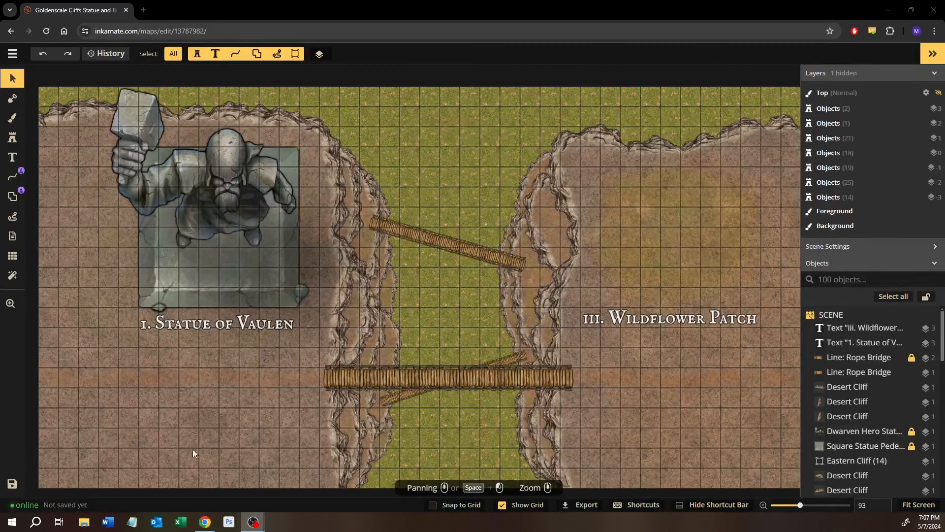
pyautogui.moveTo(437, 303); pyautogui.dragTo(401, 284)
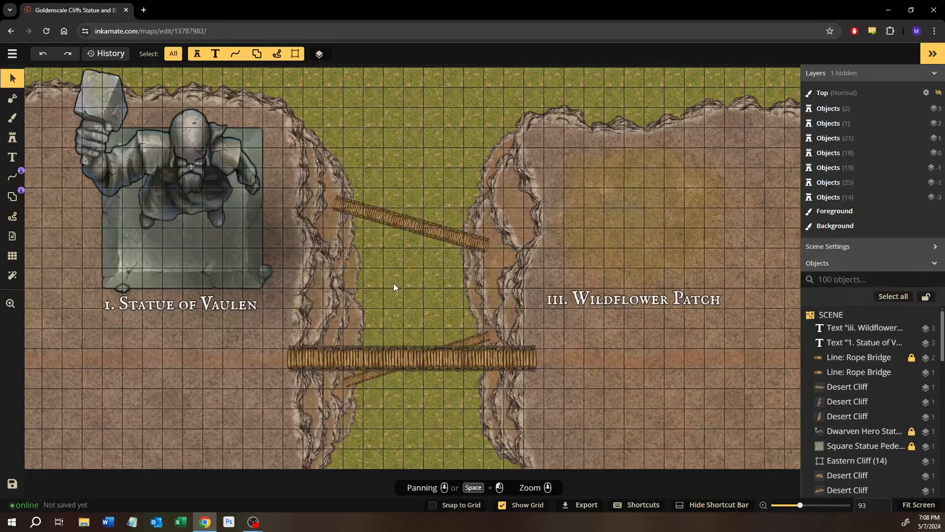
pyautogui.moveTo(233, 240); pyautogui.dragTo(304, 261)
pyautogui.moveTo(443, 310)
pyautogui.mouseDown()
pyautogui.moveTo(405, 307)
pyautogui.moveTo(441, 306)
pyautogui.mouseUp()
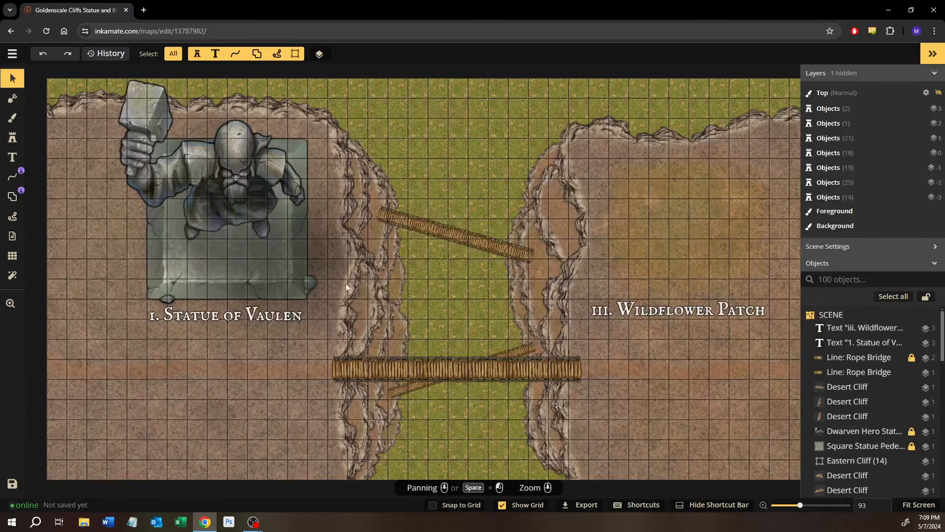
pyautogui.moveTo(403, 294); pyautogui.dragTo(358, 296)
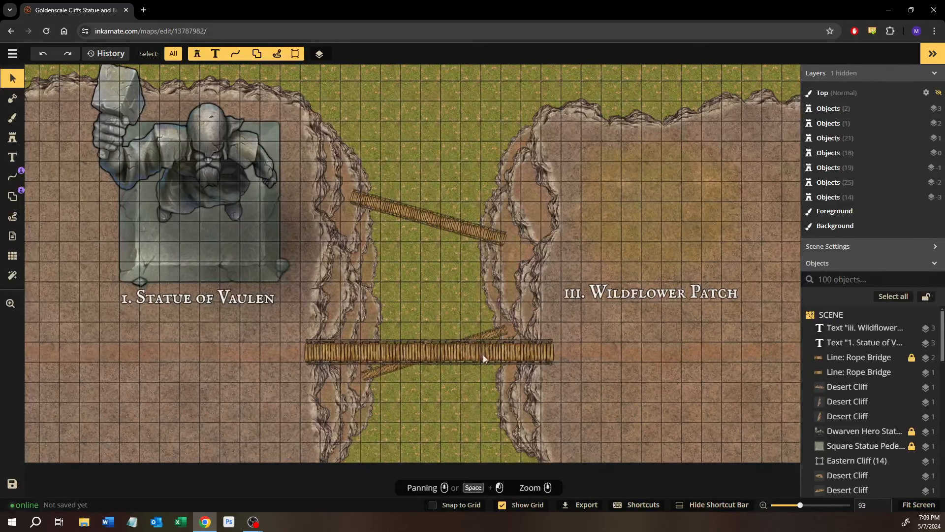
# Step: Delete the "1. Statue of Vaulen" text label beneath the statue
pyautogui.click(190, 304)
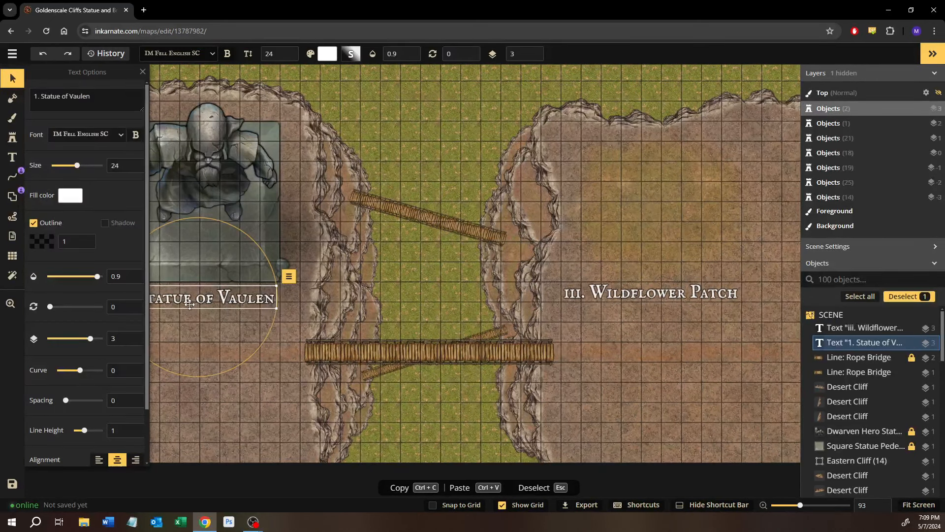
pyautogui.press('Delete')
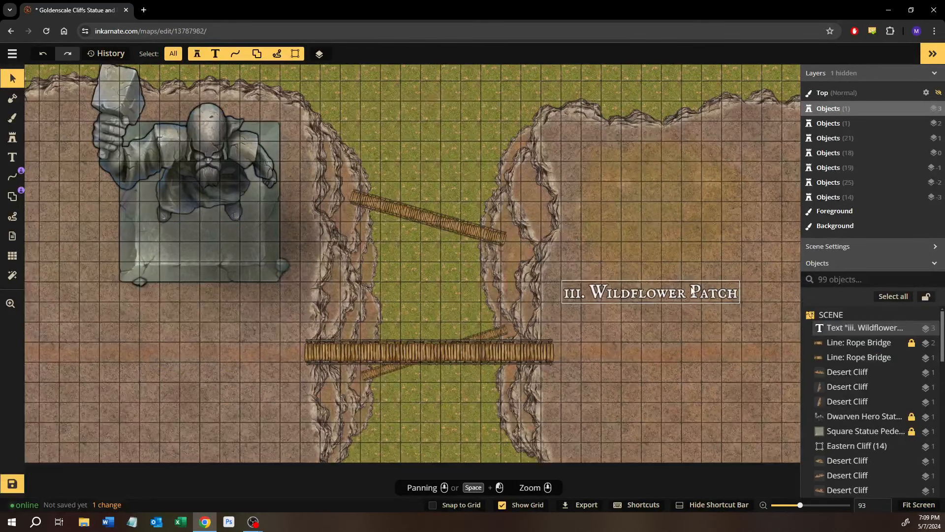
# Step: Pick the green wooden wagon from the Fantasy Battlemaps 2.0 Camp stamps and set its size to 30
pyautogui.moveTo(426, 264)
pyautogui.mouseDown()
pyautogui.moveTo(392, 274)
pyautogui.moveTo(422, 261)
pyautogui.mouseUp()
pyautogui.scroll(1, 412, 267)
pyautogui.scroll(-2, 385, 259)
pyautogui.click(13, 138)
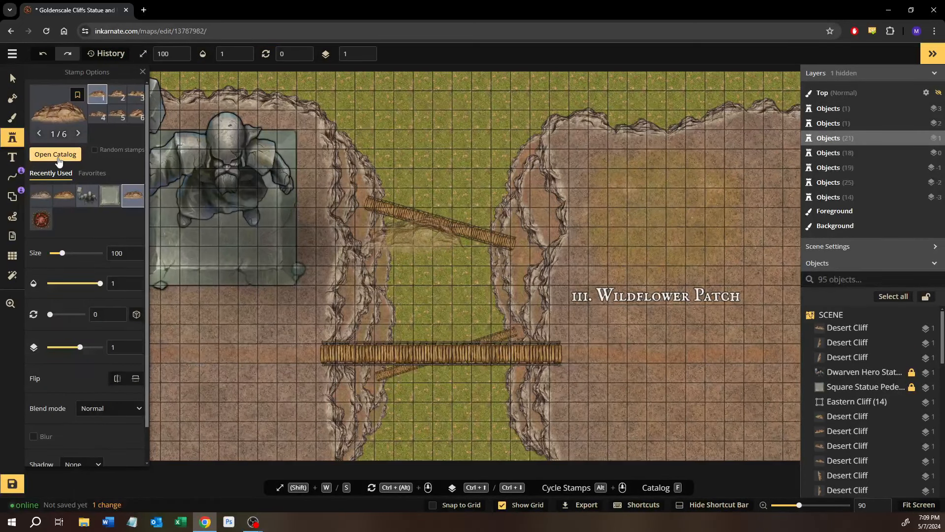
pyautogui.click(56, 155)
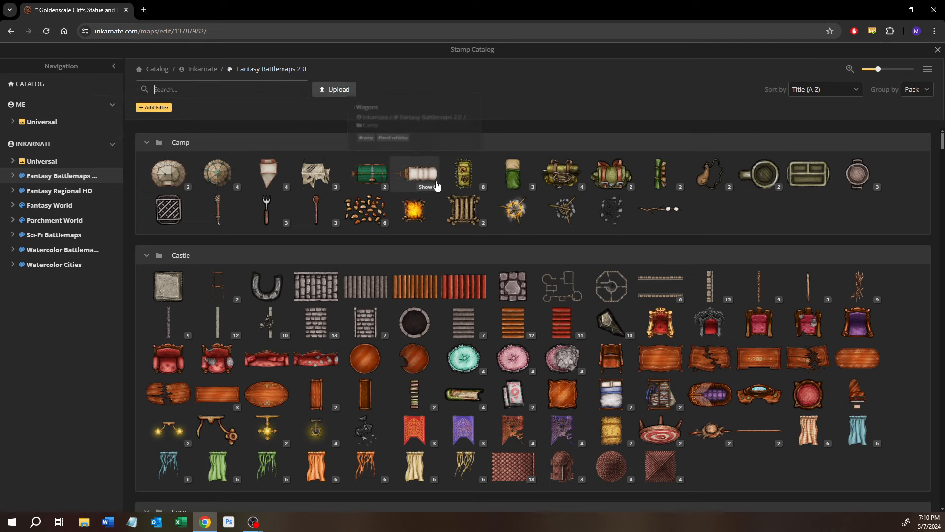
pyautogui.click(370, 173)
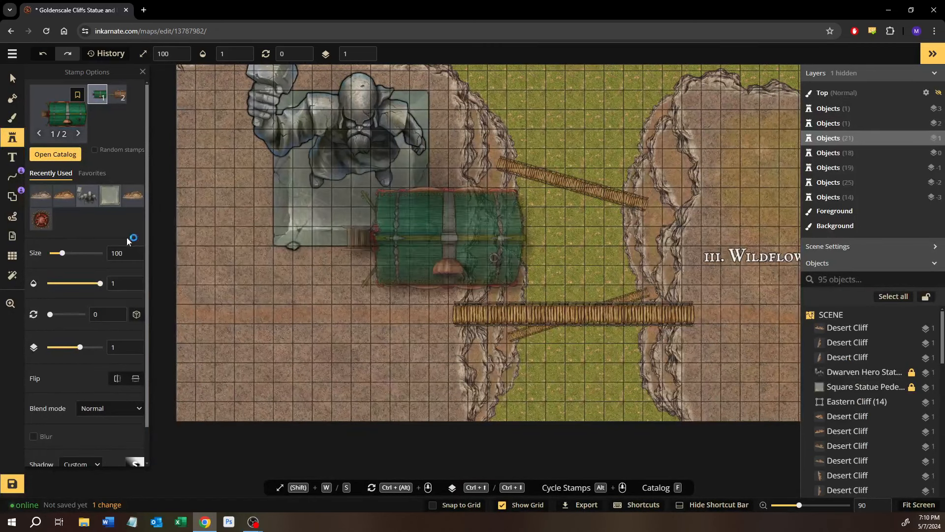
pyautogui.doubleClick(118, 253)
pyautogui.write('30')
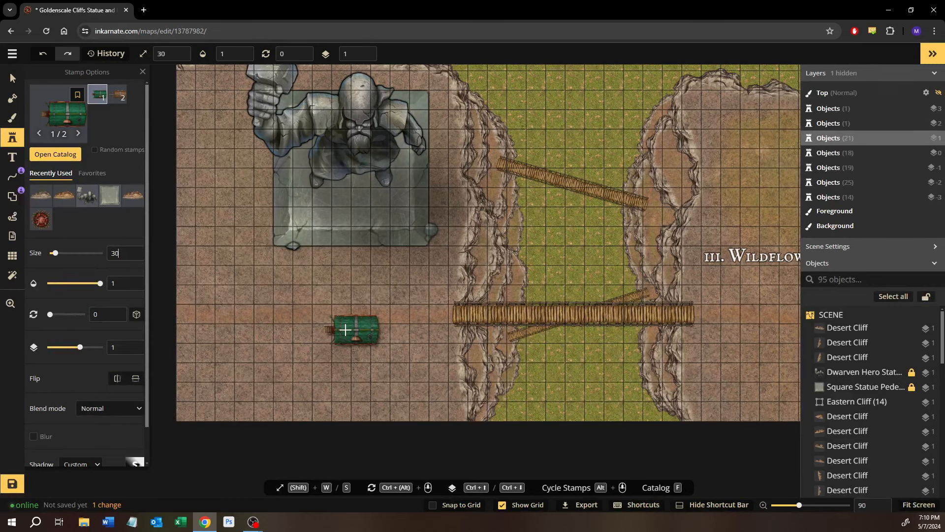
# Step: Place the green wagon on the road below the statue and the brown wooden wagon variant west of it
pyautogui.scroll(4, 345, 329)
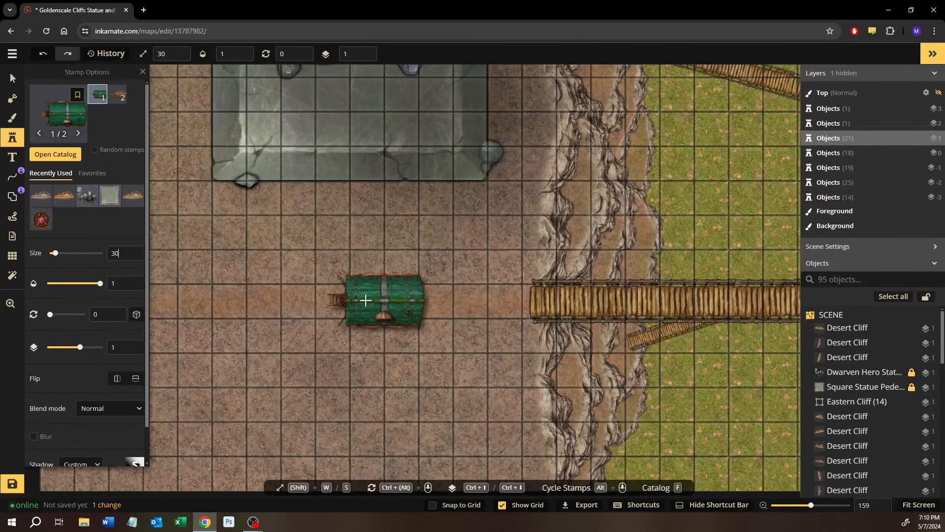
pyautogui.click(366, 300)
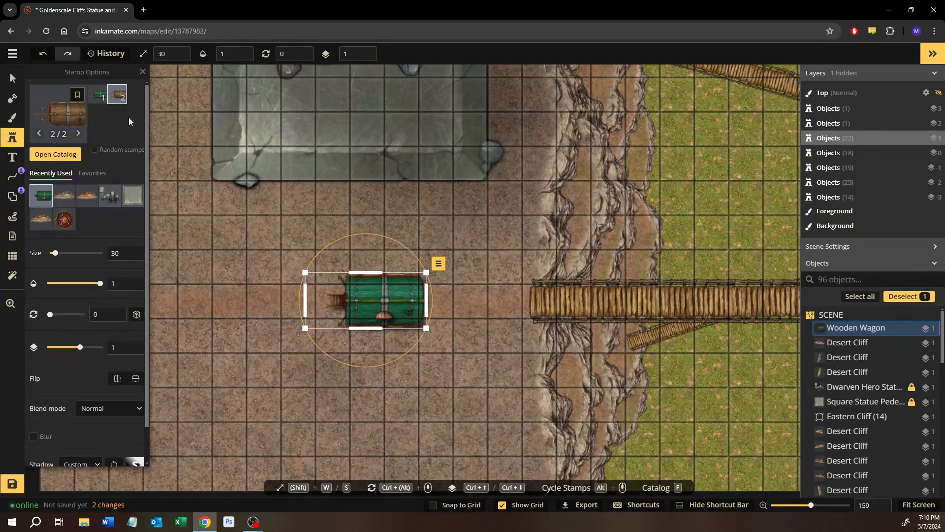
pyautogui.moveTo(216, 265); pyautogui.dragTo(254, 289)
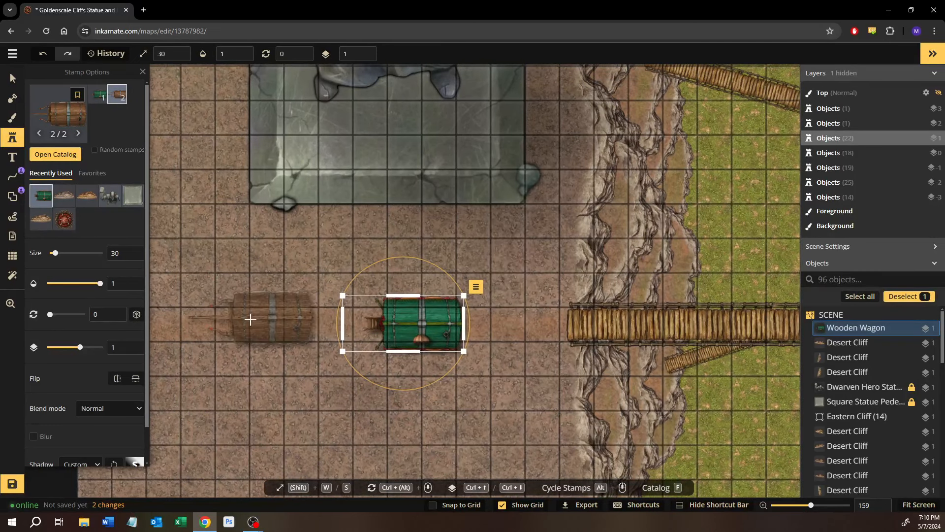
pyautogui.click(250, 319)
# Step: Delete the green wagon from the road, keeping only the brown wooden one
pyautogui.click(12, 78)
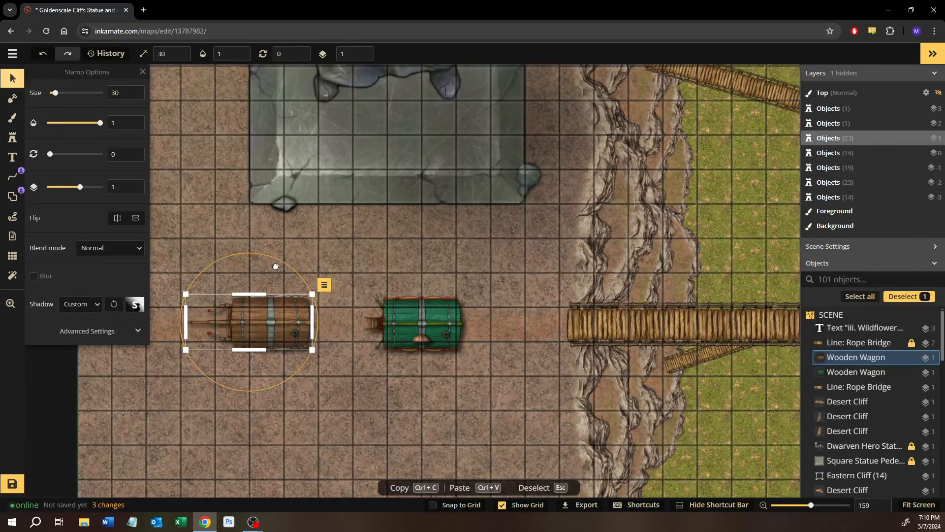
pyautogui.moveTo(276, 266); pyautogui.dragTo(297, 212)
pyautogui.scroll(5, 357, 257)
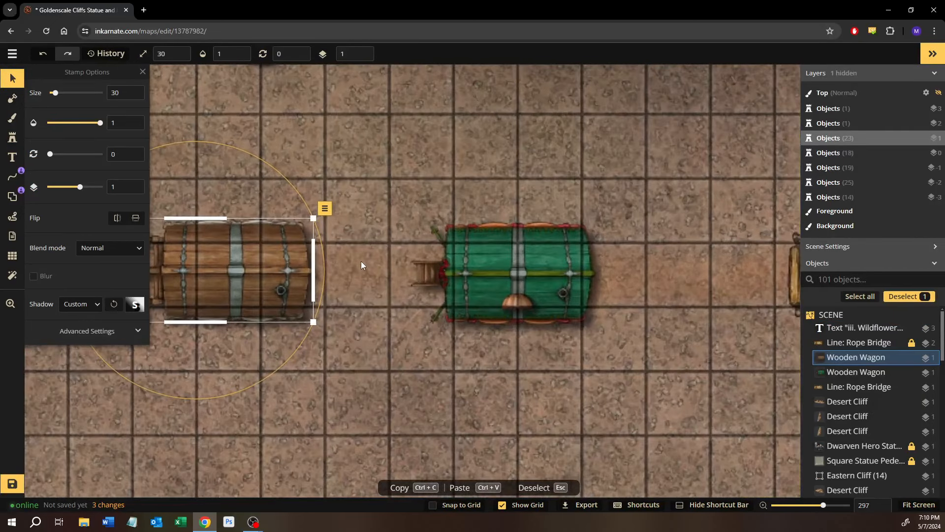
pyautogui.click(534, 267)
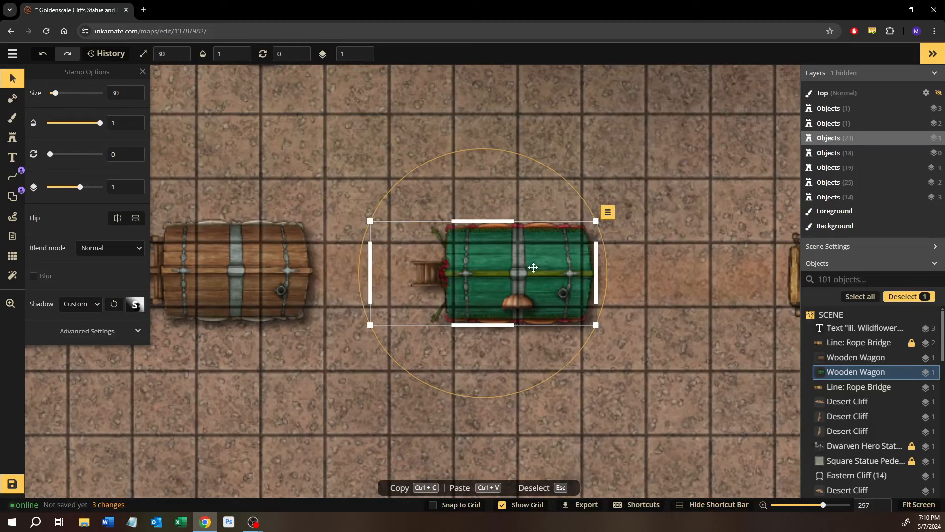
pyautogui.press('Delete')
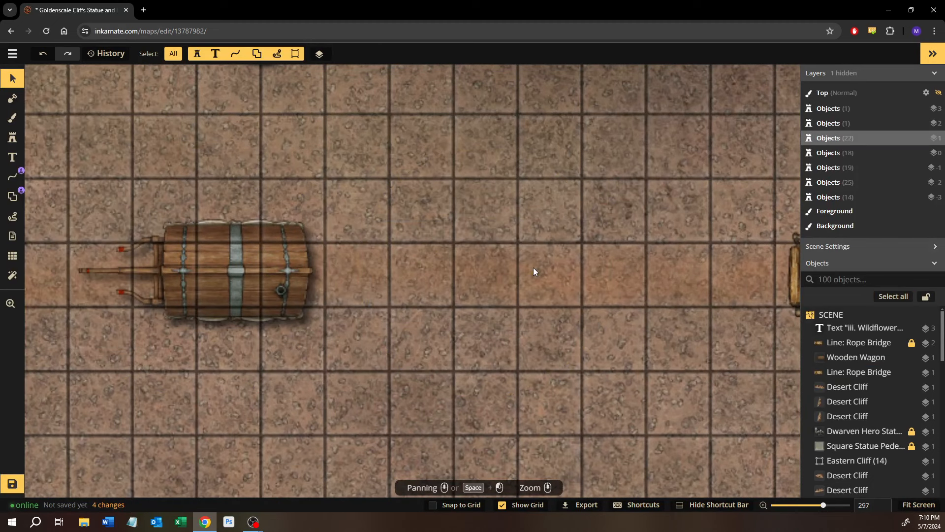
# Step: Place the white covered wagon from the Camp stamps on the road between the brown wagon and the bridge
pyautogui.click(14, 141)
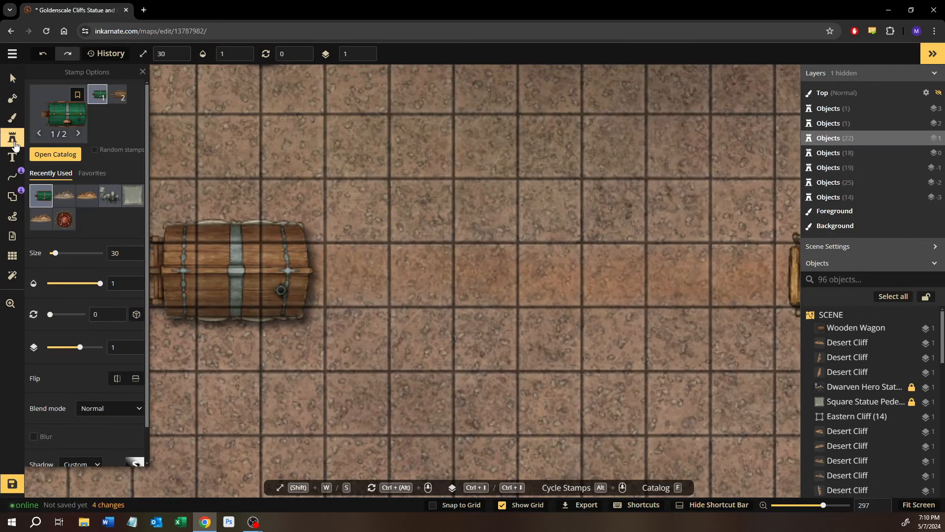
pyautogui.click(55, 155)
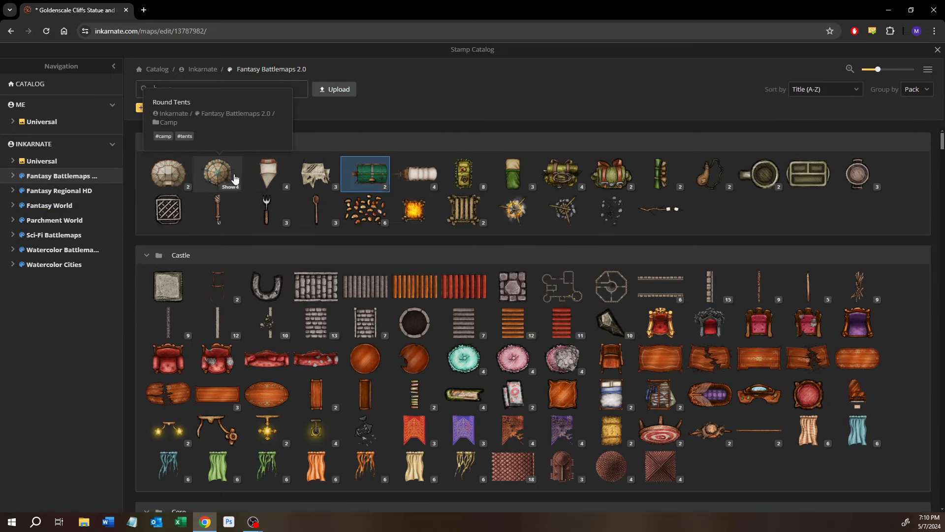
pyautogui.click(404, 179)
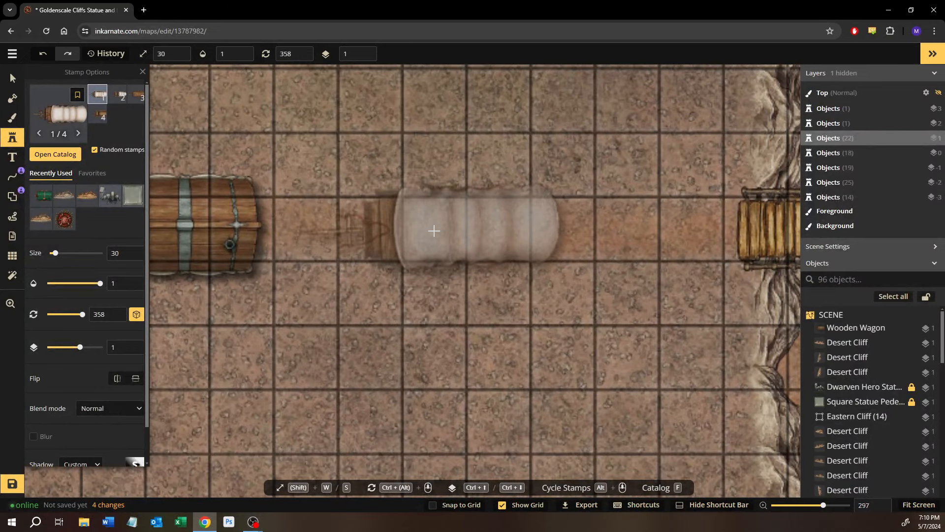
pyautogui.click(431, 228)
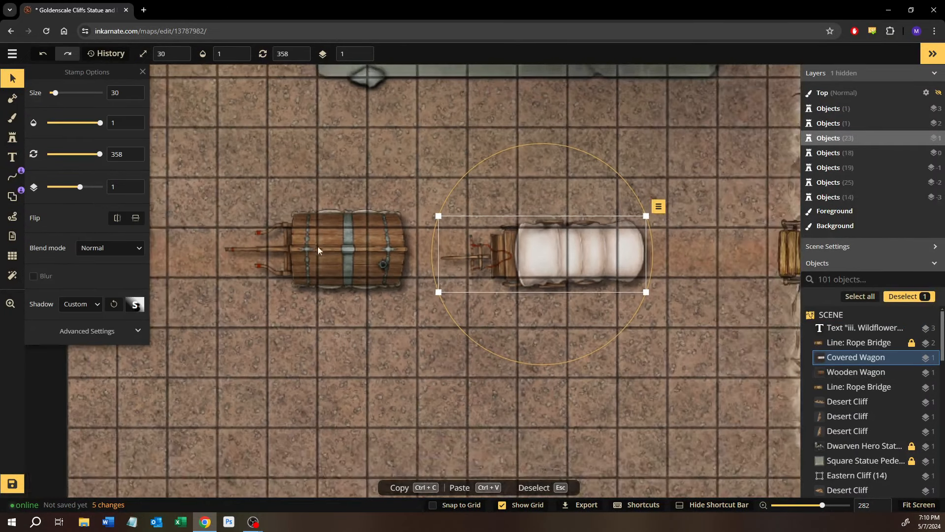
# Step: Place a green wooden wagon directly below the brown wagon
pyautogui.click(318, 250)
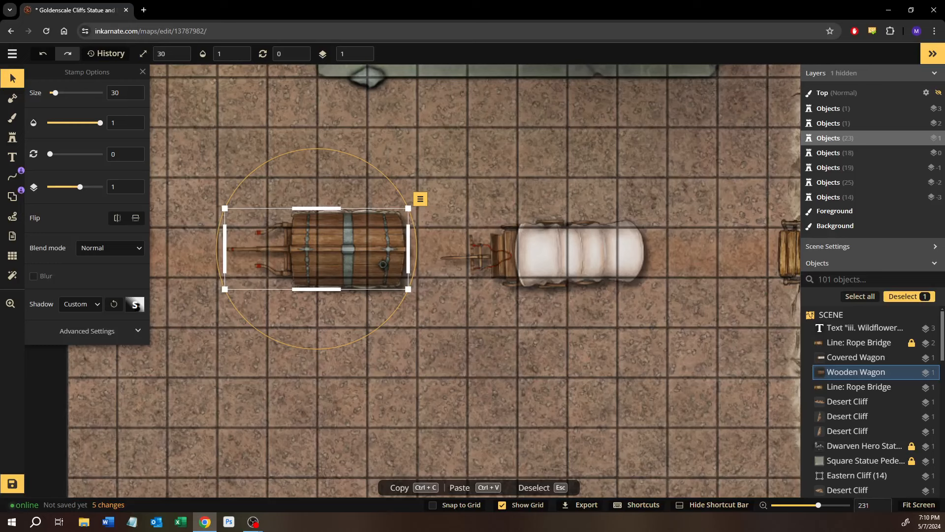
pyautogui.click(12, 137)
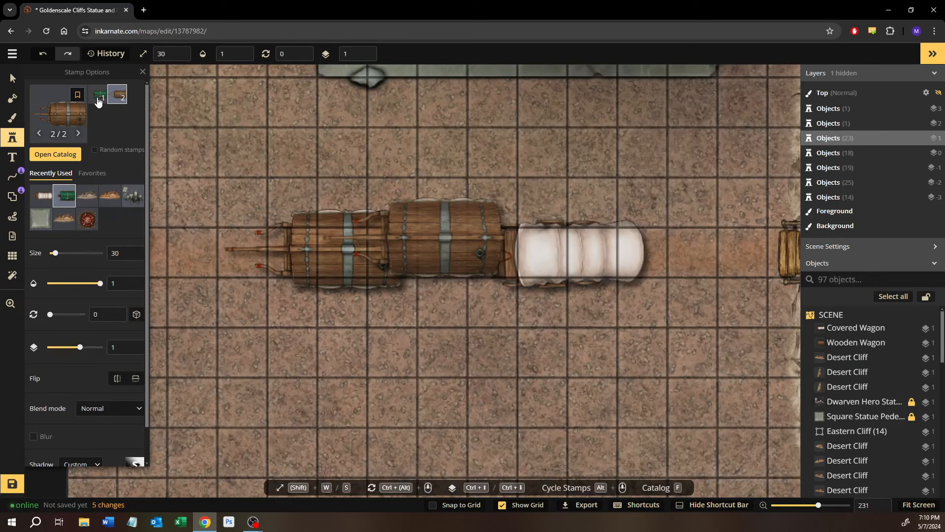
pyautogui.click(329, 342)
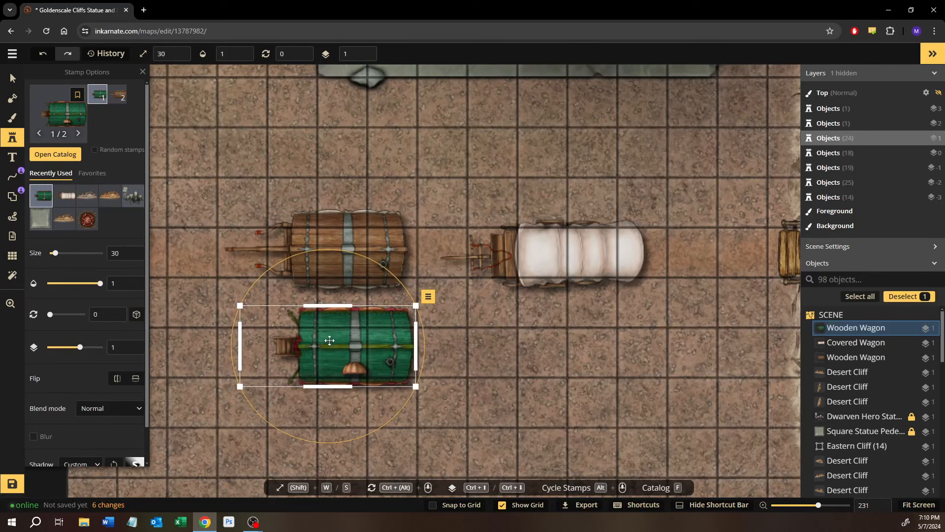
pyautogui.scroll(5, 329, 342)
# Step: Compare the green wagon up close with the brown one, then delete the green wagon
pyautogui.click(12, 77)
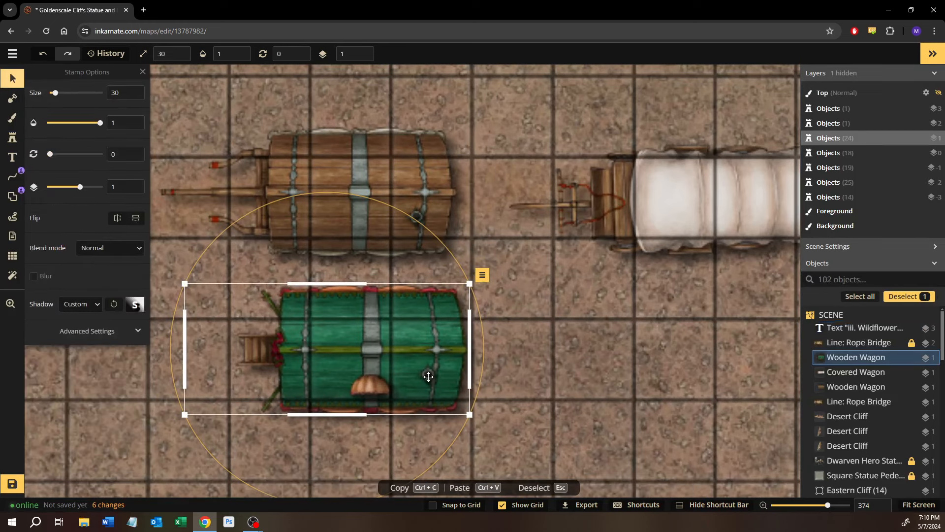
pyautogui.scroll(5, 288, 376)
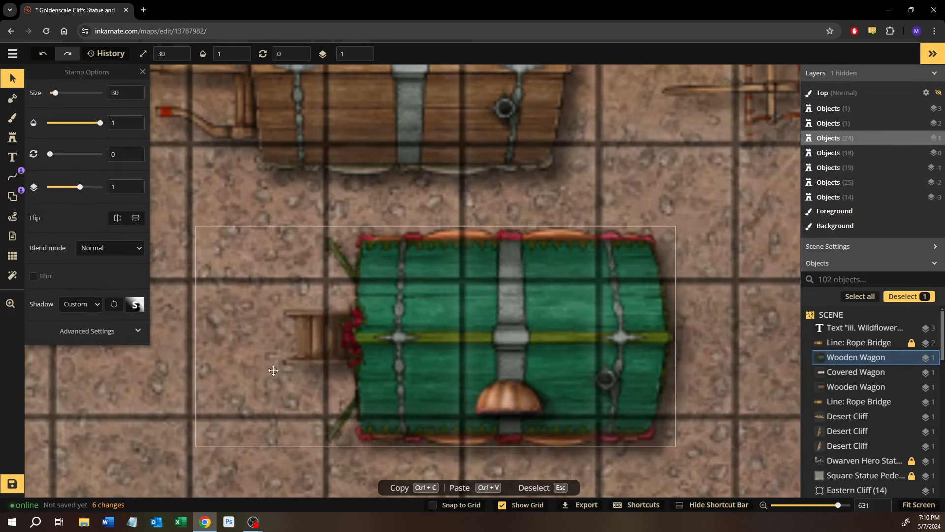
pyautogui.moveTo(206, 356); pyautogui.dragTo(315, 350)
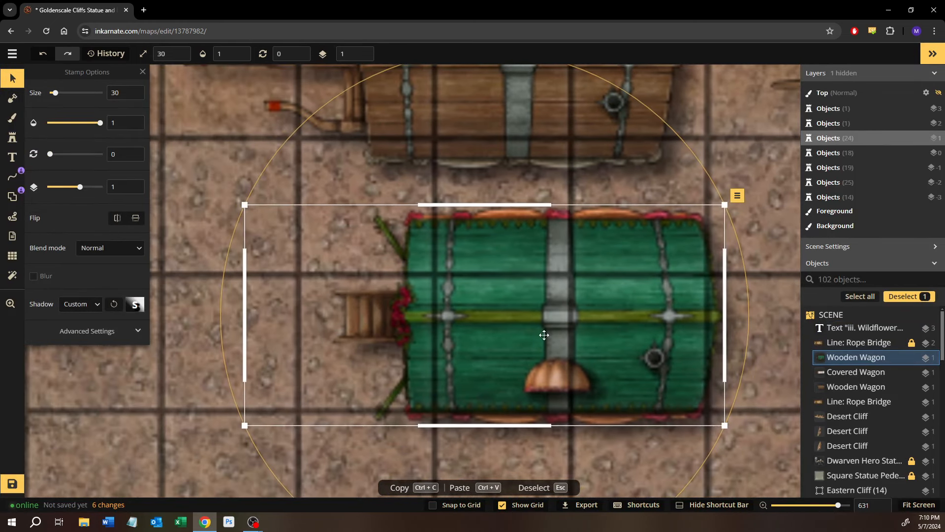
pyautogui.scroll(-3, 544, 335)
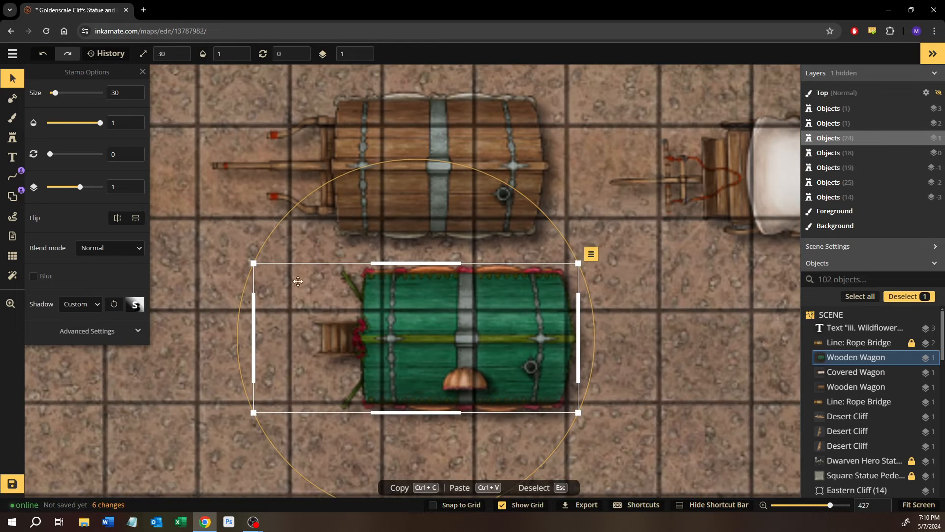
pyautogui.moveTo(298, 281); pyautogui.dragTo(388, 336)
pyautogui.scroll(-1, 388, 336)
pyautogui.moveTo(630, 242); pyautogui.dragTo(482, 254)
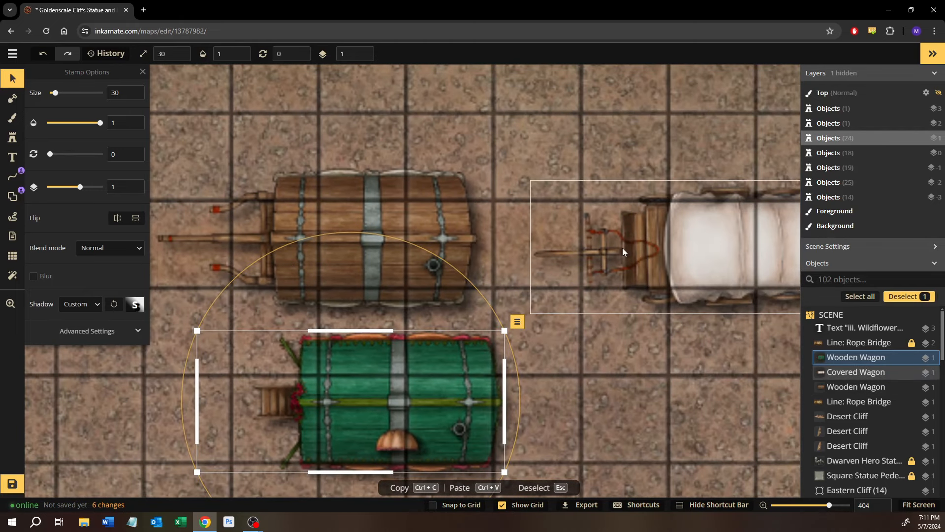
pyautogui.moveTo(286, 234); pyautogui.dragTo(431, 257)
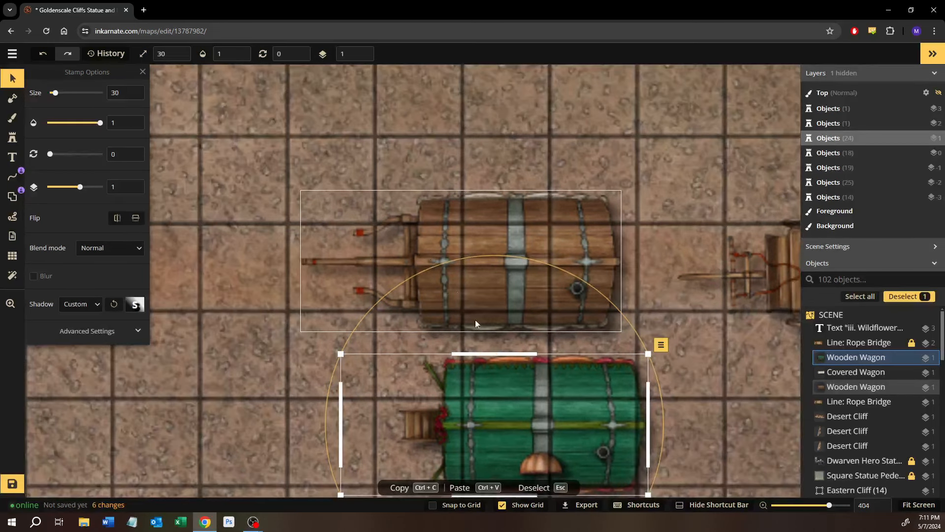
pyautogui.press('Delete')
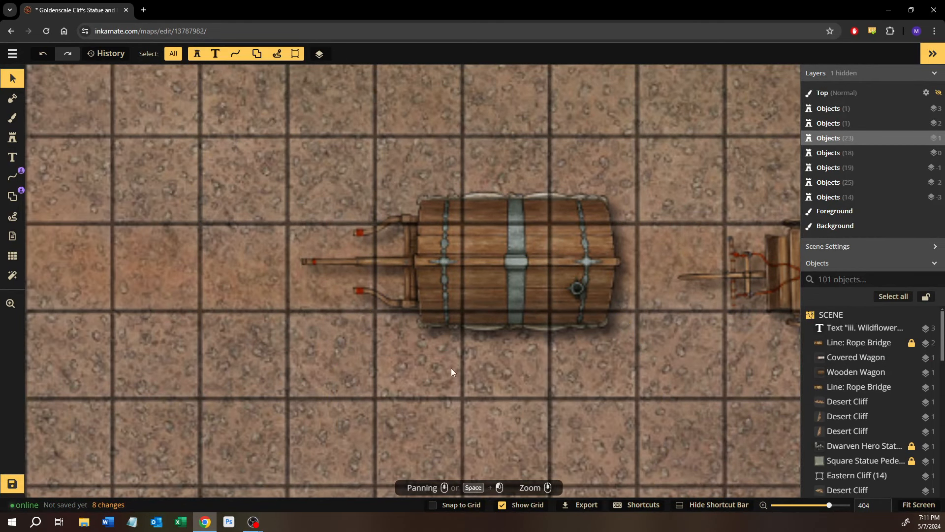
# Step: Place the second covered wagon variant below the first covered wagon and rotate it to point west, parallel to the road
pyautogui.moveTo(647, 289); pyautogui.dragTo(399, 287)
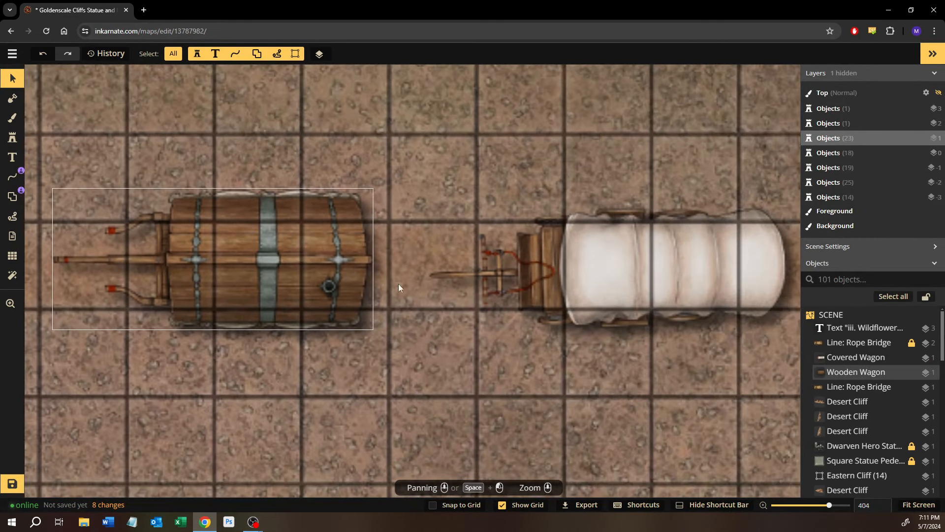
pyautogui.click(542, 277)
pyautogui.click(9, 134)
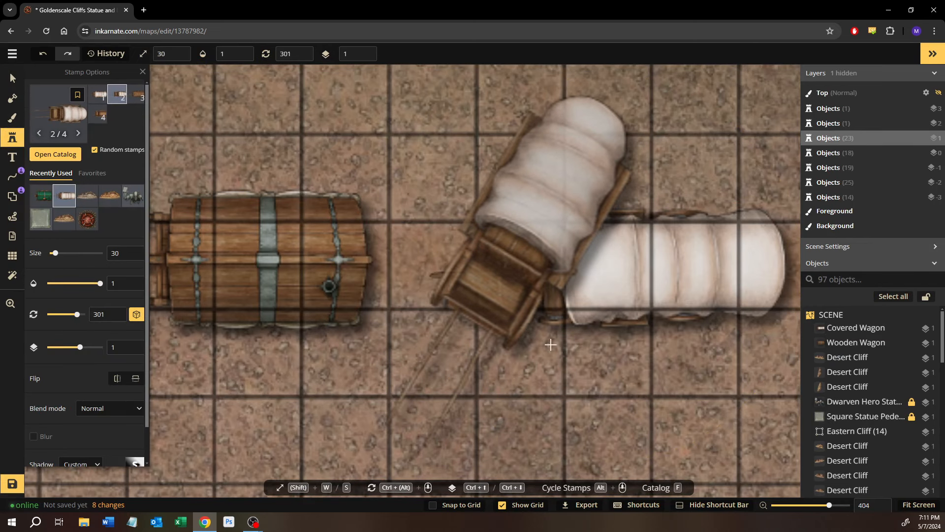
pyautogui.moveTo(574, 344); pyautogui.dragTo(520, 248)
pyautogui.click(519, 323)
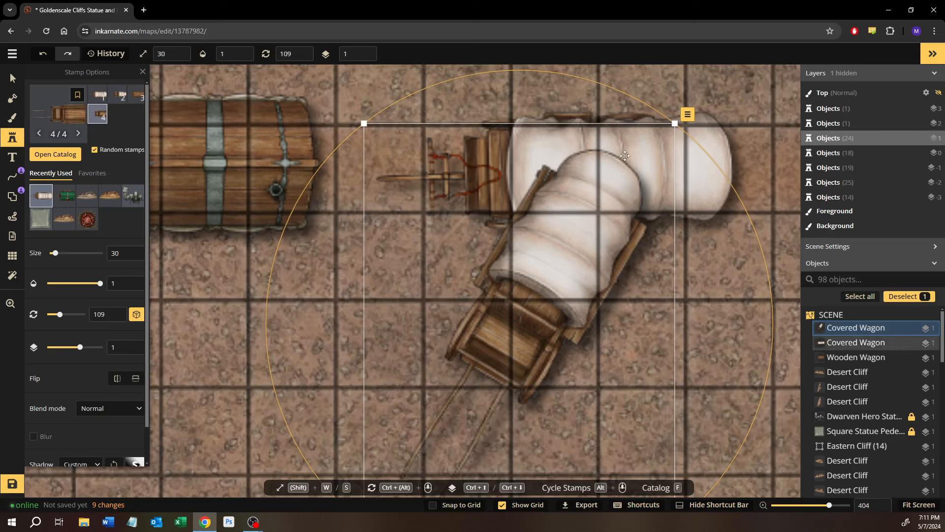
pyautogui.moveTo(696, 143); pyautogui.dragTo(723, 248)
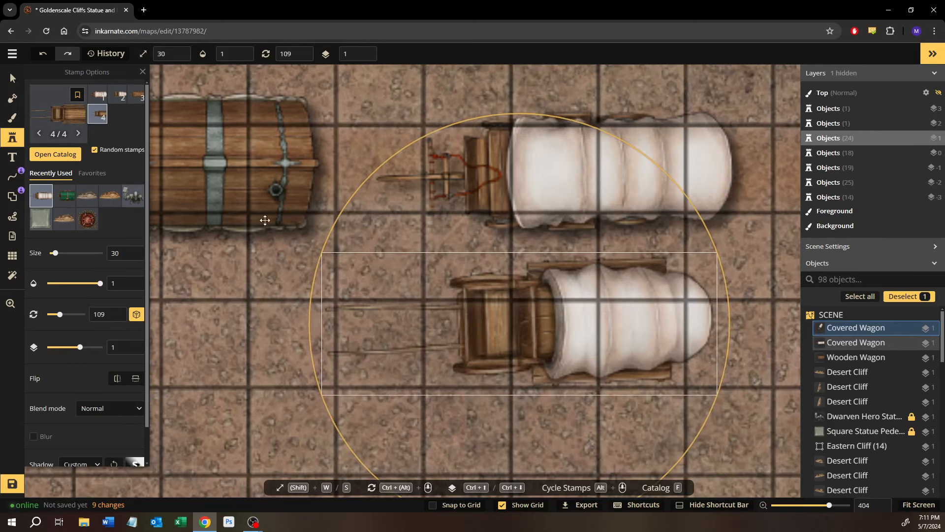
# Step: Place the open wooden wagon variant below the second covered wagon and rotate it to point west, parallel to the road
pyautogui.scroll(-4, 324, 398)
pyautogui.click(441, 306)
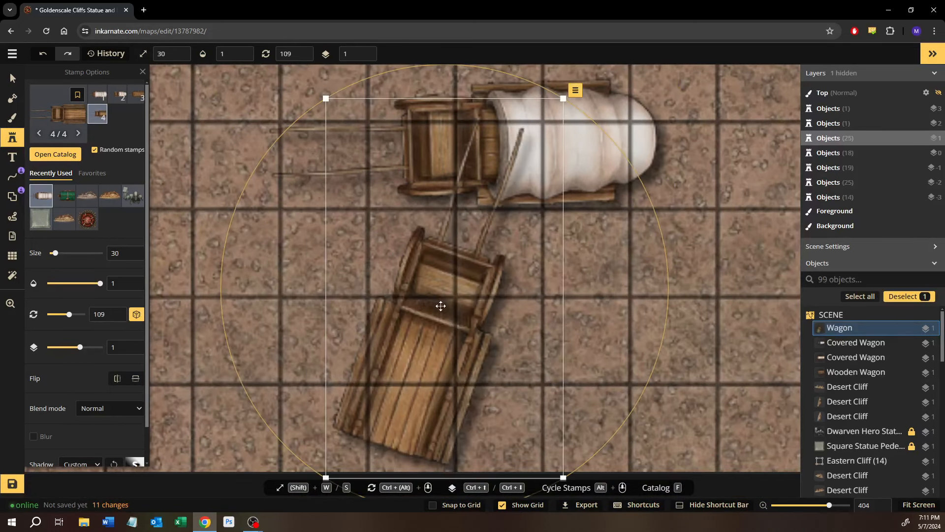
pyautogui.moveTo(399, 67); pyautogui.dragTo(190, 345)
pyautogui.click(99, 114)
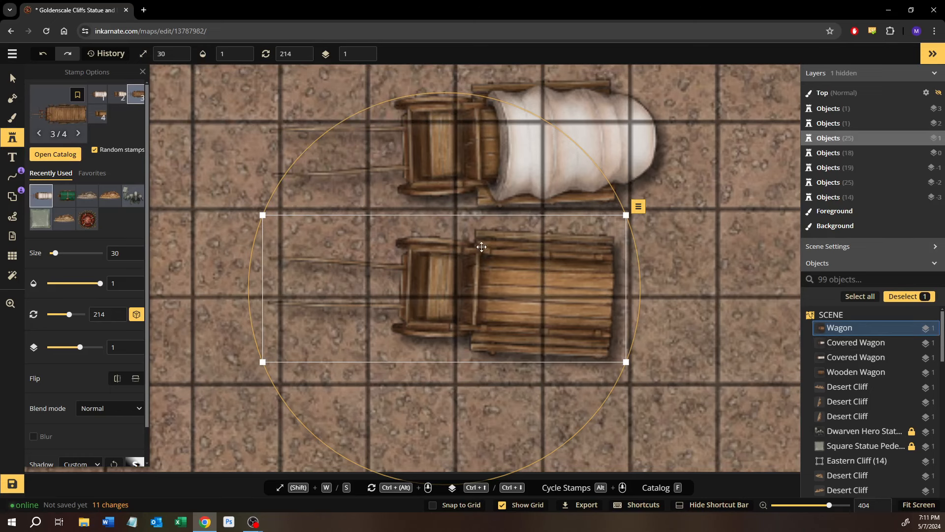
# Step: Place the long flatbed wagon variant below the barrel-shaped wooden wagon and rotate it to point west
pyautogui.moveTo(478, 241); pyautogui.dragTo(477, 432)
pyautogui.moveTo(432, 274); pyautogui.dragTo(600, 222)
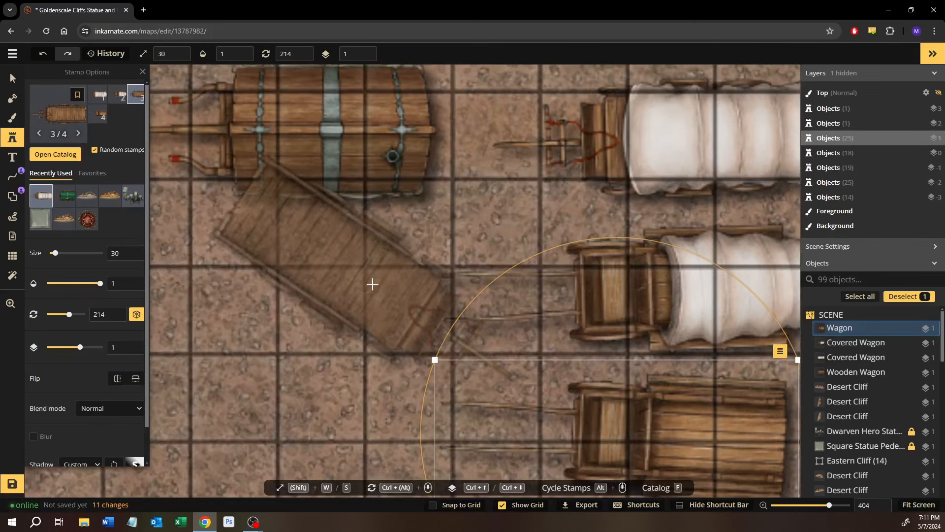
pyautogui.click(350, 285)
pyautogui.moveTo(305, 74); pyautogui.dragTo(452, 416)
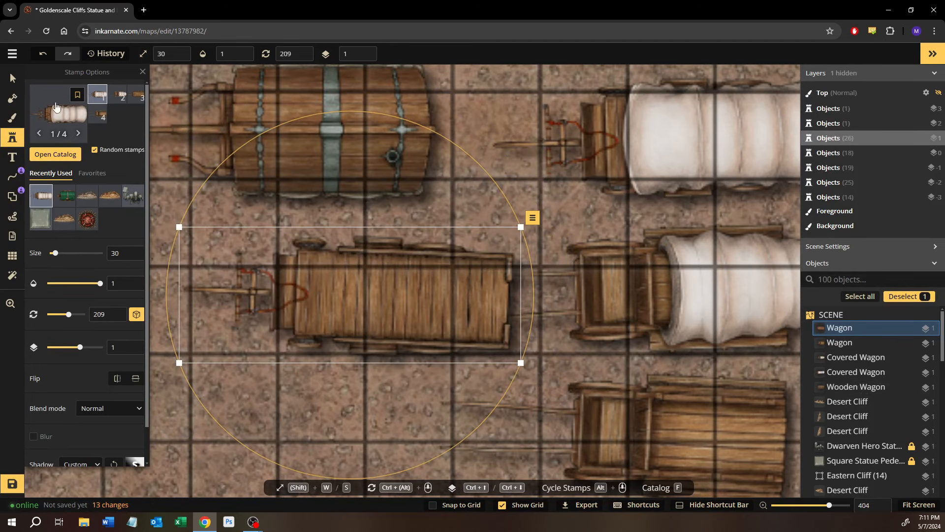
# Step: Delete the barrel-shaped wooden wagon from the road
pyautogui.click(10, 79)
pyautogui.moveTo(459, 163); pyautogui.dragTo(332, 237)
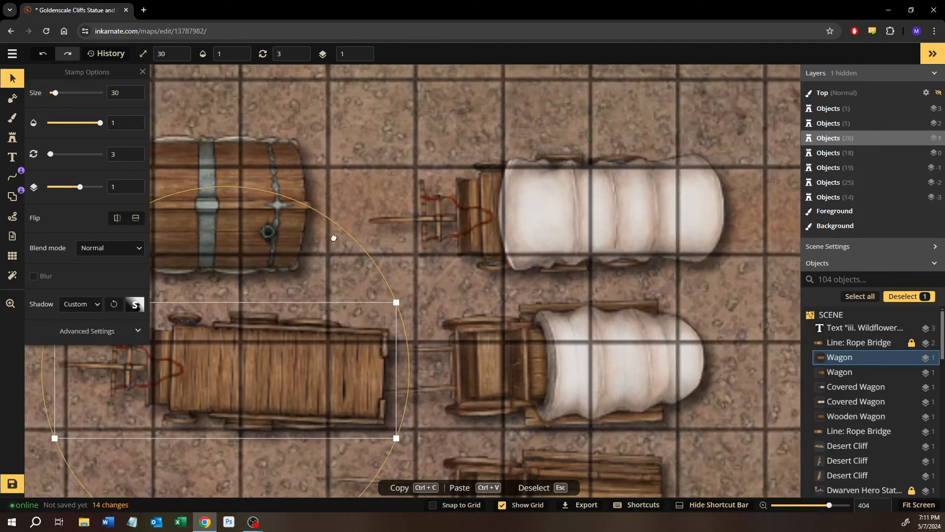
pyautogui.scroll(-1, 504, 353)
pyautogui.moveTo(504, 352); pyautogui.dragTo(443, 218)
pyautogui.moveTo(373, 285); pyautogui.dragTo(443, 314)
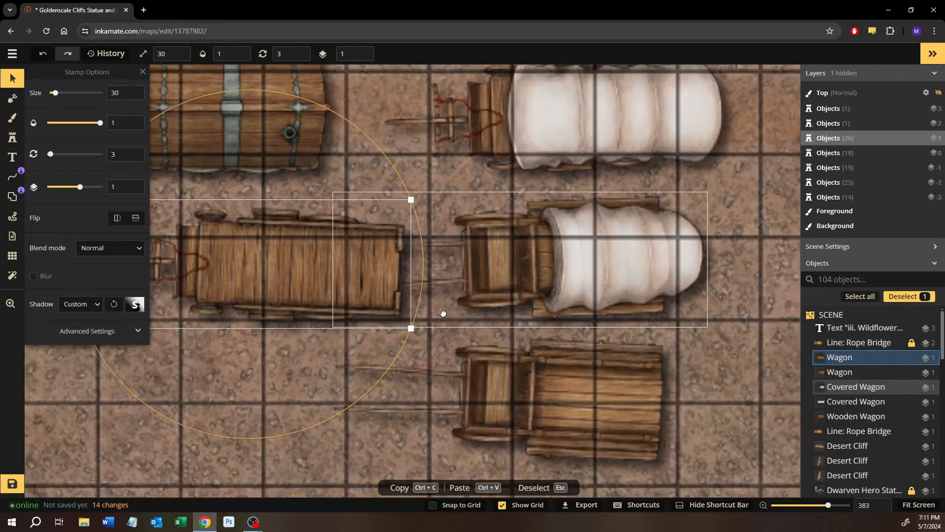
pyautogui.moveTo(339, 189); pyautogui.dragTo(467, 296)
pyautogui.click(320, 188)
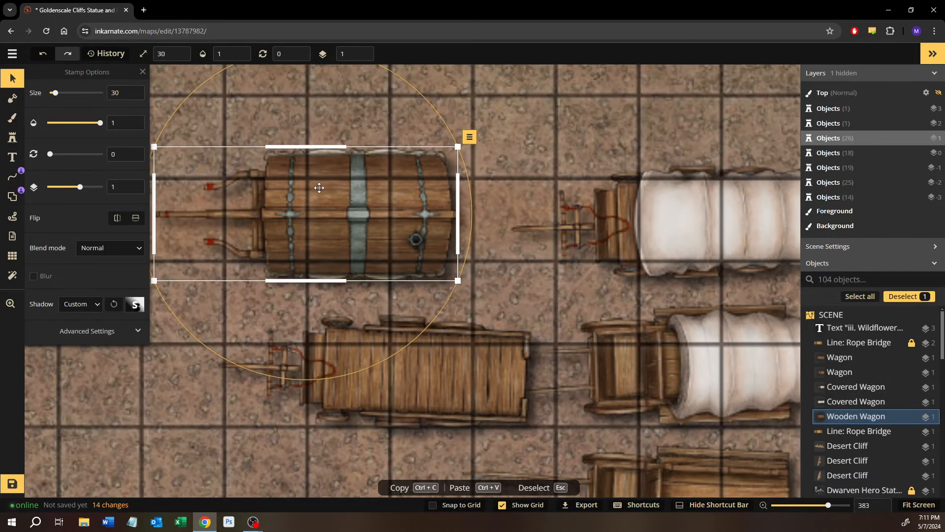
pyautogui.press('Delete')
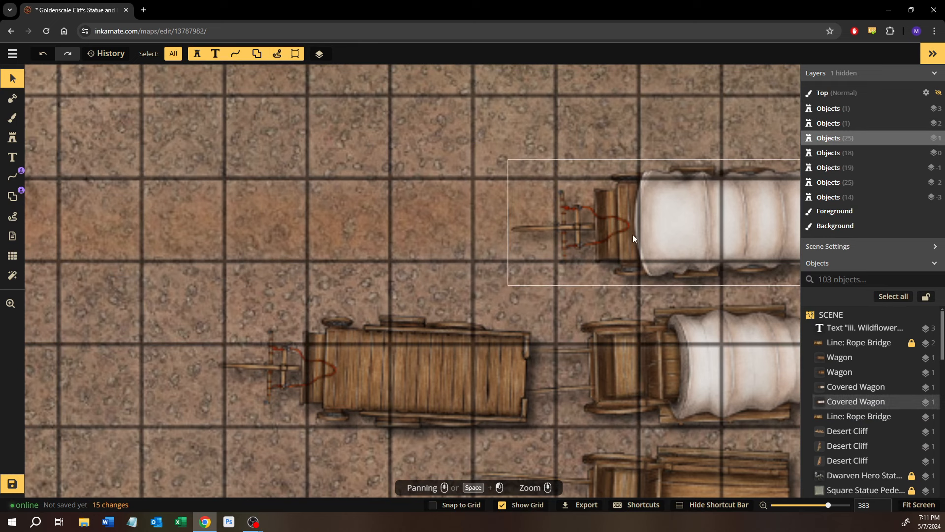
# Step: Rotate the short open wagon to 165 degrees, facing east, and move it to the north side of the road southwest of the statue
pyautogui.moveTo(629, 231); pyautogui.dragTo(316, 261)
pyautogui.scroll(-3, 314, 258)
pyautogui.scroll(-3, 453, 267)
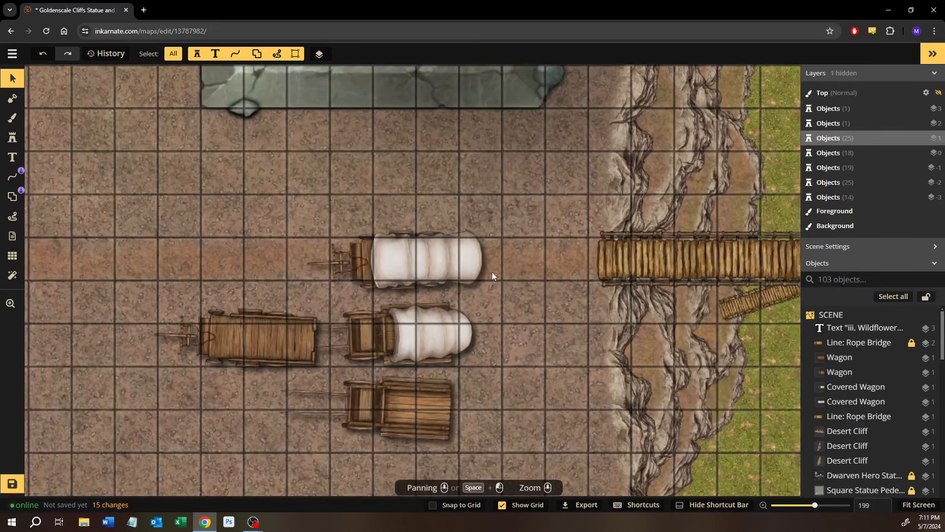
pyautogui.click(406, 265)
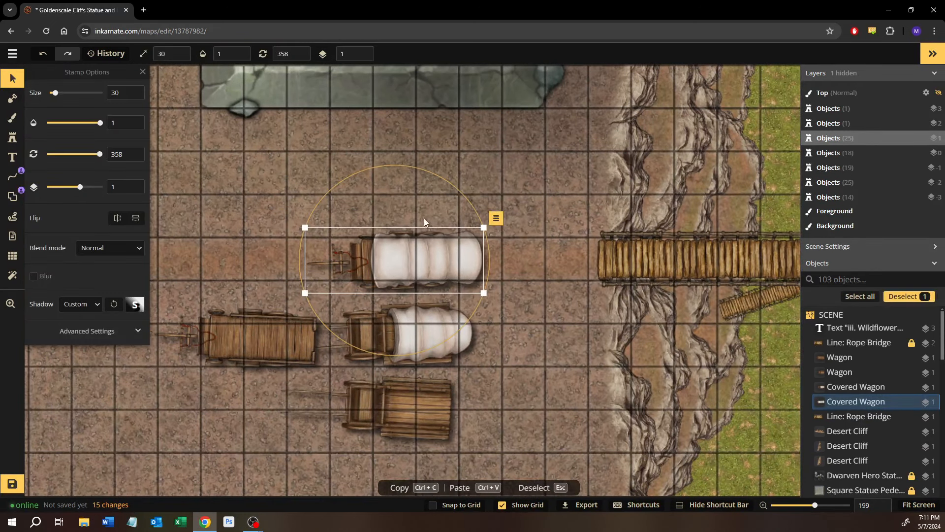
pyautogui.moveTo(388, 186); pyautogui.dragTo(543, 203)
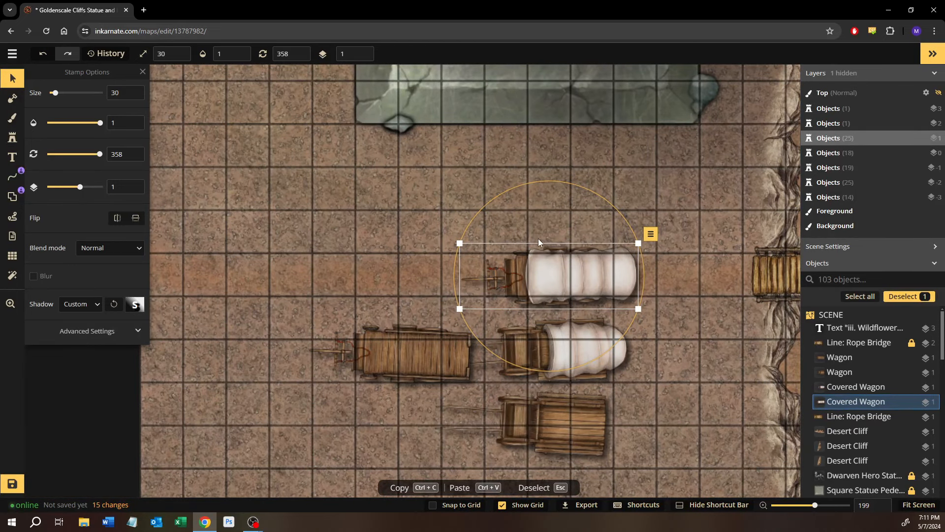
pyautogui.click(558, 418)
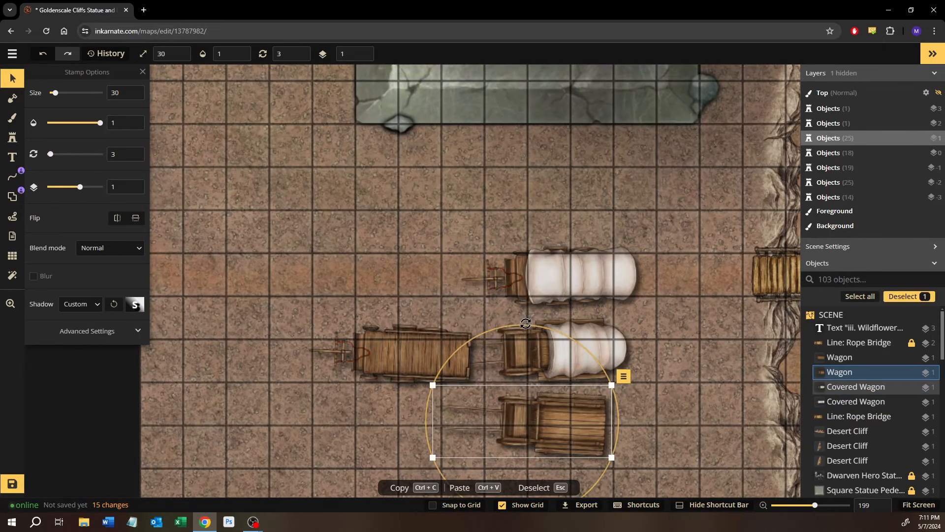
pyautogui.moveTo(566, 332); pyautogui.dragTo(430, 228)
pyautogui.moveTo(502, 139); pyautogui.dragTo(453, 153)
pyautogui.moveTo(408, 224); pyautogui.dragTo(281, 223)
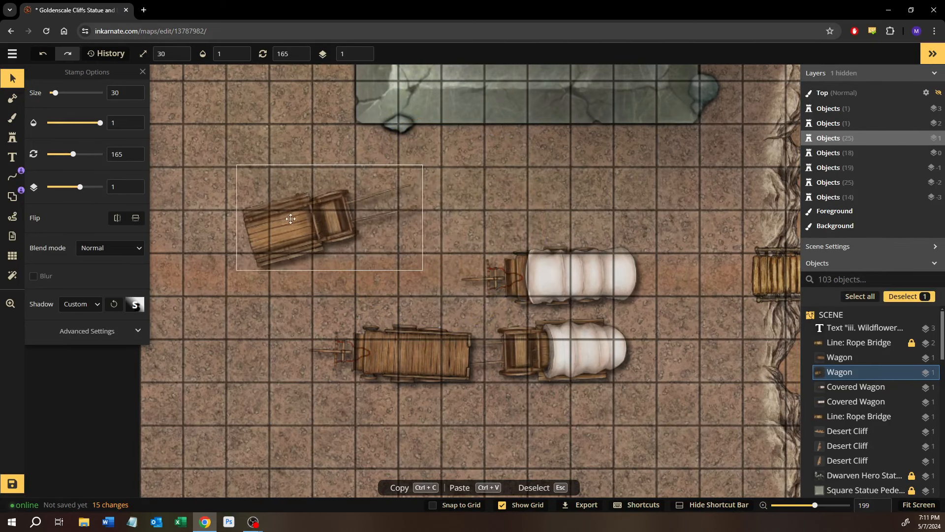
# Step: Rotate the shorter covered wagon to 190 degrees and move it ahead of the open wagon, just south of the statue pedestal
pyautogui.click(574, 276)
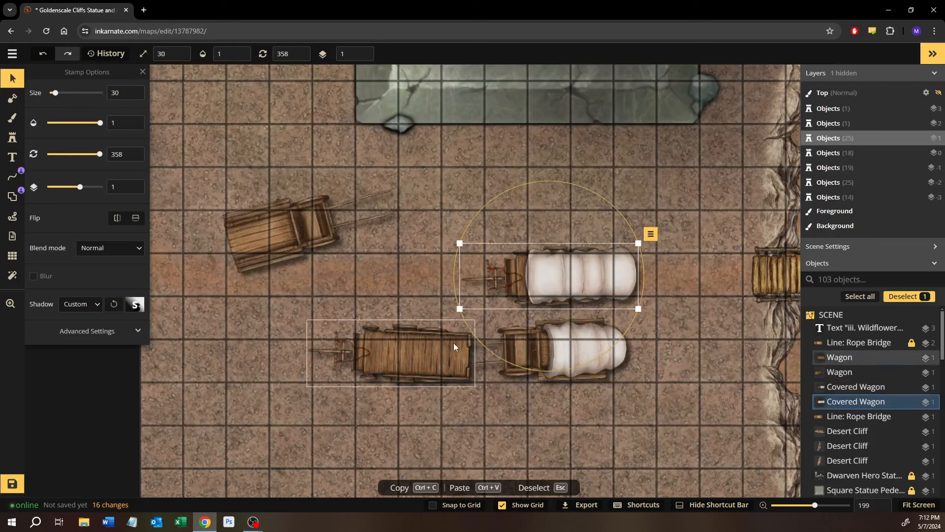
pyautogui.click(568, 344)
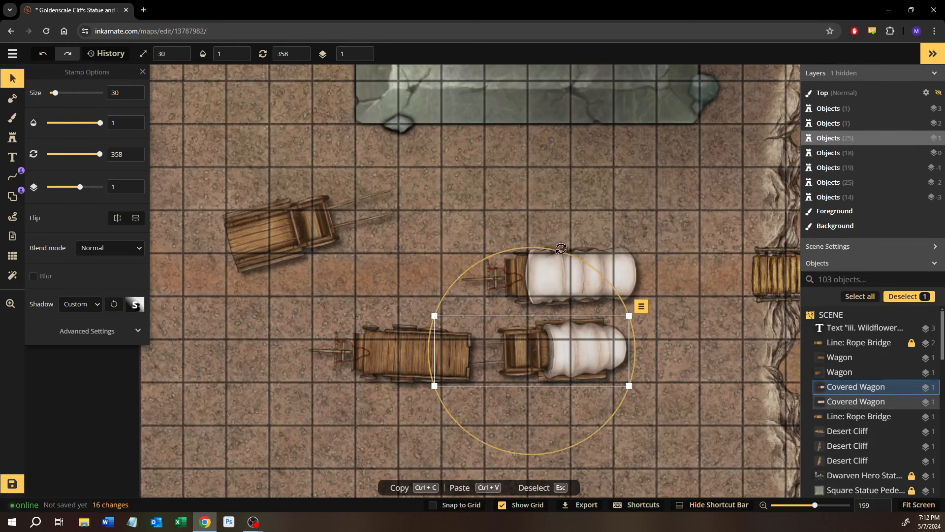
pyautogui.moveTo(562, 248); pyautogui.dragTo(500, 431)
pyautogui.moveTo(513, 363); pyautogui.dragTo(506, 214)
pyautogui.click(607, 291)
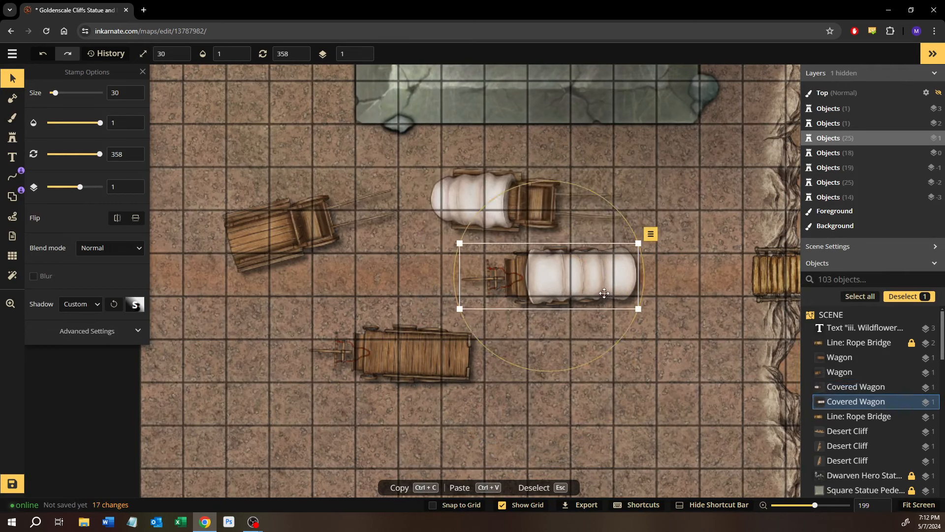
pyautogui.click(488, 176)
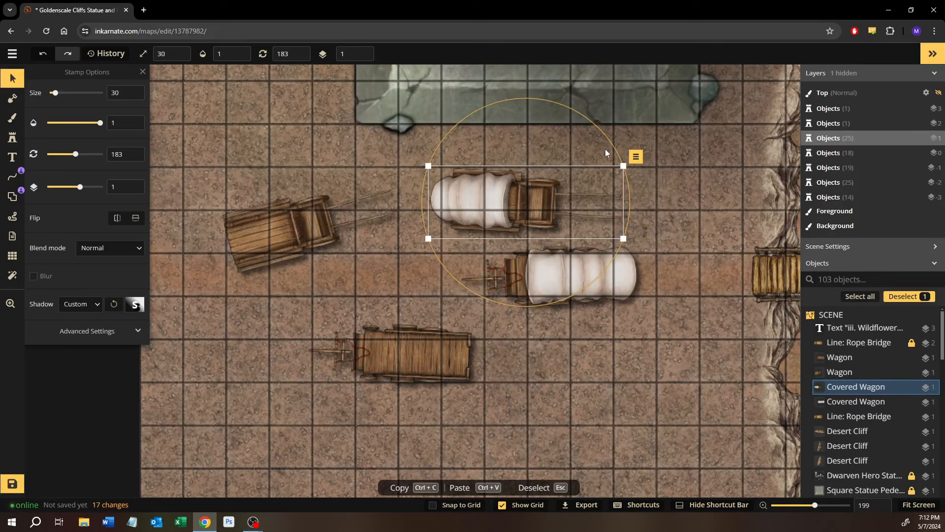
pyautogui.moveTo(605, 148); pyautogui.dragTo(628, 154)
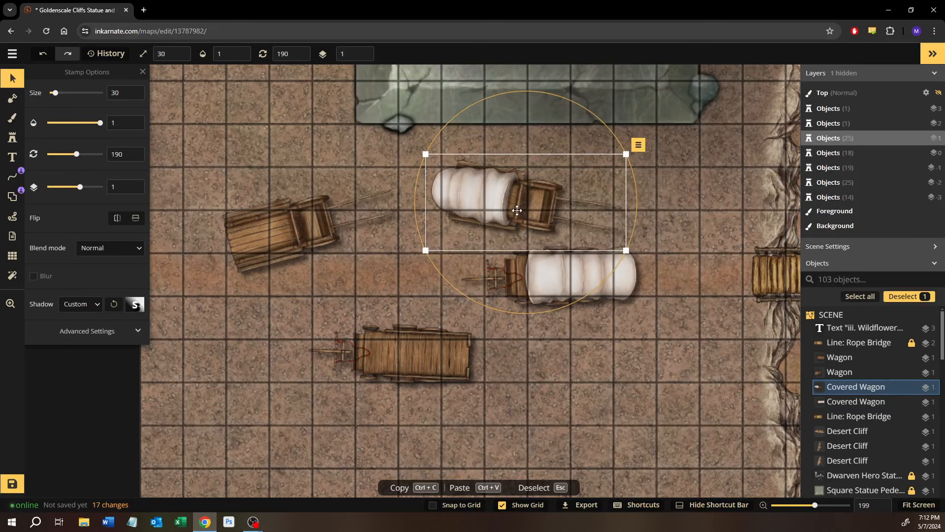
pyautogui.moveTo(513, 210); pyautogui.dragTo(512, 214)
# Step: Rotate the longer covered wagon to point southeast and move it off the road to the southwest of the rope bridge
pyautogui.click(576, 296)
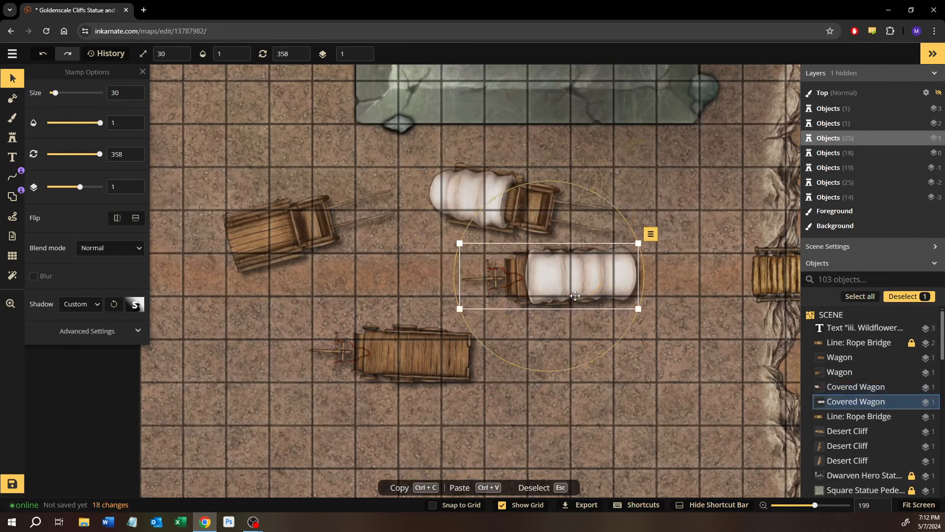
pyautogui.moveTo(633, 227); pyautogui.dragTo(493, 254)
pyautogui.moveTo(540, 295); pyautogui.dragTo(639, 349)
# Step: Rotate the long flatbed wagon to 324 degrees and move it partly off the map's south edge
pyautogui.moveTo(682, 380); pyautogui.dragTo(547, 246)
pyautogui.click(299, 221)
pyautogui.moveTo(320, 153); pyautogui.dragTo(258, 141)
pyautogui.moveTo(292, 209); pyautogui.dragTo(447, 357)
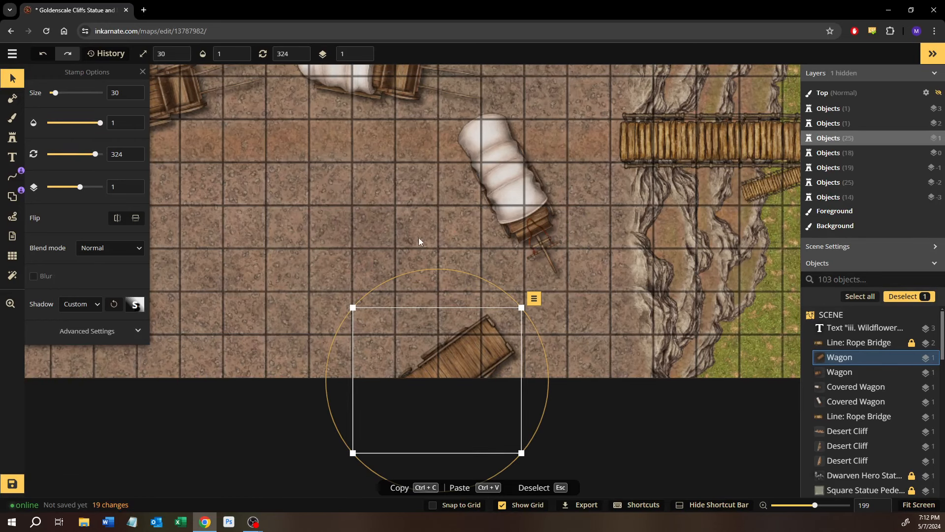
pyautogui.click(366, 194)
pyautogui.moveTo(365, 194); pyautogui.dragTo(469, 267)
pyautogui.moveTo(278, 292); pyautogui.dragTo(149, 243)
pyautogui.moveTo(348, 297); pyautogui.dragTo(389, 358)
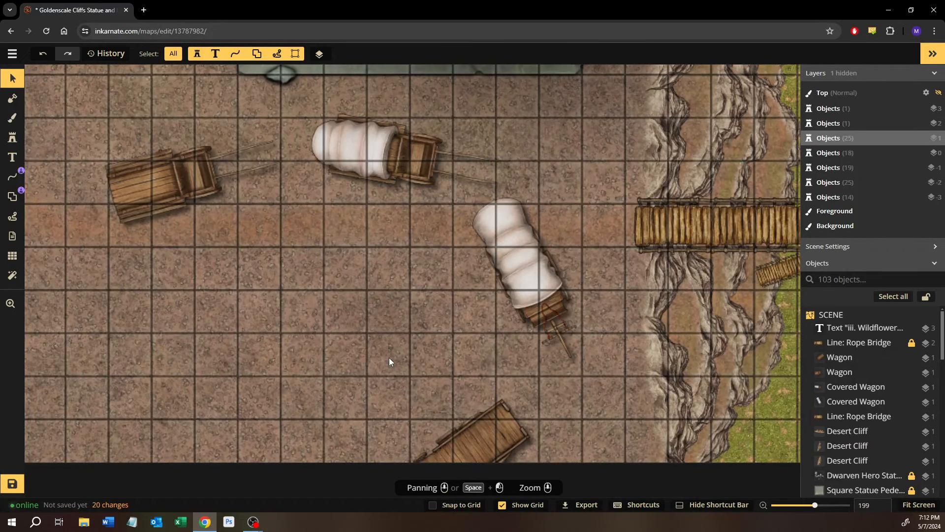
# Step: Shift the short open wagon and the shorter covered wagon slightly west along the north side of the road
pyautogui.moveTo(319, 256); pyautogui.dragTo(326, 325)
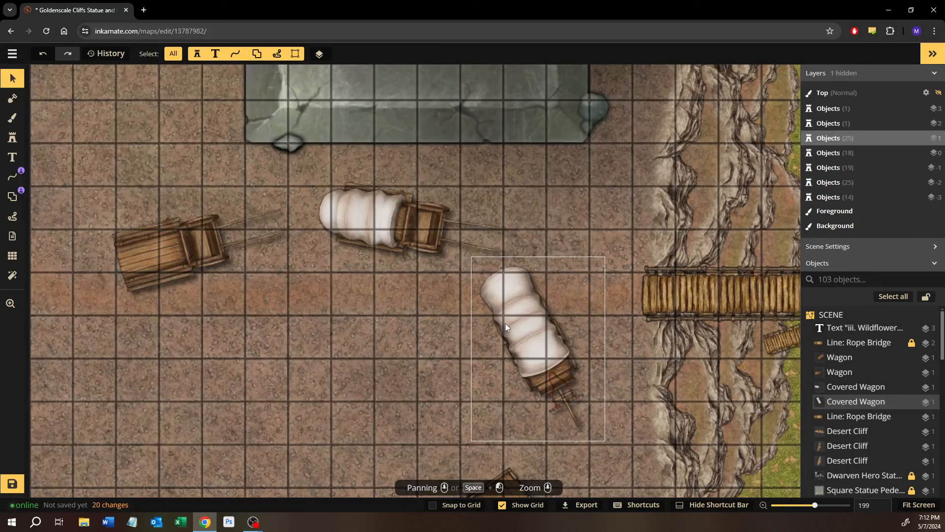
pyautogui.moveTo(416, 310); pyautogui.dragTo(528, 317)
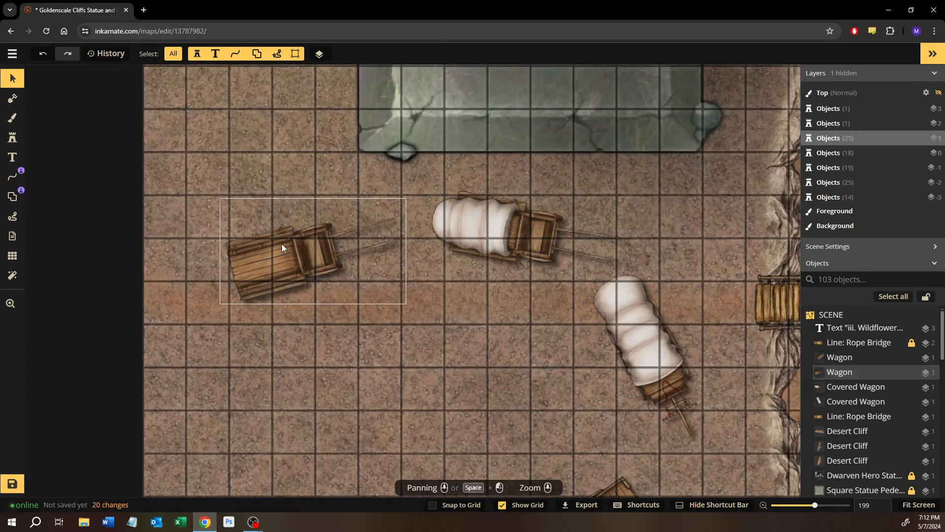
pyautogui.moveTo(287, 266); pyautogui.dragTo(265, 271)
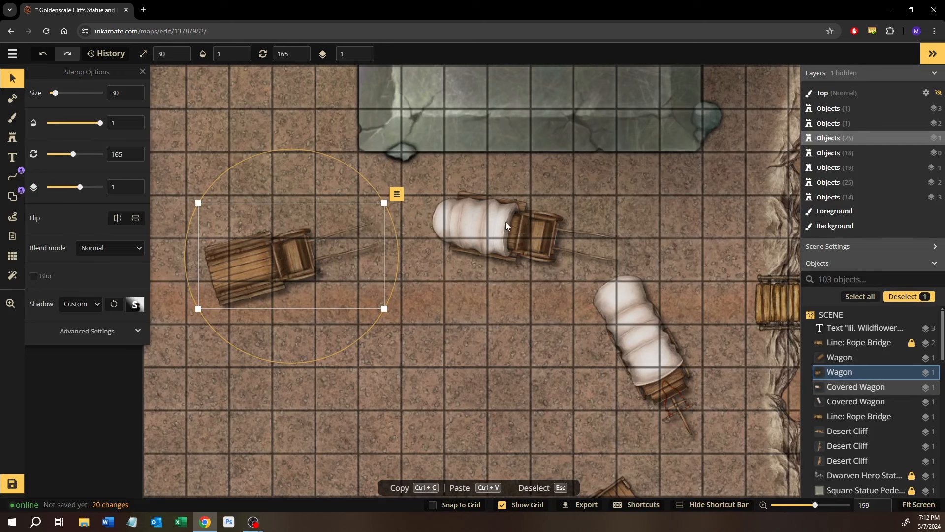
pyautogui.moveTo(506, 226); pyautogui.dragTo(483, 226)
pyautogui.click(540, 351)
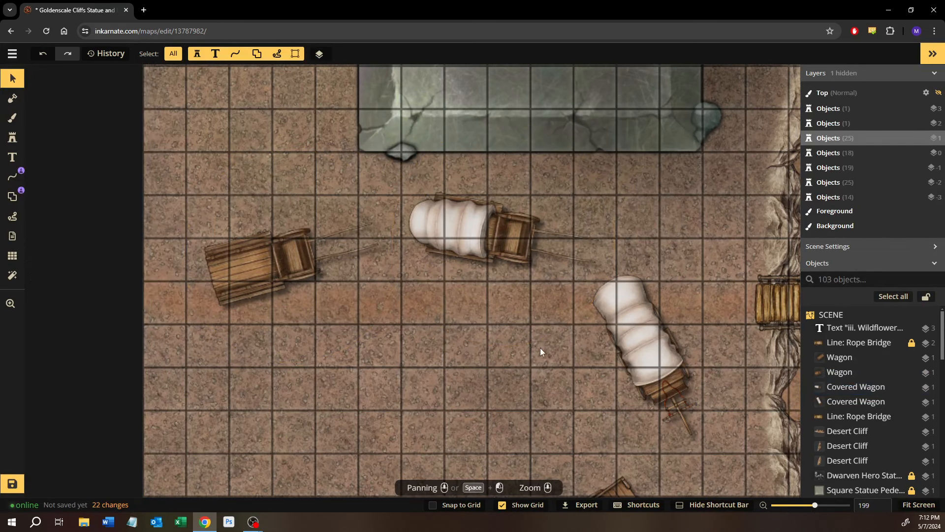
# Step: Nudge the flatbed wagon at the map's south edge slightly further off the map
pyautogui.moveTo(540, 351); pyautogui.dragTo(377, 216)
pyautogui.click(567, 291)
pyautogui.click(431, 304)
pyautogui.click(510, 422)
pyautogui.moveTo(487, 401); pyautogui.dragTo(489, 413)
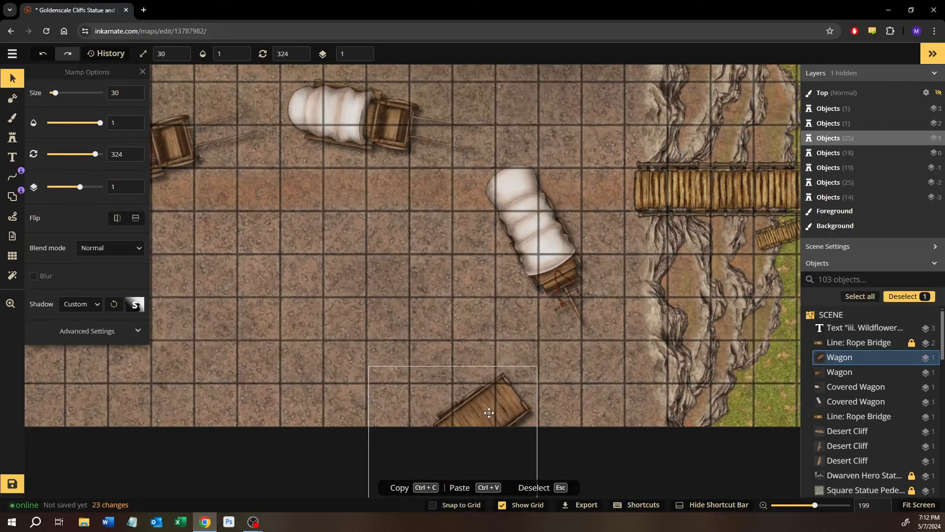
pyautogui.click(383, 291)
pyautogui.moveTo(383, 291); pyautogui.dragTo(443, 333)
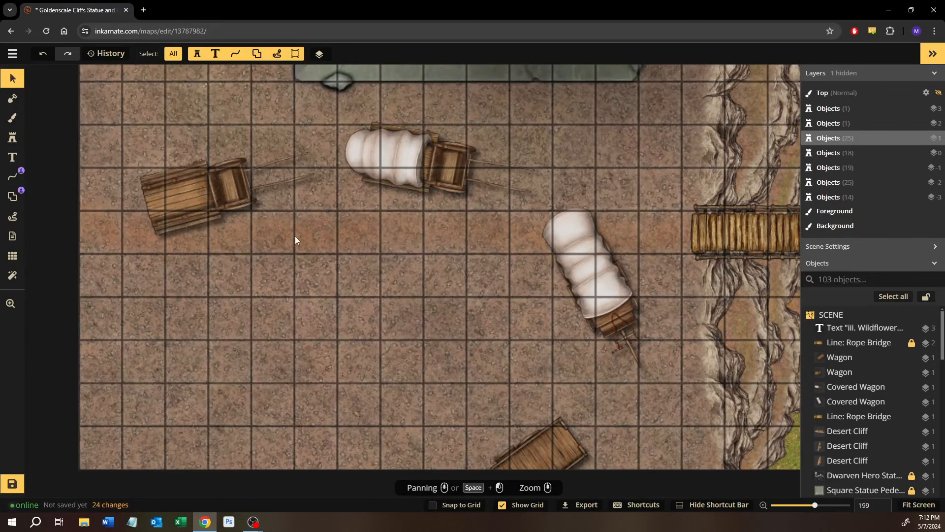
# Step: Shift the short open wagon further west and the longer covered wagon slightly southeast to widen the gaps
pyautogui.click(375, 148)
pyautogui.moveTo(247, 176); pyautogui.dragTo(222, 182)
pyautogui.moveTo(608, 301); pyautogui.dragTo(617, 325)
pyautogui.click(430, 317)
pyautogui.moveTo(429, 317); pyautogui.dragTo(527, 340)
# Step: Search the Fantasy Battlemaps stamp catalog for "horse" and choose the Horse stamp from the Creatures set
pyautogui.click(13, 139)
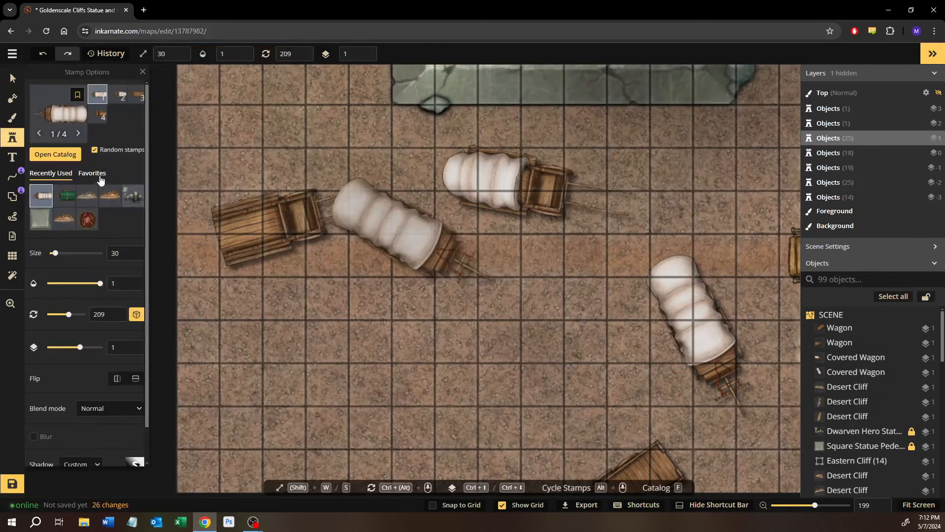
pyautogui.click(56, 155)
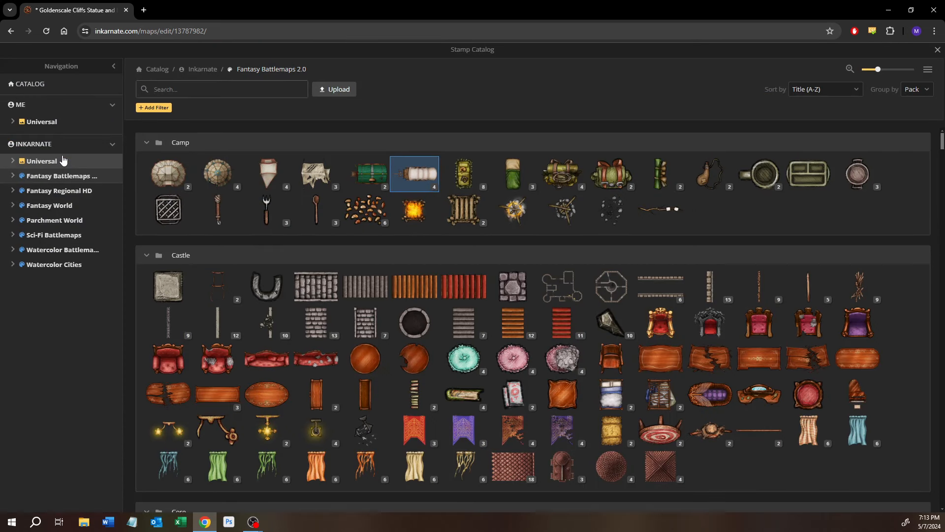
pyautogui.write('horse')
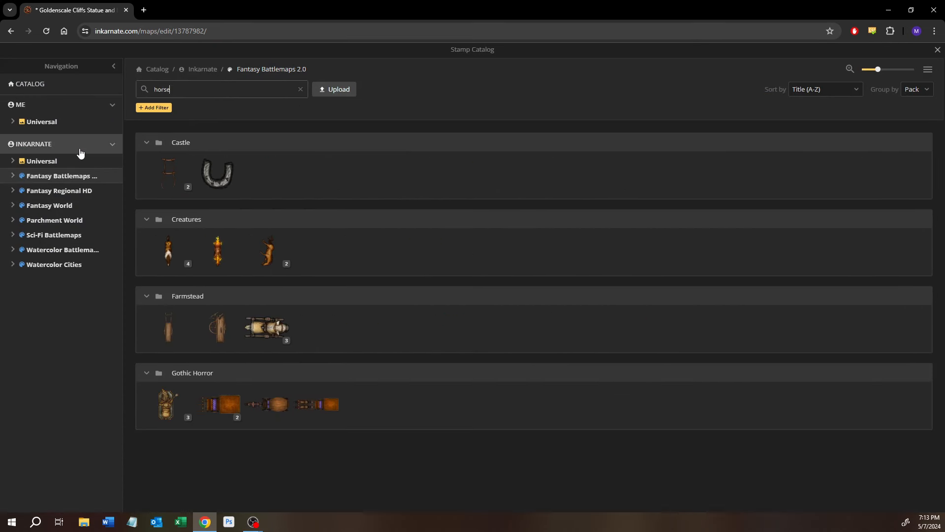
pyautogui.moveTo(172, 256)
pyautogui.moveTo(209, 256)
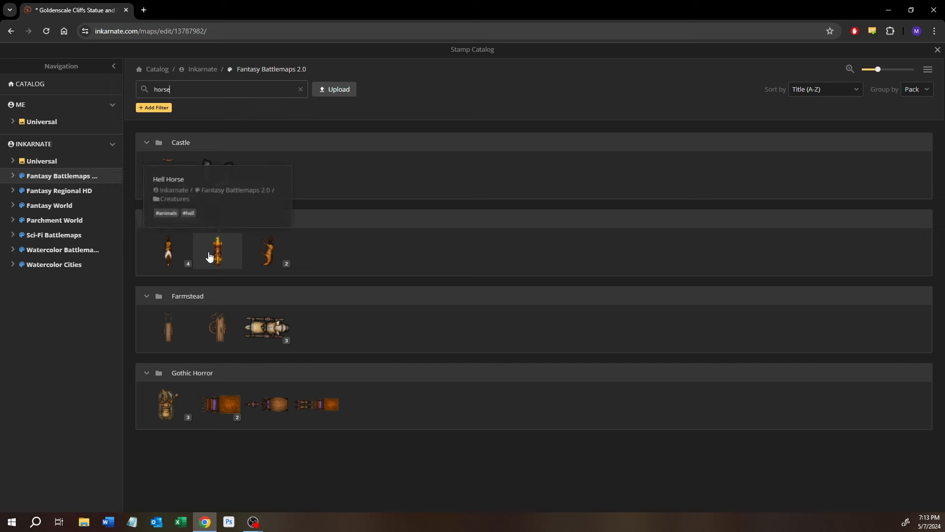
pyautogui.click(167, 252)
# Step: Place a brown and white horse, rotate it to 259 degrees and move it between the shafts of the short open wagon
pyautogui.moveTo(282, 244); pyautogui.dragTo(270, 313)
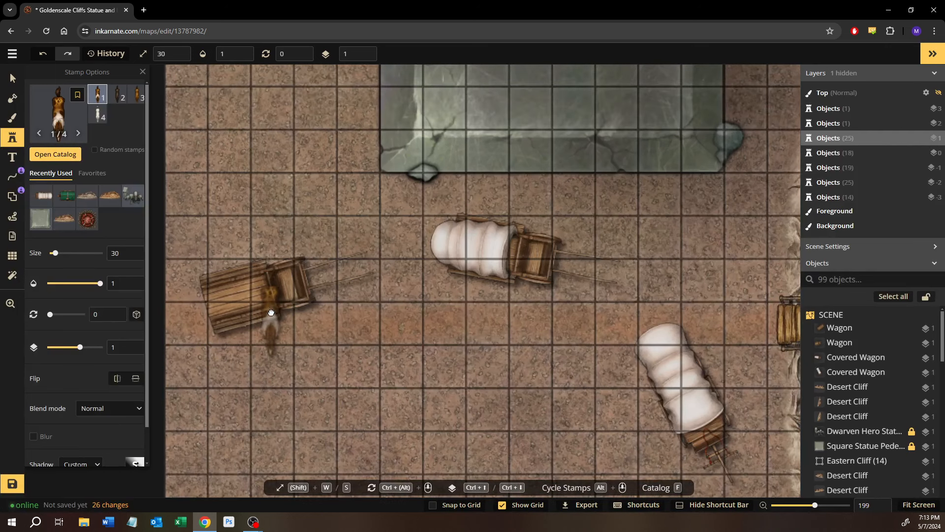
pyautogui.click(341, 361)
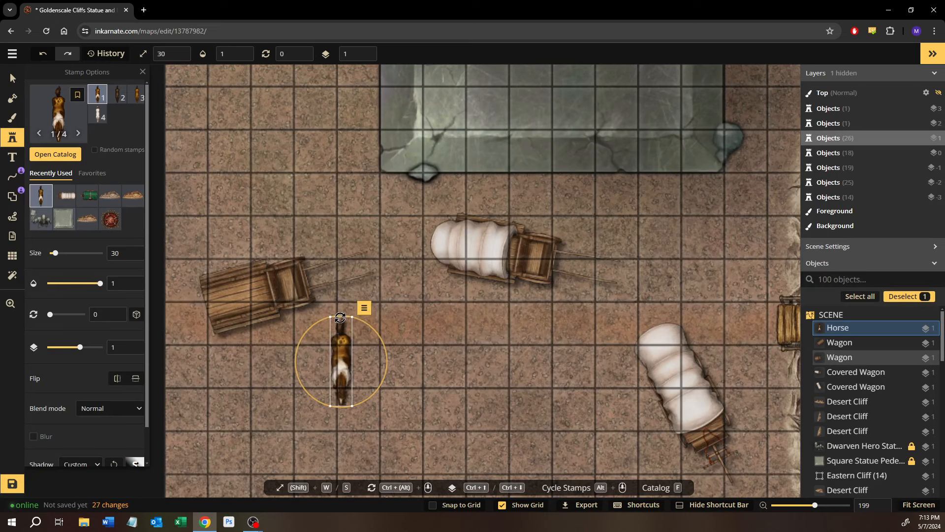
pyautogui.moveTo(340, 317); pyautogui.dragTo(242, 361)
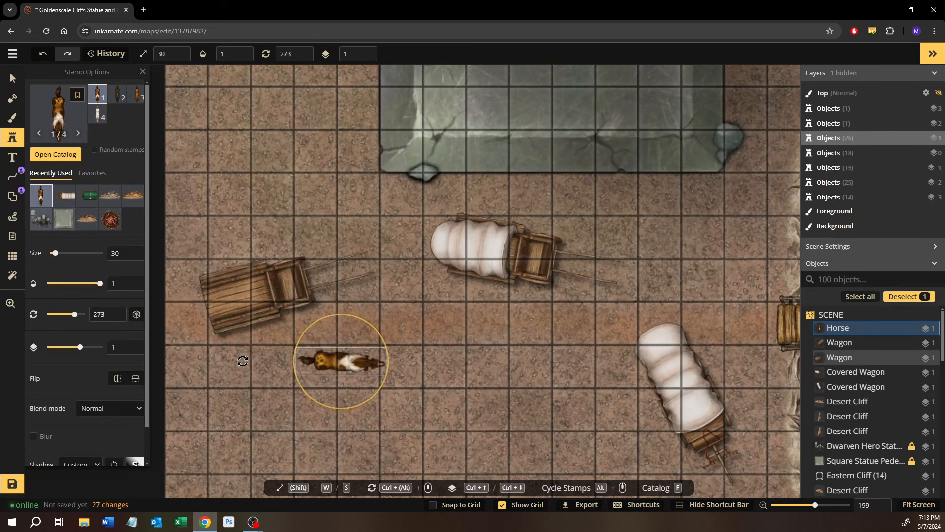
pyautogui.moveTo(234, 388); pyautogui.dragTo(337, 287)
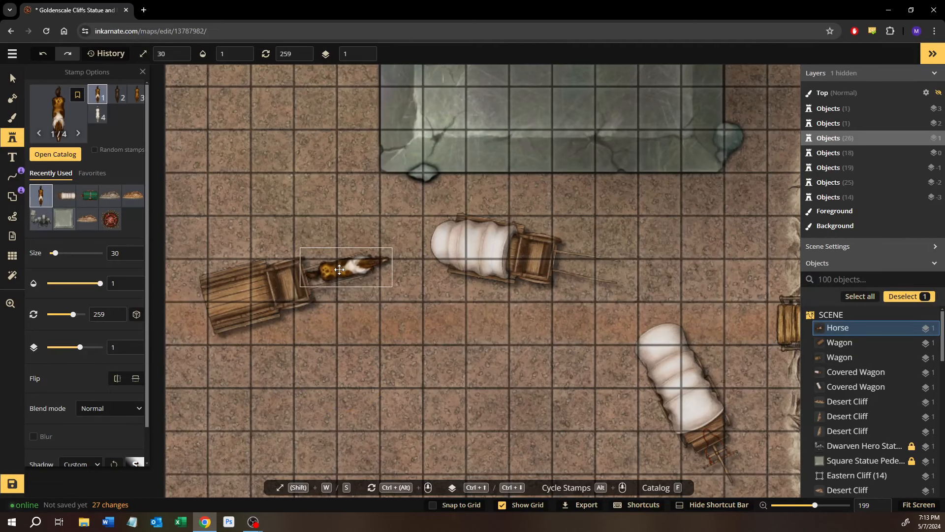
# Step: Lower the brown and white horse to layer 0, rotate it to 253 degrees and align it between the open wagon's shafts
pyautogui.scroll(5, 340, 270)
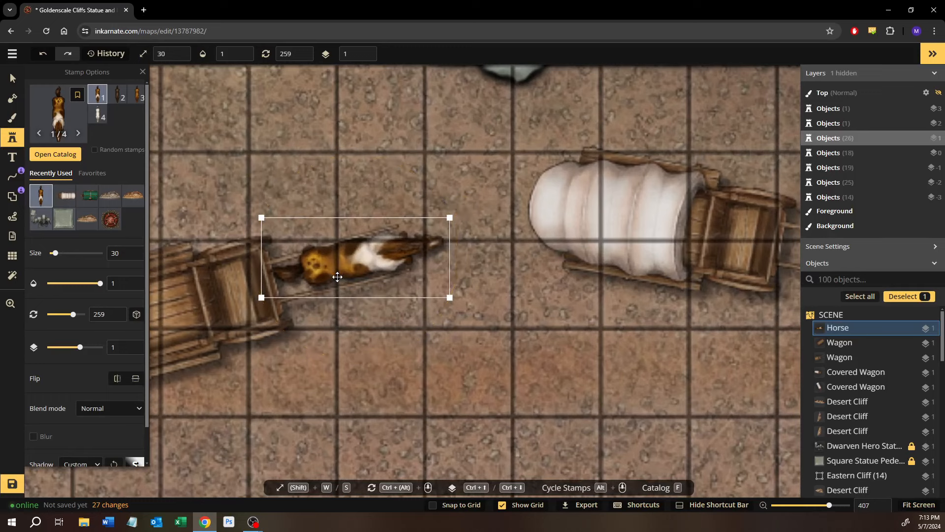
pyautogui.hotkey('ctrl', 'Down')
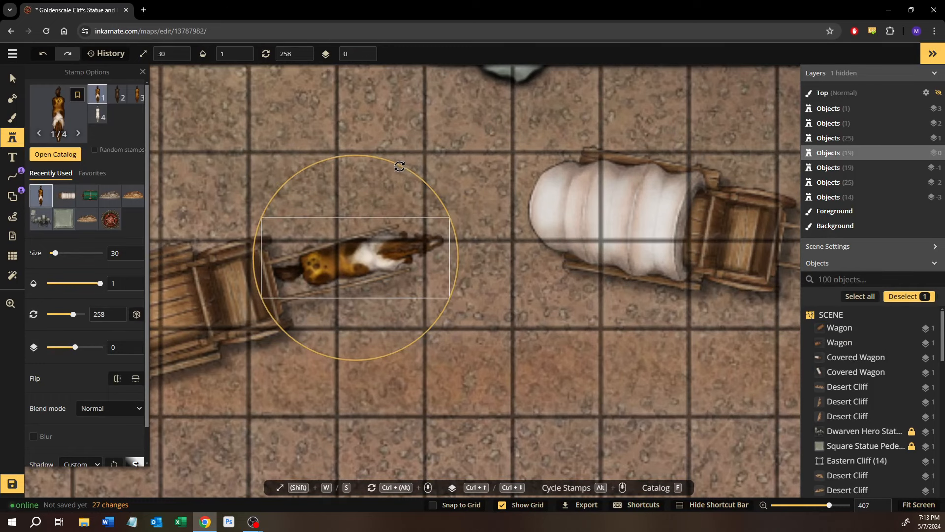
pyautogui.moveTo(400, 166); pyautogui.dragTo(396, 165)
pyautogui.moveTo(380, 247); pyautogui.dragTo(373, 253)
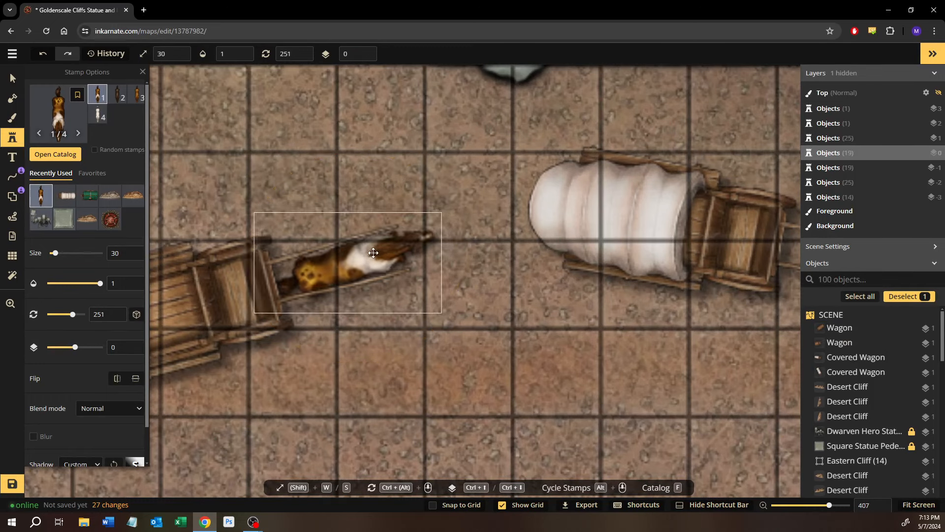
pyautogui.moveTo(413, 183); pyautogui.dragTo(416, 185)
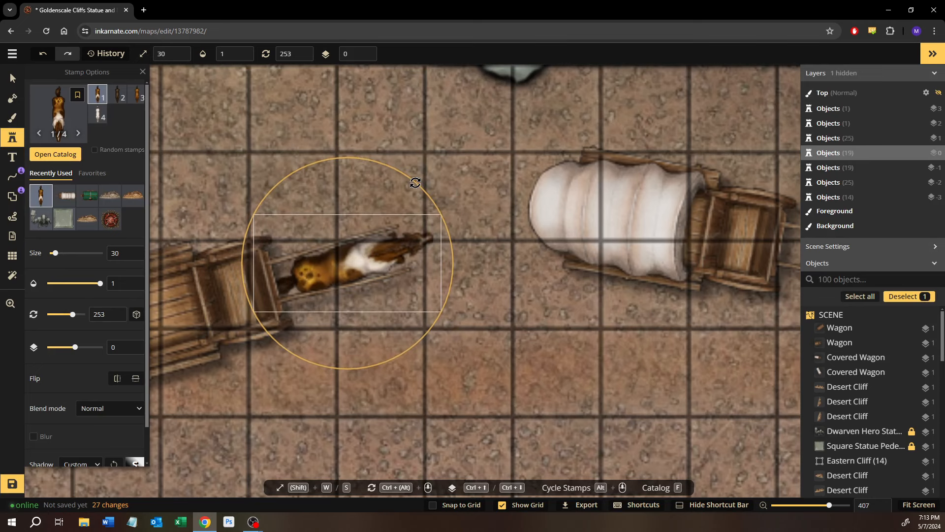
# Step: Place a dark brown horse at the shorter covered wagon, rotate it to 281 degrees and move it between the shafts
pyautogui.scroll(1, 424, 303)
pyautogui.moveTo(424, 303); pyautogui.dragTo(73, 272)
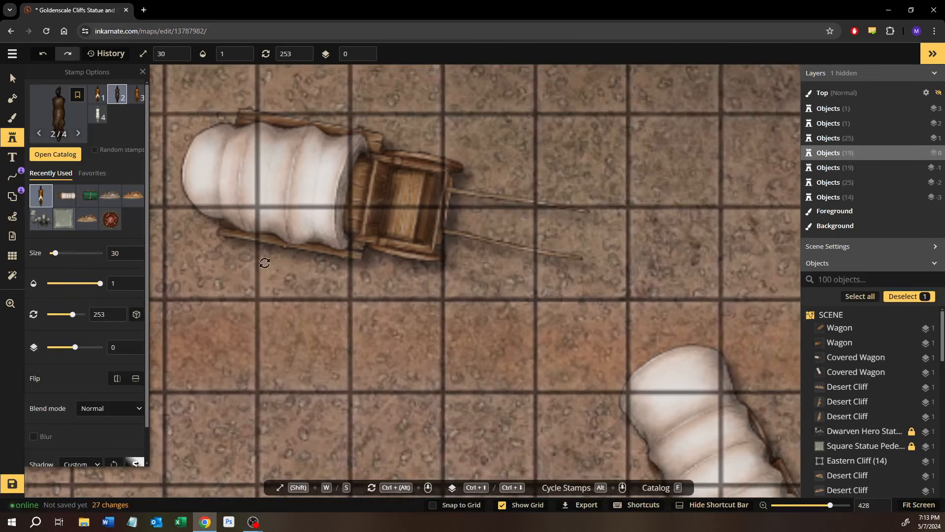
pyautogui.click(501, 237)
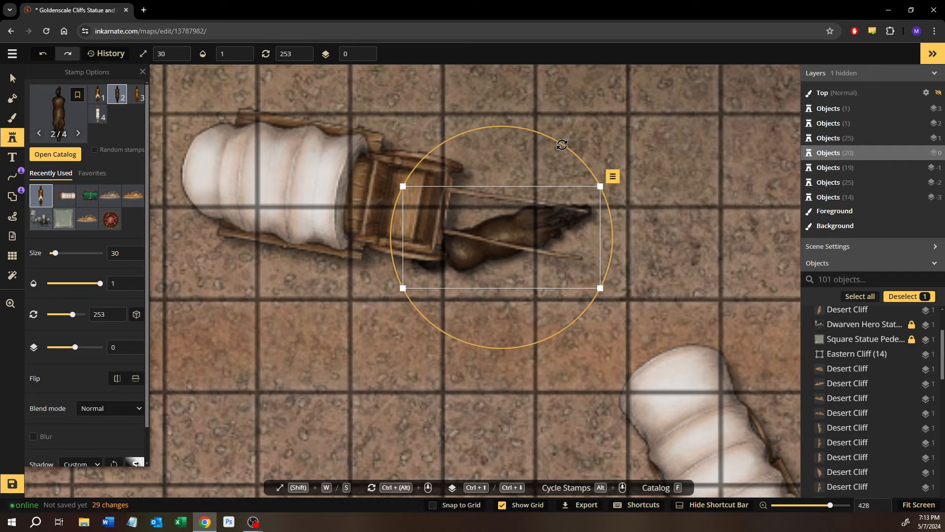
pyautogui.moveTo(562, 144); pyautogui.dragTo(606, 179)
pyautogui.moveTo(524, 245); pyautogui.dragTo(540, 229)
# Step: Place a light brown horse in front of the longer covered wagon, rotate it to 330 degrees and align it with the hitch
pyautogui.moveTo(571, 327); pyautogui.dragTo(310, 143)
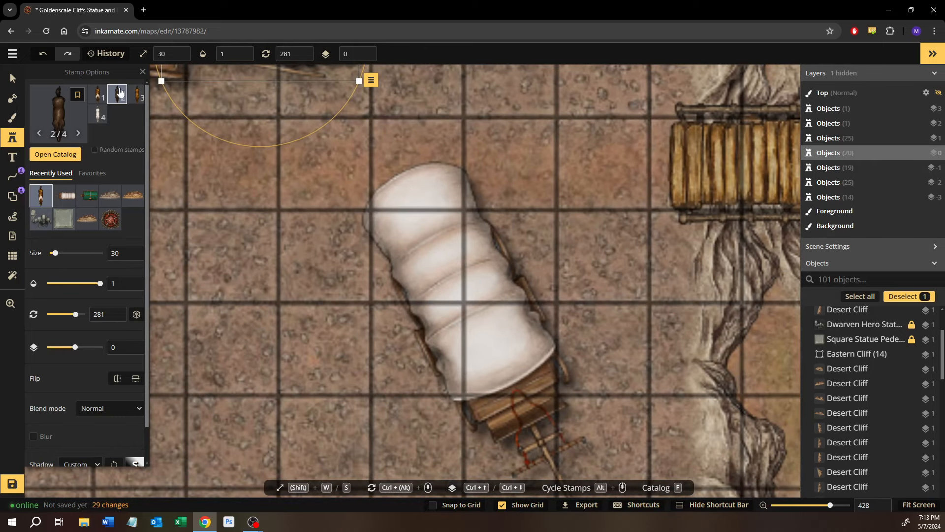
pyautogui.moveTo(427, 304); pyautogui.dragTo(353, 118)
pyautogui.click(501, 309)
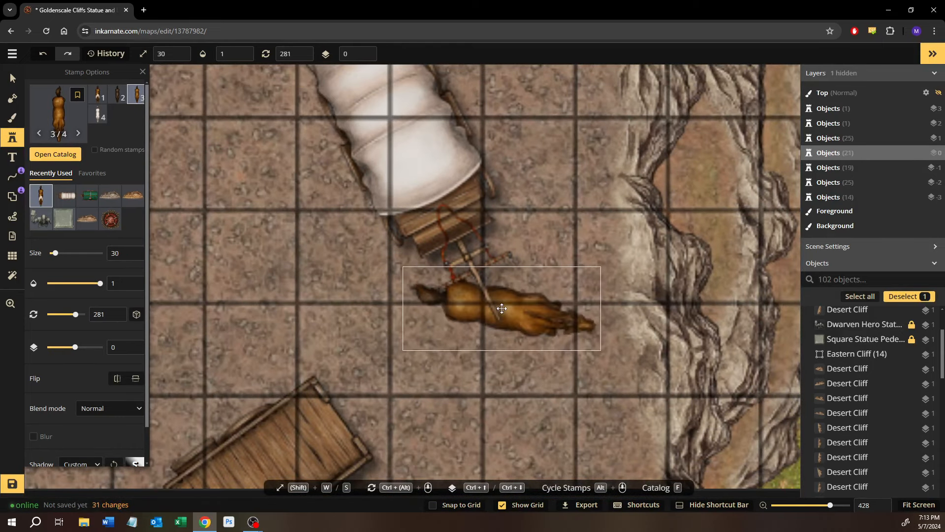
pyautogui.moveTo(539, 210); pyautogui.dragTo(571, 283)
pyautogui.moveTo(528, 349); pyautogui.dragTo(521, 352)
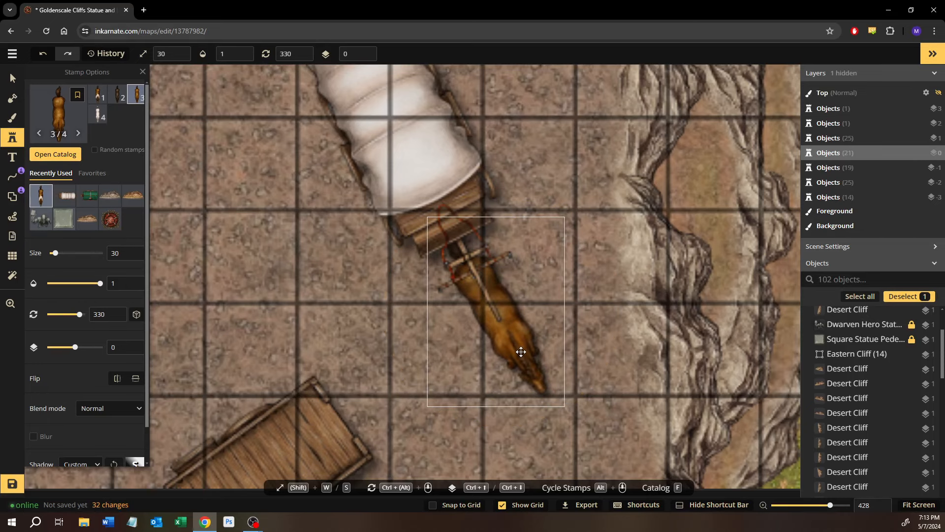
# Step: Deselect the last horse and save the map
pyautogui.moveTo(429, 361); pyautogui.dragTo(602, 294)
pyautogui.click(12, 78)
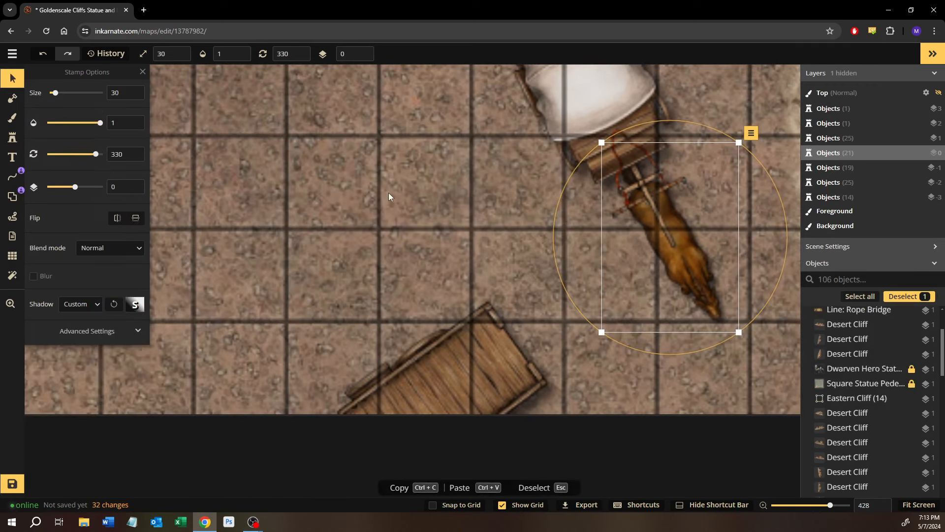
pyautogui.scroll(-5, 391, 241)
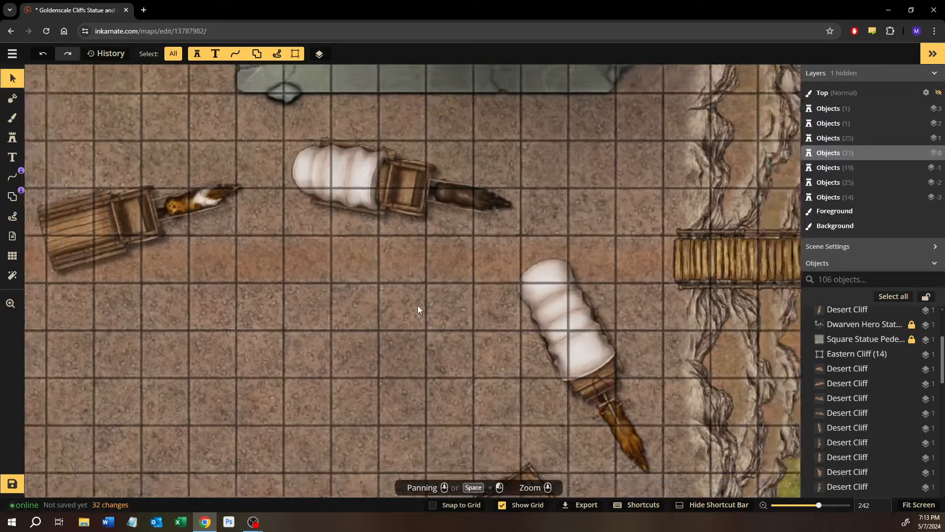
pyautogui.scroll(-2, 417, 306)
pyautogui.moveTo(405, 299); pyautogui.dragTo(369, 251)
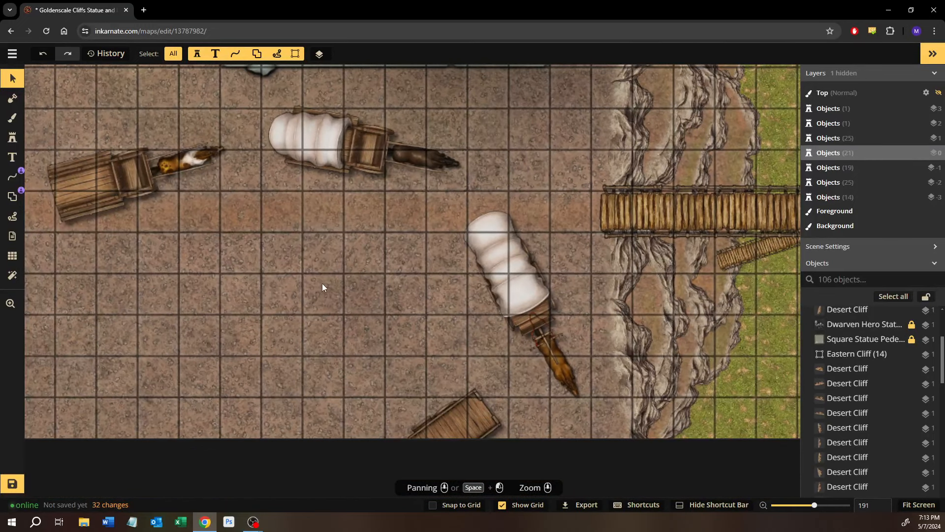
pyautogui.moveTo(285, 271); pyautogui.dragTo(346, 292)
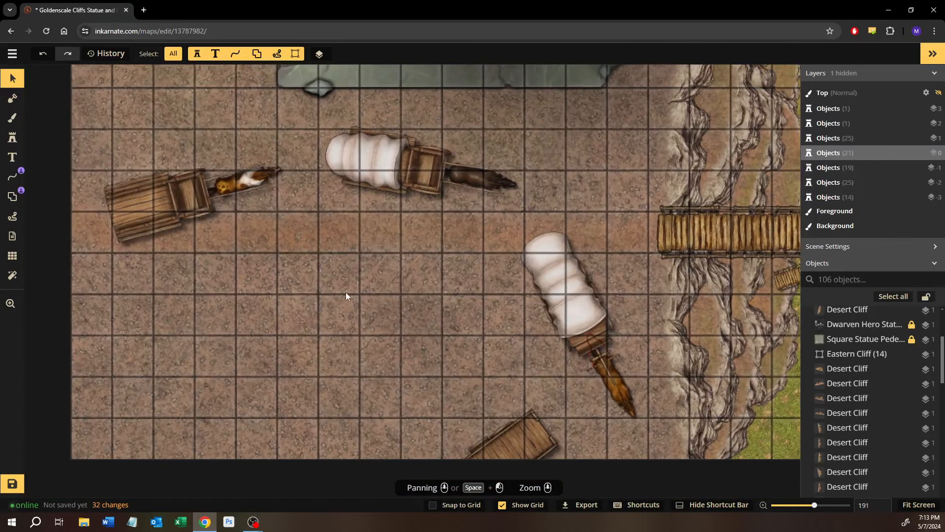
pyautogui.click(12, 485)
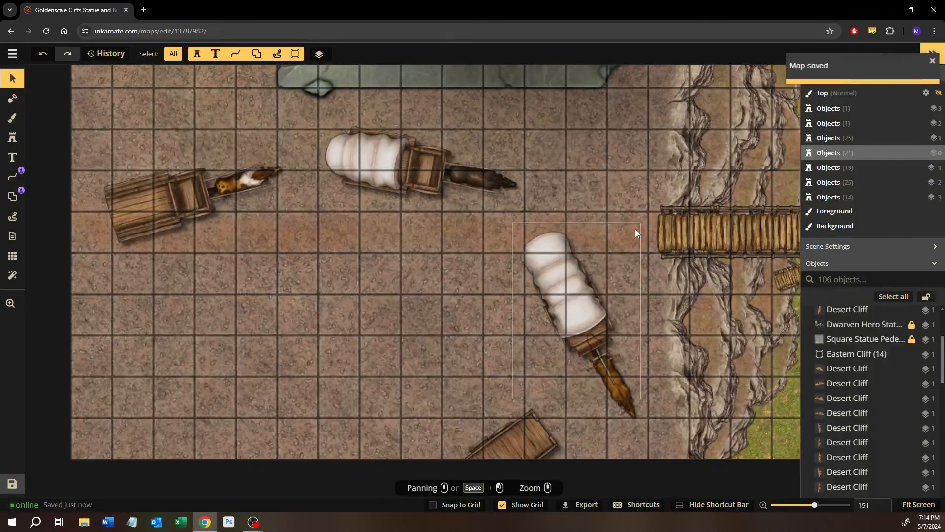
# Step: Search the stamp catalog for "flower", filter by the Flowers tag and choose Blue Flowers from the Forest set for the Wildflower Patch
pyautogui.moveTo(636, 229); pyautogui.dragTo(353, 255)
pyautogui.scroll(-1, 577, 185)
pyautogui.moveTo(577, 185); pyautogui.dragTo(192, 274)
pyautogui.scroll(1, 410, 250)
pyautogui.moveTo(551, 224); pyautogui.dragTo(238, 398)
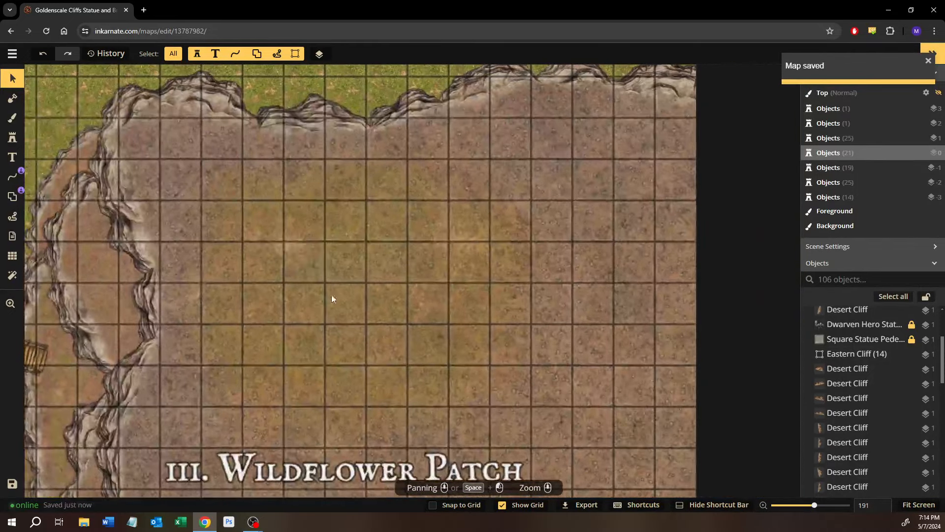
pyautogui.click(13, 138)
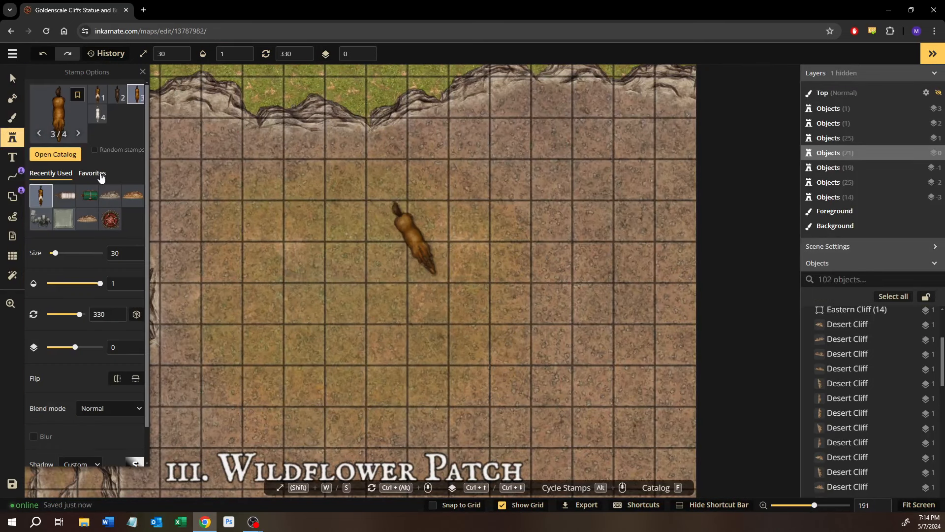
pyautogui.click(53, 154)
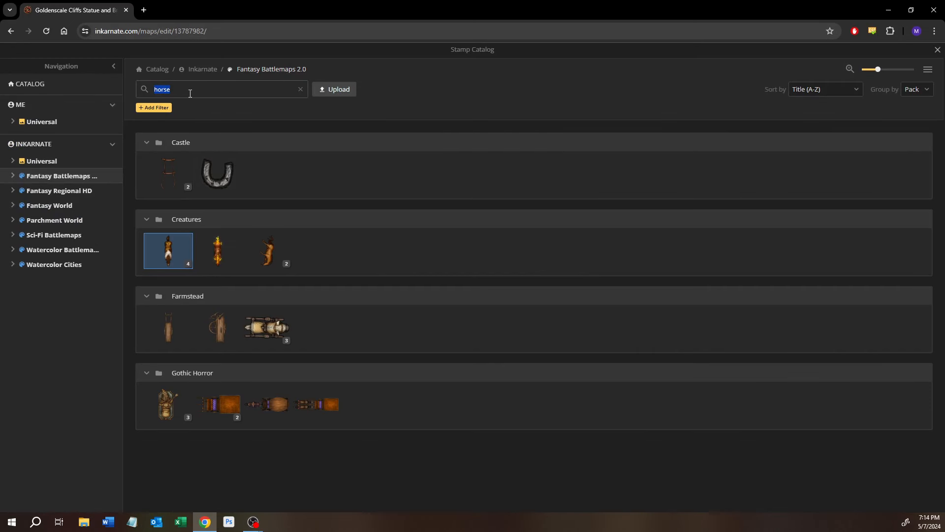
pyautogui.write('flower')
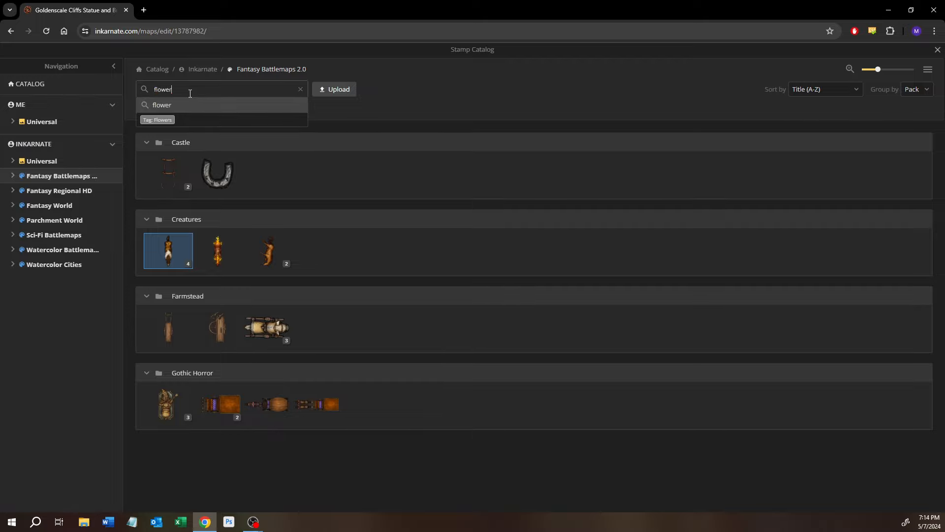
pyautogui.click(157, 119)
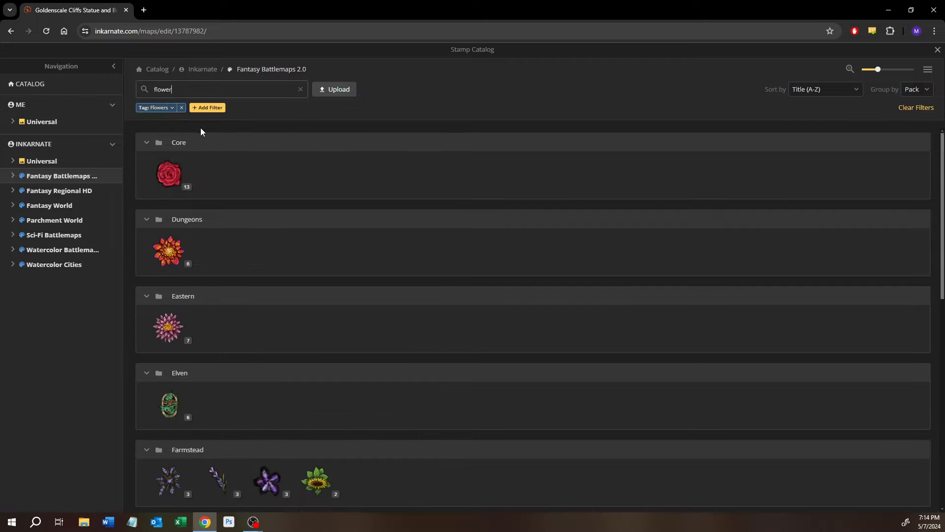
pyautogui.scroll(-6, 279, 323)
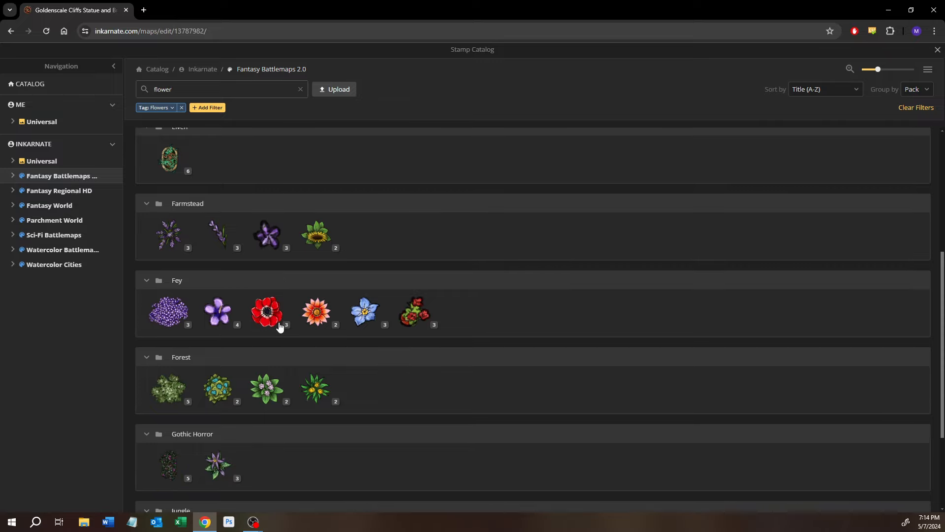
pyautogui.scroll(-2, 223, 356)
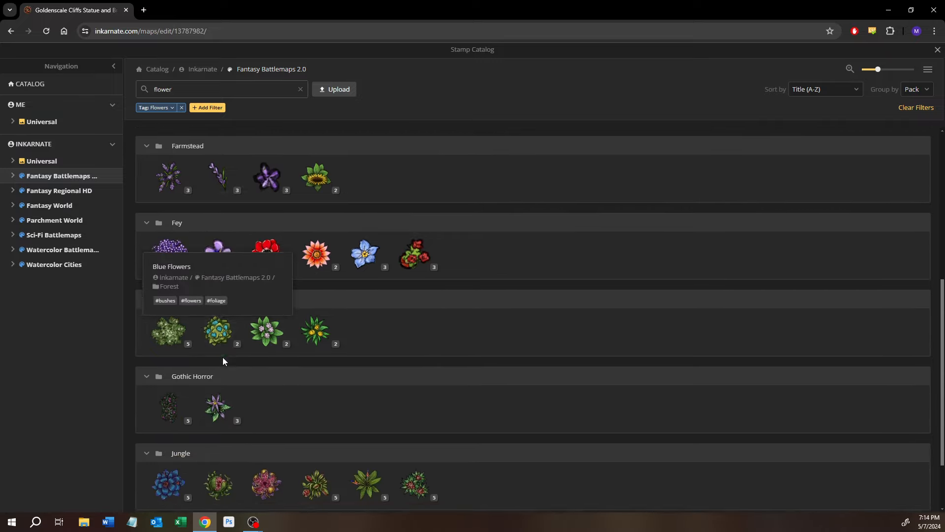
pyautogui.scroll(1, 211, 334)
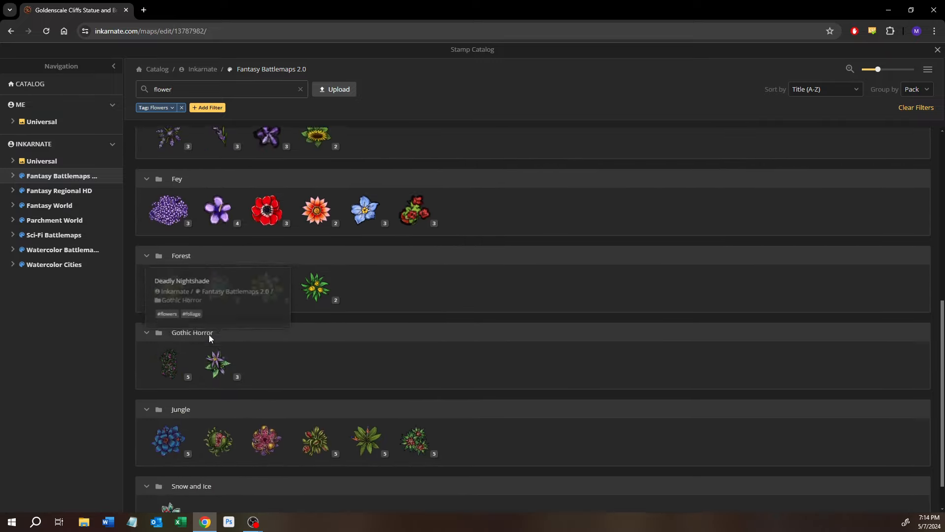
pyautogui.click(219, 306)
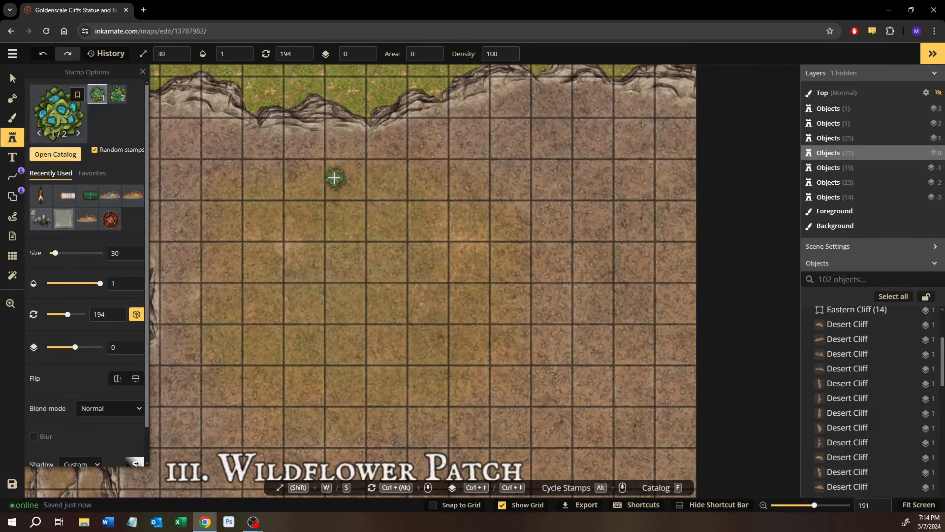
# Step: Place five size 30 Blue Flowers bushes spread around the edges of the Wildflower Patch area
pyautogui.scroll(5, 205, 233)
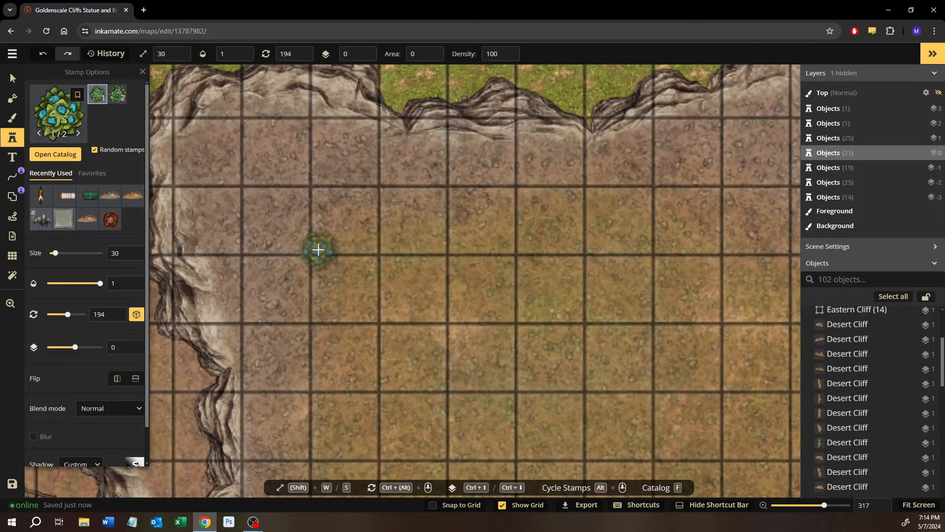
pyautogui.click(319, 250)
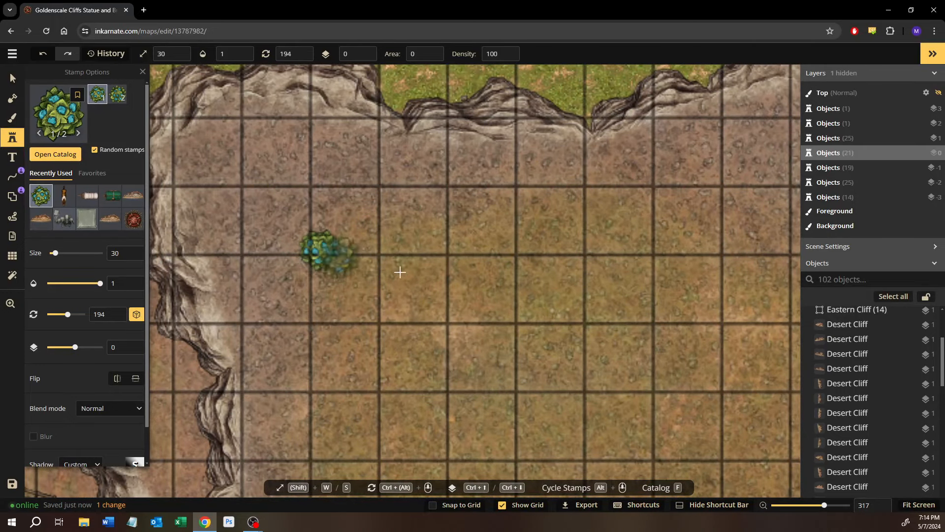
pyautogui.moveTo(551, 291); pyautogui.dragTo(426, 283)
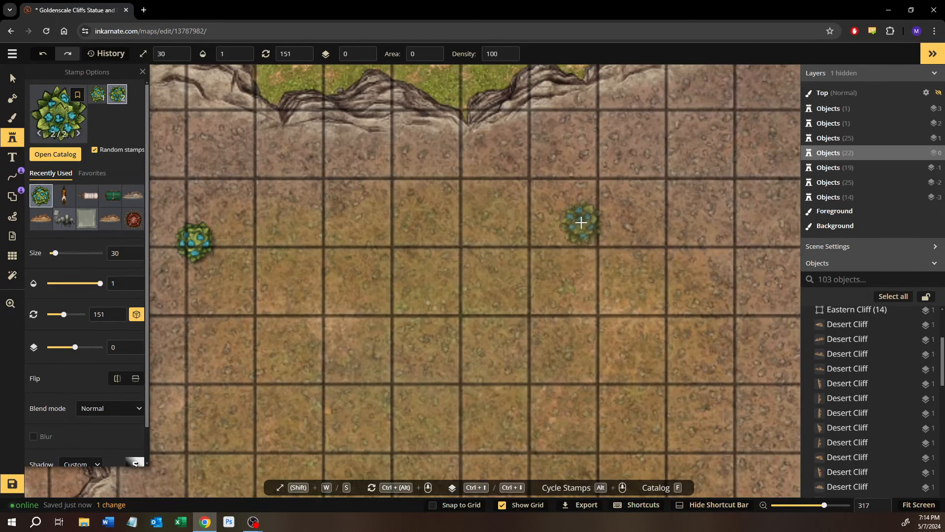
pyautogui.click(581, 223)
pyautogui.moveTo(616, 279); pyautogui.dragTo(544, 186)
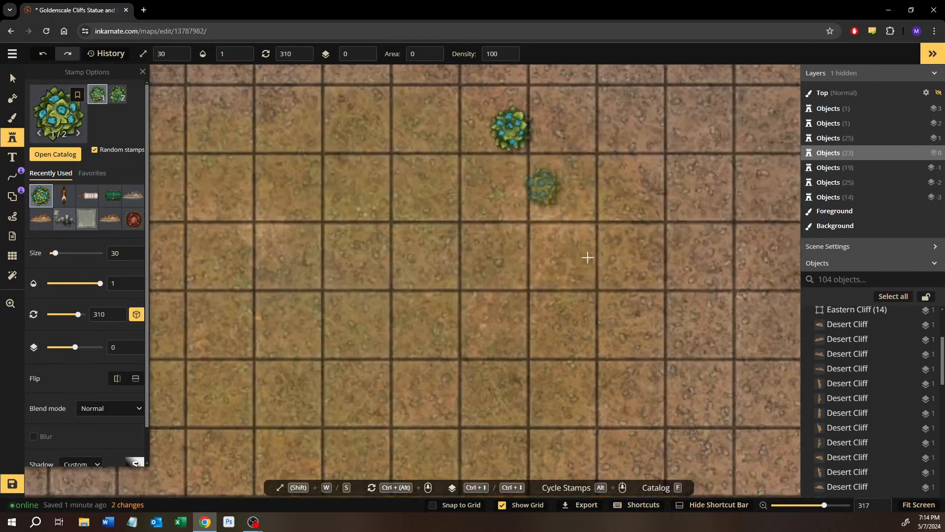
pyautogui.click(562, 350)
pyautogui.moveTo(562, 349); pyautogui.dragTo(606, 228)
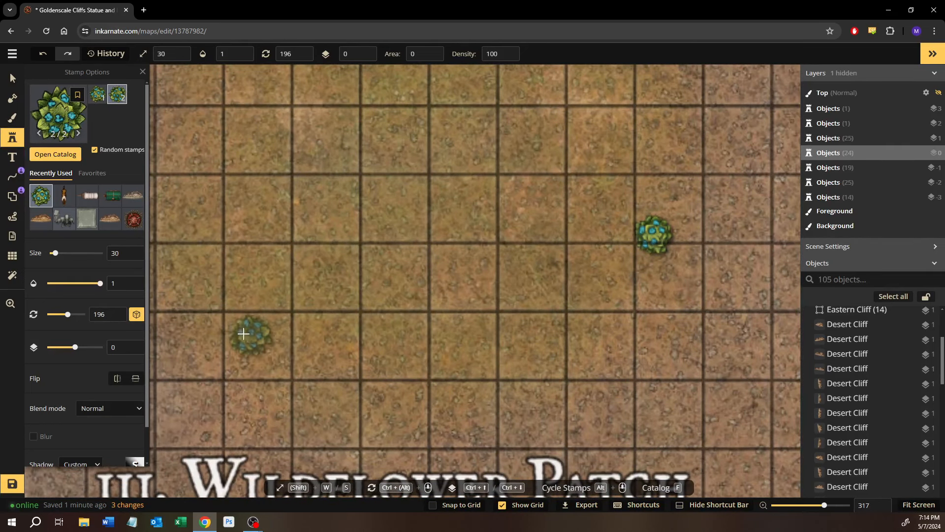
pyautogui.click(234, 350)
pyautogui.click(451, 413)
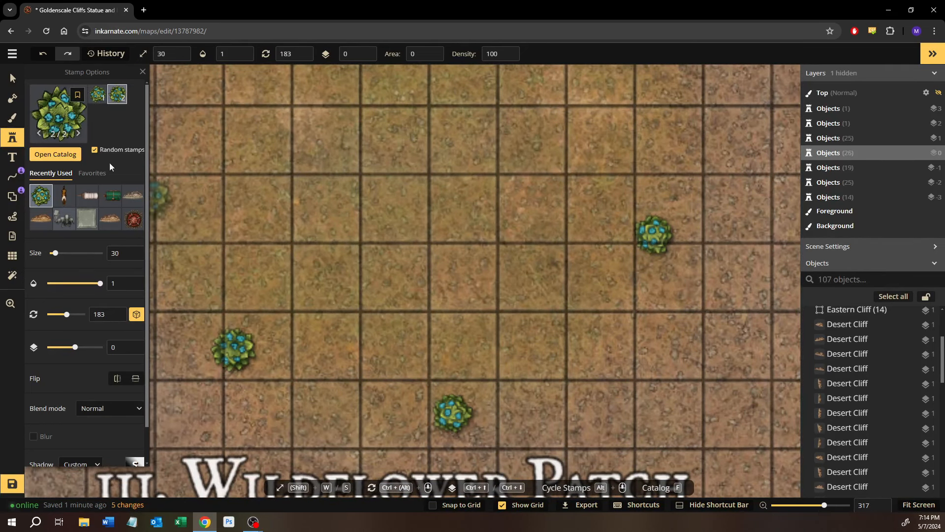
# Step: Choose the pale purple flower stamp from the Forest set and set its size to 20 and its layer to -1
pyautogui.click(55, 154)
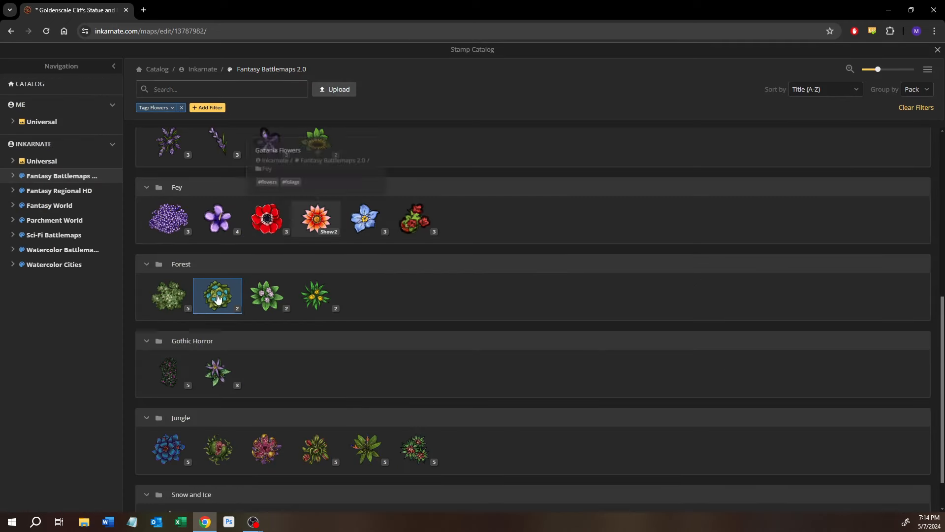
pyautogui.click(267, 295)
pyautogui.moveTo(244, 199); pyautogui.dragTo(493, 360)
pyautogui.scroll(3, 415, 239)
pyautogui.scroll(2, 451, 268)
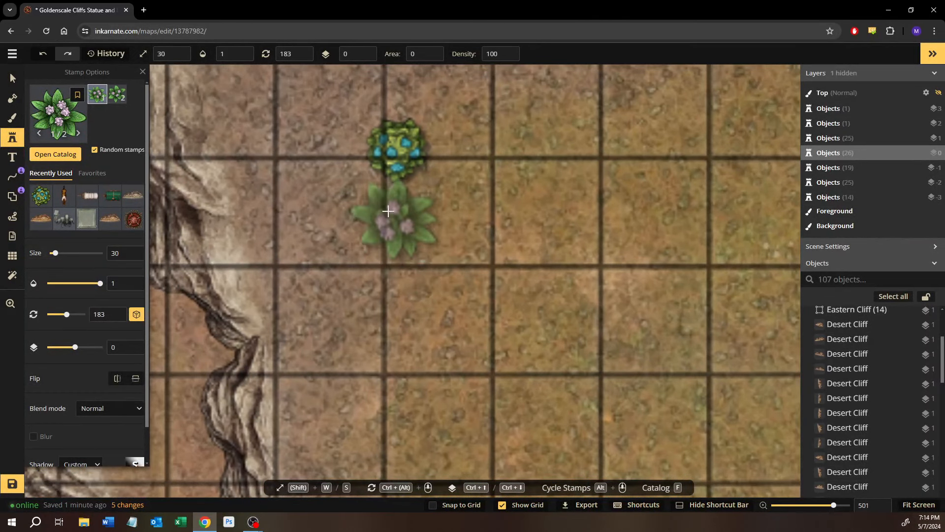
pyautogui.click(132, 258)
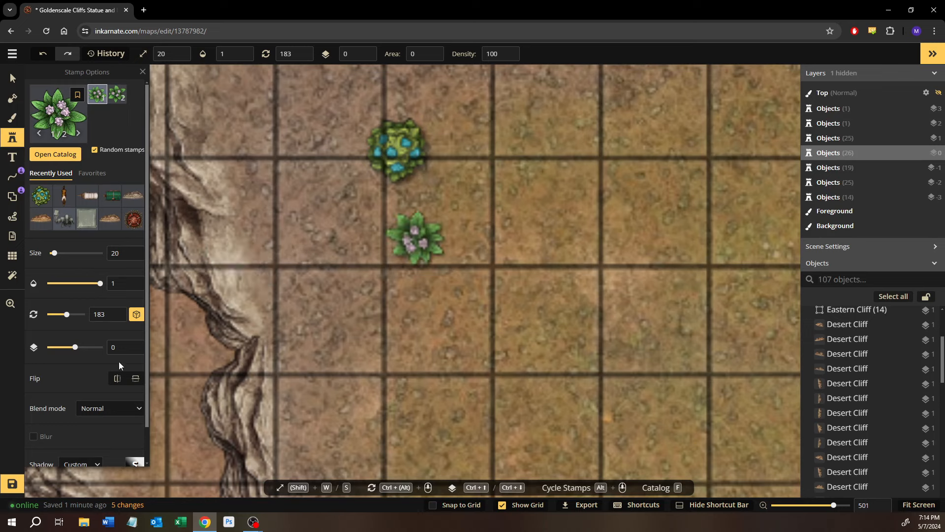
pyautogui.click(140, 352)
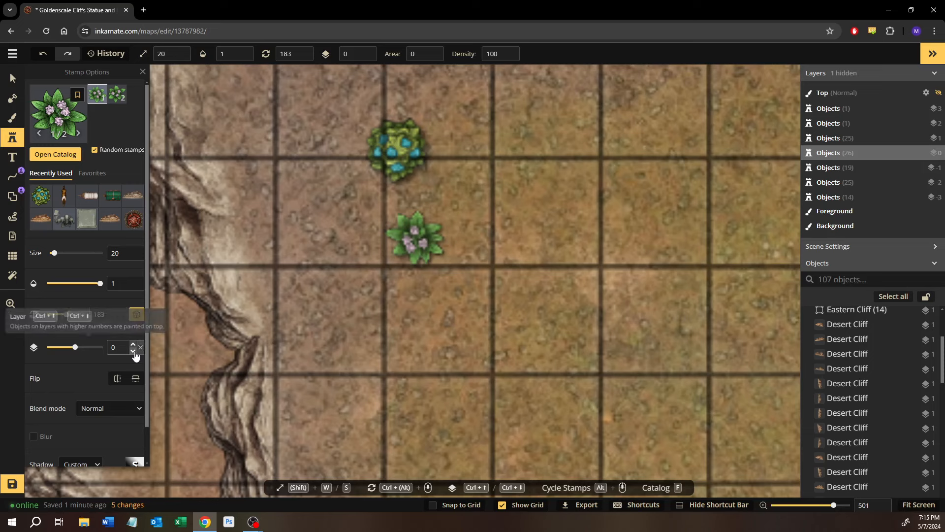
# Step: Place pale purple flowers against the northern Blue Flowers bushes: one below the northwest bush and two on opposite sides of the northeast bush
pyautogui.click(382, 193)
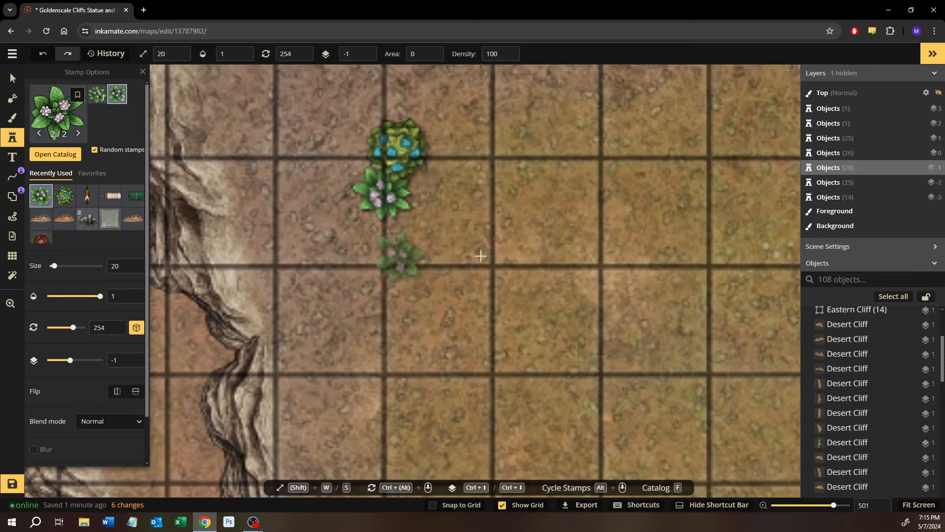
pyautogui.moveTo(575, 253); pyautogui.dragTo(122, 263)
pyautogui.moveTo(365, 246); pyautogui.dragTo(306, 337)
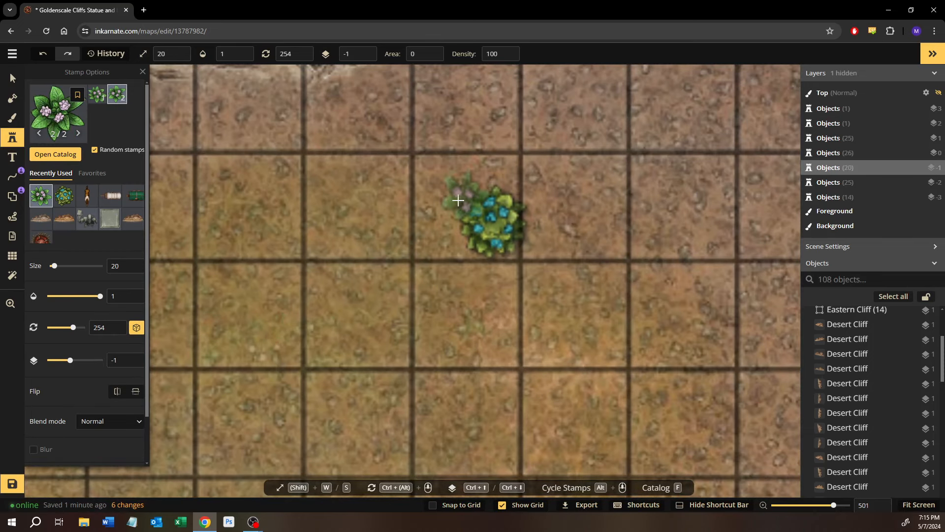
pyautogui.click(453, 201)
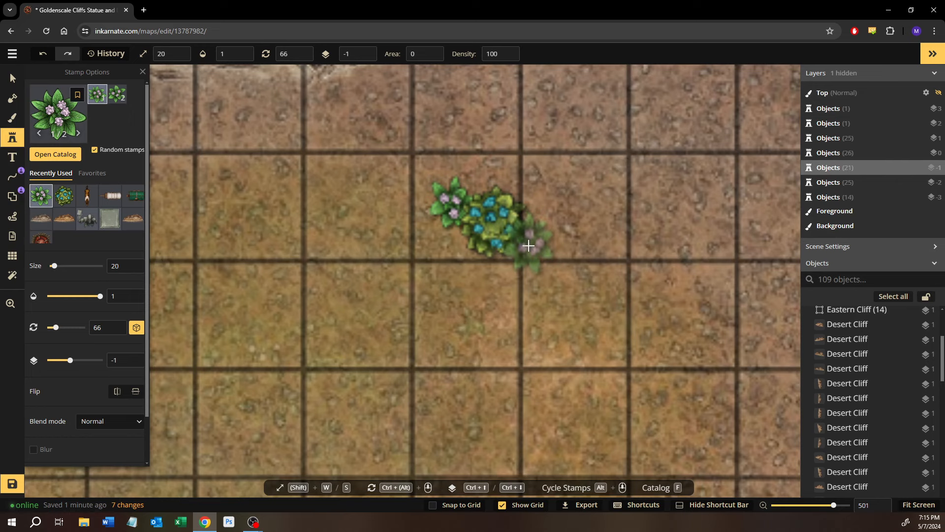
pyautogui.click(528, 245)
pyautogui.moveTo(567, 321); pyautogui.dragTo(459, 69)
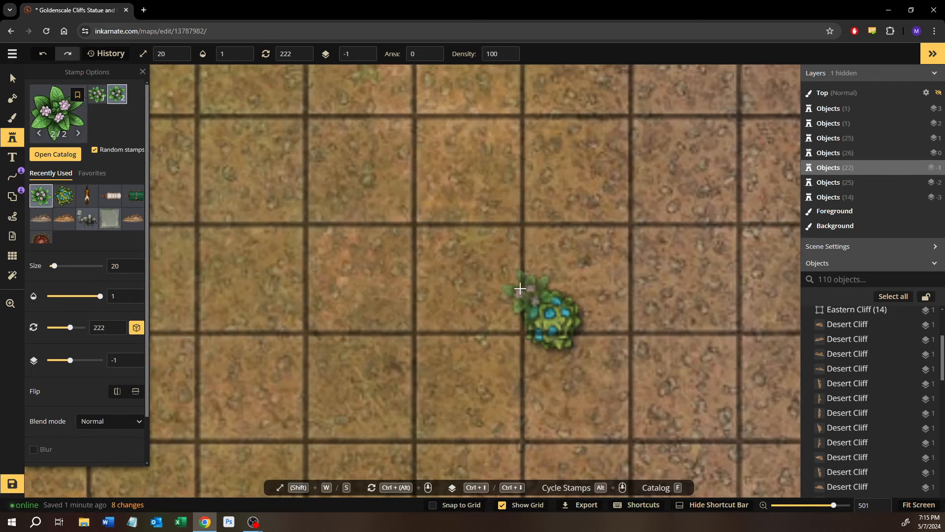
# Step: Place one pale purple flower beside each of the east, south and southwest Blue Flowers bushes of the Wildflower Patch
pyautogui.click(519, 287)
pyautogui.moveTo(450, 365); pyautogui.dragTo(505, 253)
pyautogui.moveTo(411, 295); pyautogui.dragTo(599, 213)
pyautogui.moveTo(486, 315); pyautogui.dragTo(556, 191)
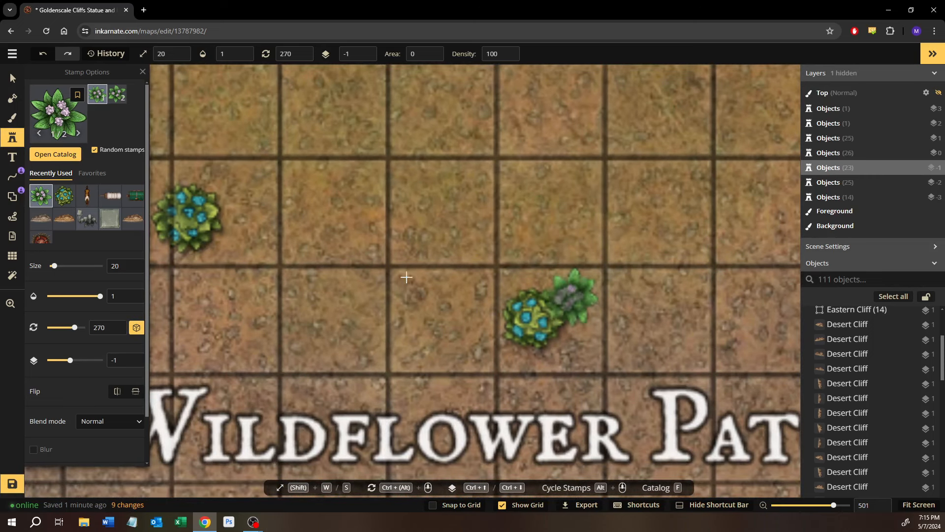
pyautogui.click(571, 296)
pyautogui.moveTo(313, 237); pyautogui.dragTo(500, 270)
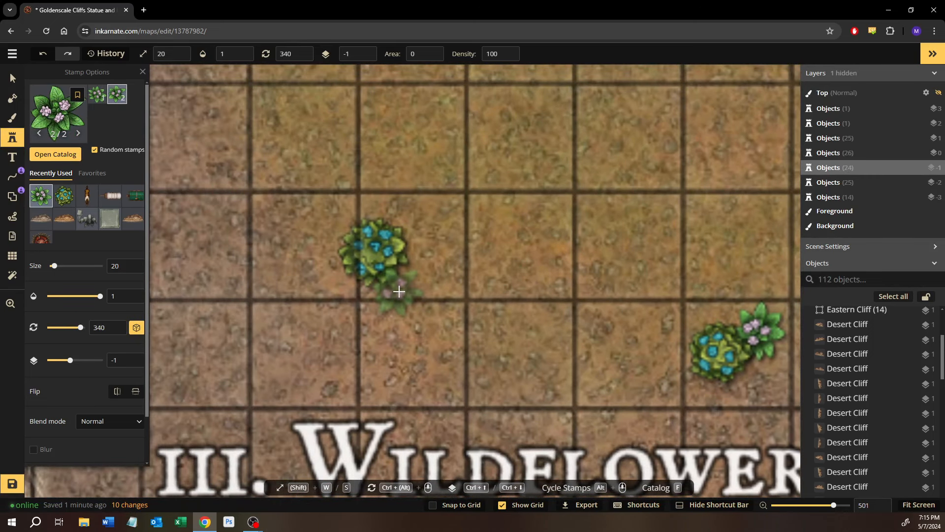
pyautogui.click(400, 292)
pyautogui.moveTo(326, 253); pyautogui.dragTo(402, 436)
pyautogui.moveTo(405, 233); pyautogui.dragTo(371, 396)
# Step: Choose the yellow flower stamp from the Forest set in the catalog and set its size to 25
pyautogui.scroll(-1, 446, 249)
pyautogui.moveTo(417, 251); pyautogui.dragTo(376, 291)
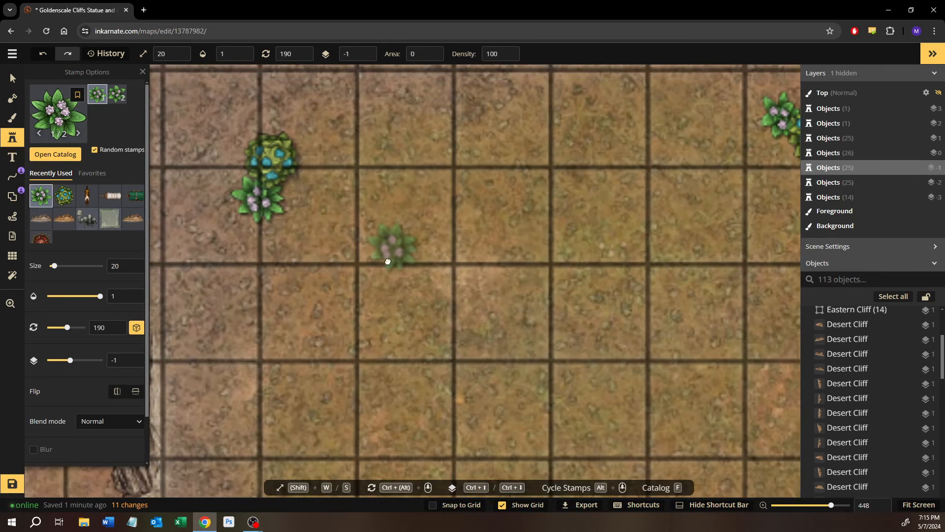
pyautogui.moveTo(391, 249); pyautogui.dragTo(354, 291)
pyautogui.scroll(-1, 357, 287)
pyautogui.scroll(-1, 357, 287)
pyautogui.moveTo(410, 302); pyautogui.dragTo(380, 251)
pyautogui.scroll(-1, 380, 252)
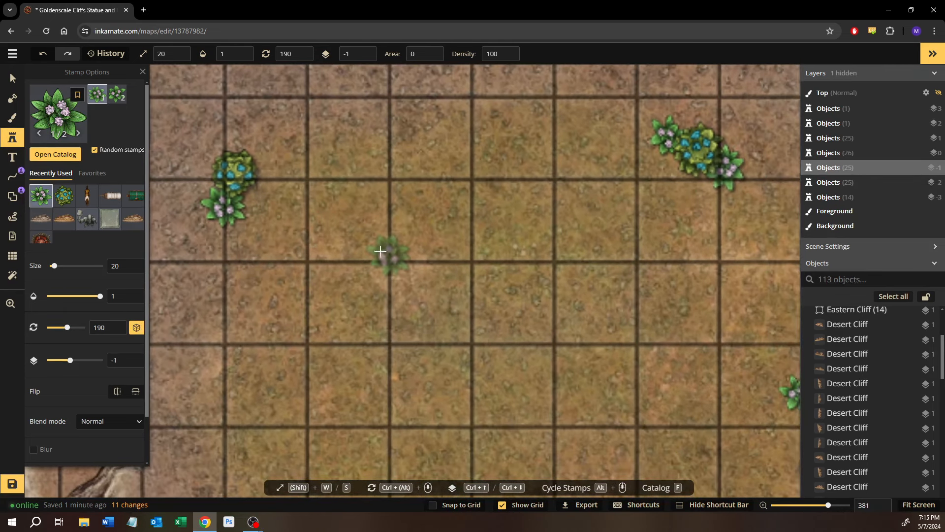
pyautogui.click(51, 154)
pyautogui.click(306, 294)
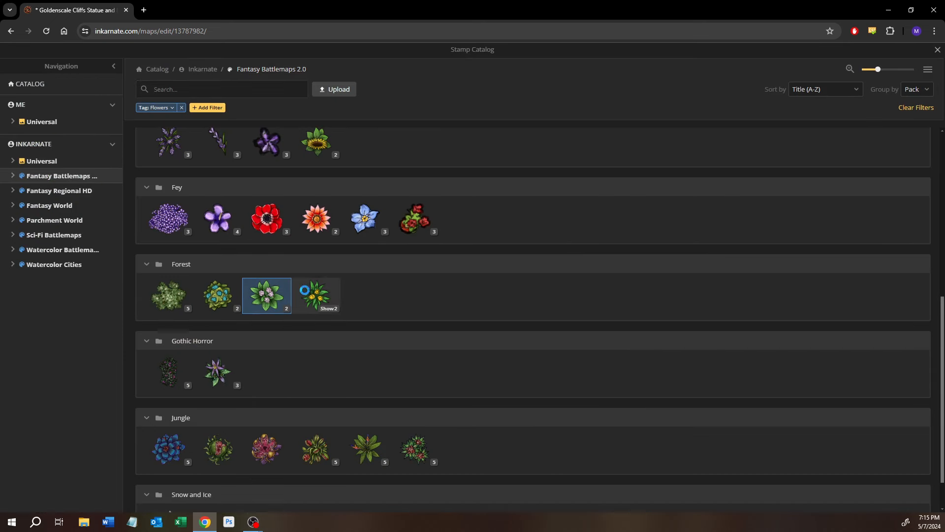
pyautogui.moveTo(264, 205); pyautogui.dragTo(312, 247)
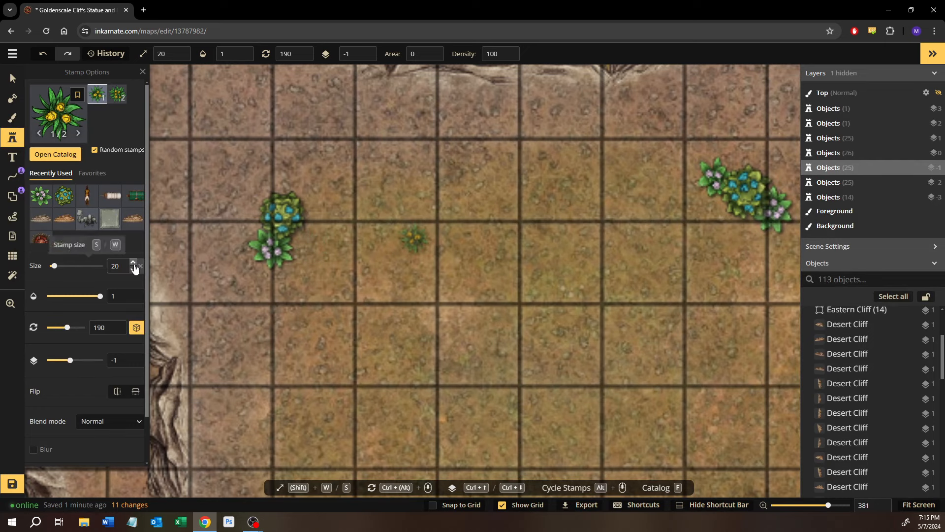
# Step: Place a yellow flower at the northwest bush's upper right edge and another directly below the northeast bush
pyautogui.scroll(5, 325, 211)
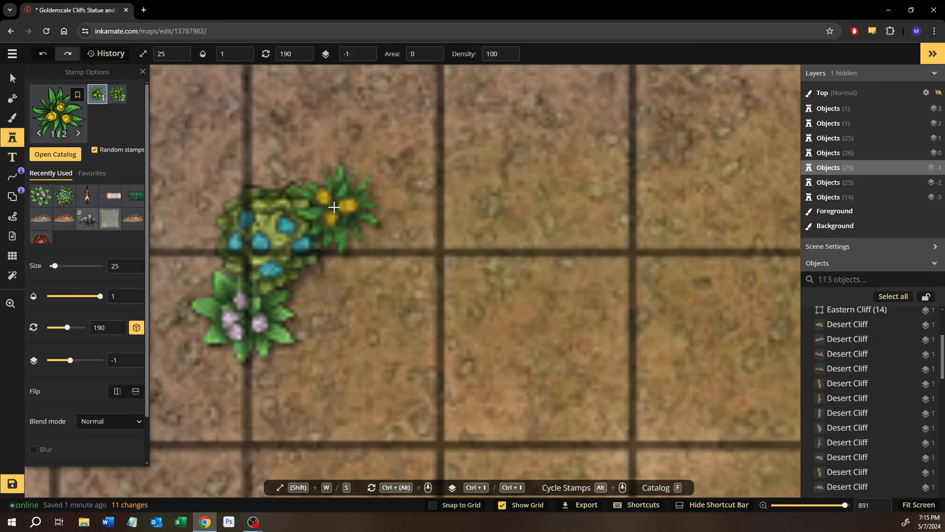
pyautogui.click(514, 204)
pyautogui.moveTo(265, 282); pyautogui.dragTo(162, 322)
pyautogui.moveTo(492, 212); pyautogui.dragTo(162, 315)
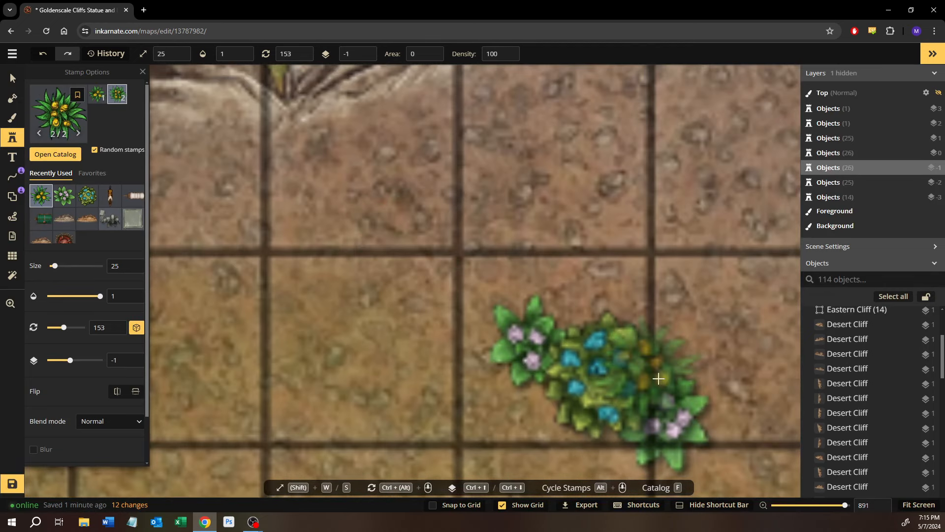
pyautogui.scroll(-2, 658, 380)
pyautogui.moveTo(619, 363); pyautogui.dragTo(529, 251)
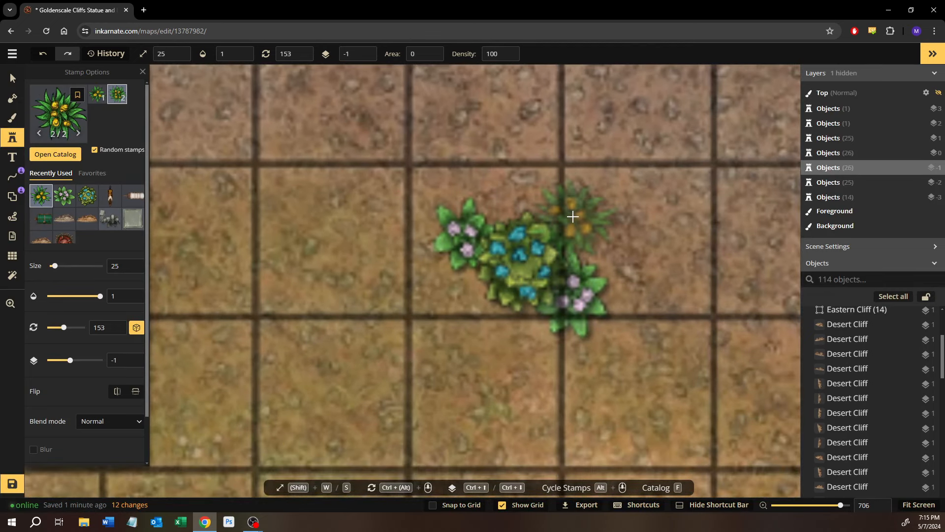
pyautogui.click(516, 337)
# Step: Place two yellow flowers around the east bush, one on its west side and one above it
pyautogui.moveTo(586, 381); pyautogui.dragTo(413, 264)
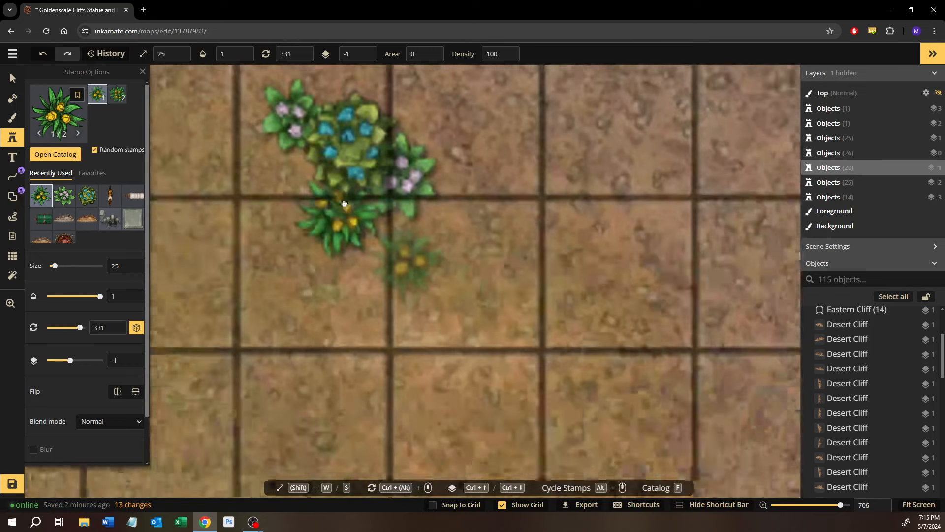
pyautogui.moveTo(442, 308); pyautogui.dragTo(426, 165)
pyautogui.moveTo(397, 322); pyautogui.dragTo(394, 216)
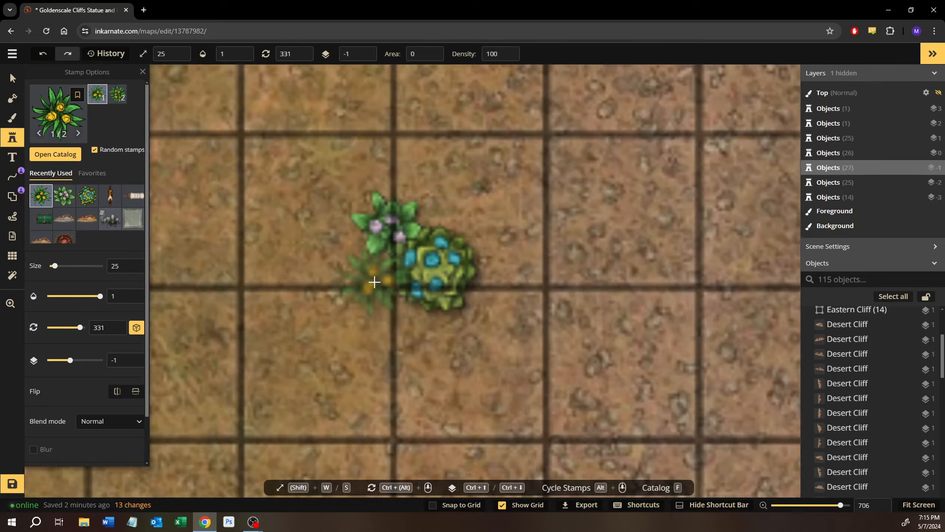
pyautogui.click(457, 208)
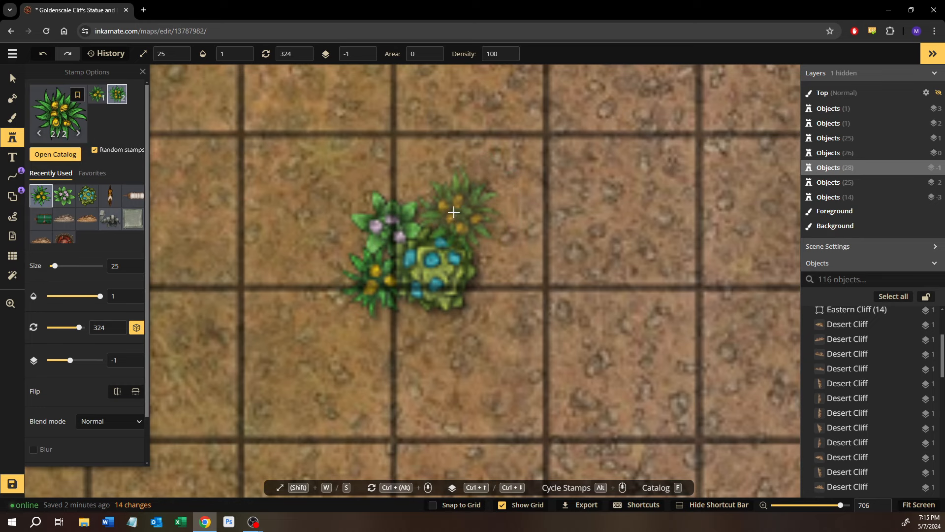
# Step: Place a yellow flower above the south bush and another beside the pale purple flower at the southwest bush
pyautogui.moveTo(270, 280); pyautogui.dragTo(510, 114)
pyautogui.moveTo(272, 396); pyautogui.dragTo(466, 266)
pyautogui.scroll(1, 471, 263)
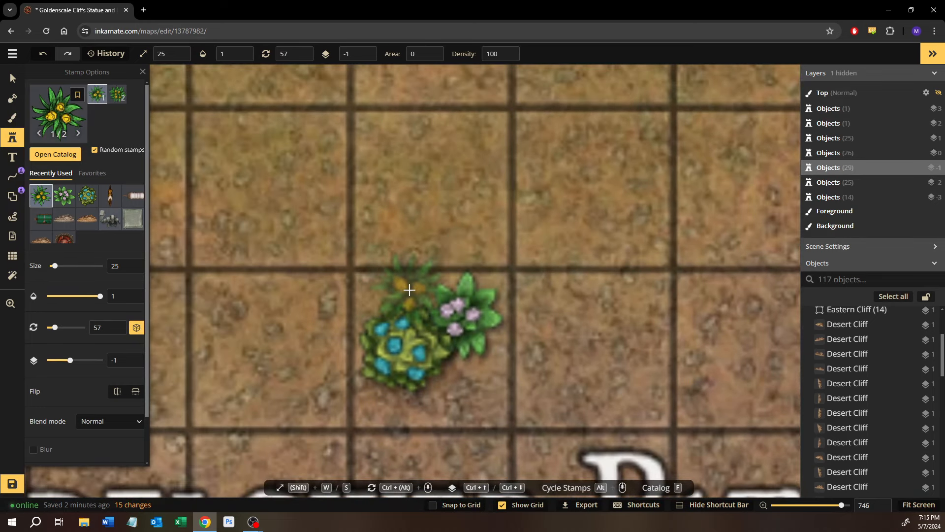
pyautogui.click(411, 290)
pyautogui.moveTo(321, 212); pyautogui.dragTo(631, 445)
pyautogui.scroll(-1, 478, 373)
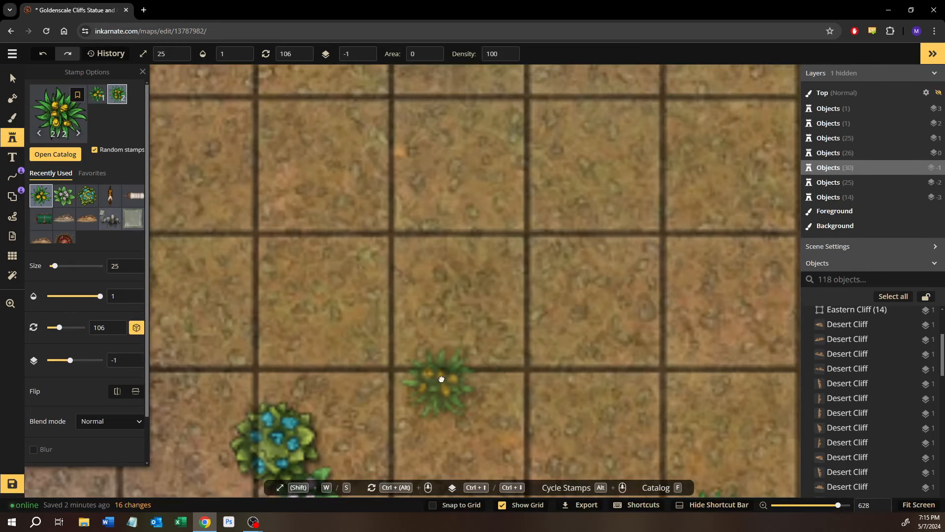
pyautogui.moveTo(441, 380); pyautogui.dragTo(522, 306)
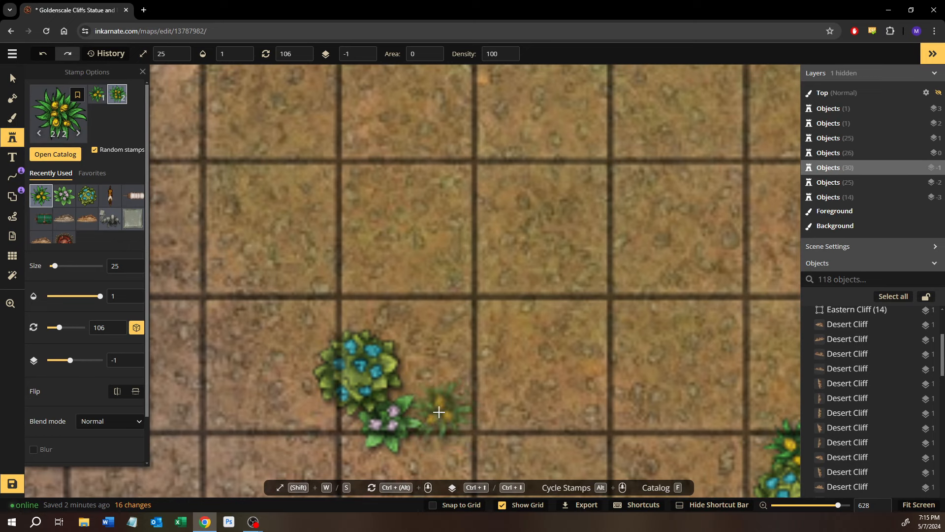
pyautogui.click(438, 412)
pyautogui.moveTo(553, 382); pyautogui.dragTo(461, 348)
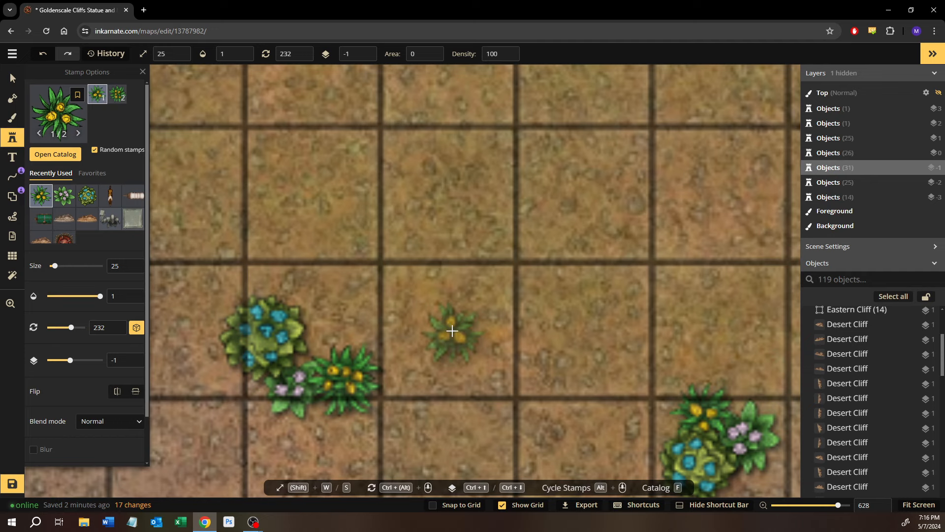
# Step: Browse the catalog's flower stamps and choose the purple lavender plant from the Farmstead set
pyautogui.click(56, 155)
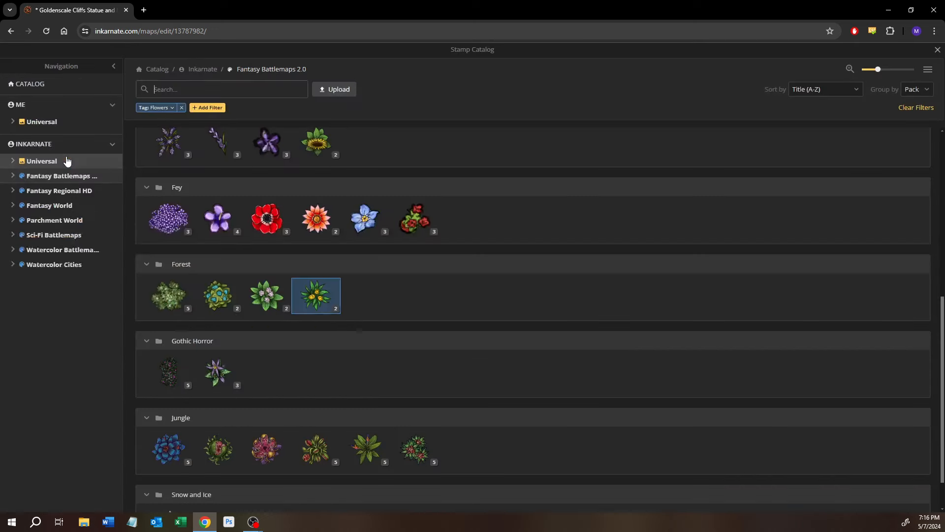
pyautogui.moveTo(217, 377)
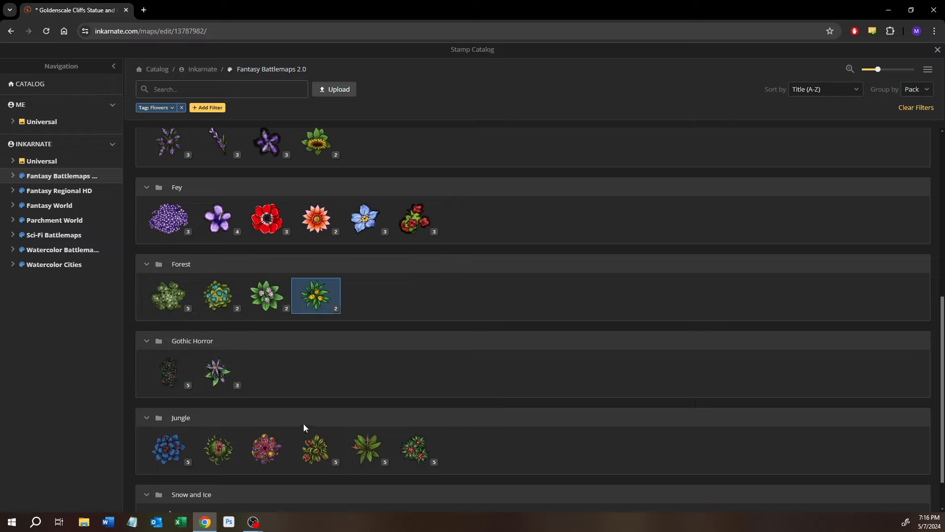
pyautogui.moveTo(411, 453)
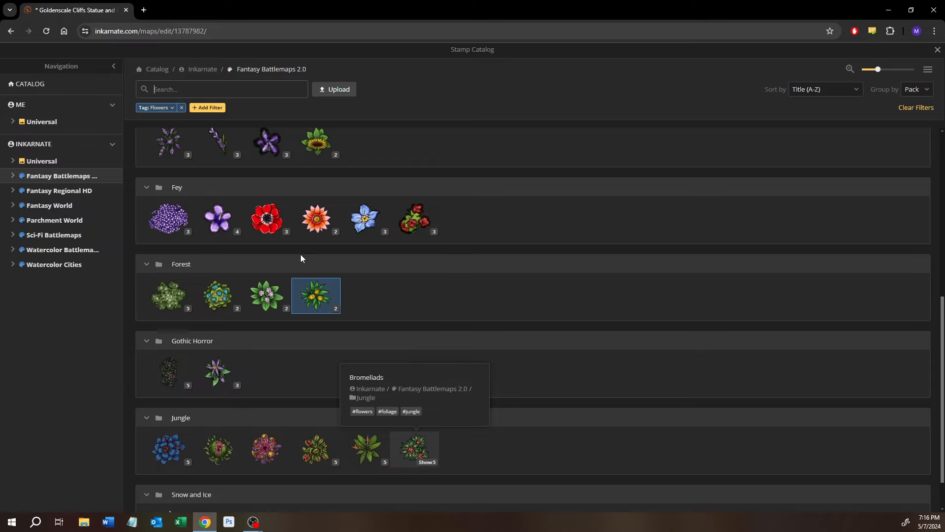
pyautogui.scroll(2, 199, 222)
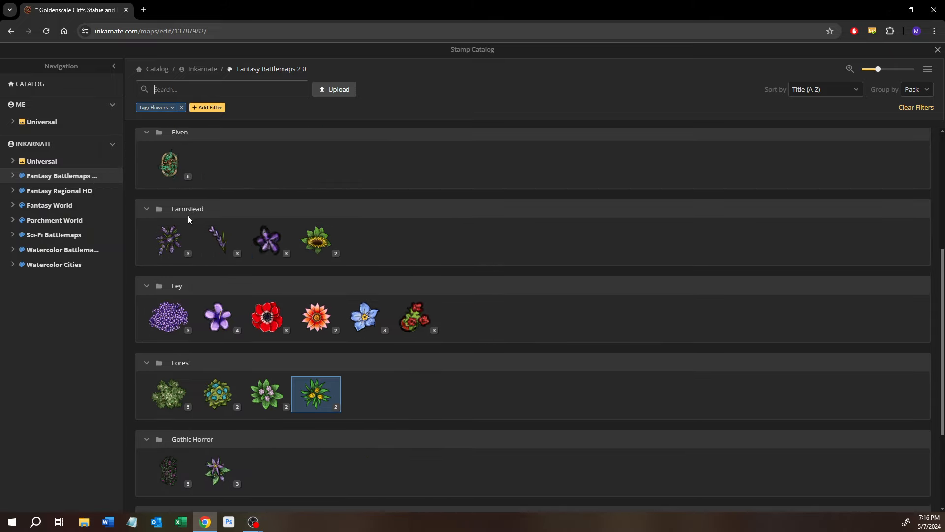
pyautogui.moveTo(168, 241)
pyautogui.click(251, 240)
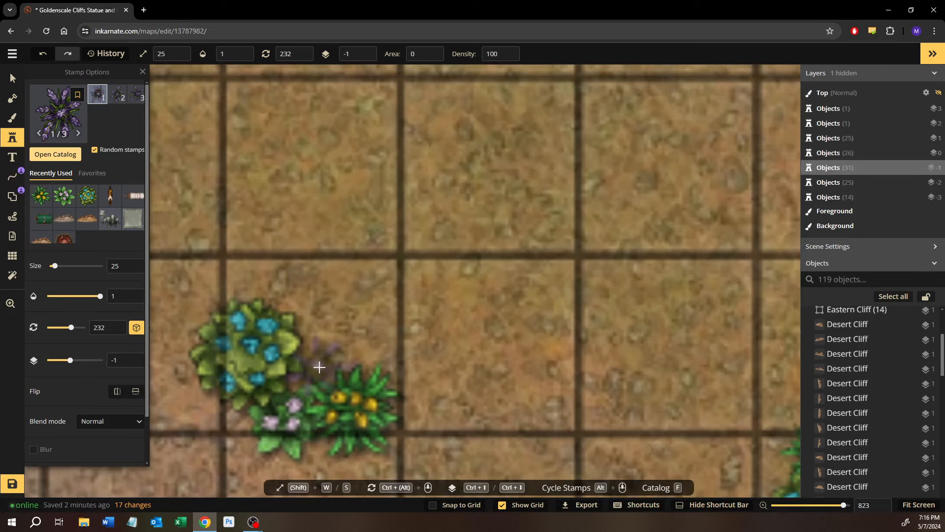
# Step: Place one lavender plant in the southwest flower cluster and two on opposite sides of the south cluster
pyautogui.click(319, 372)
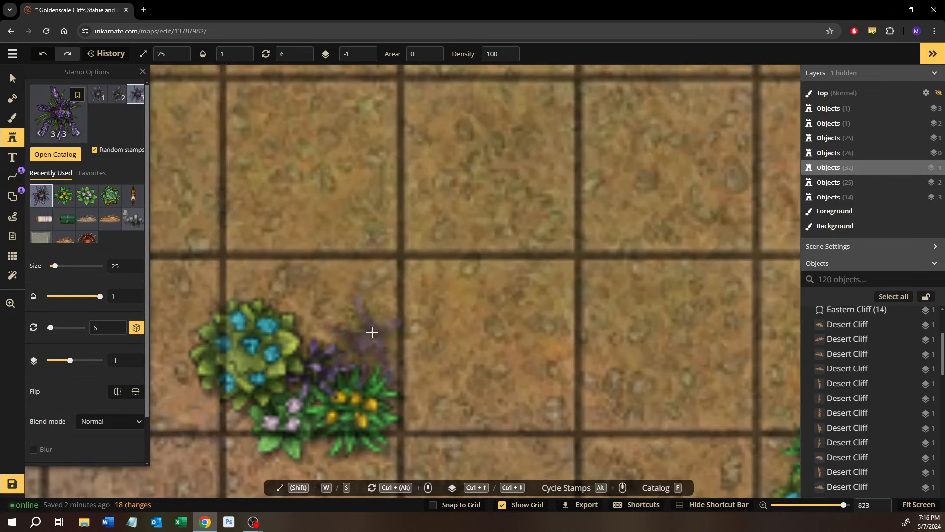
pyautogui.moveTo(572, 365); pyautogui.dragTo(299, 182)
pyautogui.moveTo(503, 329); pyautogui.dragTo(471, 317)
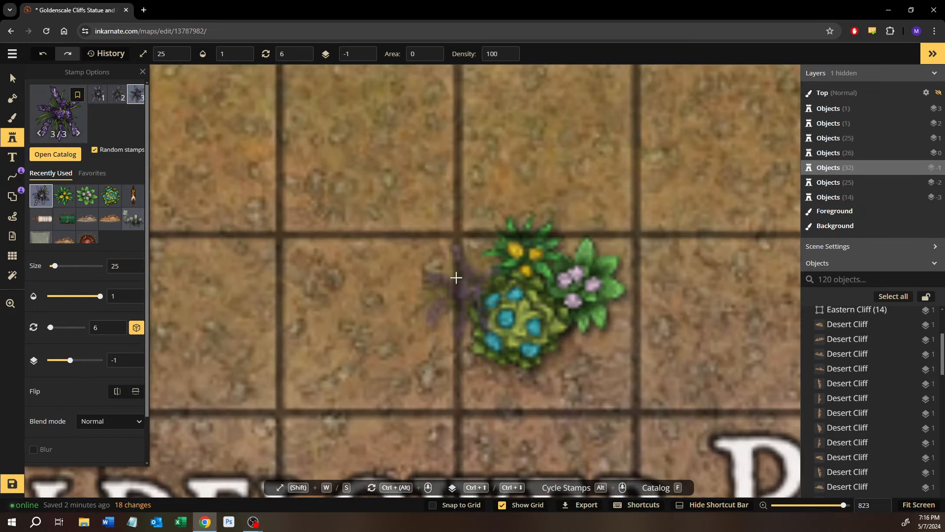
pyautogui.click(479, 269)
pyautogui.moveTo(601, 350); pyautogui.dragTo(449, 280)
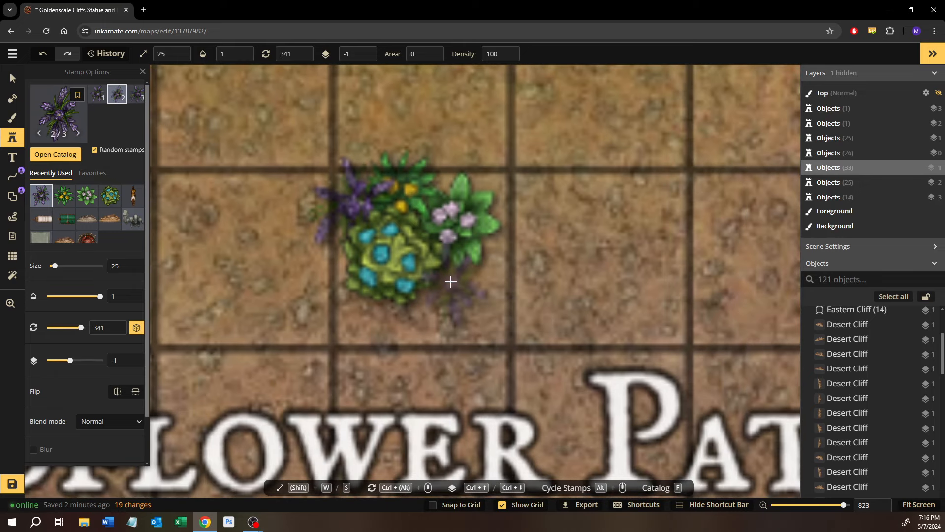
pyautogui.click(450, 281)
pyautogui.moveTo(524, 259); pyautogui.dragTo(504, 335)
# Step: Place one lavender plant beside the northwest cluster's yellow flower and two around the northeast flower cluster
pyautogui.scroll(-10, 505, 336)
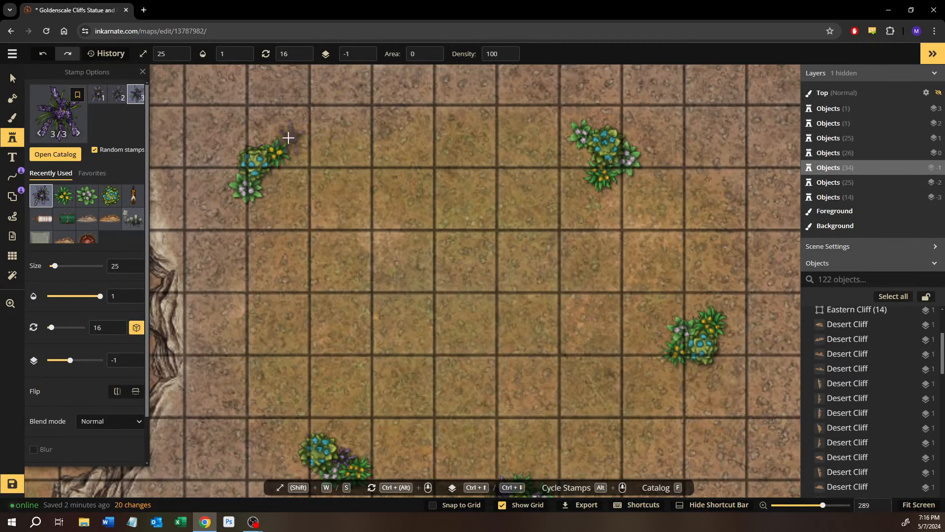
pyautogui.moveTo(294, 157); pyautogui.dragTo(351, 252)
pyautogui.scroll(2, 351, 253)
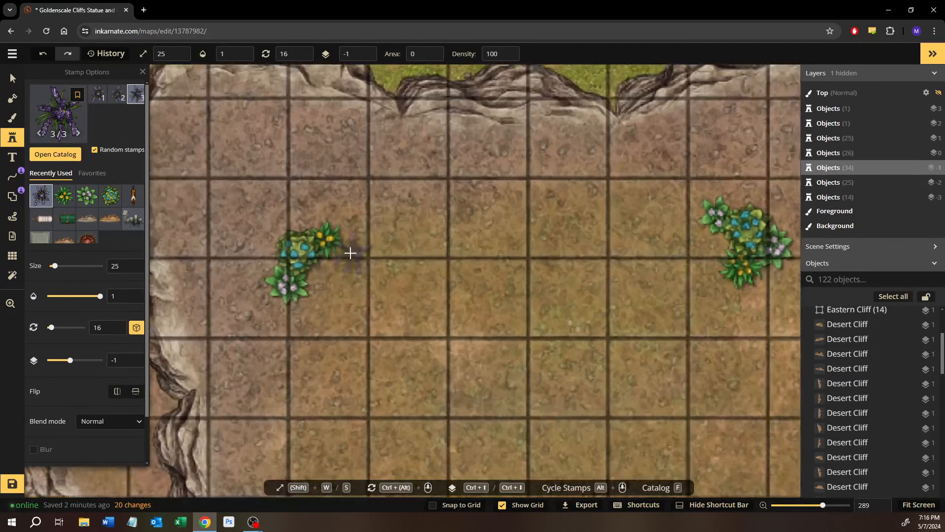
pyautogui.scroll(2, 351, 253)
pyautogui.click(469, 255)
pyautogui.moveTo(468, 254); pyautogui.dragTo(194, 228)
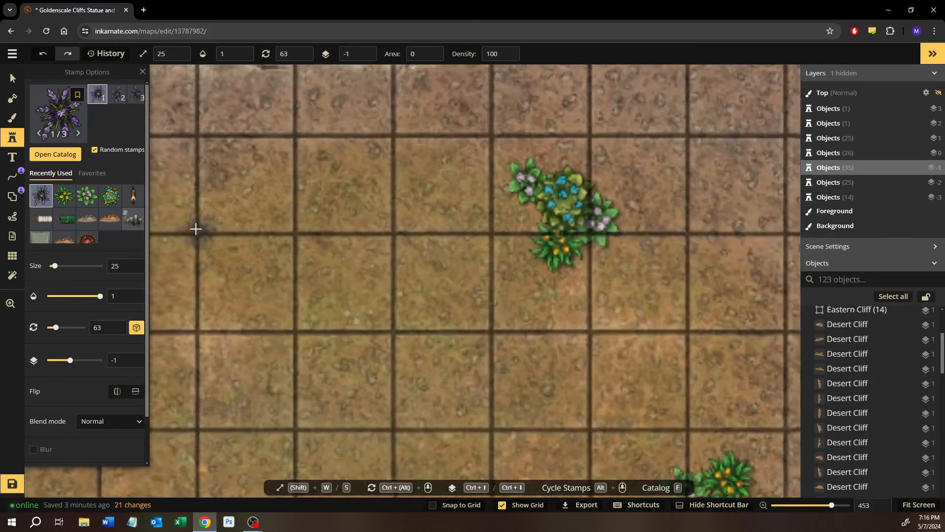
pyautogui.click(530, 214)
pyautogui.moveTo(498, 312); pyautogui.dragTo(459, 254)
pyautogui.click(552, 194)
pyautogui.moveTo(589, 334); pyautogui.dragTo(479, 206)
# Step: Place three lavender plants around the east flower cluster: above, below and on its west side
pyautogui.click(565, 293)
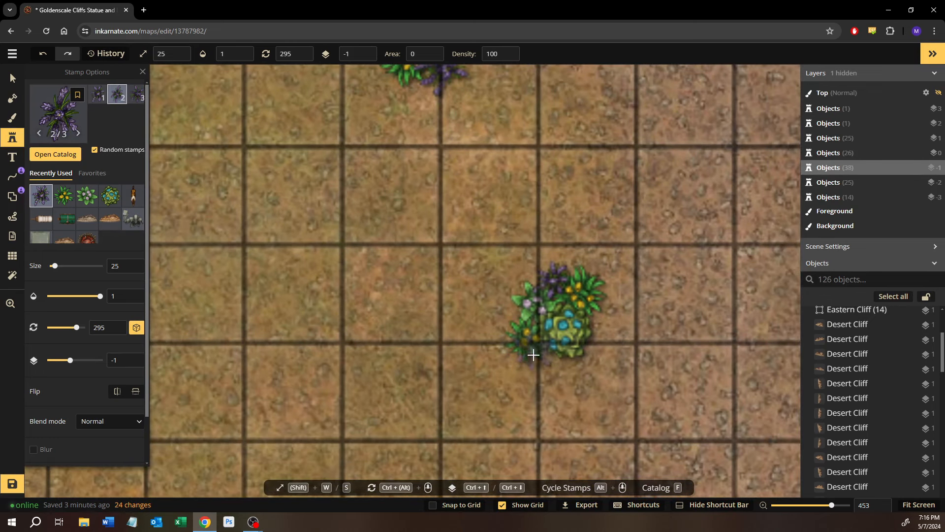
pyautogui.click(543, 360)
pyautogui.click(502, 312)
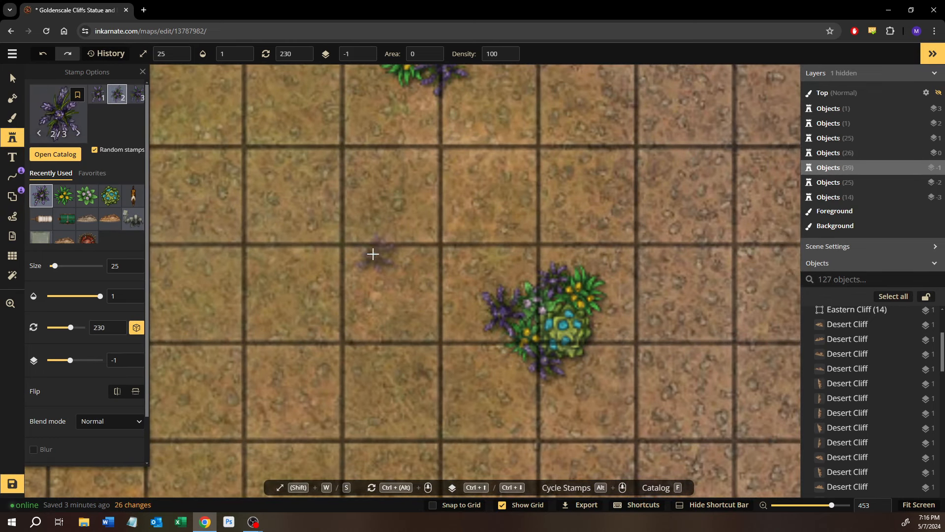
# Step: Choose the sunflower stamp from the Farmstead set in the stamp catalog
pyautogui.moveTo(324, 225); pyautogui.dragTo(578, 356)
pyautogui.click(55, 154)
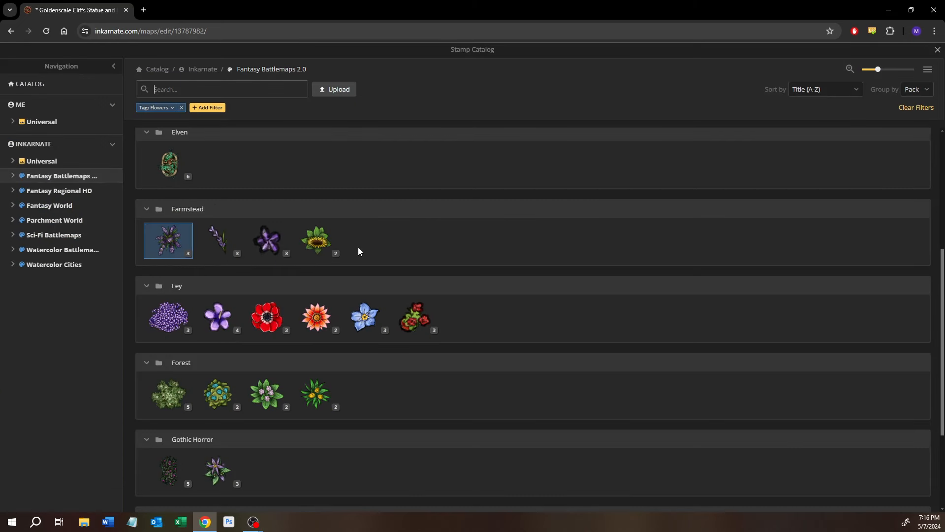
pyautogui.click(320, 241)
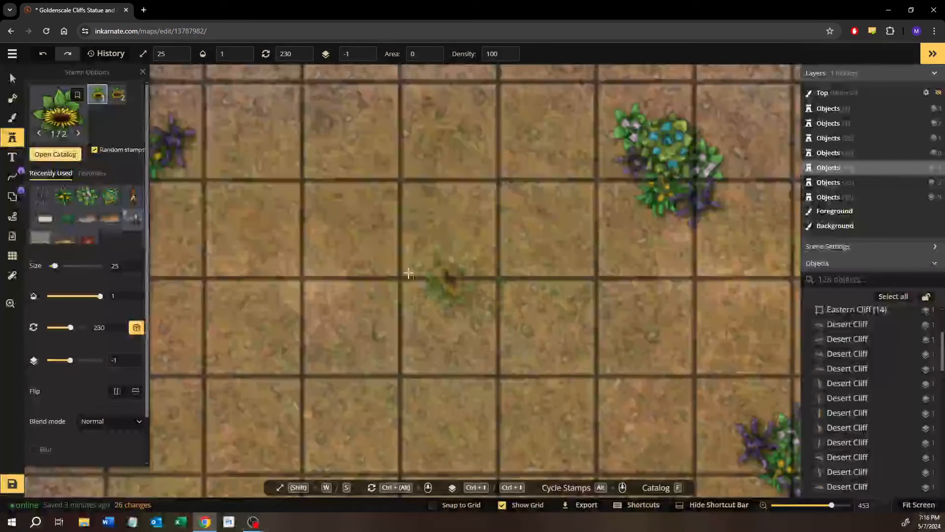
# Step: Place a sunflower at the southeast end of the northeast flower cluster
pyautogui.moveTo(586, 286); pyautogui.dragTo(538, 301)
pyautogui.moveTo(443, 219); pyautogui.dragTo(373, 283)
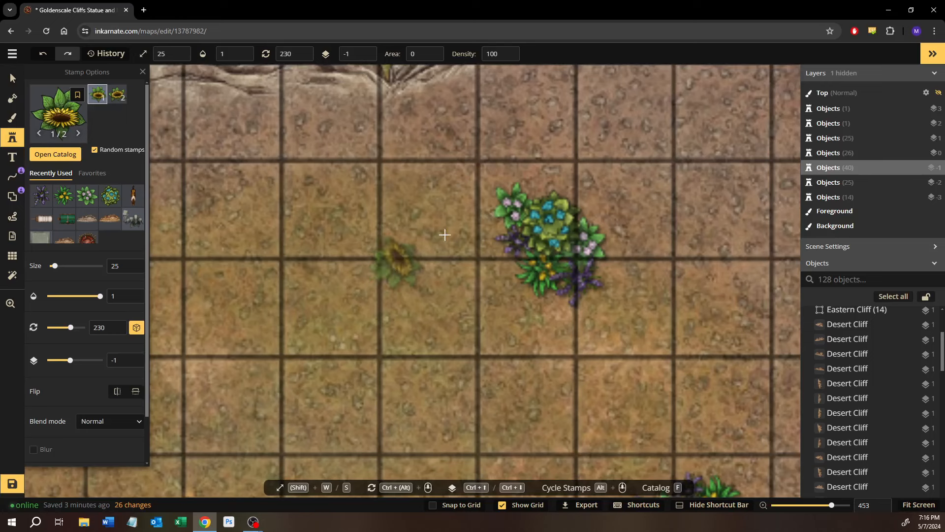
pyautogui.moveTo(477, 232); pyautogui.dragTo(462, 248)
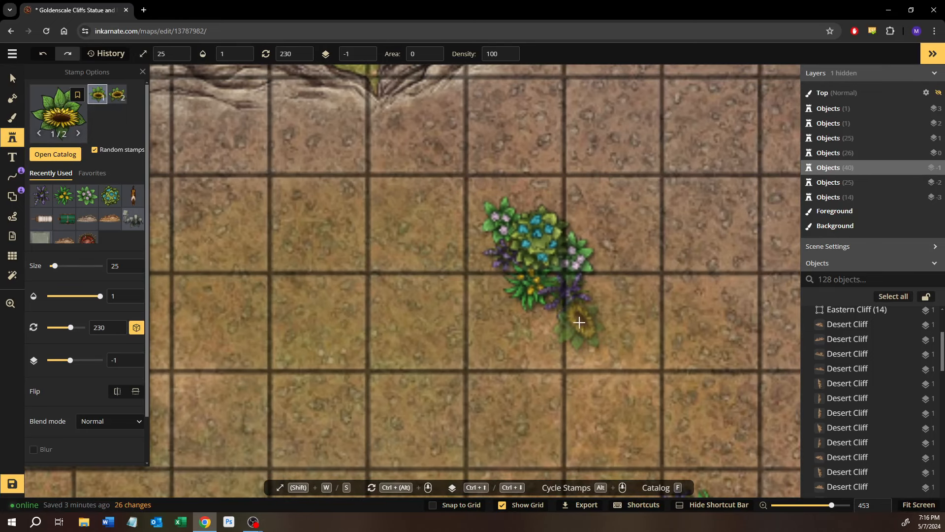
pyautogui.click(585, 316)
# Step: Raise the stamp layer to 0 and place a sunflower on the east side of the east flower cluster
pyautogui.moveTo(542, 323); pyautogui.dragTo(416, 109)
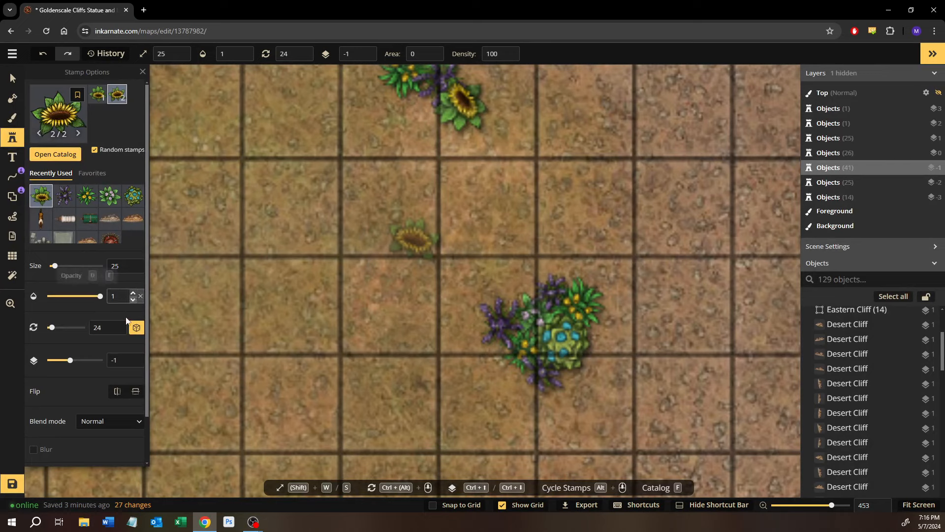
pyautogui.hotkey('ctrl', 'Up')
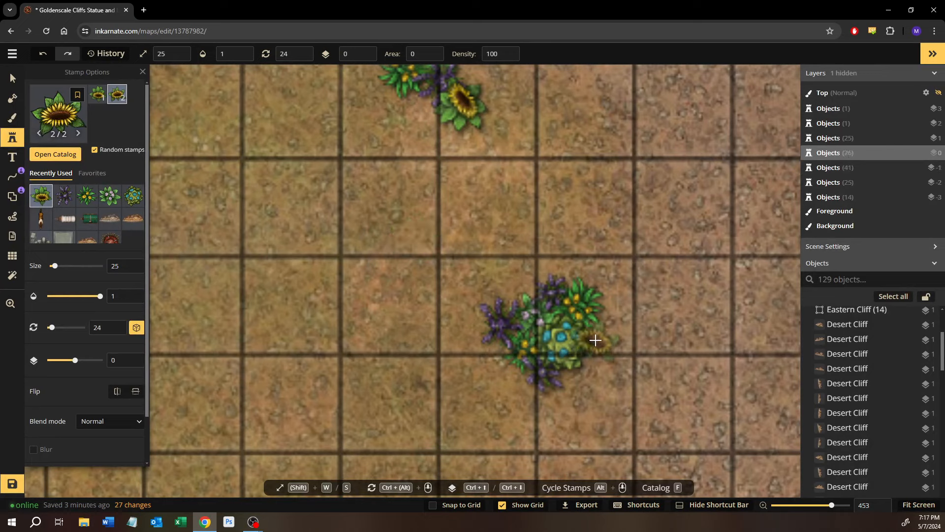
pyautogui.click(599, 336)
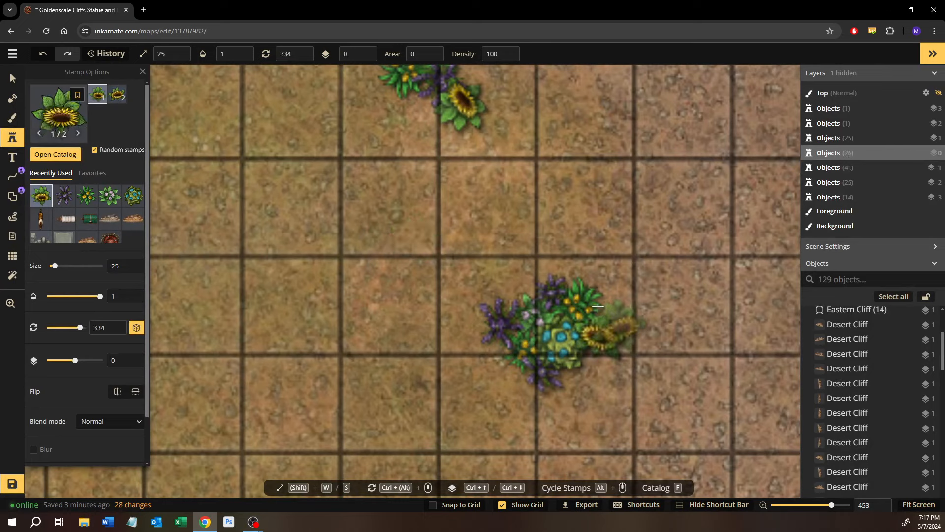
# Step: Rotate the east cluster's sunflower to 51 degrees
pyautogui.scroll(-5, 541, 222)
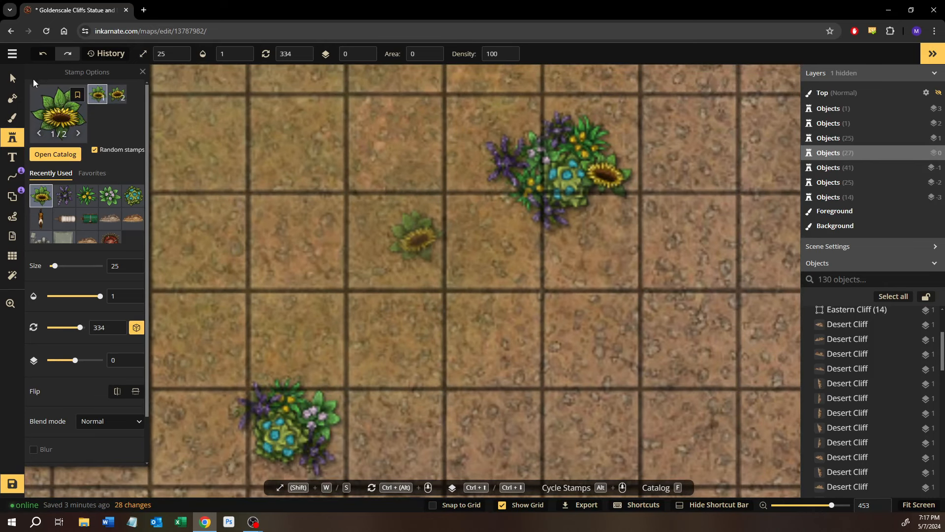
pyautogui.press('v')
pyautogui.click(632, 175)
pyautogui.moveTo(659, 172); pyautogui.dragTo(653, 197)
pyautogui.moveTo(459, 205); pyautogui.dragTo(438, 296)
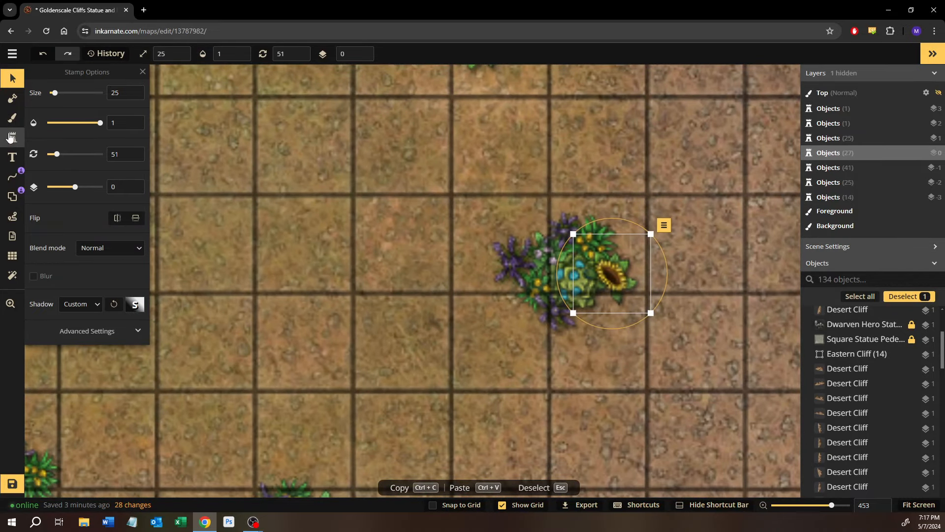
# Step: Place a sunflower on the north side of the south flower cluster
pyautogui.click(10, 138)
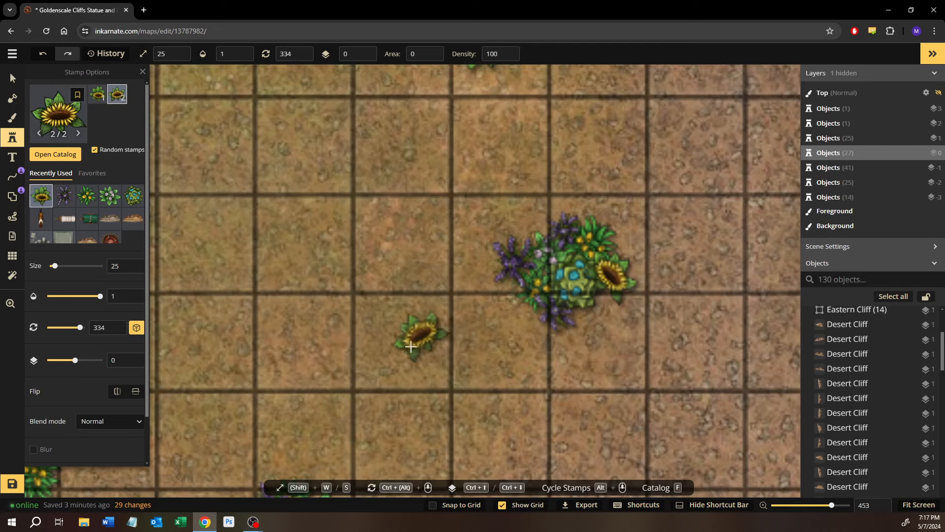
pyautogui.moveTo(406, 360); pyautogui.dragTo(436, 237)
pyautogui.click(352, 367)
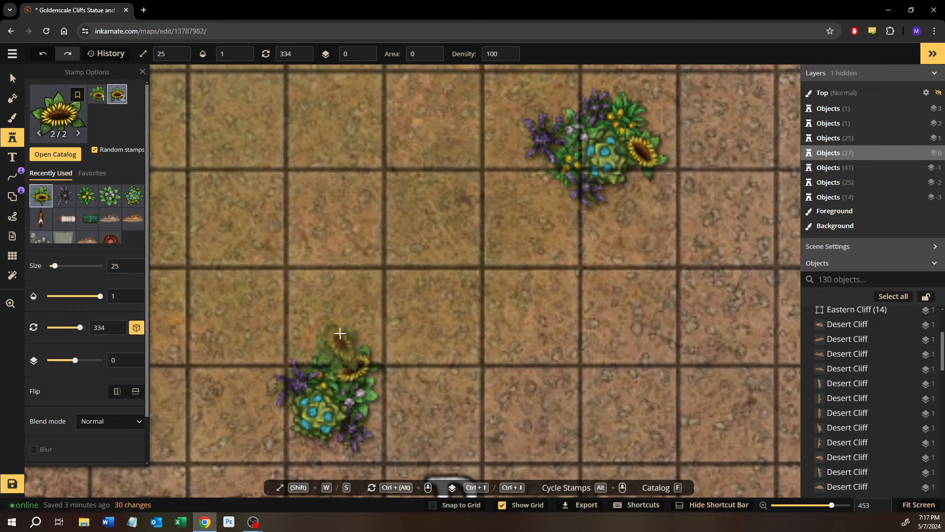
# Step: Rotate the south cluster's sunflower to 230 degrees
pyautogui.click(16, 86)
pyautogui.click(339, 349)
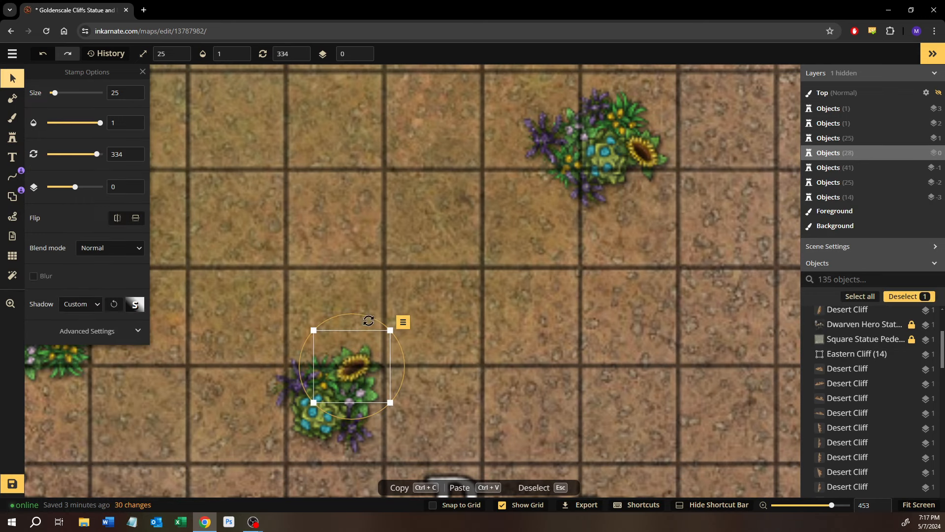
pyautogui.moveTo(327, 308); pyautogui.dragTo(304, 394)
pyautogui.moveTo(276, 305); pyautogui.dragTo(479, 320)
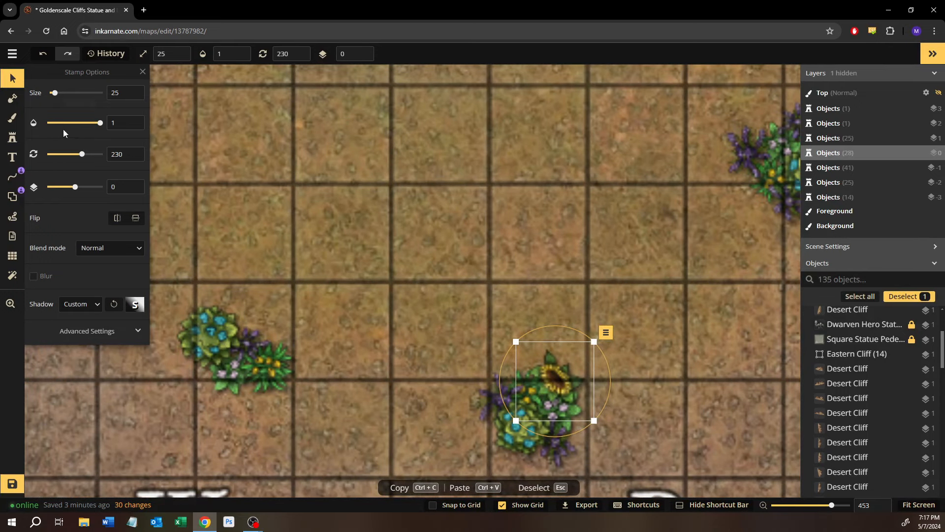
# Step: Place a sunflower on the northeast side of the southwest cluster, above its yellow flower
pyautogui.click(13, 137)
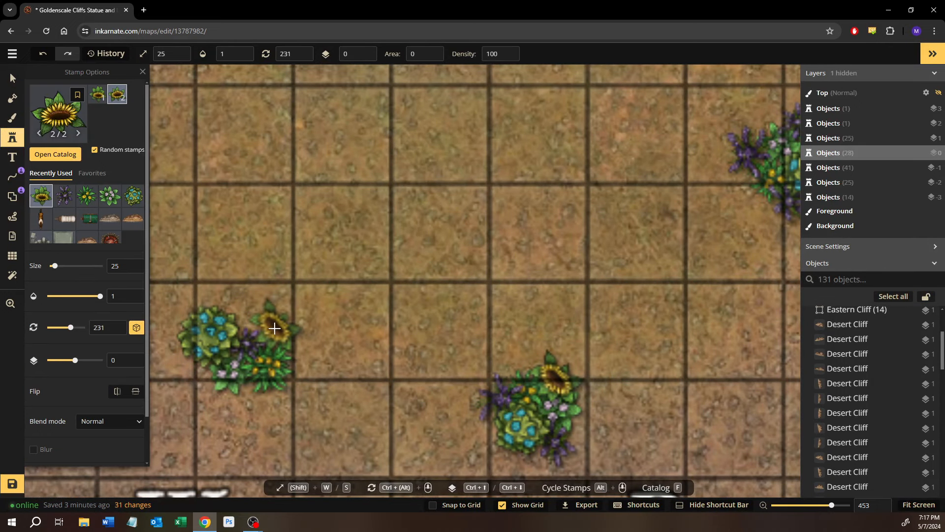
pyautogui.click(12, 77)
pyautogui.click(567, 381)
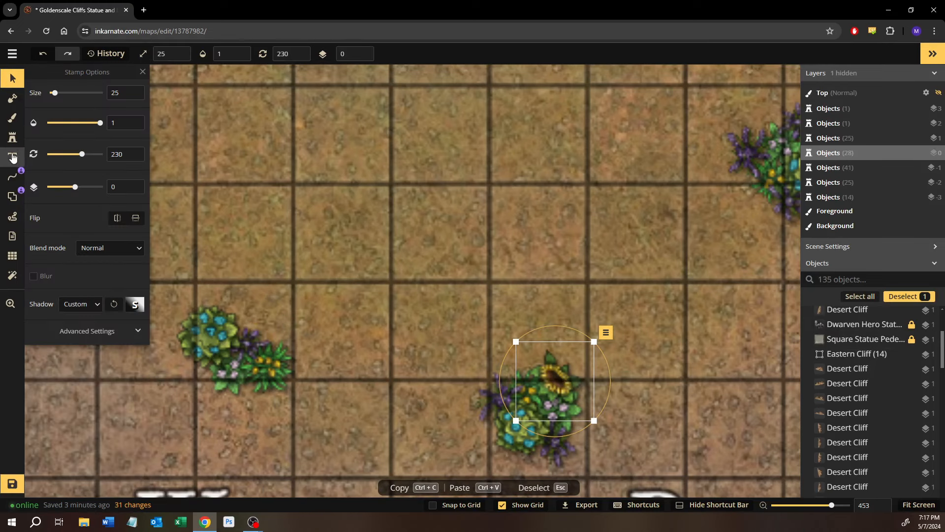
pyautogui.click(12, 137)
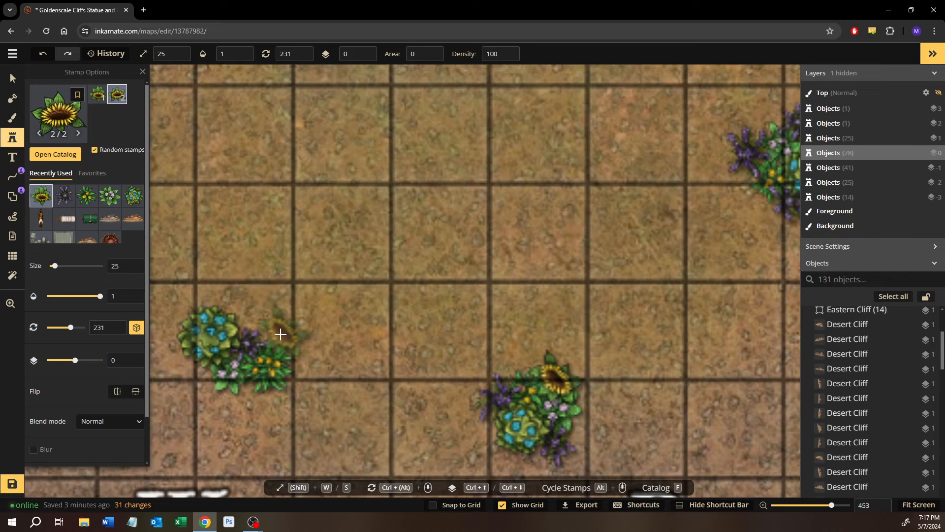
pyautogui.click(275, 332)
# Step: Place a sunflower southeast of the northwest cluster's blue flower, beside the pale purple one
pyautogui.moveTo(283, 249); pyautogui.dragTo(576, 324)
pyautogui.moveTo(430, 234); pyautogui.dragTo(354, 394)
pyautogui.moveTo(429, 289); pyautogui.dragTo(366, 446)
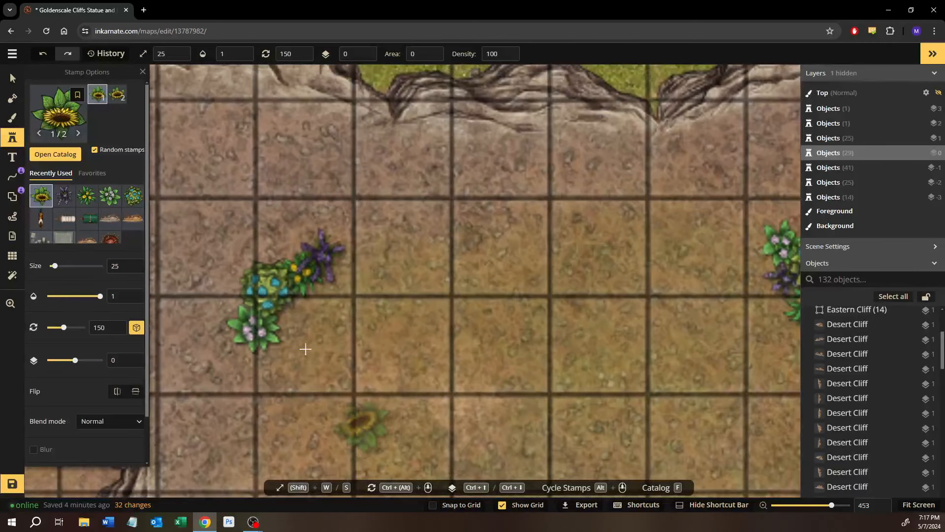
pyautogui.click(294, 324)
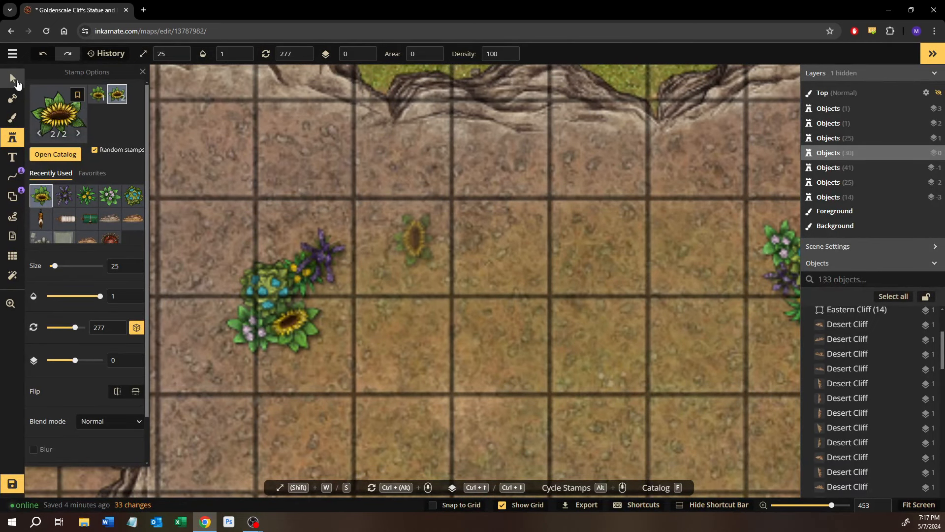
# Step: Rotate the northwest cluster's sunflower to 258 degrees and deselect it
pyautogui.click(13, 78)
pyautogui.click(326, 310)
pyautogui.moveTo(353, 300); pyautogui.dragTo(293, 327)
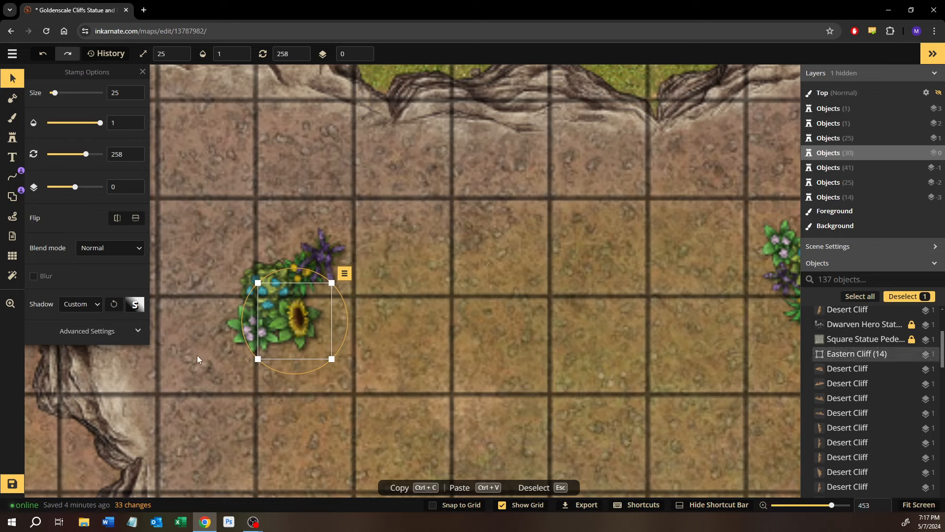
pyautogui.click(480, 370)
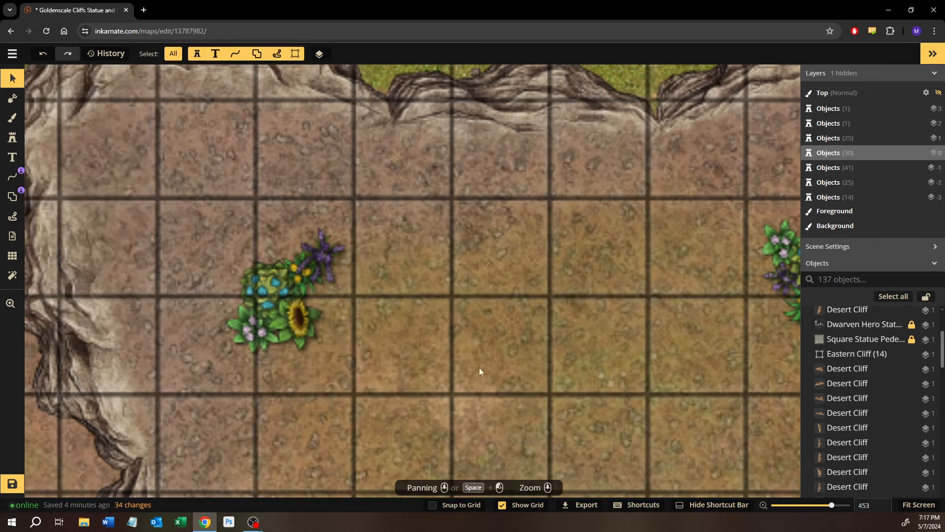
# Step: Choose the Flower Bushes stamp from the Forest set in the stamp catalog
pyautogui.moveTo(677, 409); pyautogui.dragTo(504, 317)
pyautogui.moveTo(513, 432); pyautogui.dragTo(360, 386)
pyautogui.scroll(-2, 412, 370)
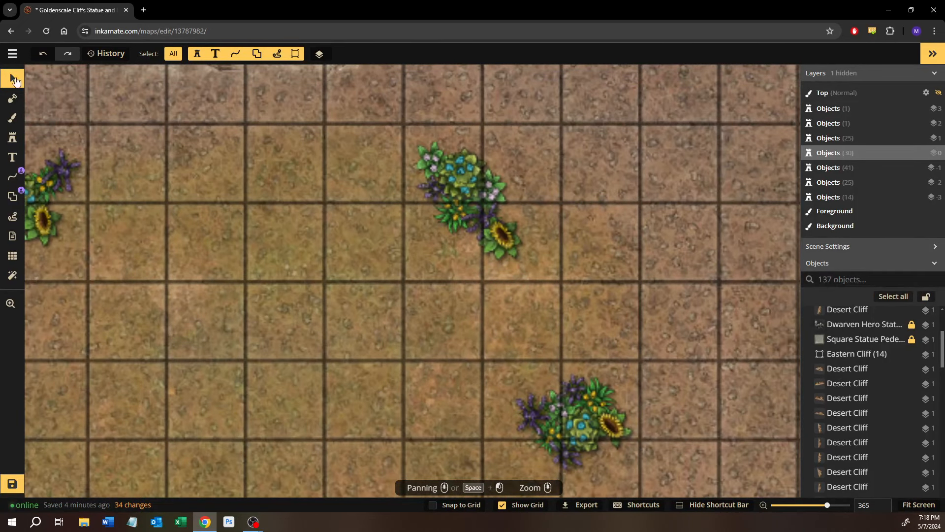
pyautogui.click(13, 137)
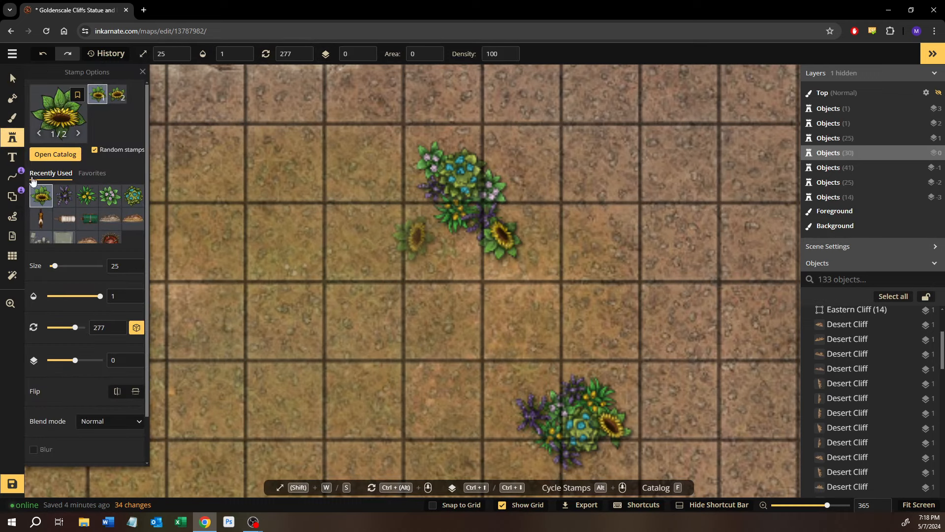
pyautogui.click(55, 155)
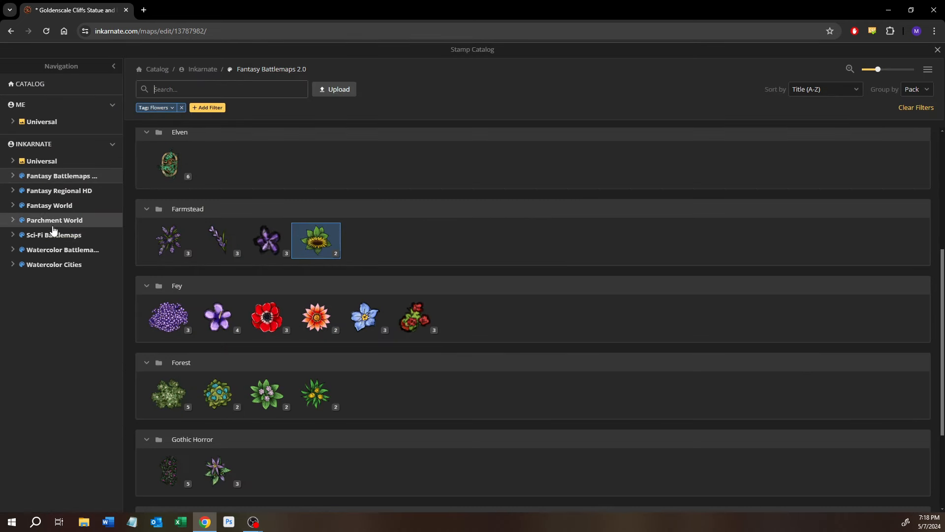
pyautogui.scroll(4, 225, 335)
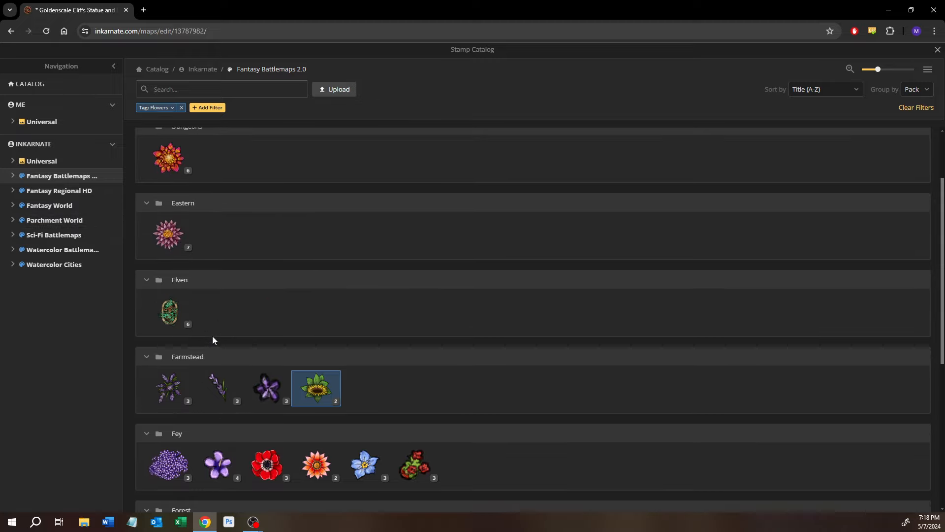
pyautogui.scroll(1, 215, 339)
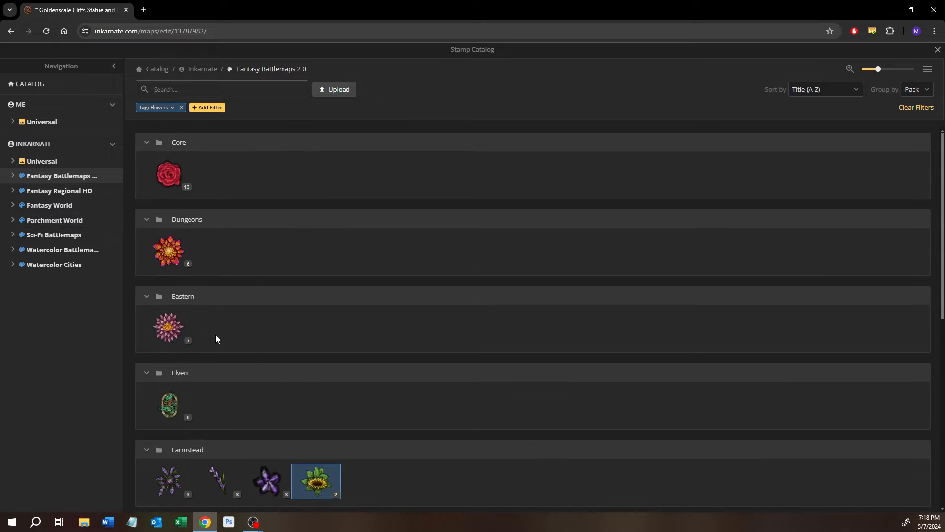
pyautogui.scroll(-7, 215, 339)
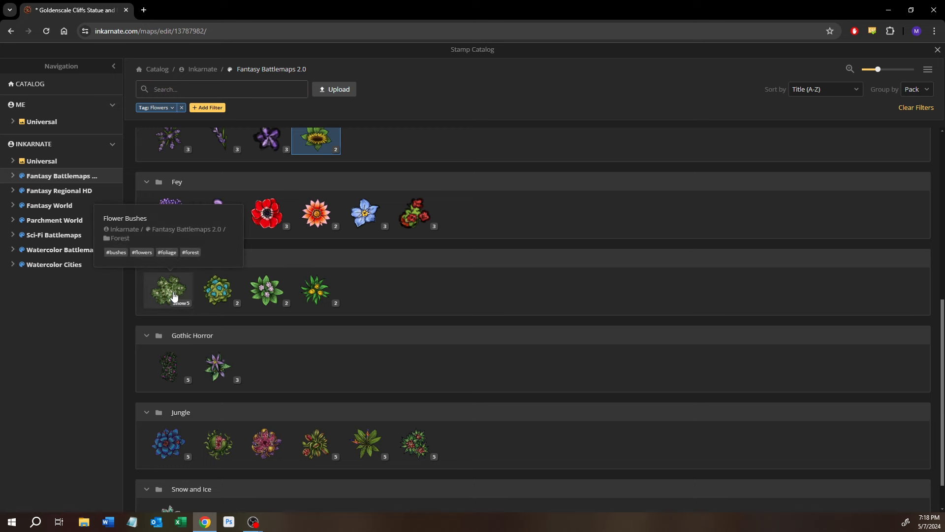
pyautogui.click(173, 295)
# Step: Place four flower bushes in a row running west from the northeast flower cluster
pyautogui.scroll(4, 327, 231)
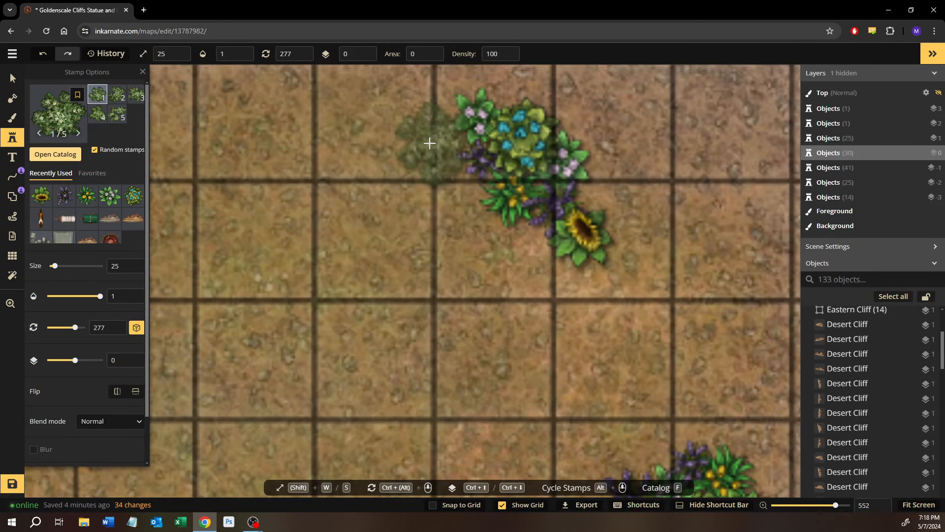
pyautogui.moveTo(430, 143); pyautogui.dragTo(485, 253)
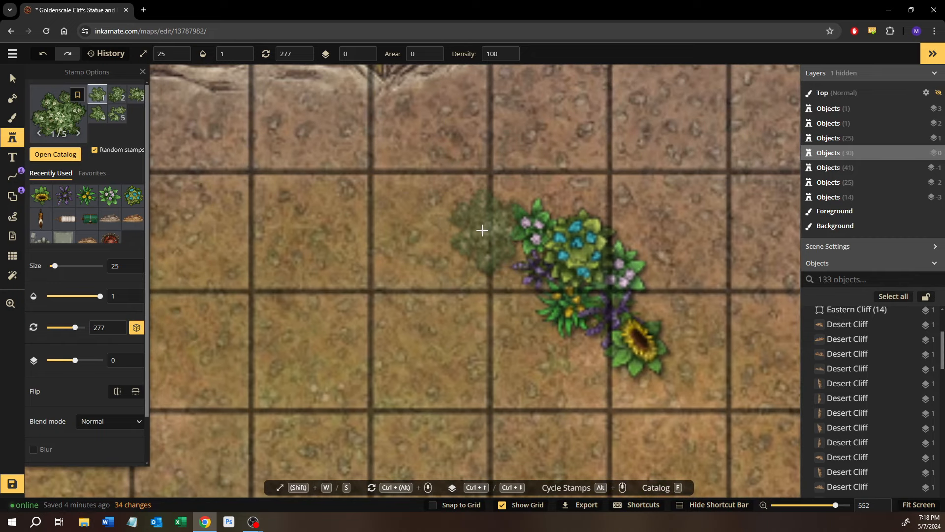
pyautogui.click(482, 230)
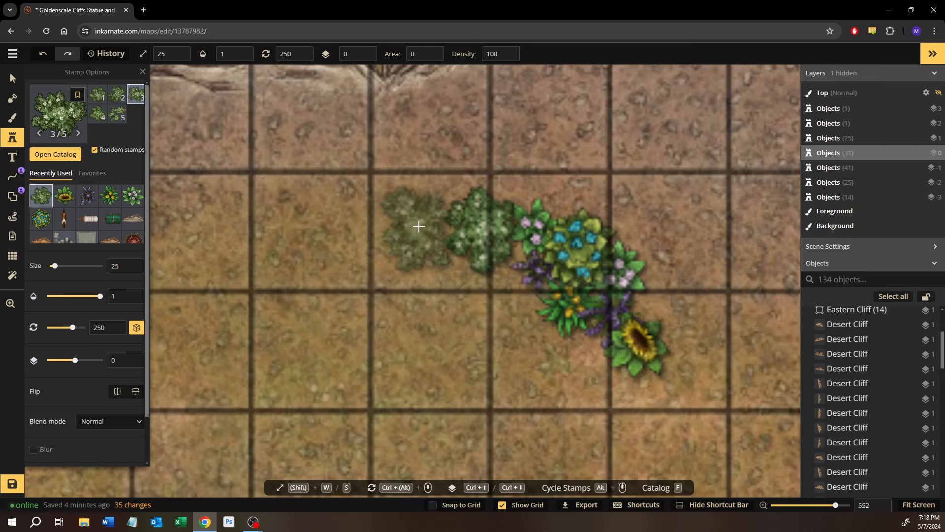
pyautogui.click(416, 212)
pyautogui.moveTo(362, 225); pyautogui.dragTo(503, 256)
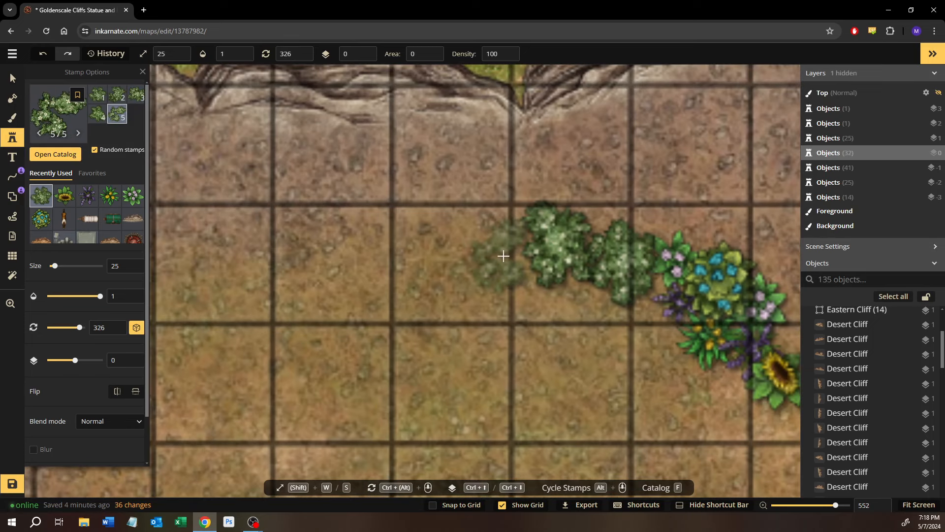
pyautogui.click(519, 254)
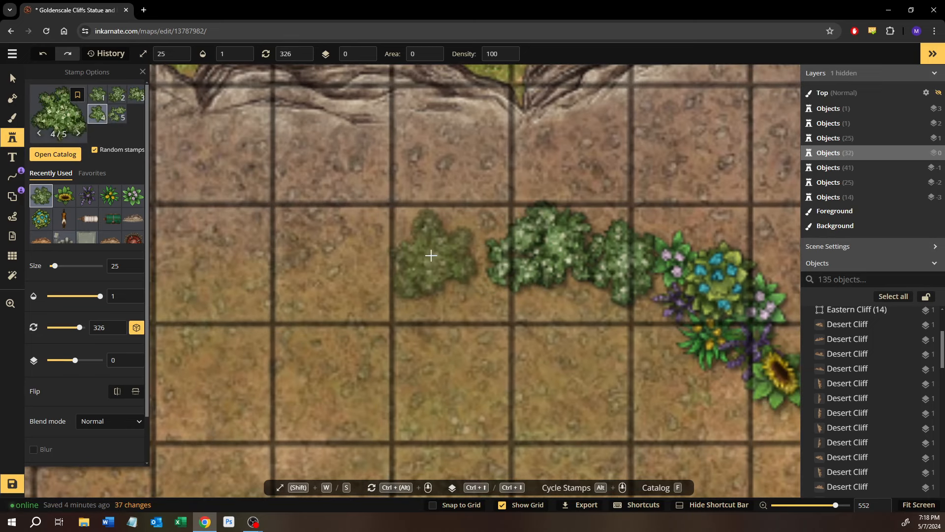
pyautogui.click(449, 246)
pyautogui.moveTo(434, 240); pyautogui.dragTo(540, 198)
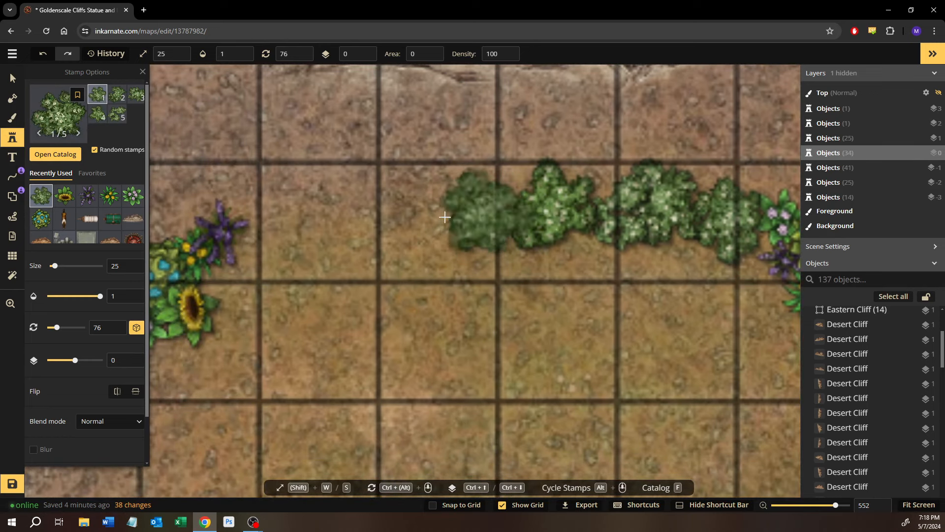
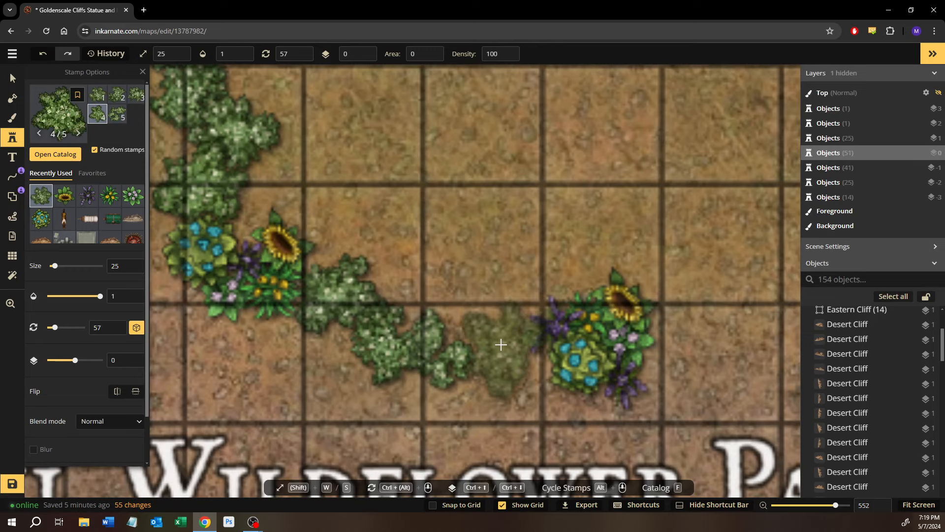
# Step: Place a flower bush just west of the south flower cluster and shift it slightly northwest
pyautogui.click(498, 343)
pyautogui.moveTo(509, 292); pyautogui.dragTo(440, 267)
pyautogui.click(11, 75)
pyautogui.click(425, 313)
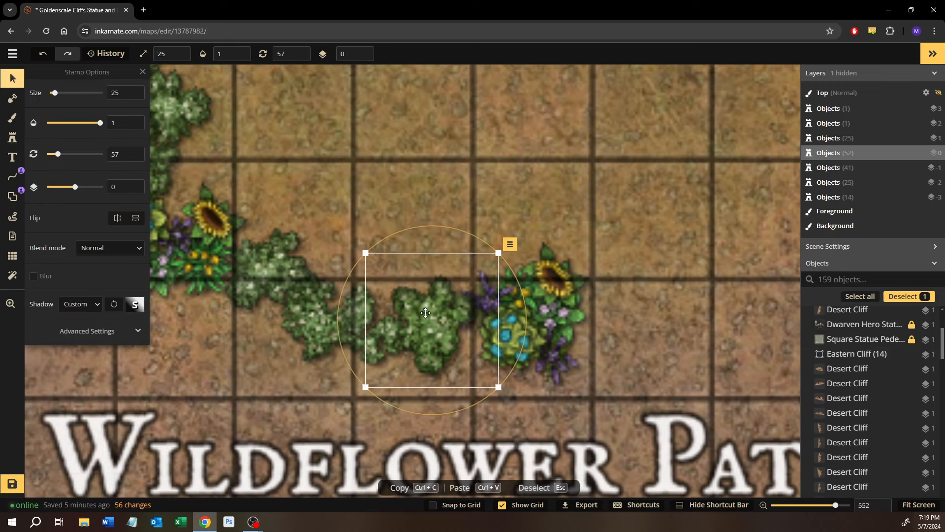
pyautogui.moveTo(442, 330); pyautogui.dragTo(421, 297)
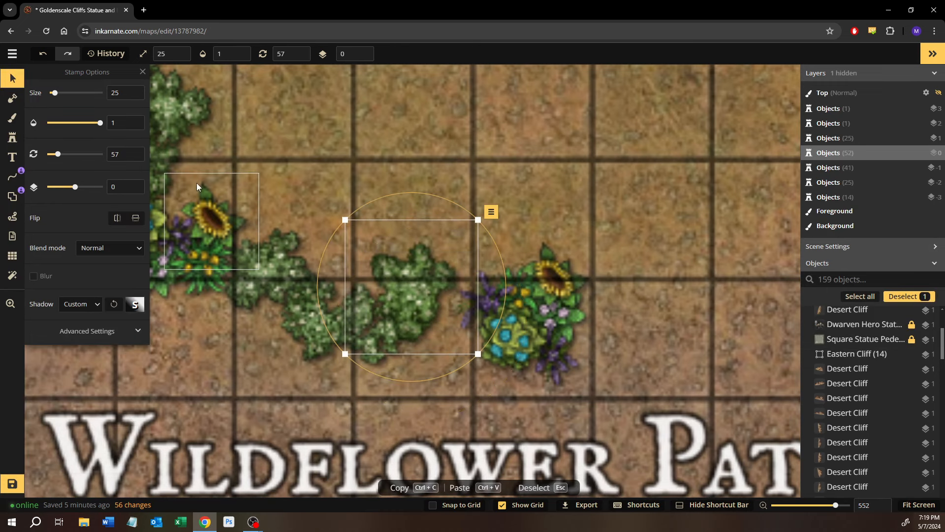
# Step: Place a flower bush directly against the east side of the south flower cluster
pyautogui.moveTo(527, 229); pyautogui.dragTo(357, 212)
pyautogui.click(17, 139)
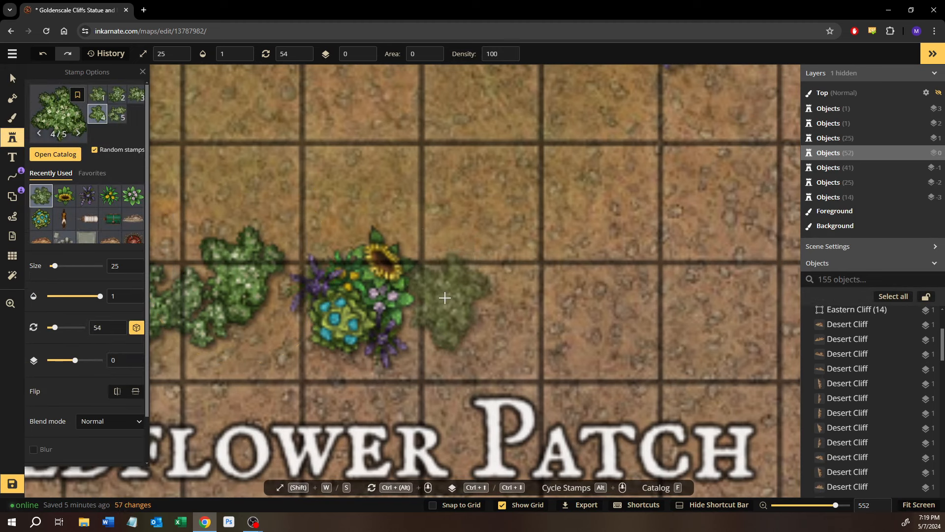
pyautogui.click(447, 298)
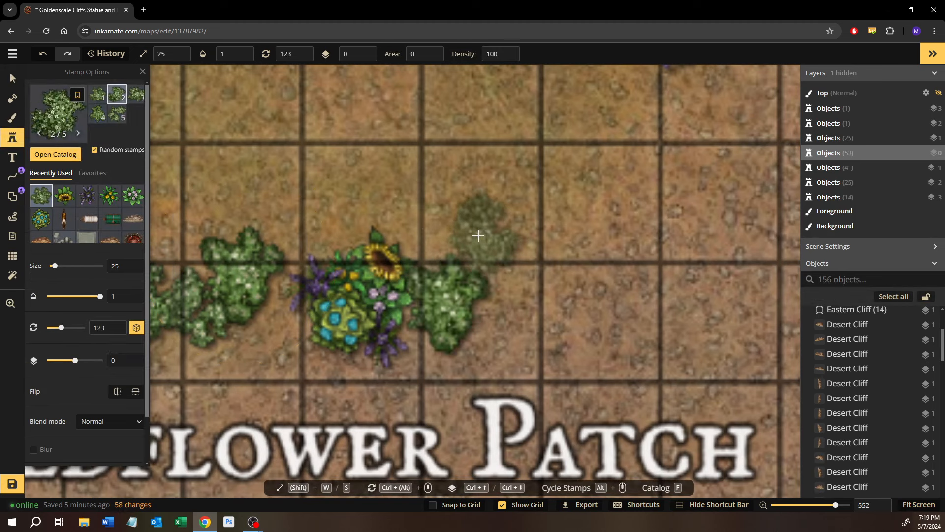
# Step: Place six flower bushes in a chain running northeast from the south flower cluster up to the east flower cluster
pyautogui.click(474, 221)
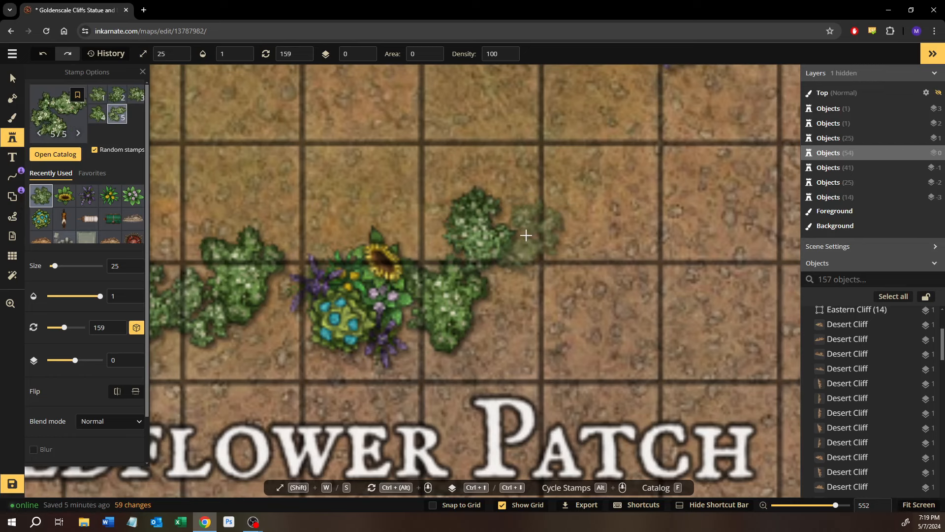
pyautogui.click(517, 236)
pyautogui.moveTo(562, 227); pyautogui.dragTo(481, 266)
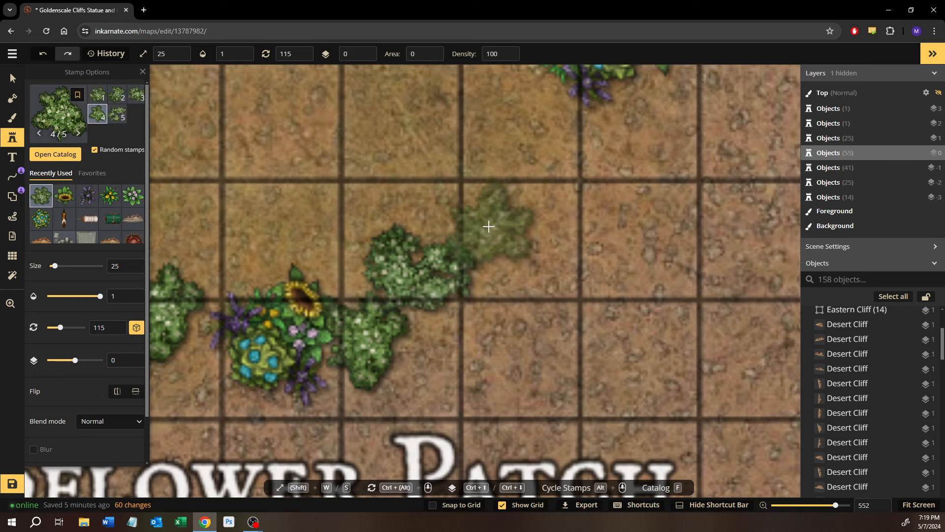
pyautogui.click(464, 216)
pyautogui.moveTo(559, 257); pyautogui.dragTo(506, 393)
pyautogui.click(450, 334)
pyautogui.click(459, 318)
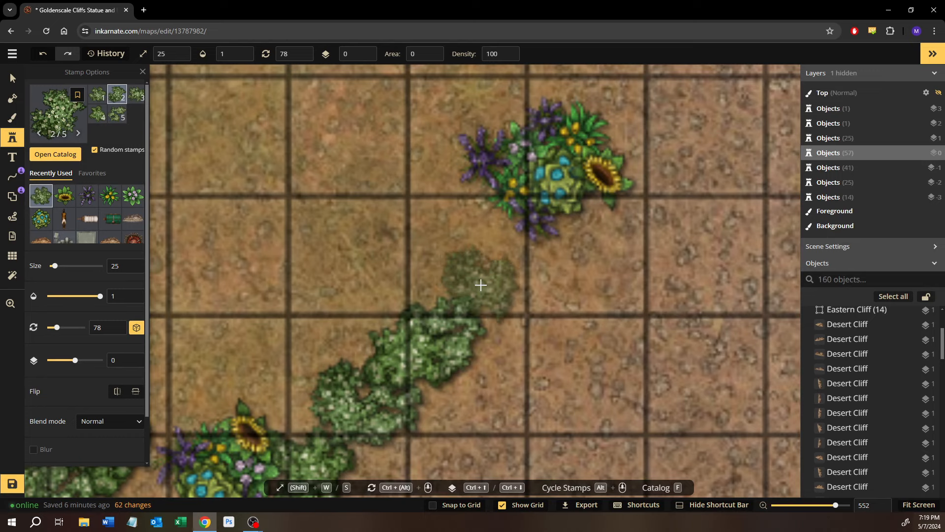
pyautogui.click(503, 299)
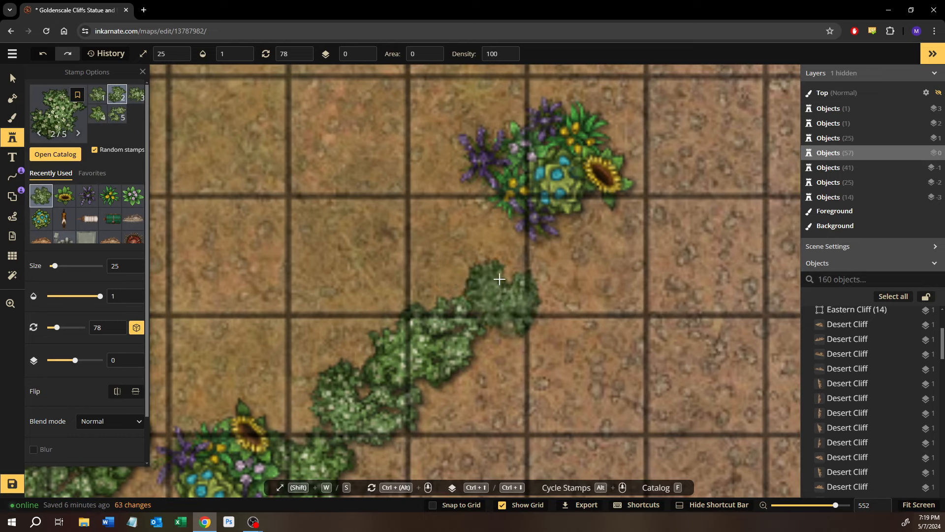
pyautogui.click(510, 240)
# Step: Place five flower bushes linking the northeast flower cluster's sunflower down to the east flower cluster
pyautogui.moveTo(650, 246); pyautogui.dragTo(626, 404)
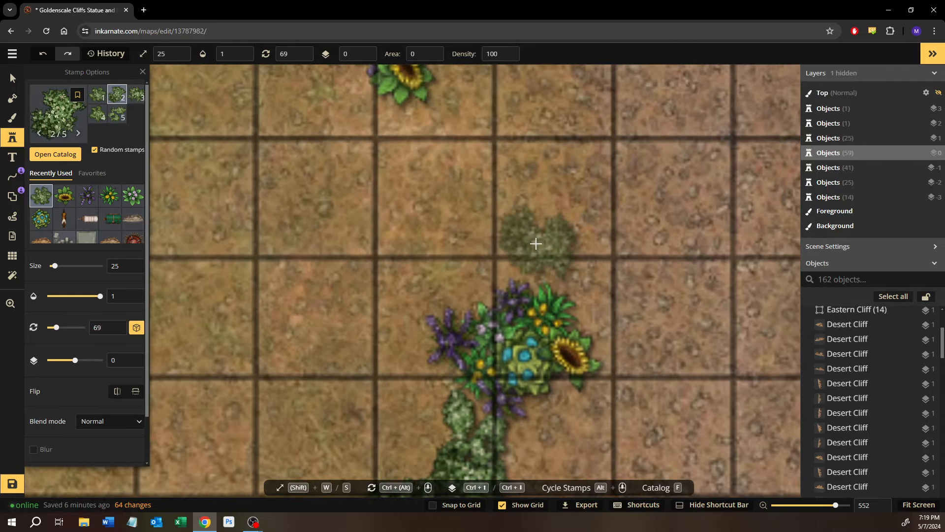
pyautogui.moveTo(534, 242); pyautogui.dragTo(532, 295)
pyautogui.moveTo(461, 199); pyautogui.dragTo(452, 339)
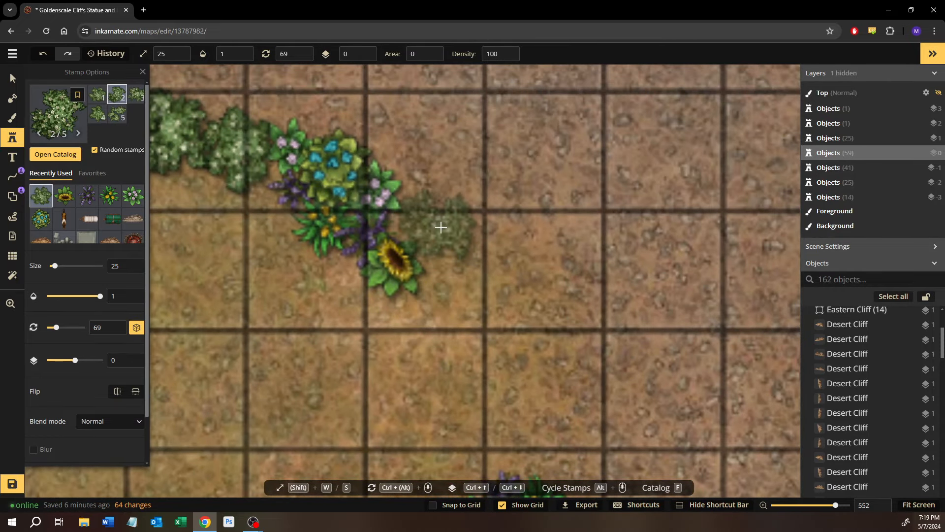
pyautogui.click(453, 255)
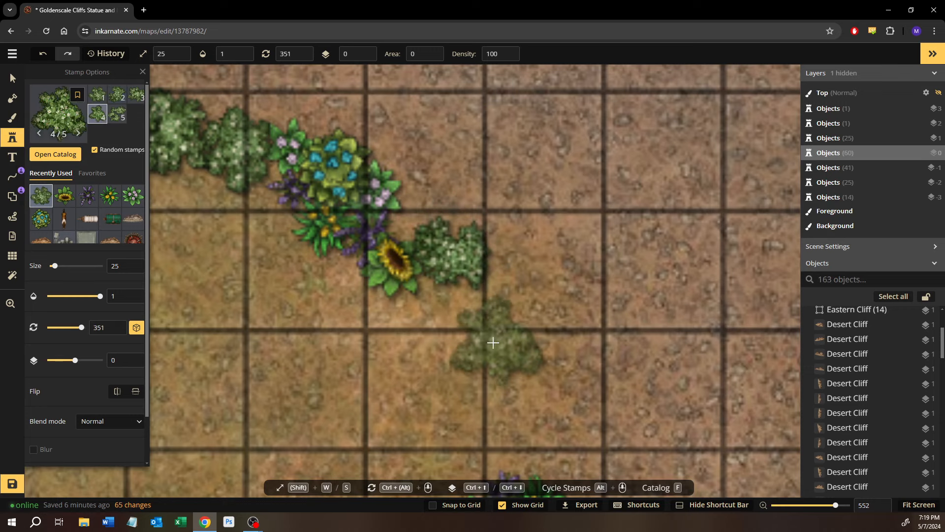
pyautogui.click(462, 317)
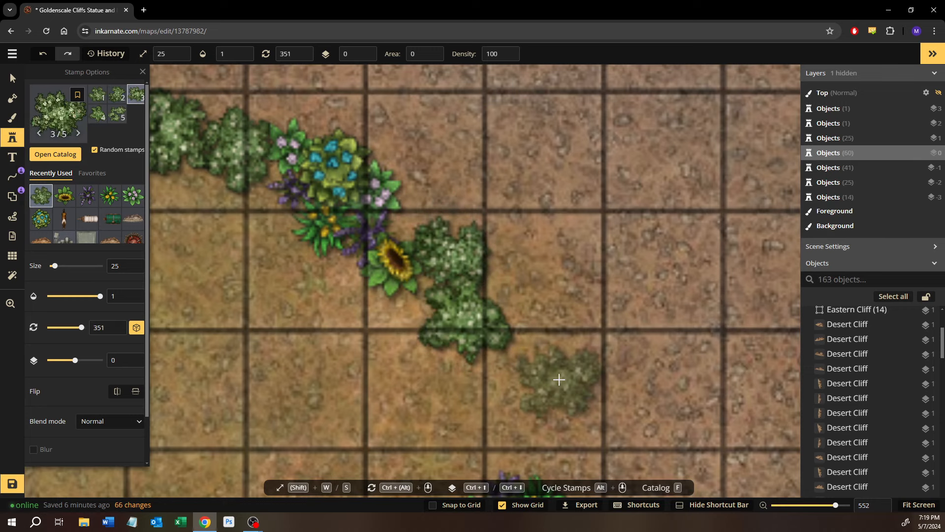
pyautogui.moveTo(559, 380); pyautogui.dragTo(475, 241)
pyautogui.click(417, 239)
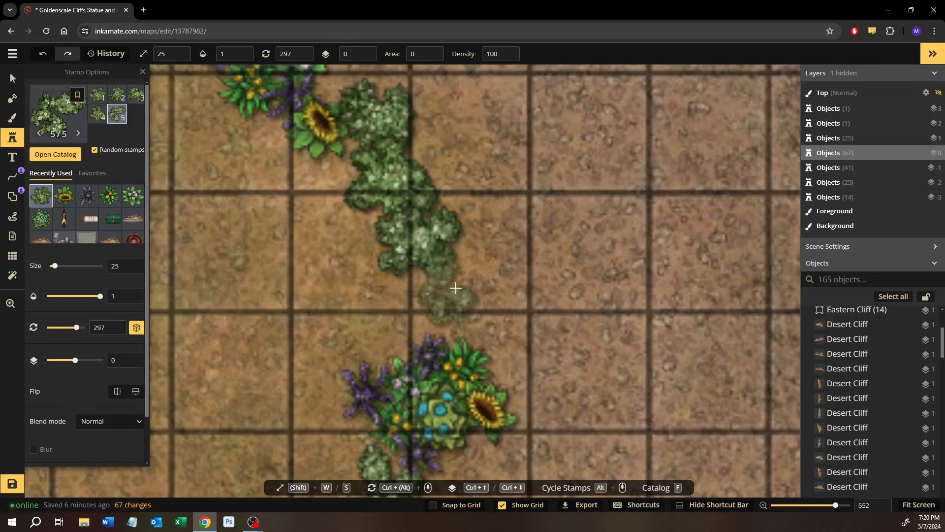
pyautogui.click(421, 299)
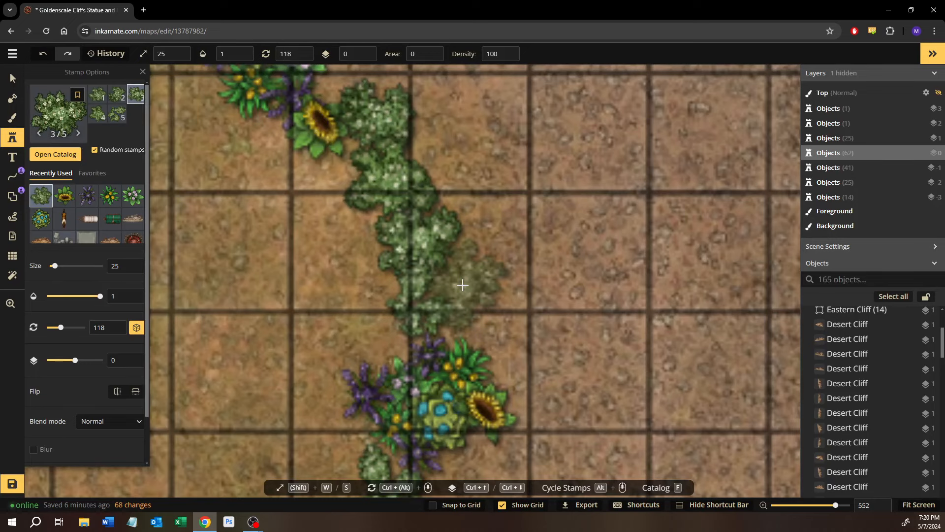
pyautogui.click(466, 278)
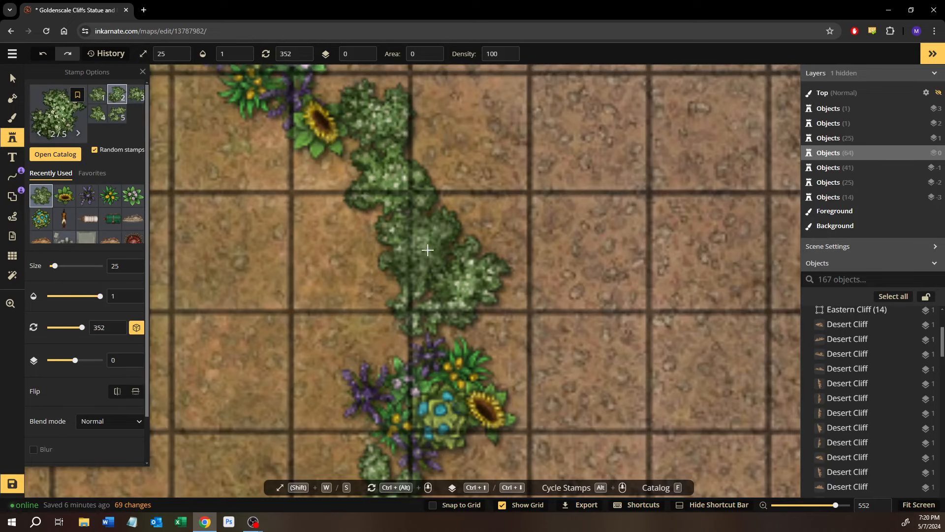
# Step: Thicken the west side of the ring with five more flower bushes along its outer edge
pyautogui.scroll(-6, 422, 247)
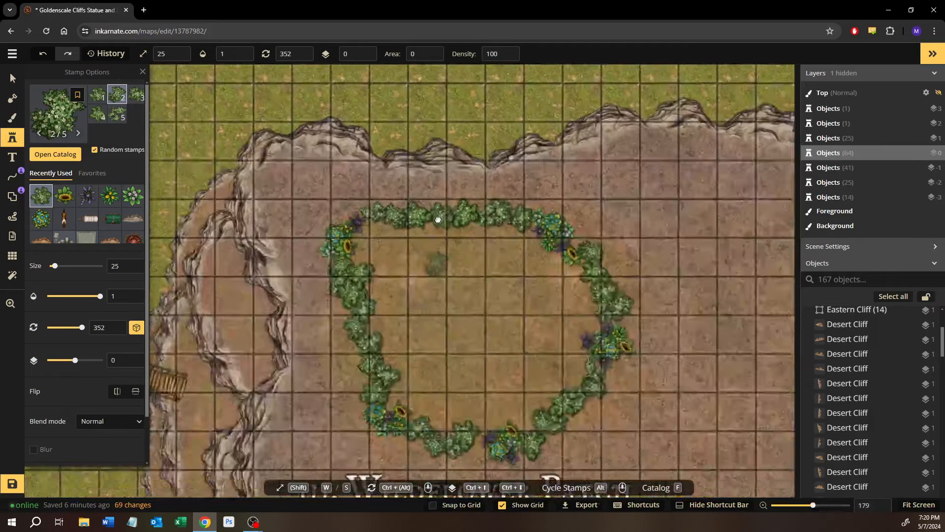
pyautogui.moveTo(436, 264); pyautogui.dragTo(438, 220)
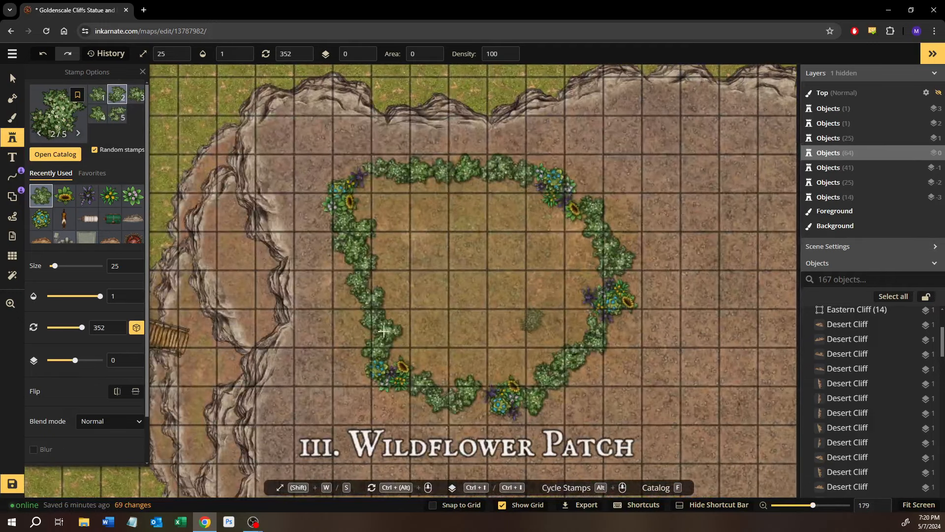
pyautogui.moveTo(353, 309); pyautogui.dragTo(363, 374)
pyautogui.scroll(1, 337, 325)
pyautogui.scroll(2, 337, 325)
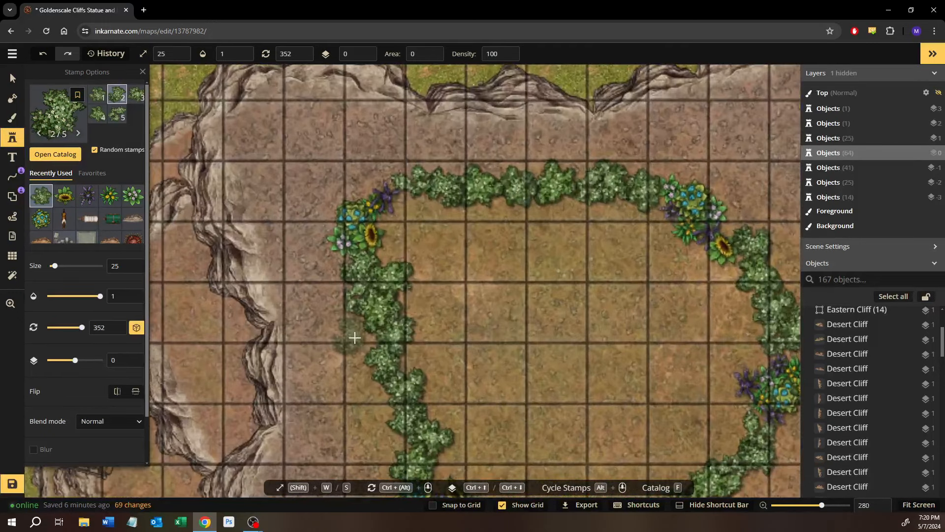
pyautogui.click(362, 344)
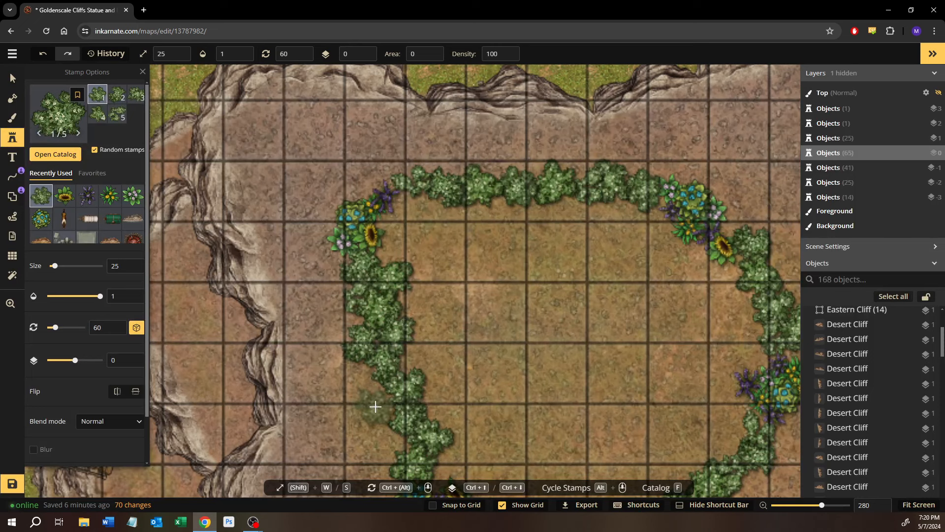
pyautogui.click(377, 405)
pyautogui.moveTo(389, 444); pyautogui.dragTo(416, 344)
pyautogui.scroll(-1, 416, 345)
pyautogui.click(412, 346)
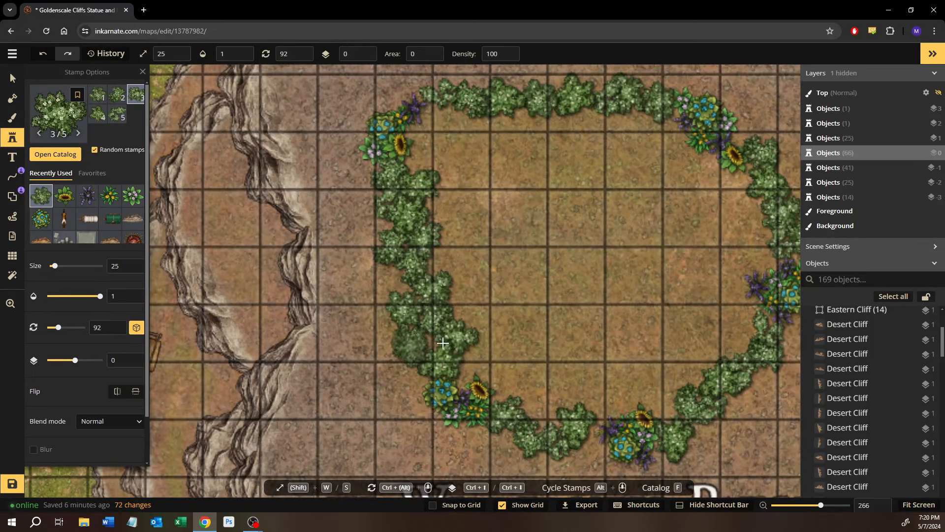
pyautogui.moveTo(479, 339); pyautogui.dragTo(351, 316)
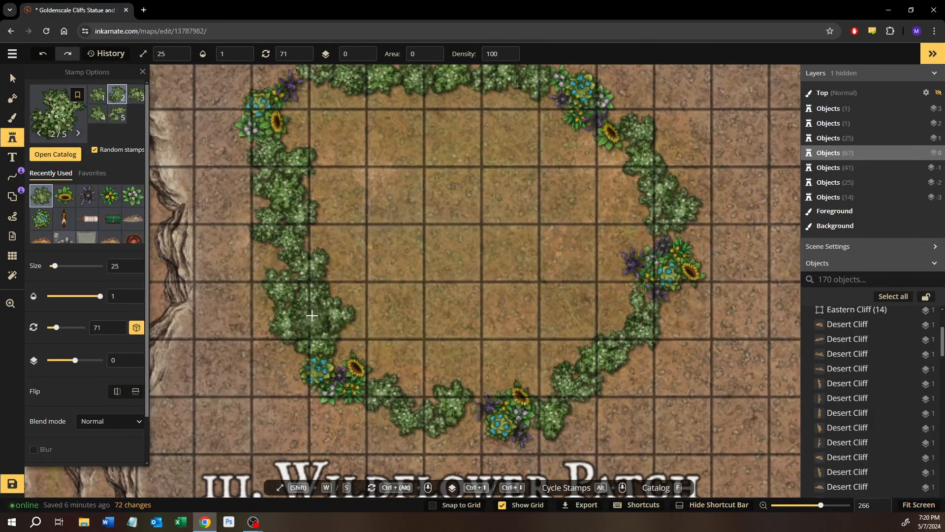
pyautogui.click(315, 249)
pyautogui.click(276, 259)
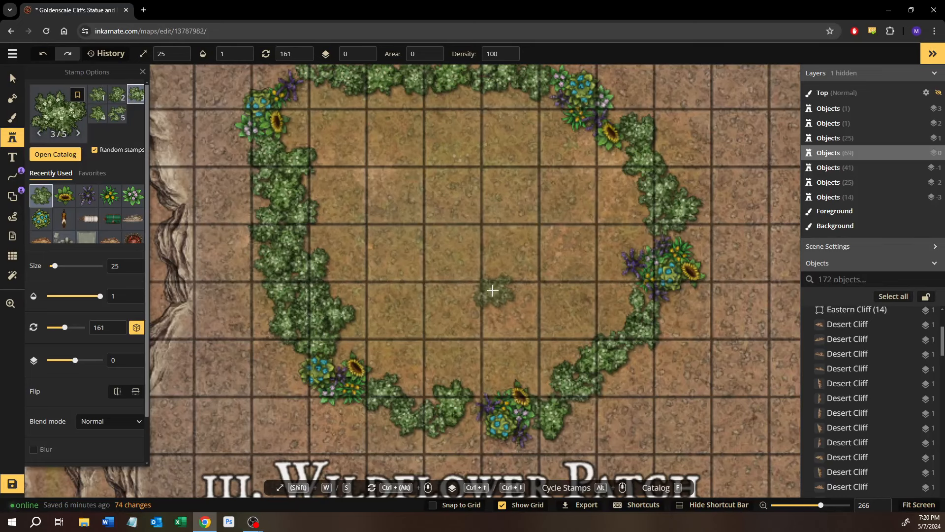
# Step: Thicken the ring's east side on its inner edge and the north row on its outer edge with more flower bushes
pyautogui.moveTo(491, 289); pyautogui.dragTo(370, 333)
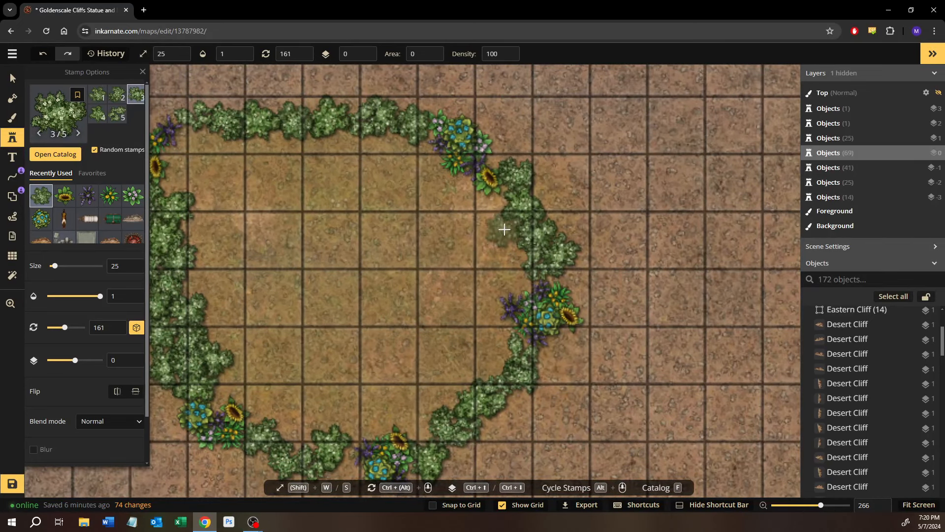
pyautogui.click(512, 250)
pyautogui.moveTo(291, 152); pyautogui.dragTo(348, 270)
pyautogui.click(394, 217)
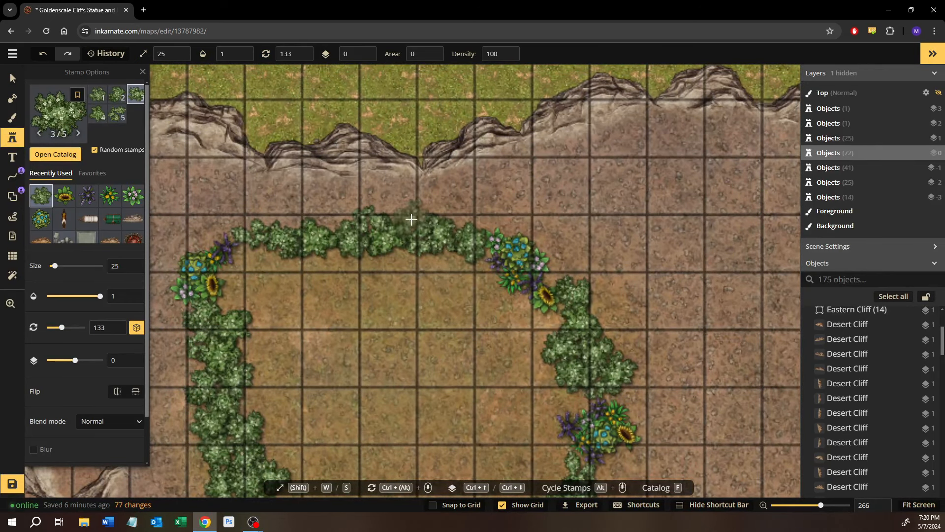
pyautogui.click(369, 216)
pyautogui.click(337, 215)
pyautogui.scroll(-3, 380, 186)
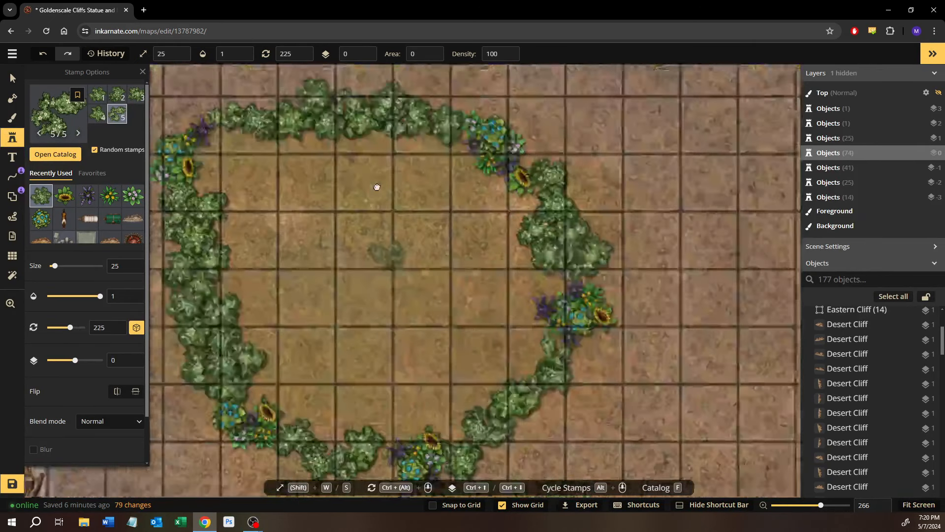
pyautogui.scroll(3, 296, 154)
pyautogui.click(304, 163)
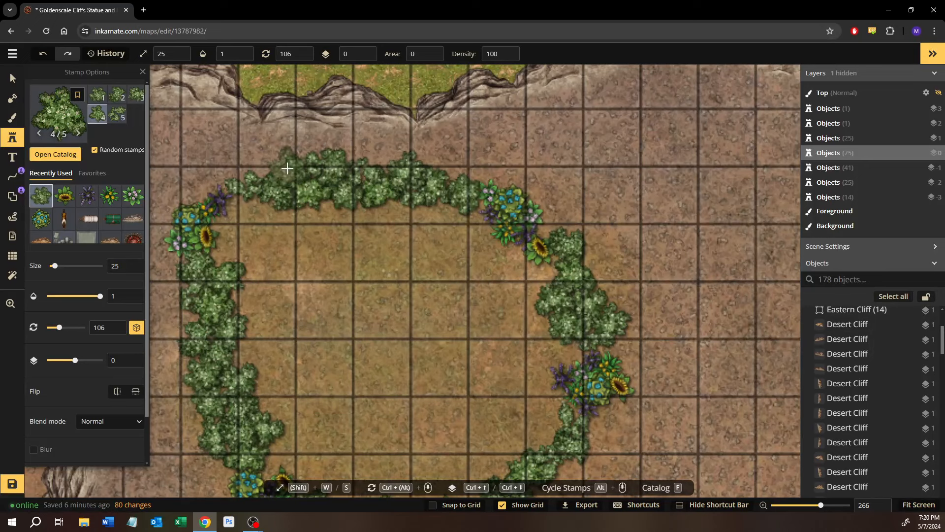
pyautogui.click(285, 172)
# Step: Choose the Roses stamp from the Core set in the stamp catalog
pyautogui.moveTo(513, 360); pyautogui.dragTo(459, 241)
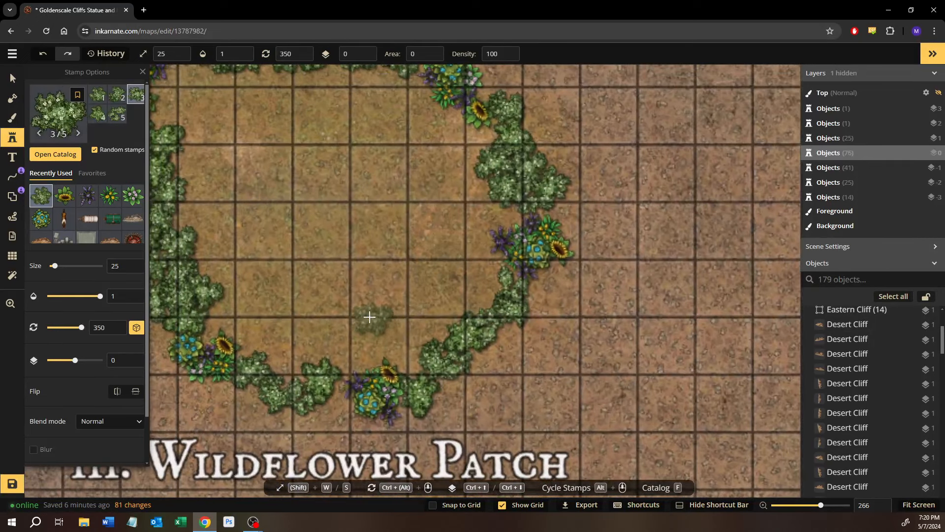
pyautogui.click(51, 157)
pyautogui.scroll(5, 195, 214)
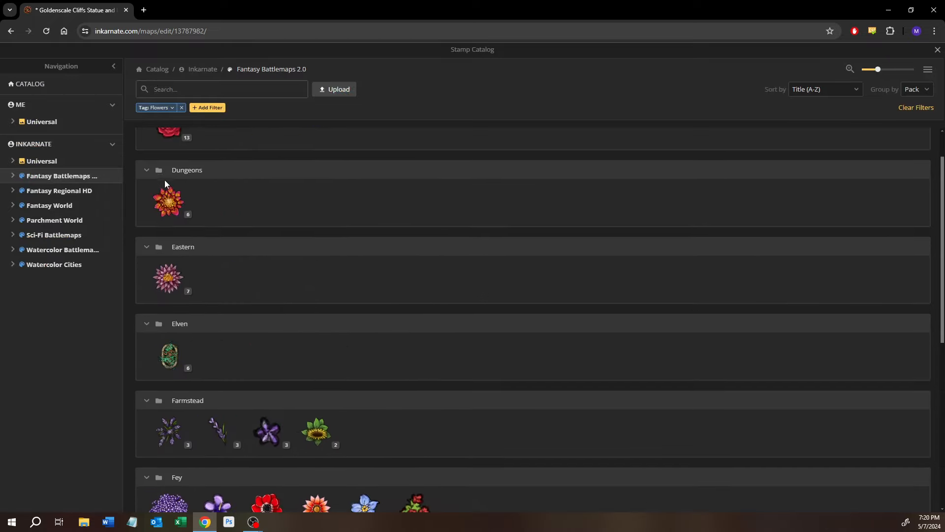
pyautogui.scroll(1, 164, 183)
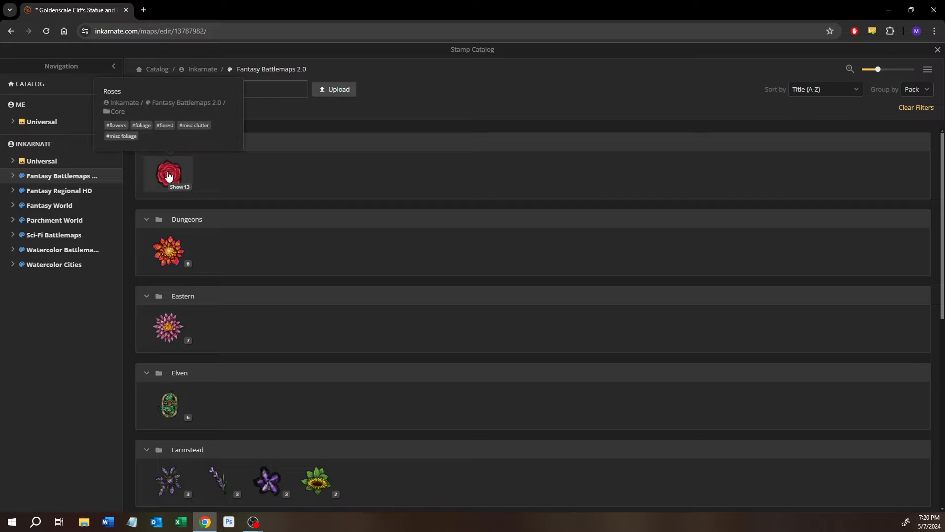
pyautogui.click(168, 176)
# Step: Scatter five roses over the flower bushes between the east and northeast flower clusters
pyautogui.scroll(3, 513, 275)
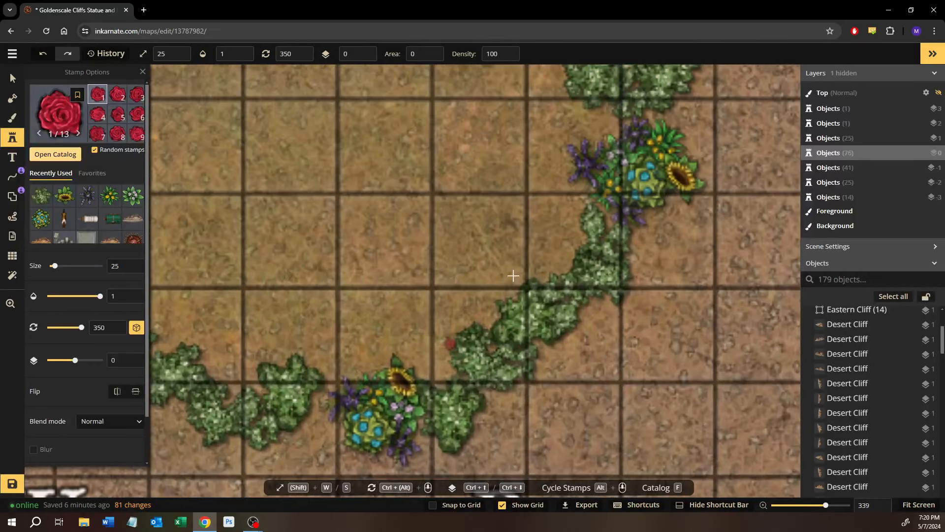
pyautogui.scroll(5, 513, 276)
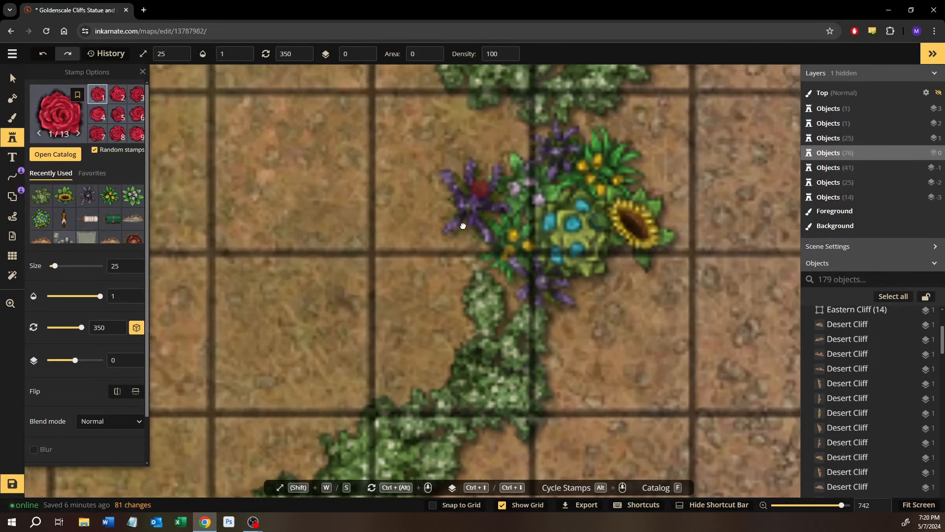
pyautogui.moveTo(463, 226); pyautogui.dragTo(413, 372)
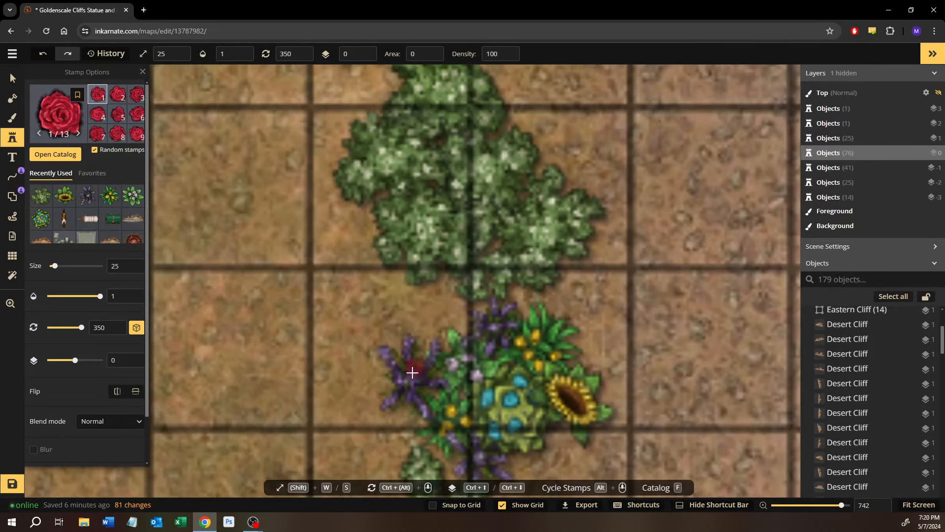
pyautogui.click(507, 236)
pyautogui.click(524, 199)
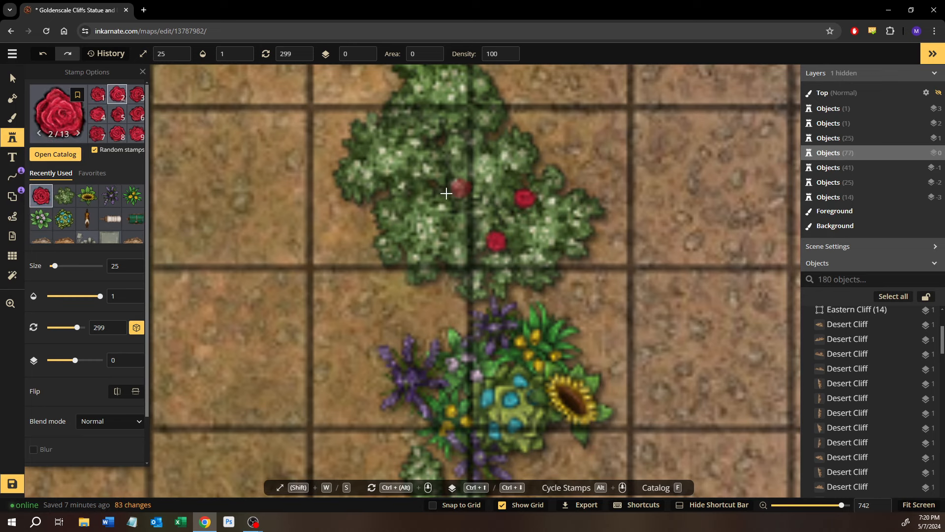
pyautogui.moveTo(416, 219); pyautogui.dragTo(446, 329)
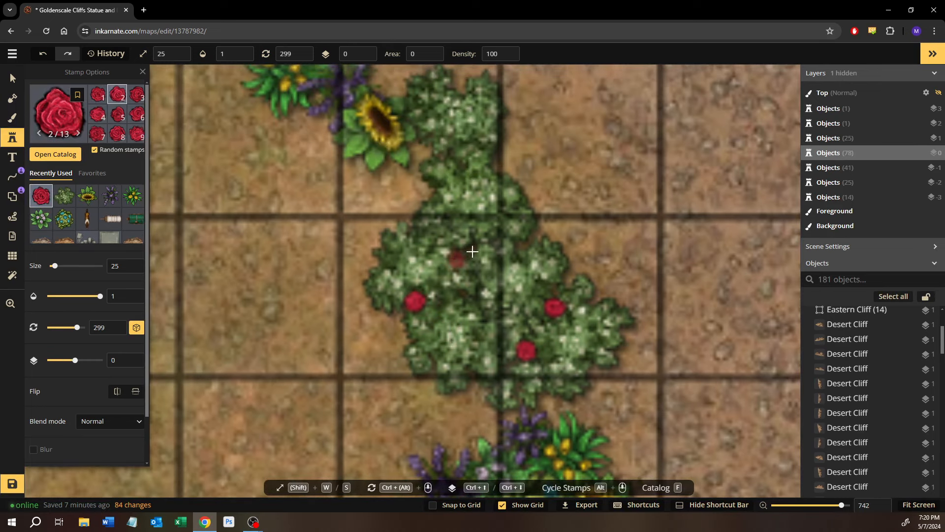
pyautogui.click(471, 250)
pyautogui.click(472, 250)
pyautogui.moveTo(455, 170); pyautogui.dragTo(467, 266)
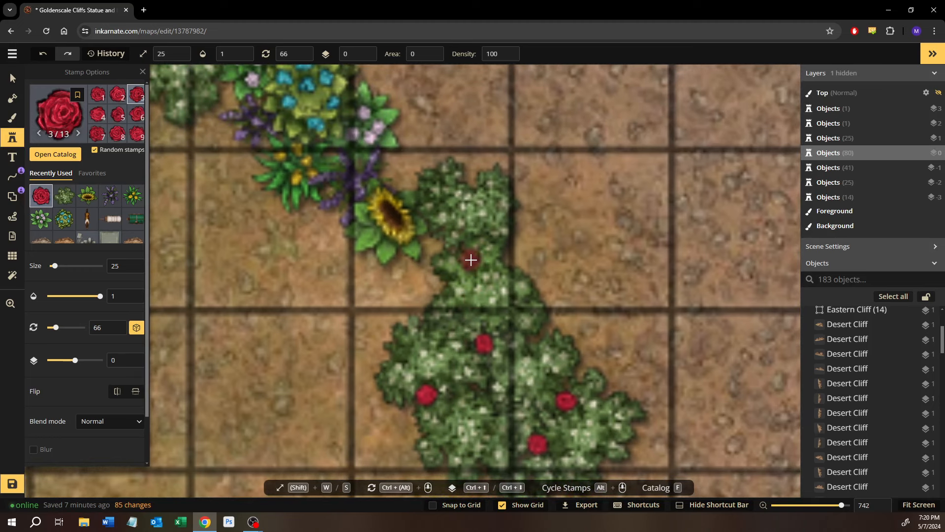
pyautogui.click(472, 259)
# Step: Place one rose in the northeast flower cluster and three spaced roses along the north bush row, working west
pyautogui.moveTo(404, 219); pyautogui.dragTo(485, 355)
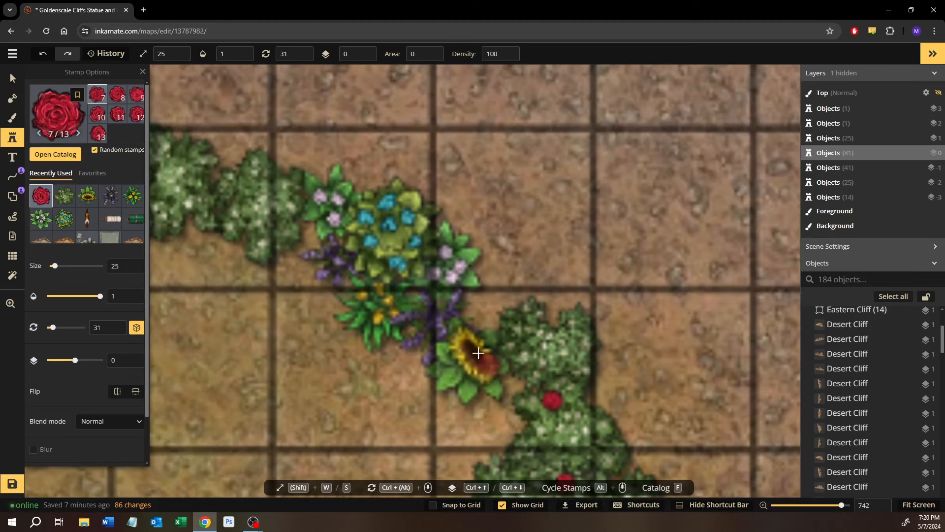
pyautogui.click(411, 289)
pyautogui.moveTo(301, 211); pyautogui.dragTo(397, 281)
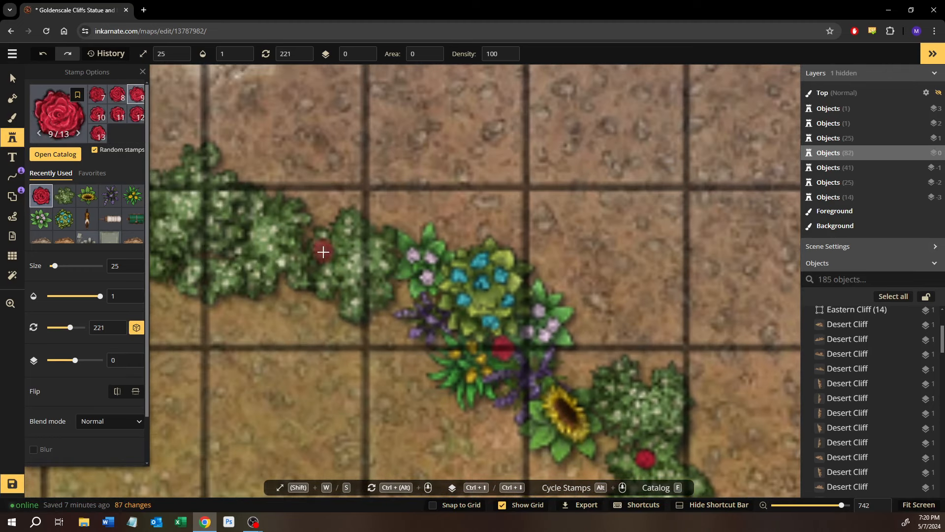
pyautogui.click(305, 256)
pyautogui.moveTo(180, 235); pyautogui.dragTo(394, 274)
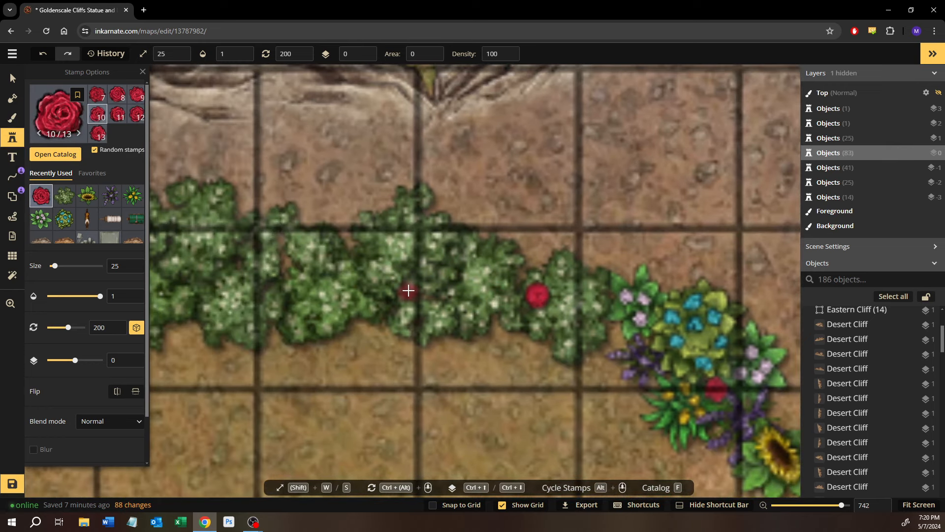
pyautogui.click(273, 269)
pyautogui.click(261, 284)
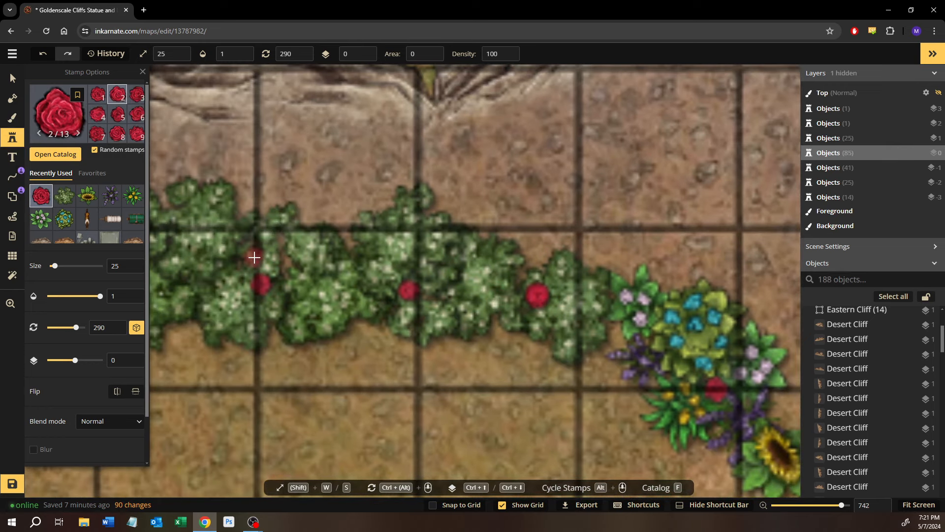
# Step: Place two spaced roses on the western part of the north bush row, working west toward the northwest flower cluster
pyautogui.moveTo(261, 285); pyautogui.dragTo(365, 290)
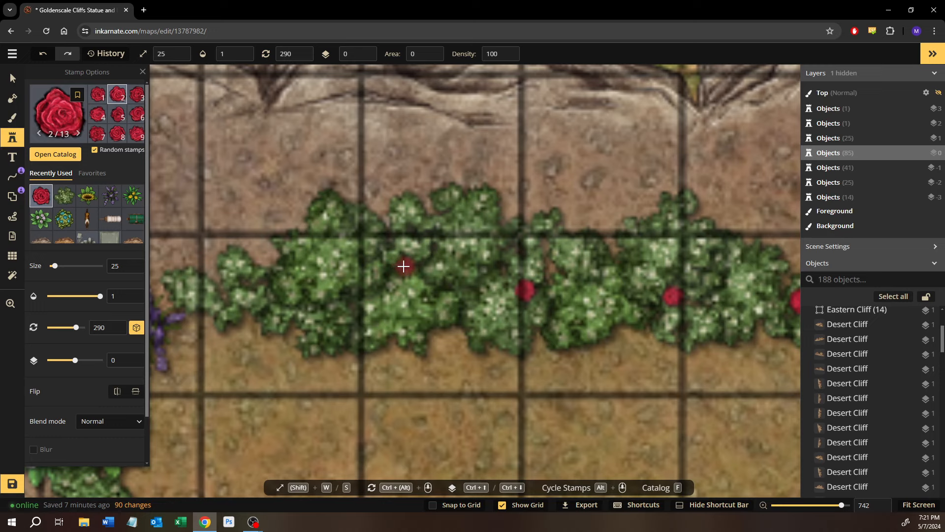
pyautogui.click(404, 265)
pyautogui.moveTo(308, 280); pyautogui.dragTo(342, 292)
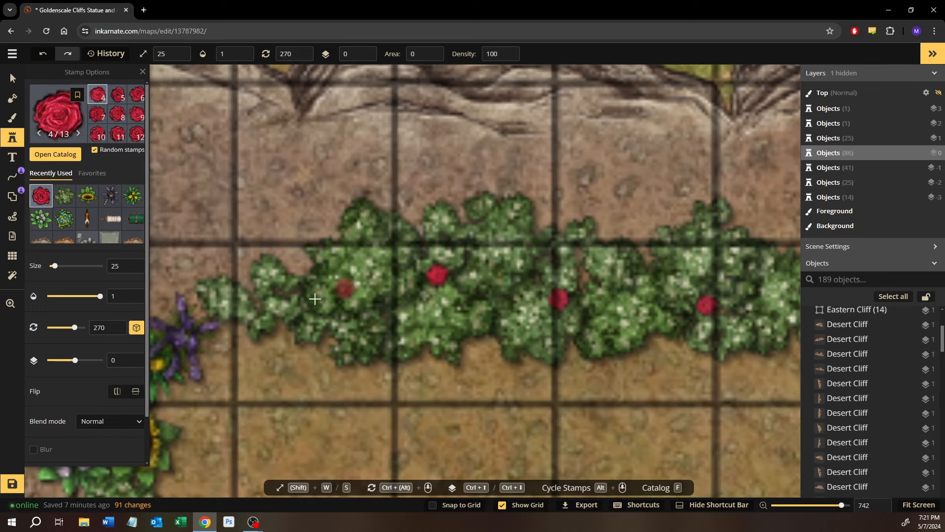
pyautogui.moveTo(319, 303); pyautogui.dragTo(412, 279)
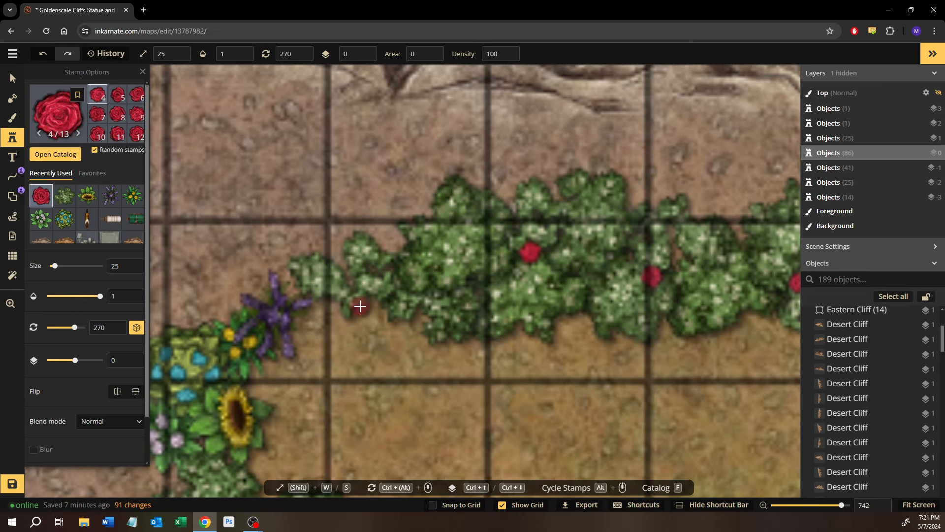
pyautogui.click(394, 281)
# Step: Scatter four roses down the upper half of the west bush column, starting just below the northwest flower cluster
pyautogui.moveTo(355, 317); pyautogui.dragTo(407, 185)
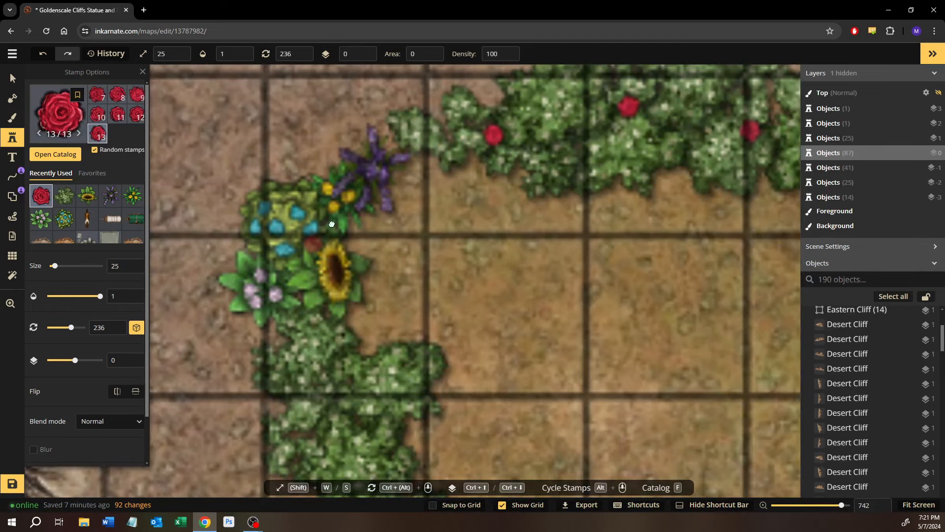
pyautogui.moveTo(332, 224); pyautogui.dragTo(377, 151)
pyautogui.click(334, 266)
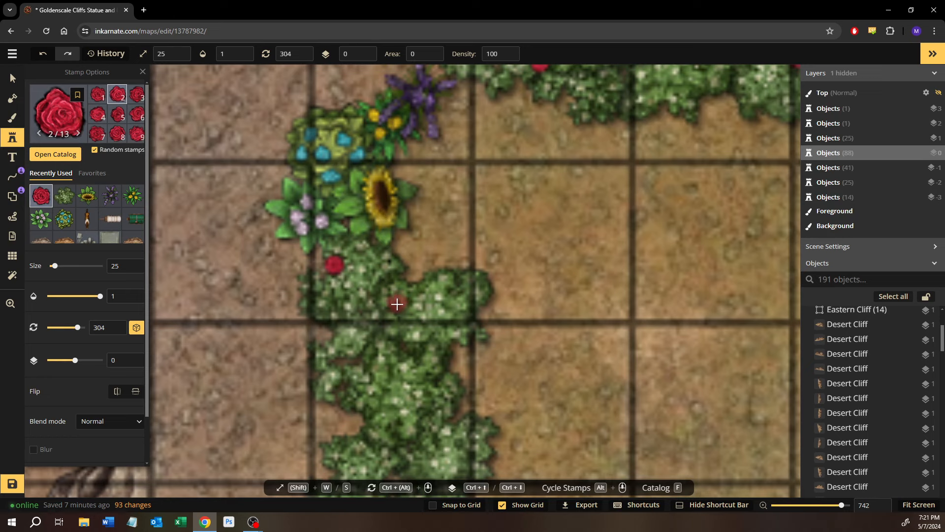
pyautogui.click(397, 304)
pyautogui.moveTo(345, 350); pyautogui.dragTo(293, 266)
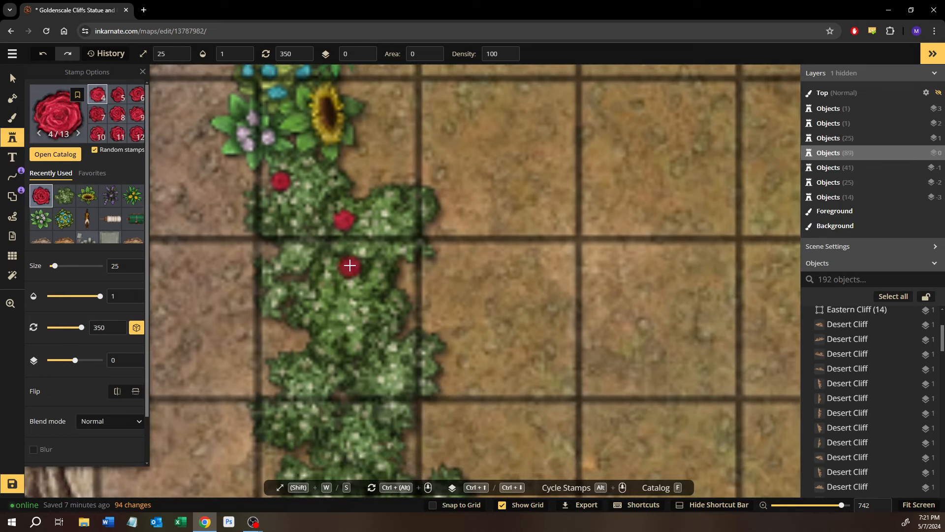
pyautogui.click(350, 265)
pyautogui.moveTo(330, 306); pyautogui.dragTo(272, 239)
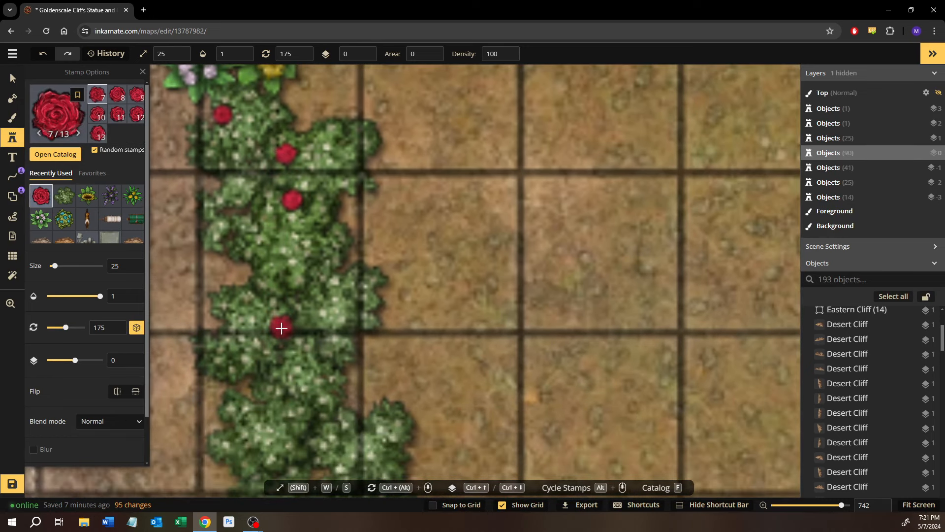
pyautogui.click(282, 328)
# Step: Scatter four more roses down the lower half of the west bush column toward the southwest flower cluster
pyautogui.moveTo(240, 285); pyautogui.dragTo(234, 213)
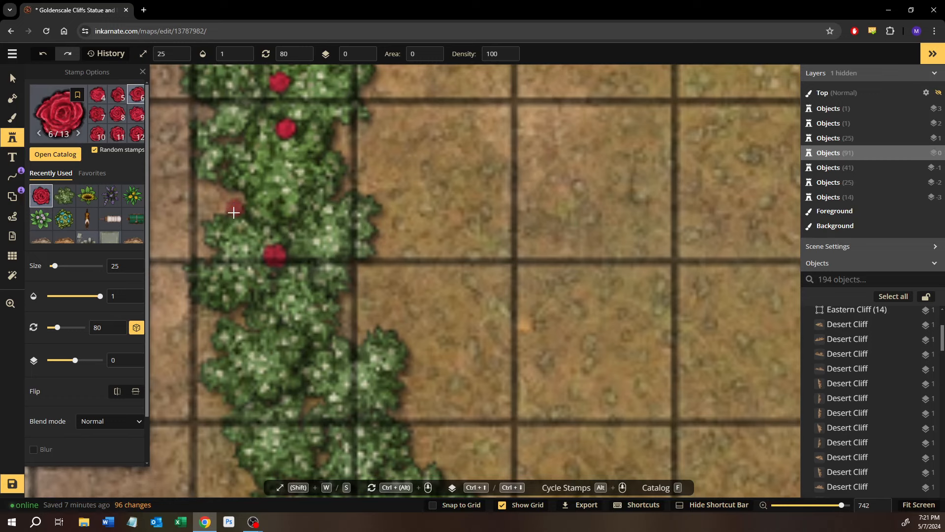
pyautogui.click(244, 308)
pyautogui.click(315, 400)
pyautogui.moveTo(315, 400); pyautogui.dragTo(264, 232)
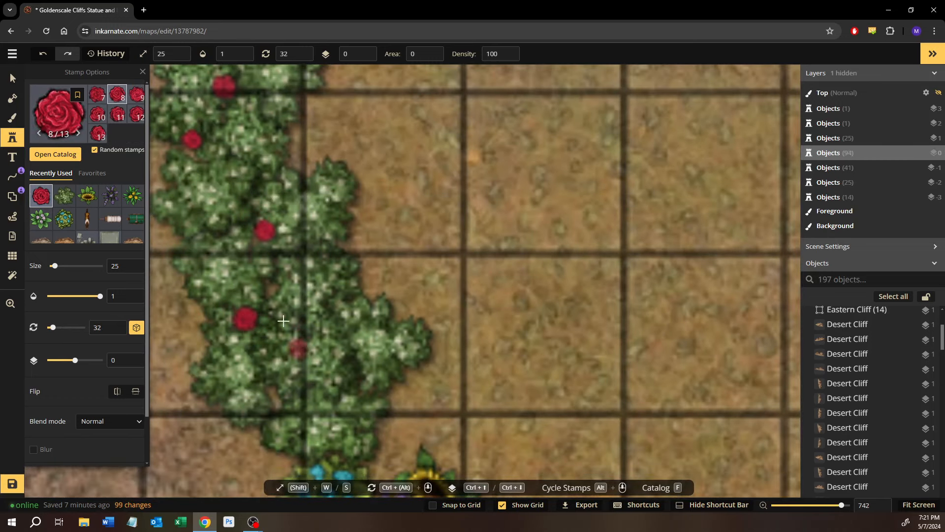
pyautogui.moveTo(297, 347); pyautogui.dragTo(275, 278)
pyautogui.click(402, 369)
# Step: Place four roses across the bushes between the southwest and south flower clusters
pyautogui.moveTo(402, 369); pyautogui.dragTo(268, 132)
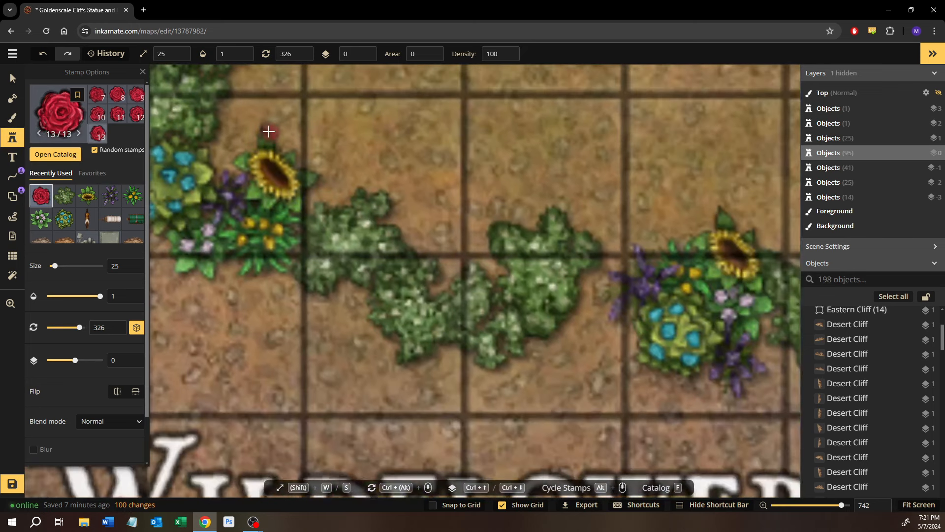
pyautogui.click(401, 295)
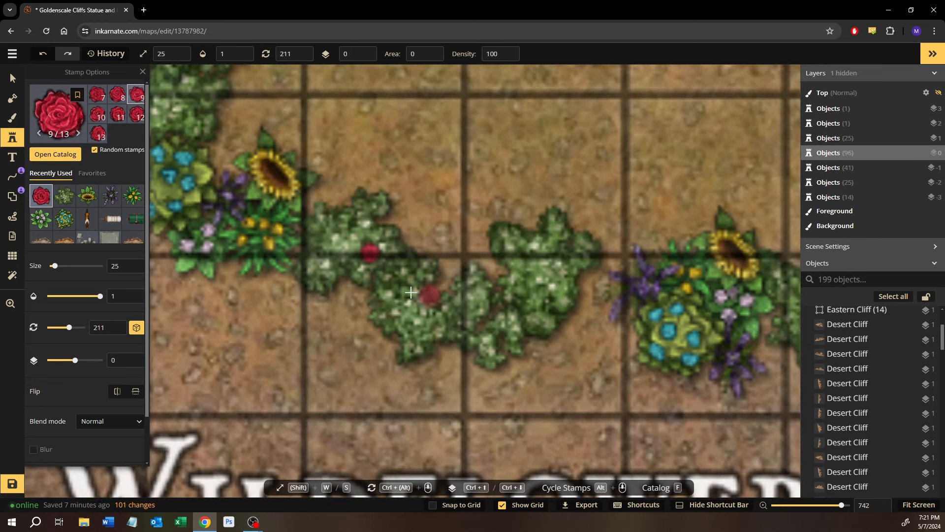
pyautogui.click(406, 334)
pyautogui.moveTo(406, 334); pyautogui.dragTo(305, 299)
pyautogui.click(462, 218)
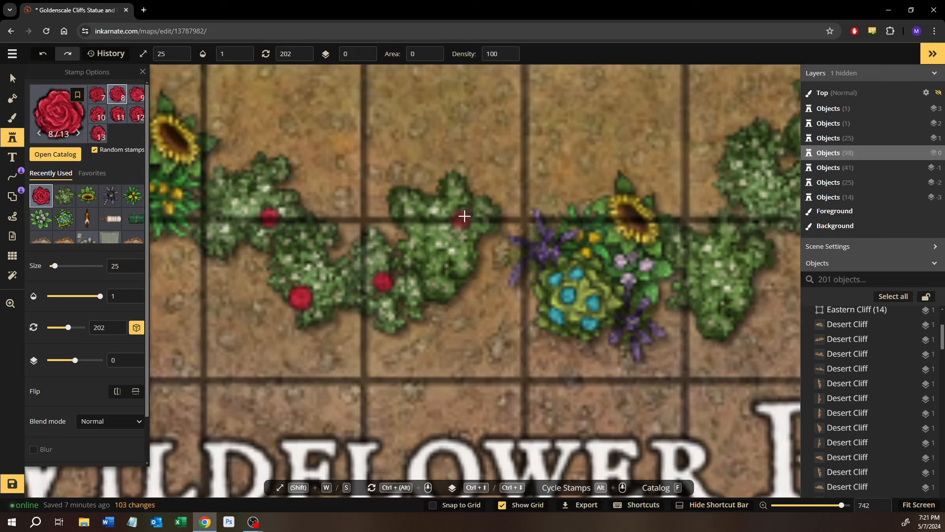
pyautogui.click(442, 240)
# Step: Place four spaced roses along the diagonal bush row from the south flower cluster up to the east cluster
pyautogui.moveTo(443, 240); pyautogui.dragTo(248, 244)
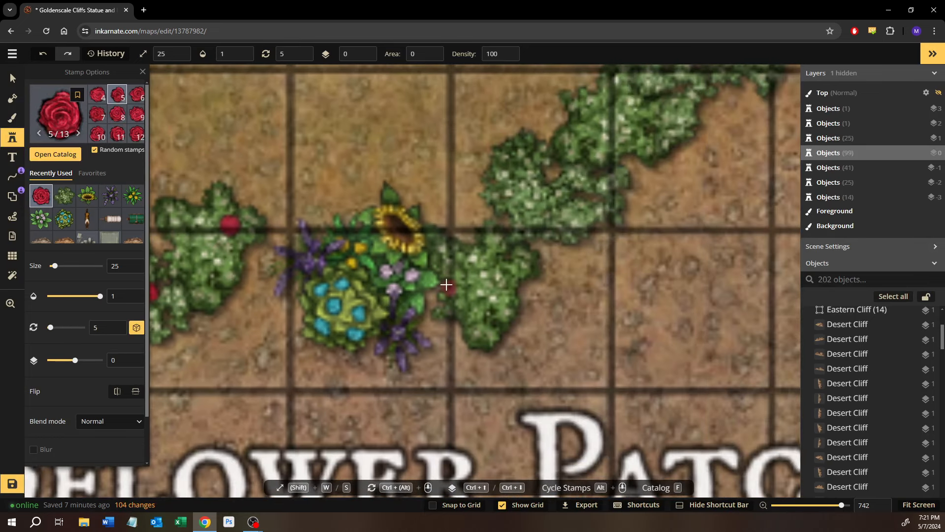
pyautogui.moveTo(490, 245); pyautogui.dragTo(423, 314)
pyautogui.click(510, 263)
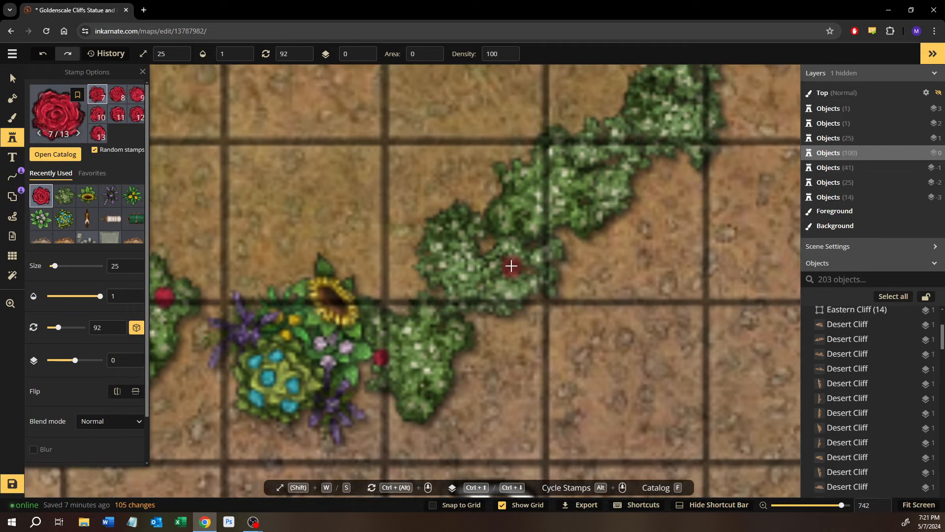
pyautogui.click(506, 262)
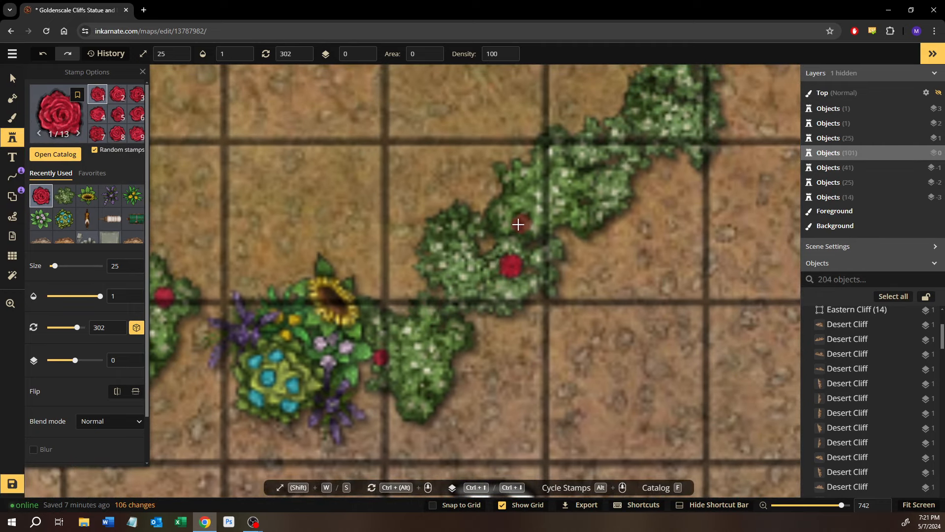
pyautogui.moveTo(518, 225); pyautogui.dragTo(391, 285)
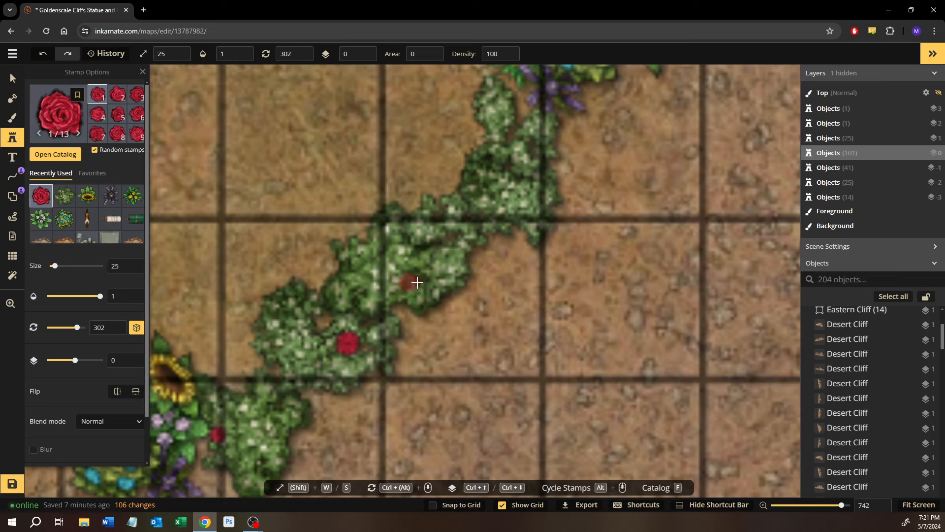
pyautogui.click(422, 280)
pyautogui.moveTo(450, 218); pyautogui.dragTo(406, 268)
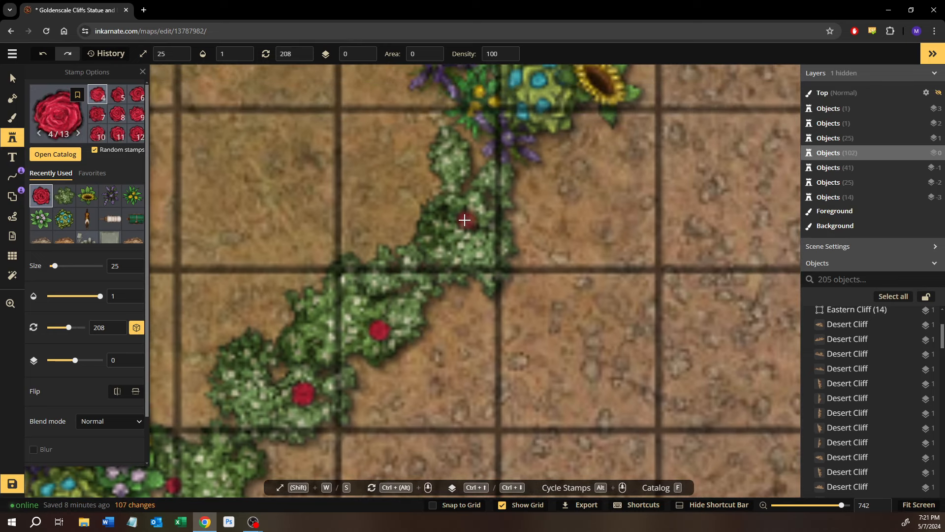
pyautogui.click(464, 220)
# Step: Switch to the Select tool, check the whole flower ring and save the map
pyautogui.scroll(7, 429, 320)
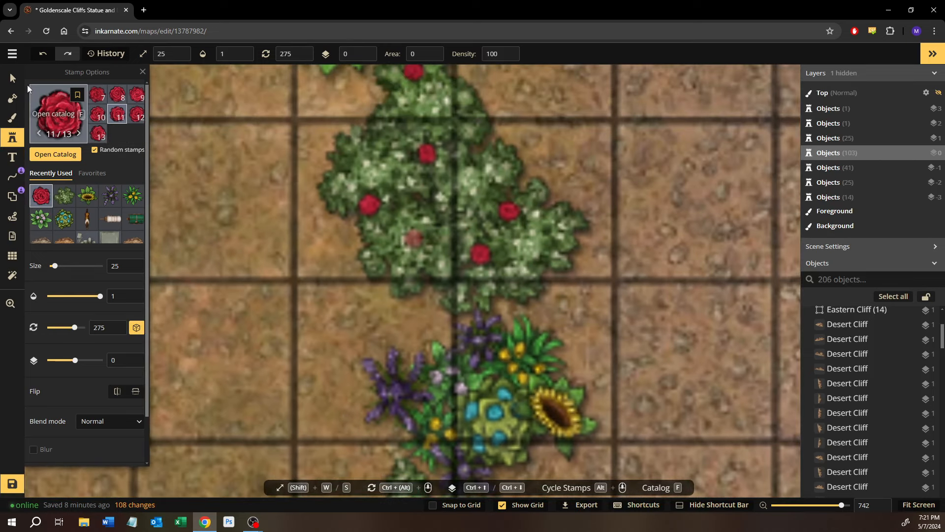
pyautogui.press('v')
pyautogui.scroll(-5, 182, 199)
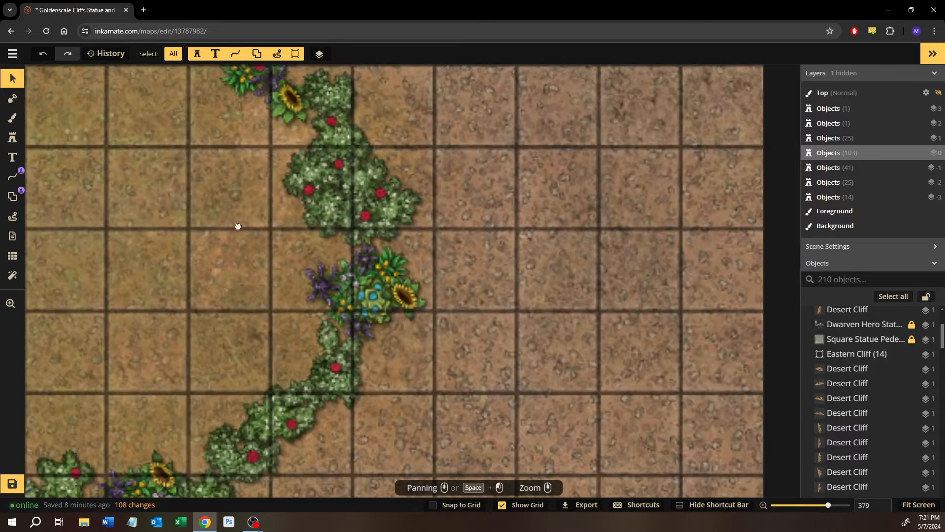
pyautogui.moveTo(238, 227); pyautogui.dragTo(559, 314)
pyautogui.scroll(-2, 417, 268)
pyautogui.moveTo(425, 276); pyautogui.dragTo(378, 214)
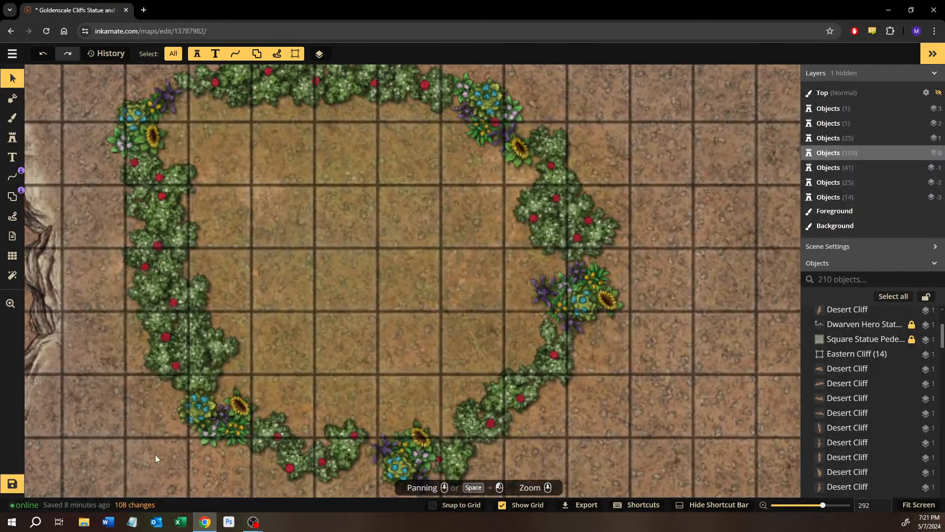
pyautogui.click(12, 484)
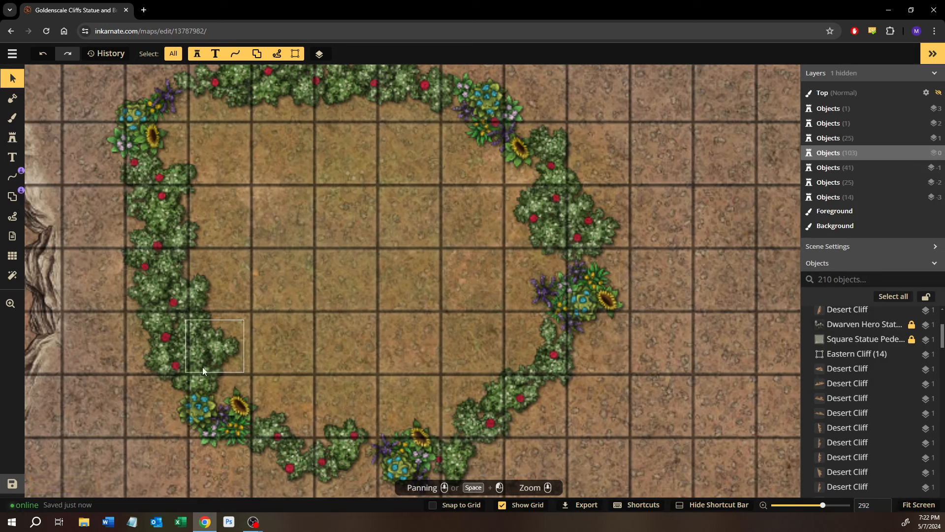
# Step: Choose the red-orange flower stamp from the Dungeons set in the stamp catalog
pyautogui.click(13, 142)
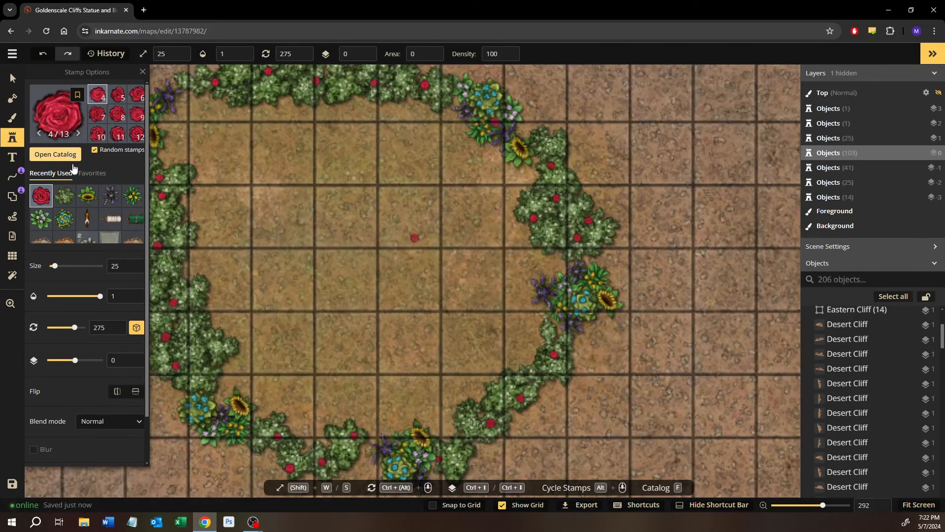
pyautogui.click(73, 154)
pyautogui.scroll(-1, 184, 274)
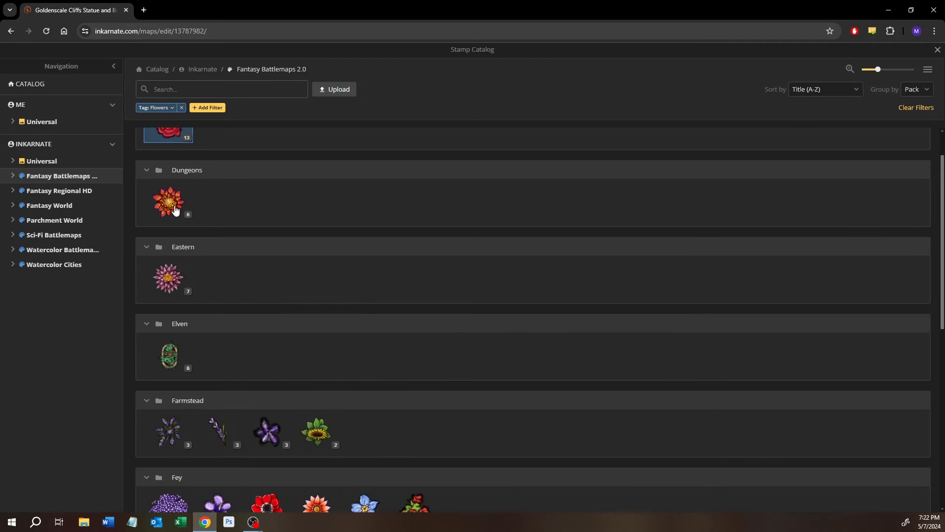
pyautogui.click(169, 202)
# Step: Set the red-orange flower stamp's size to 17 and its layer to -1
pyautogui.scroll(5, 246, 345)
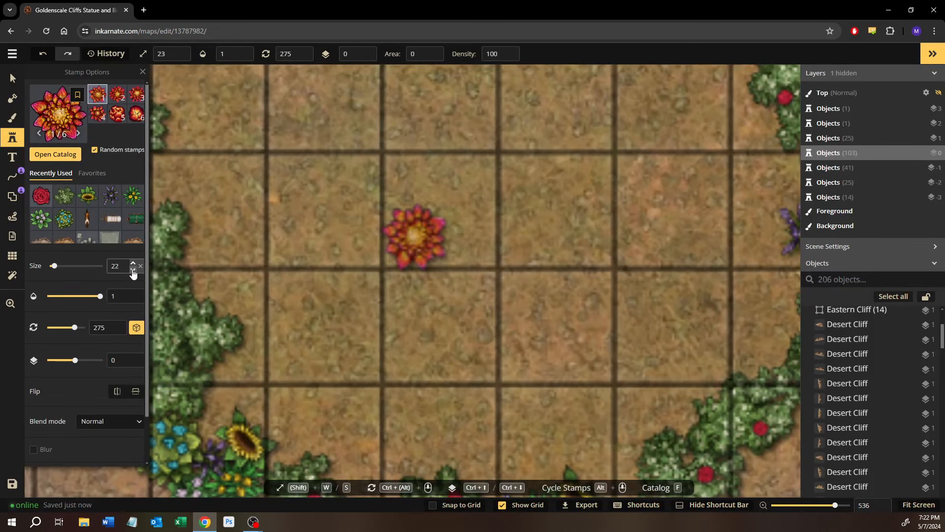
pyautogui.click(132, 271)
pyautogui.click(132, 271)
pyautogui.click(133, 271)
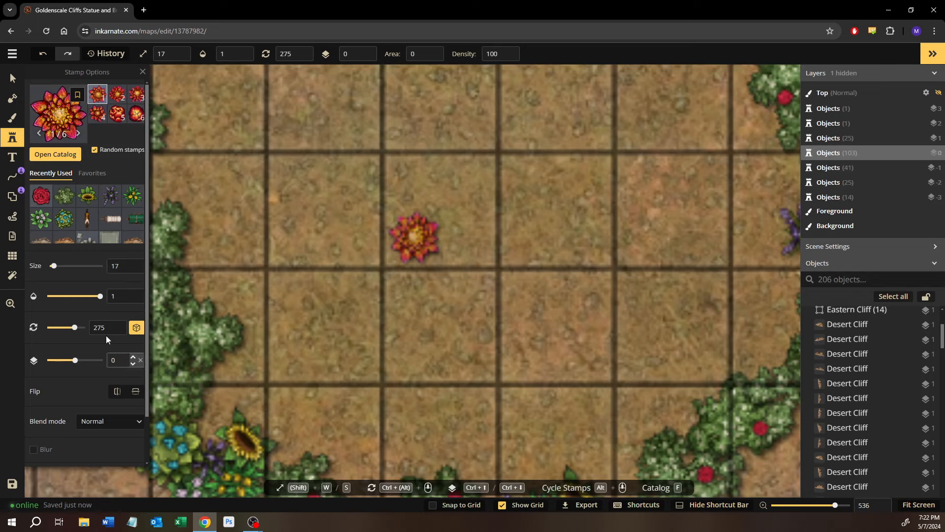
pyautogui.click(132, 365)
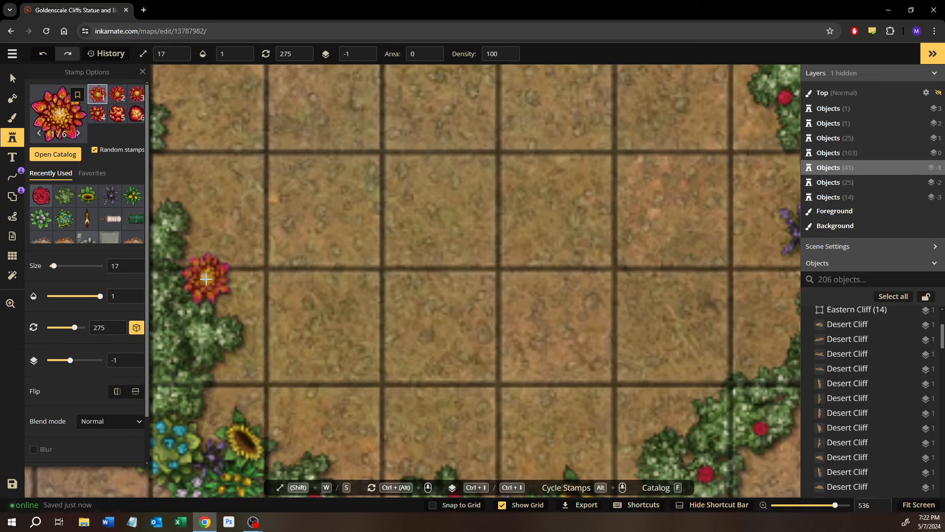
# Step: Place two red-orange flowers along the inner edge of the west bush column, one low and one in its upper half
pyautogui.click(207, 281)
pyautogui.scroll(-5, 315, 295)
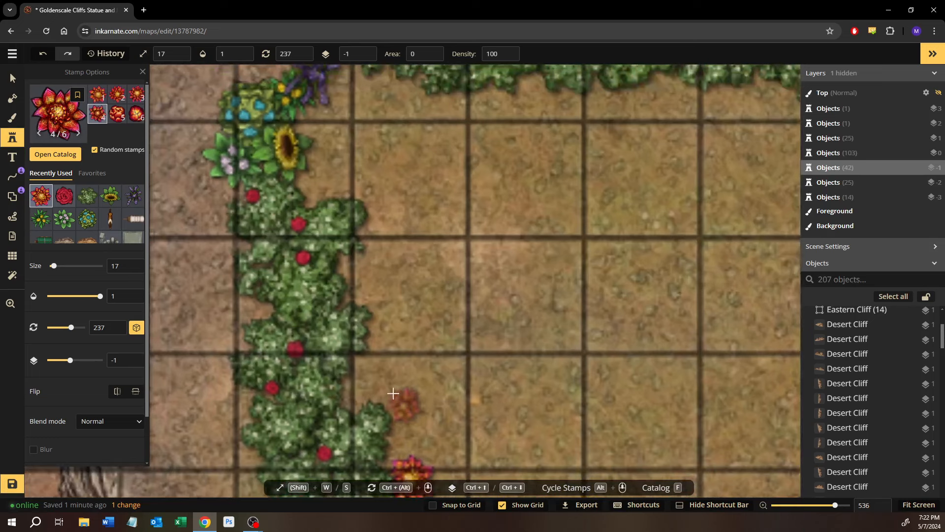
pyautogui.click(345, 263)
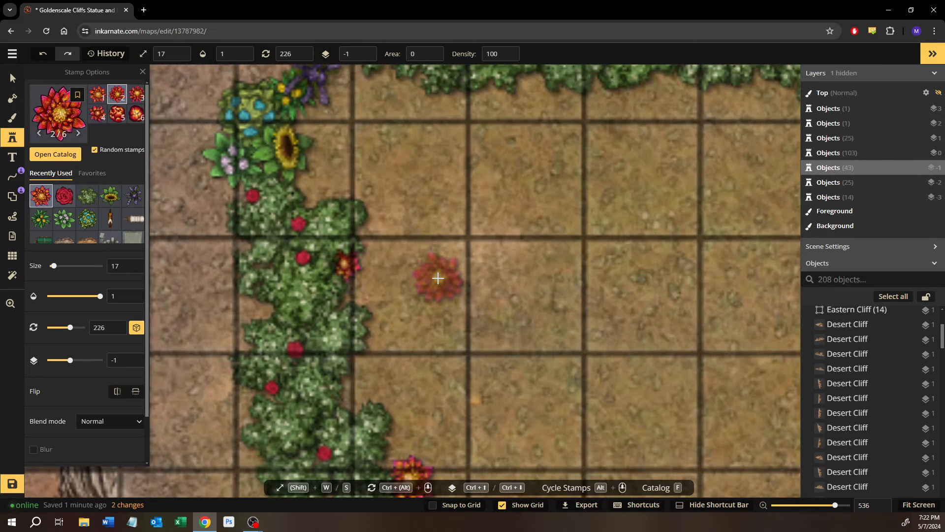
# Step: Place two red-orange flowers along the inner edge of the north bush row, one toward each end
pyautogui.moveTo(439, 278); pyautogui.dragTo(458, 369)
pyautogui.moveTo(508, 258); pyautogui.dragTo(388, 264)
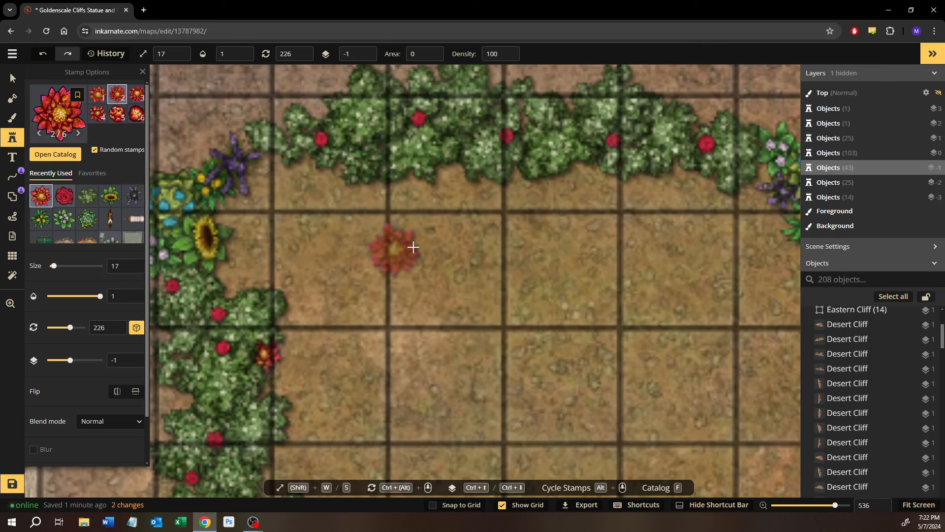
pyautogui.moveTo(440, 225); pyautogui.dragTo(383, 249)
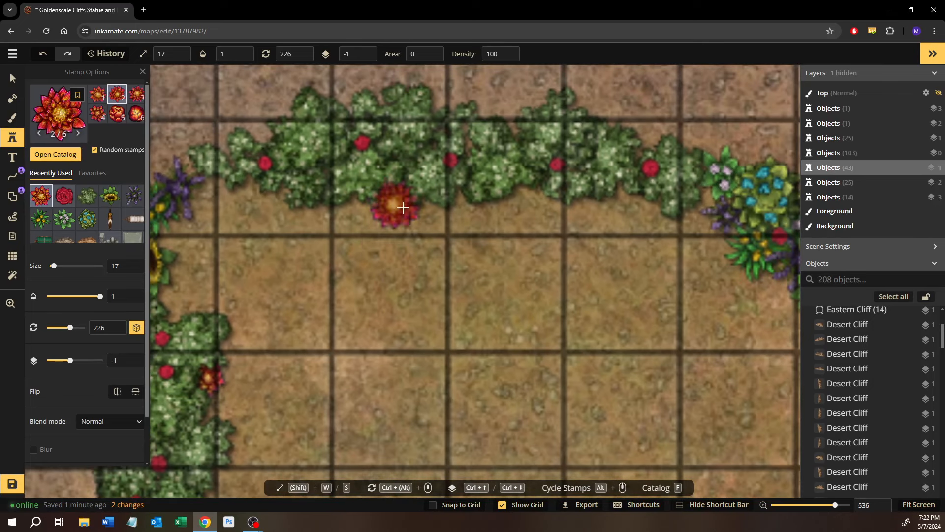
pyautogui.click(403, 208)
pyautogui.moveTo(505, 245); pyautogui.dragTo(237, 220)
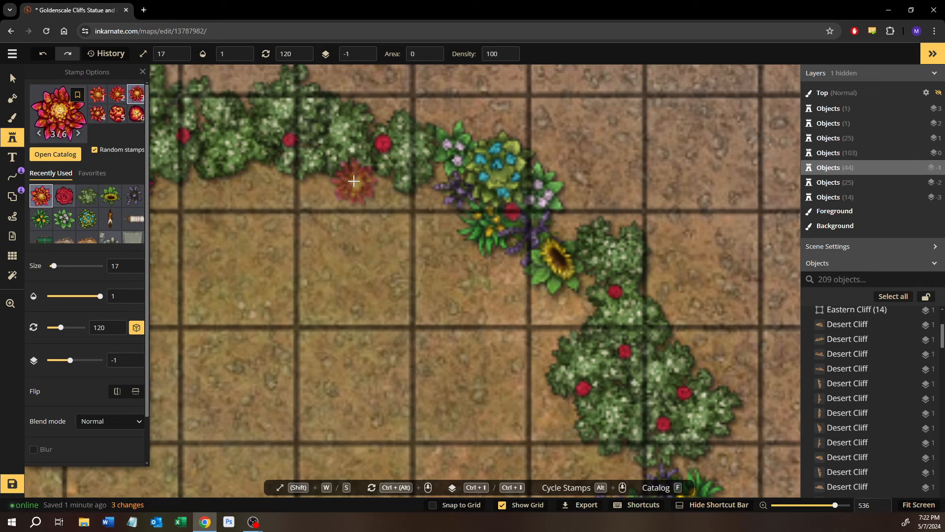
pyautogui.click(352, 180)
# Step: Using flower variant 4 first, place one red-orange flower below the east bushes and another on the southeast bush row's inner edge
pyautogui.moveTo(483, 300); pyautogui.dragTo(374, 217)
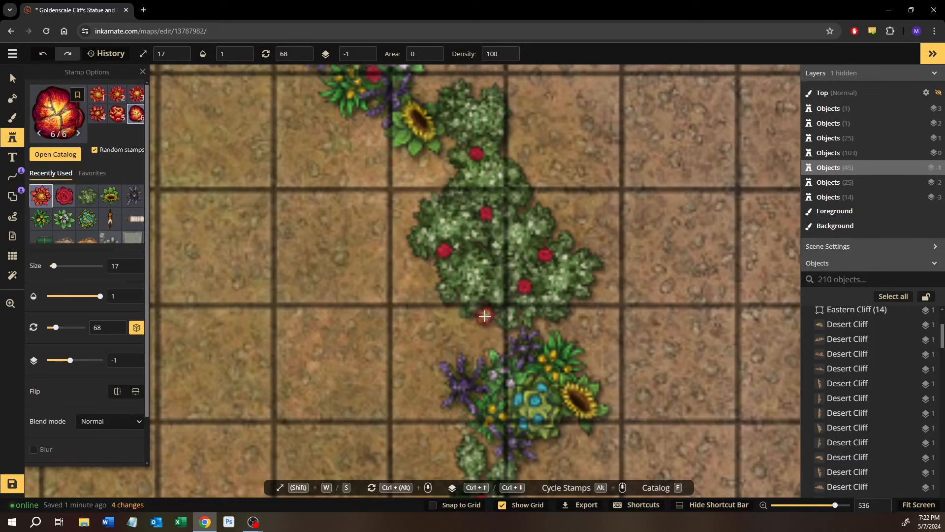
pyautogui.click(97, 118)
pyautogui.scroll(3, 407, 253)
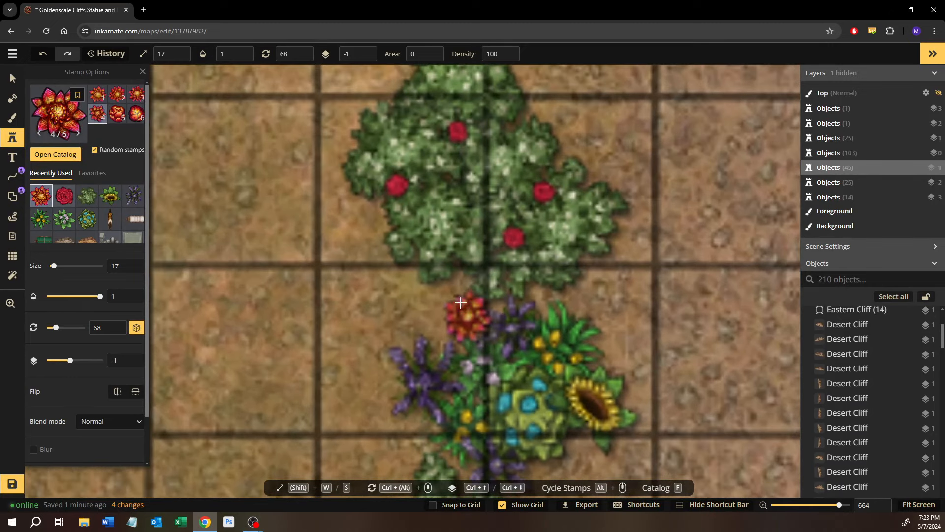
pyautogui.click(458, 289)
pyautogui.moveTo(458, 386); pyautogui.dragTo(451, 167)
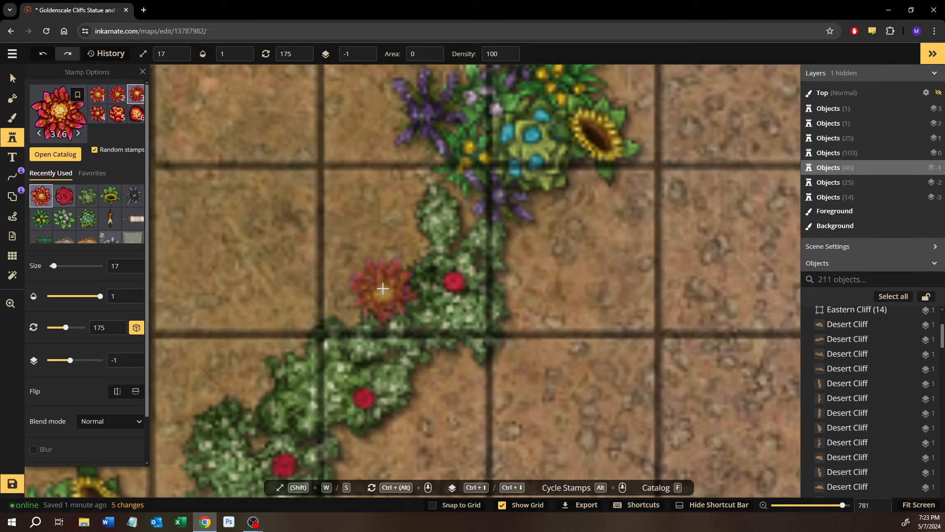
pyautogui.click(379, 285)
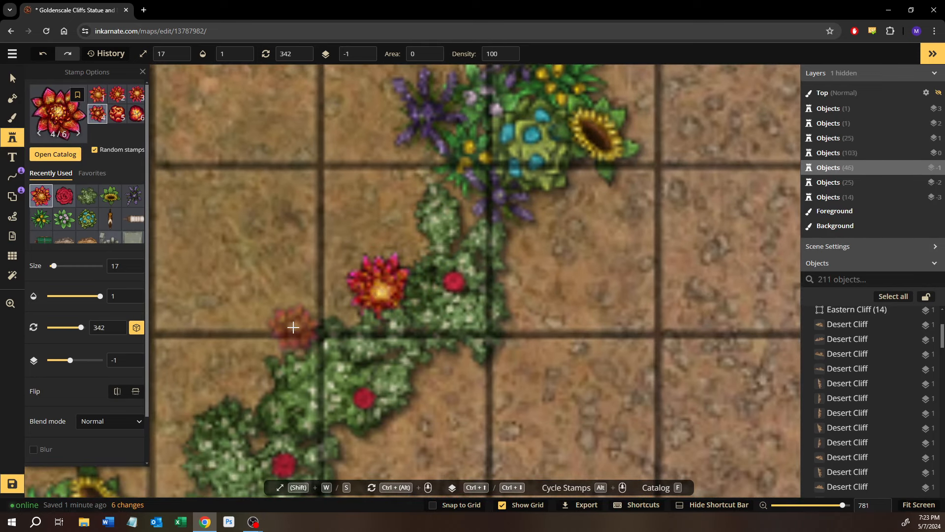
# Step: Place one red-orange flower beside the south flower cluster and another on the inner edge of the bushes just west of it
pyautogui.moveTo(294, 327); pyautogui.dragTo(580, 238)
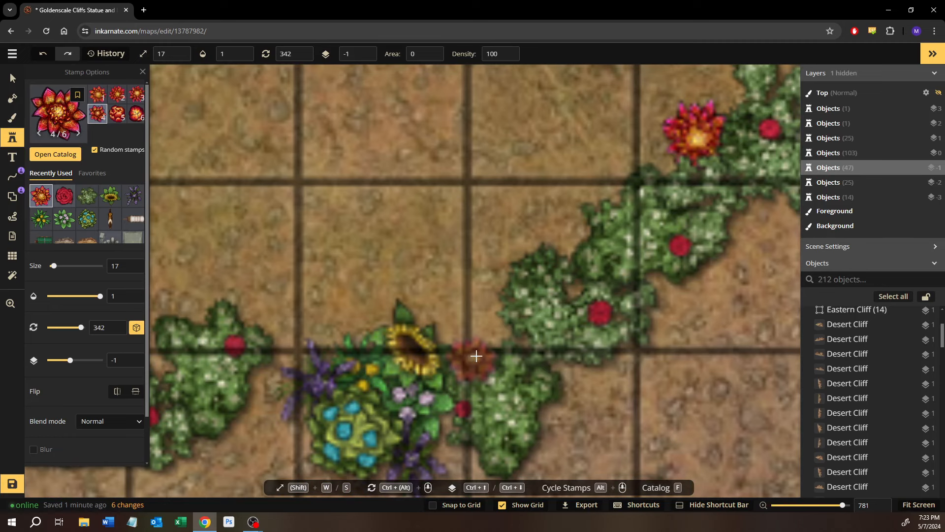
pyautogui.click(486, 345)
pyautogui.moveTo(323, 257); pyautogui.dragTo(558, 270)
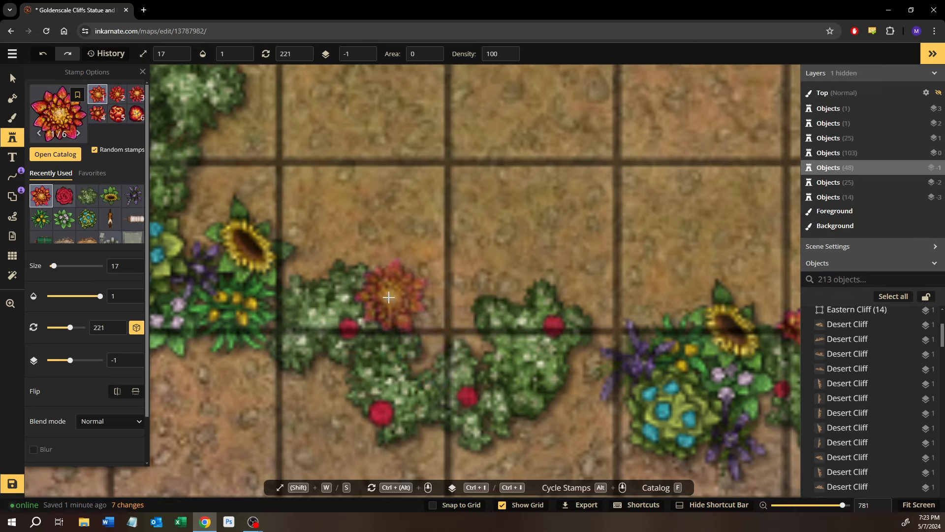
pyautogui.click(505, 280)
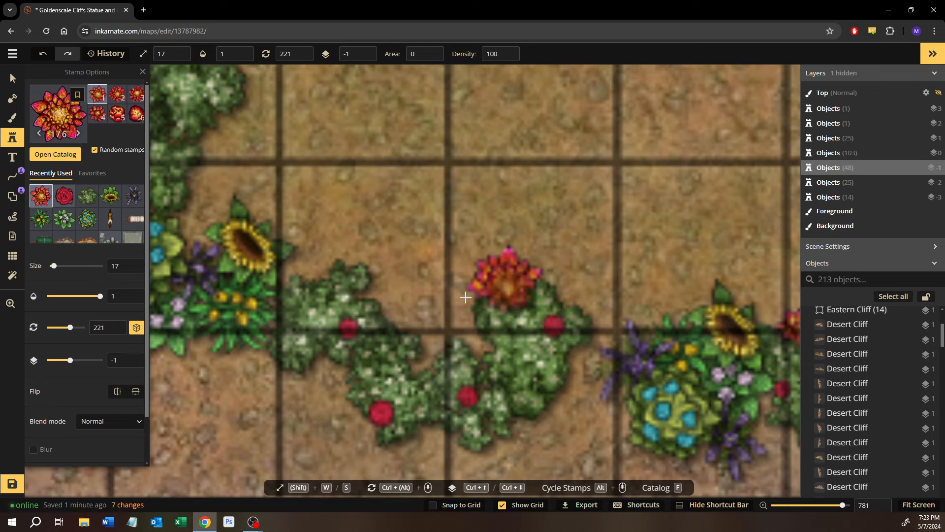
# Step: Choose the blue five-petal flower stamp from the Fey pack of the stamp catalog and frame the southwest bushes
pyautogui.moveTo(353, 266); pyautogui.dragTo(508, 410)
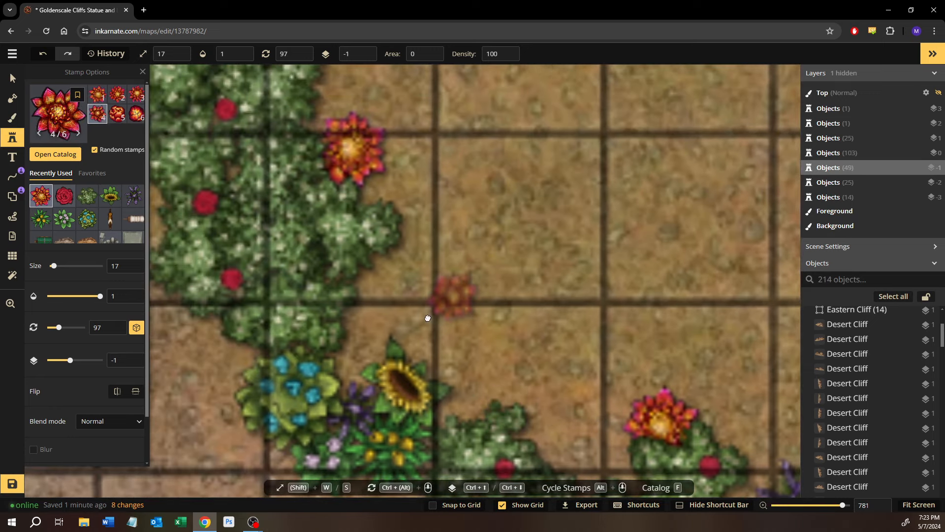
pyautogui.moveTo(429, 300); pyautogui.dragTo(279, 406)
pyautogui.scroll(-5, 439, 338)
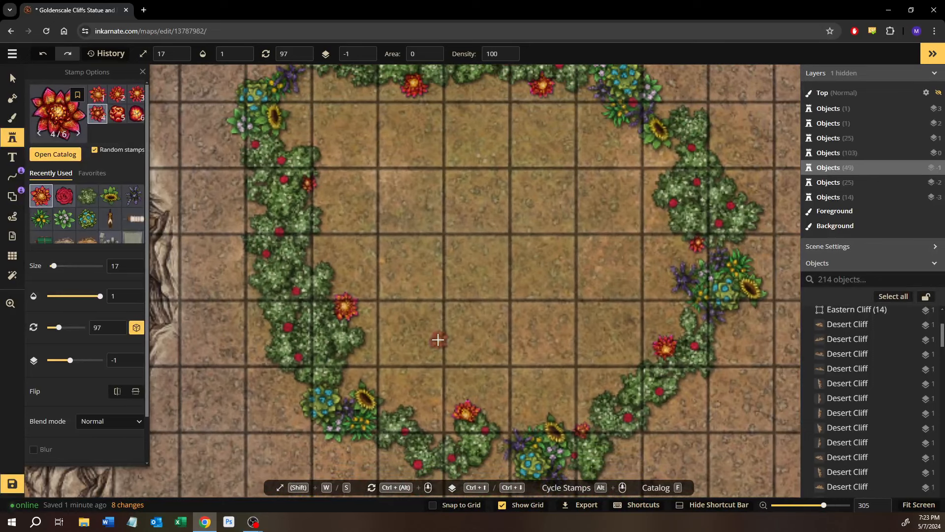
pyautogui.press('f')
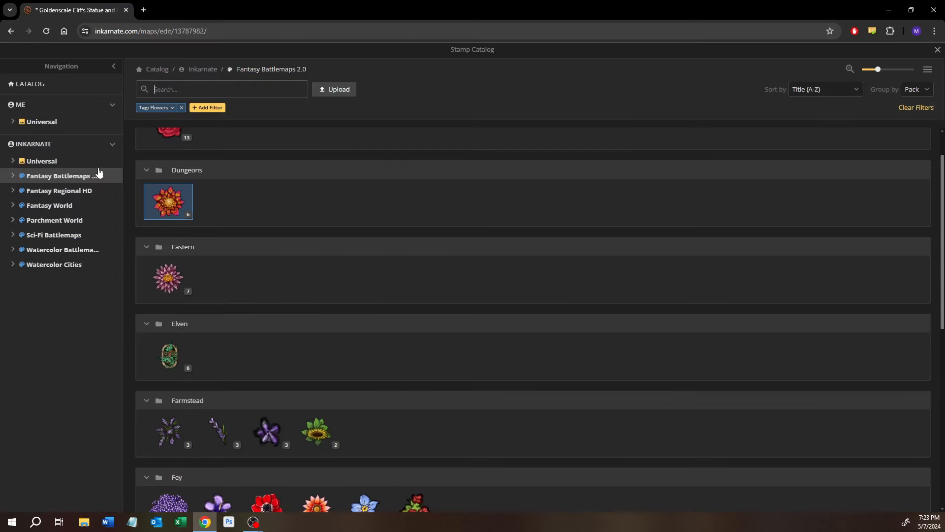
pyautogui.scroll(-7, 223, 237)
pyautogui.scroll(2, 224, 238)
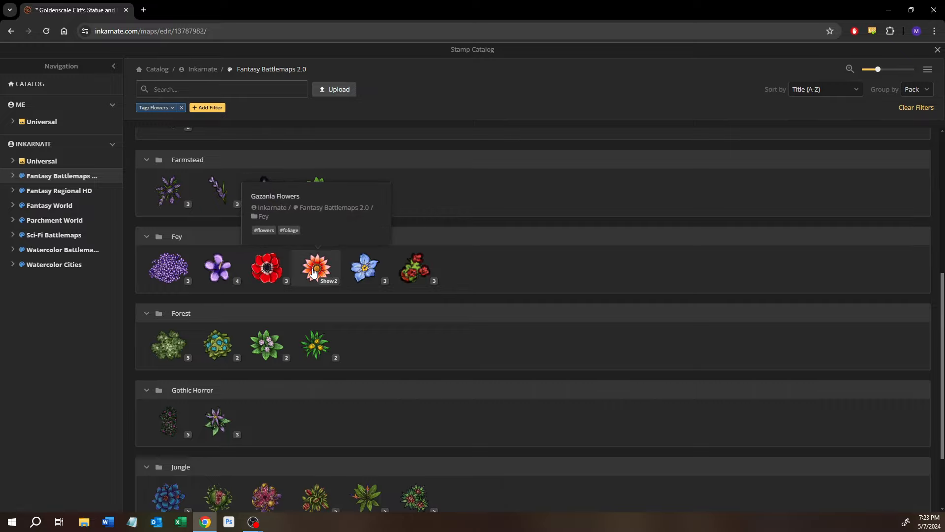
pyautogui.click(370, 276)
pyautogui.scroll(5, 346, 316)
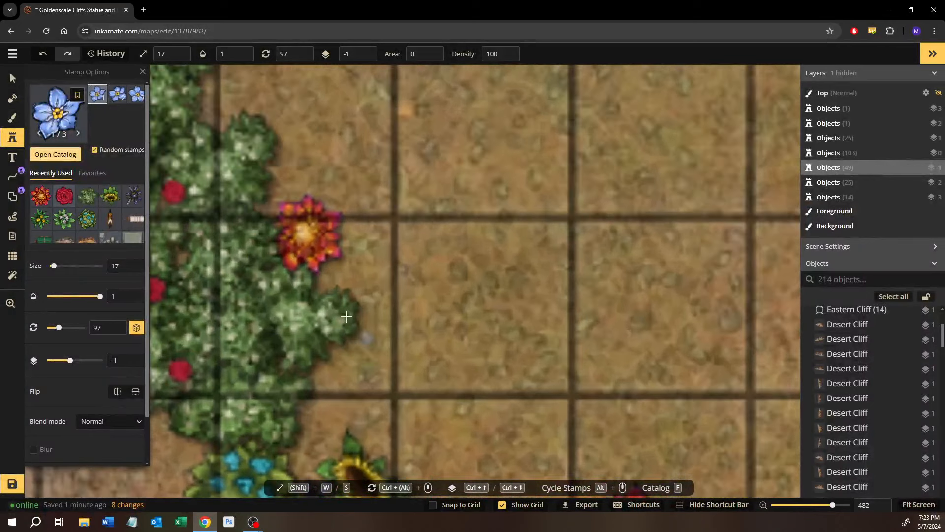
pyautogui.scroll(3, 323, 291)
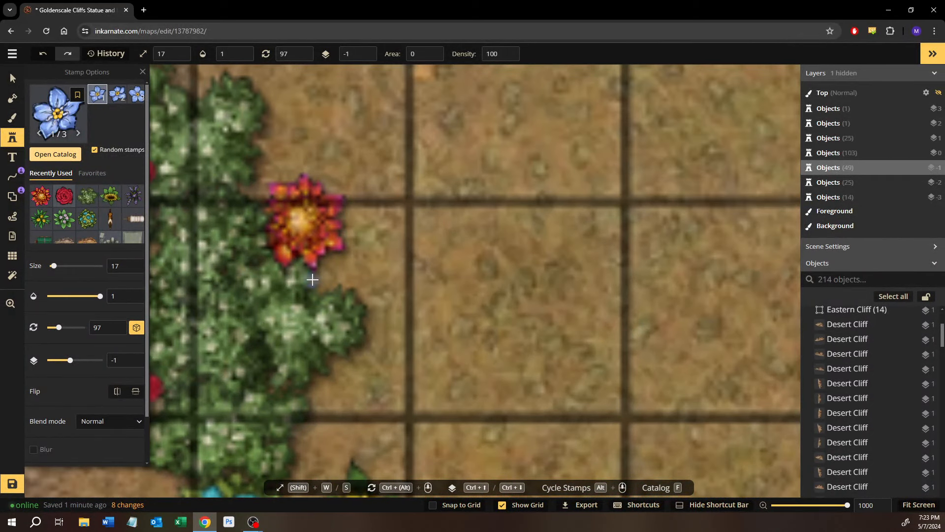
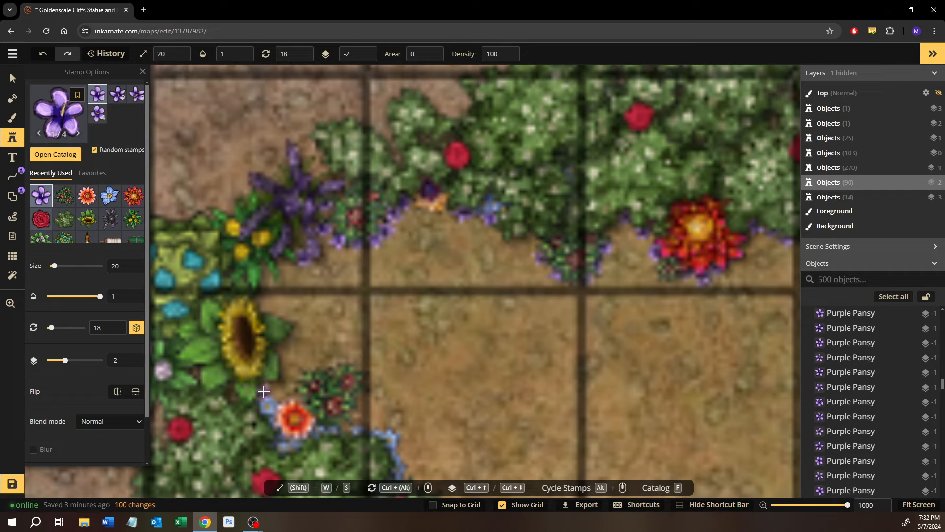
# Step: Place six purple pansies beside the northwest sunflower and around the small coral flower below it
pyautogui.click(264, 391)
pyautogui.click(282, 372)
pyautogui.click(280, 349)
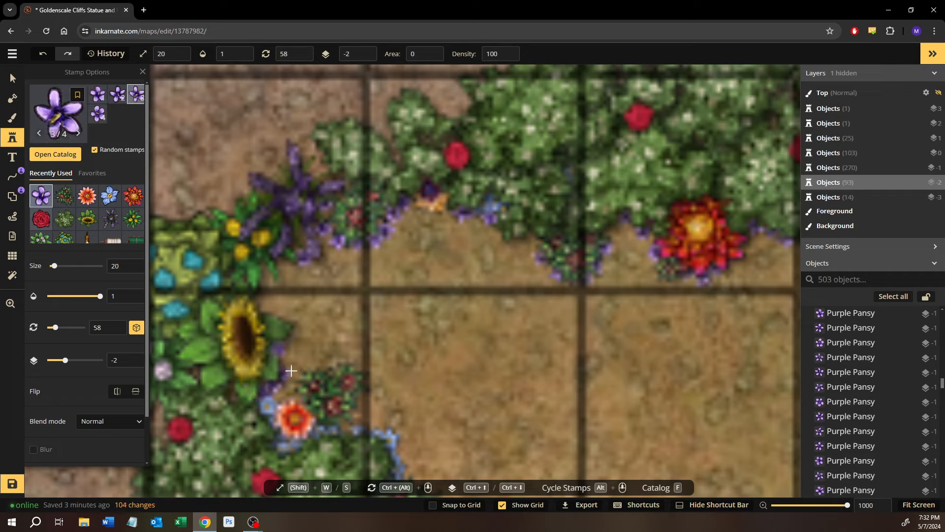
pyautogui.click(282, 395)
pyautogui.click(293, 392)
pyautogui.click(286, 405)
# Step: Leave stamp placement with the whole flower ring in view and save the map
pyautogui.scroll(-10, 338, 243)
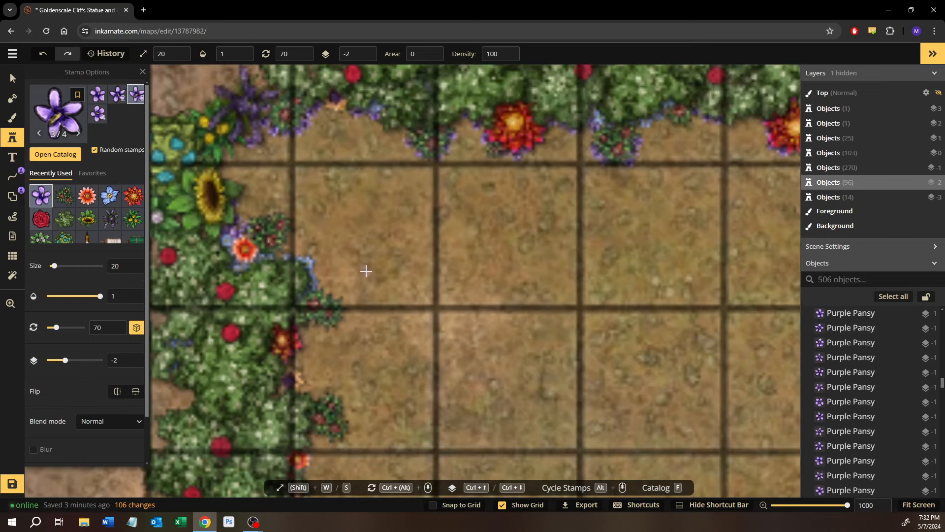
pyautogui.scroll(-2, 468, 291)
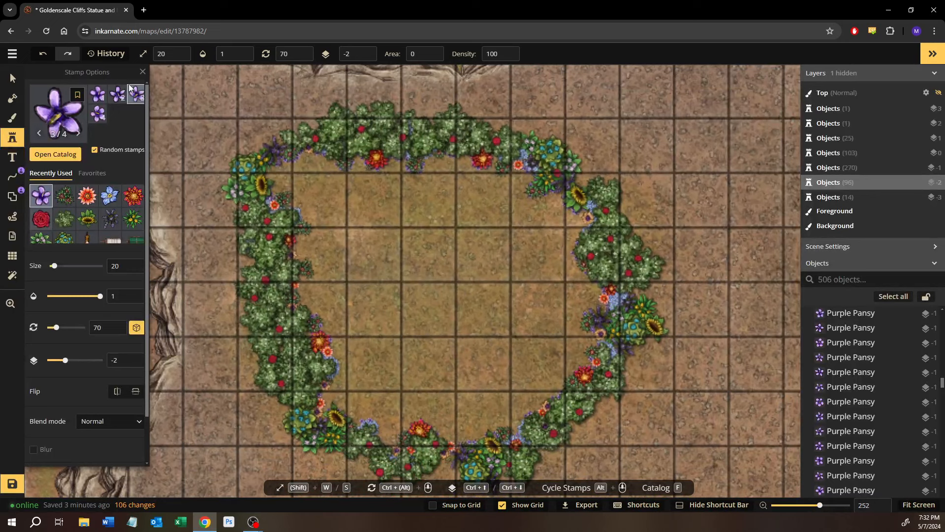
pyautogui.click(11, 75)
pyautogui.click(414, 273)
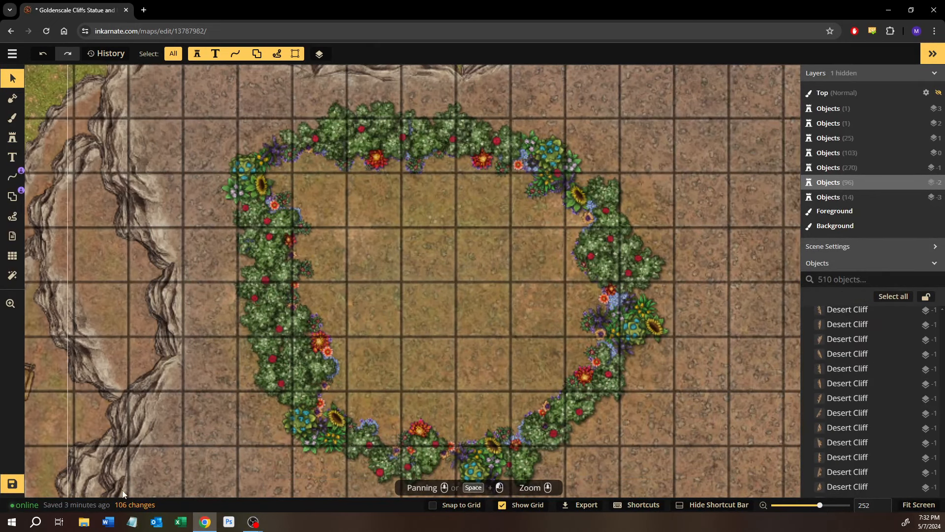
pyautogui.click(14, 484)
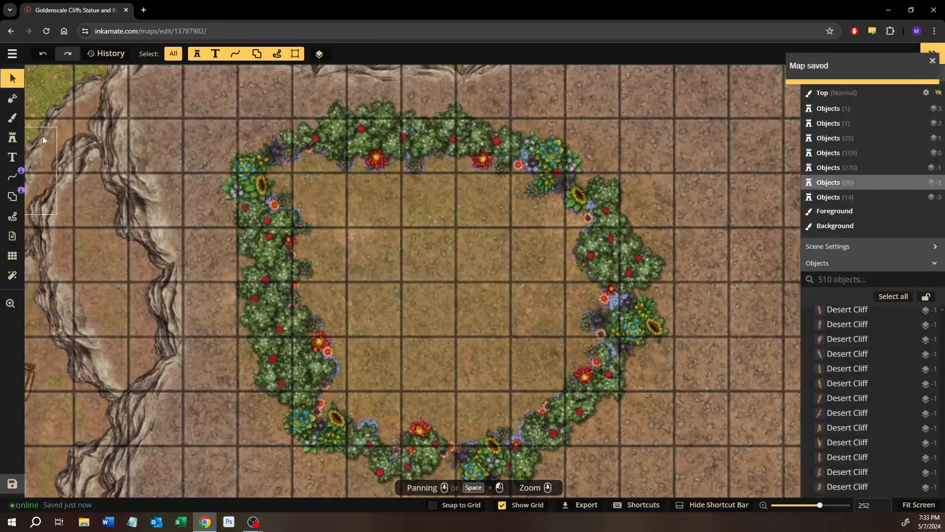
# Step: Search the stamp catalog for "boulder" and remove the Flowers tag filter
pyautogui.click(14, 139)
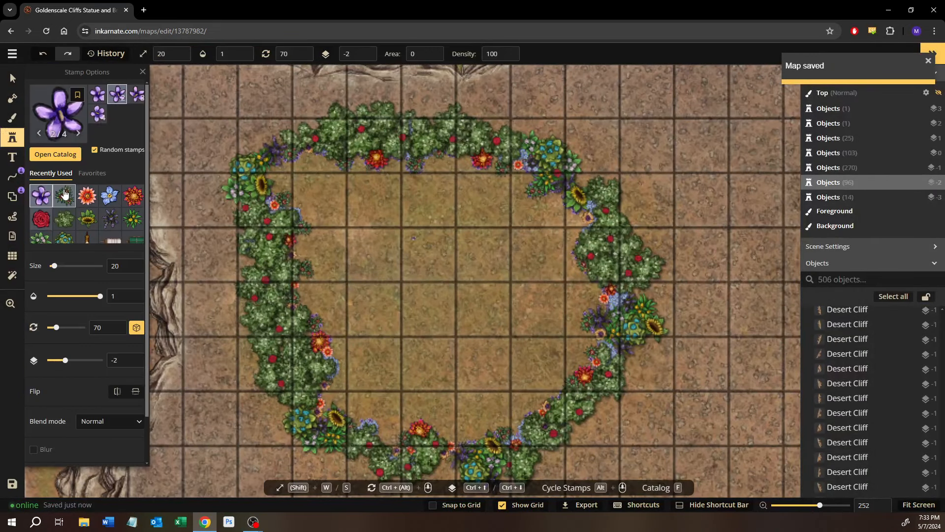
pyautogui.click(58, 154)
pyautogui.write('bould')
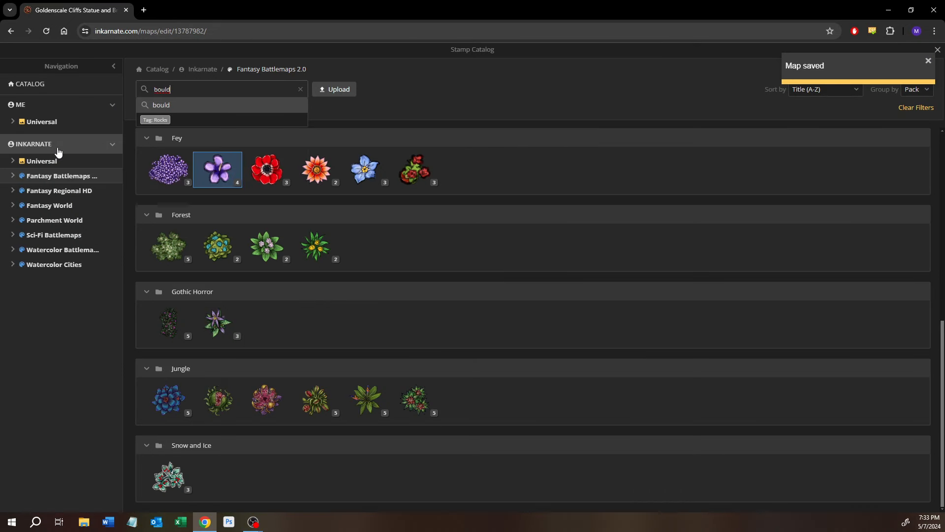
pyautogui.write('er')
pyautogui.press('Return')
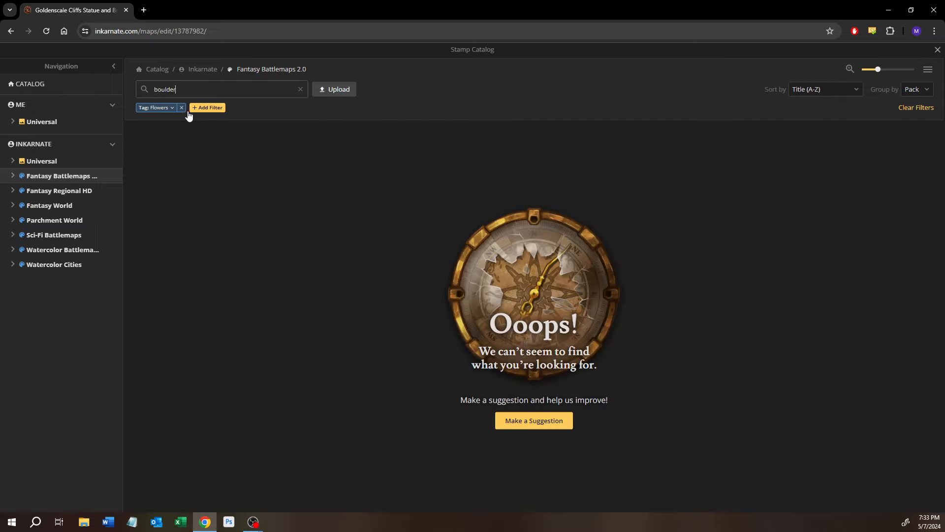
pyautogui.click(181, 108)
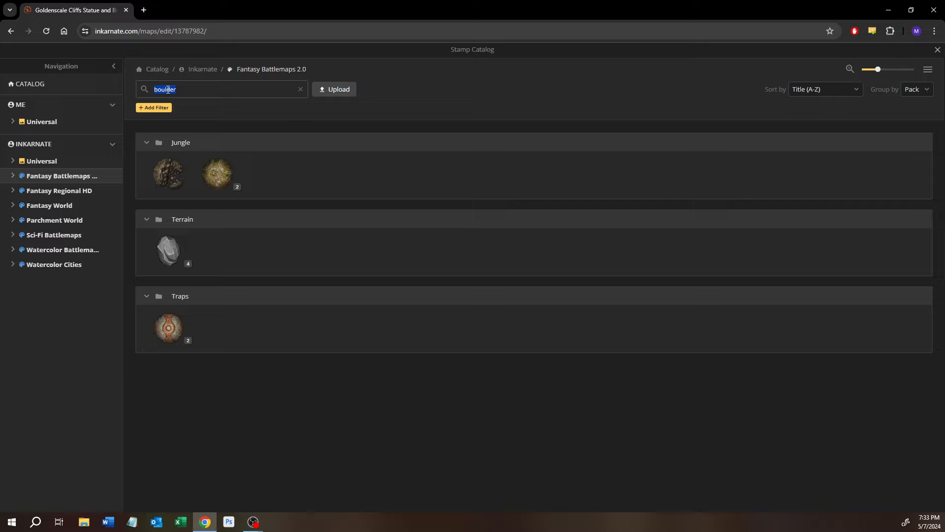
# Step: Search the stamp catalog for "rock" and choose the Big Rock stamp from the Terrain pack
pyautogui.write('rock')
pyautogui.press('Return')
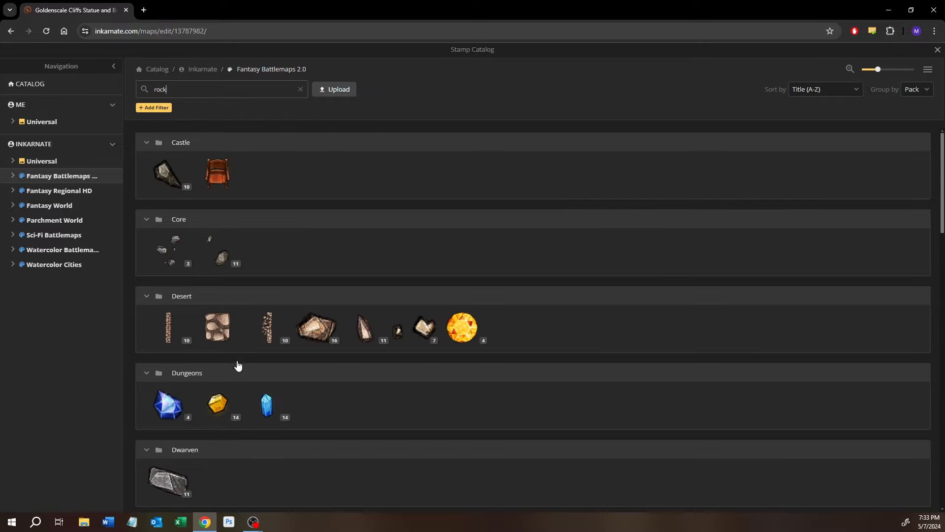
pyautogui.scroll(-15, 236, 350)
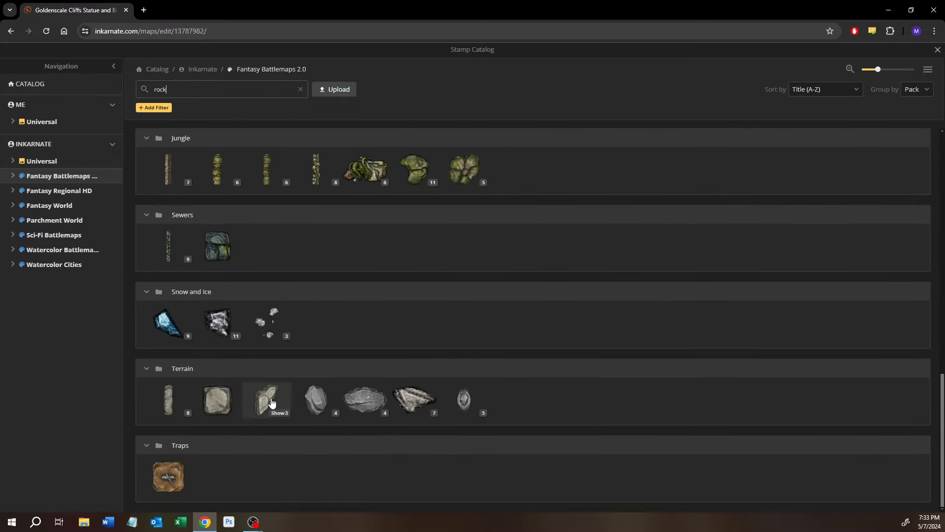
pyautogui.click(272, 403)
# Step: Place Big Rock variant 1 on the open ground south of the wagons and variant 3 just west of it
pyautogui.scroll(5, 525, 260)
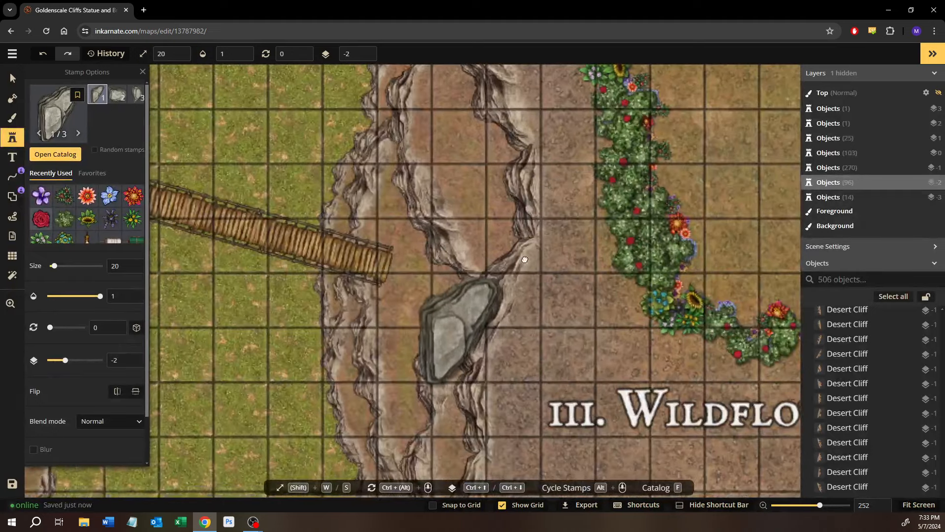
pyautogui.moveTo(525, 259); pyautogui.dragTo(598, 120)
pyautogui.moveTo(437, 335); pyautogui.dragTo(716, 155)
pyautogui.scroll(1, 426, 328)
pyautogui.moveTo(455, 215); pyautogui.dragTo(705, 367)
pyautogui.moveTo(418, 316); pyautogui.dragTo(658, 417)
pyautogui.moveTo(527, 345); pyautogui.dragTo(620, 306)
pyautogui.click(477, 323)
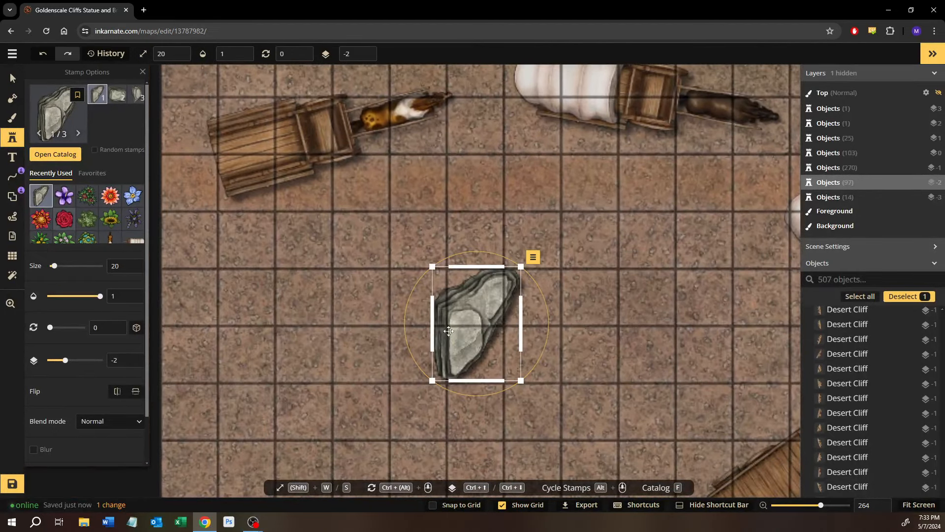
pyautogui.click(137, 94)
pyautogui.moveTo(485, 326); pyautogui.dragTo(456, 330)
pyautogui.click(329, 314)
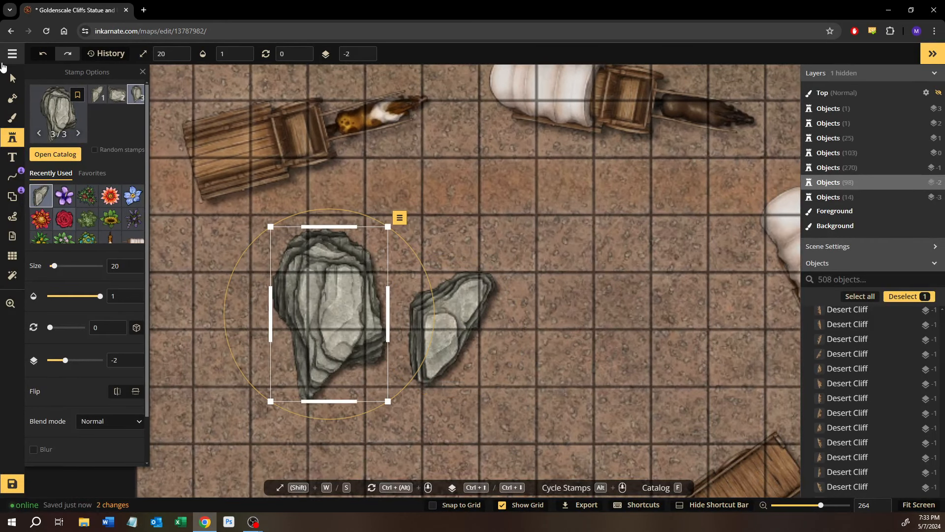
# Step: Set the smaller rock's layer to -1
pyautogui.click(6, 75)
pyautogui.click(416, 304)
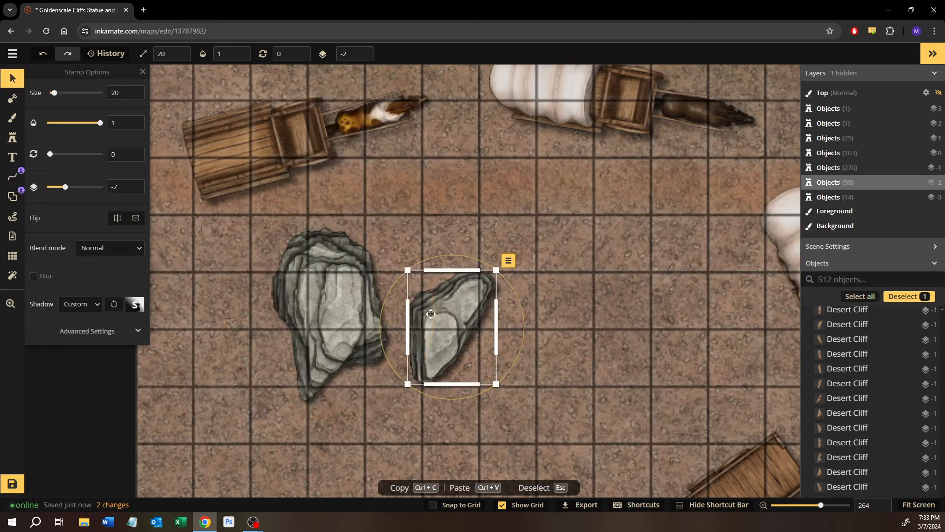
pyautogui.click(139, 184)
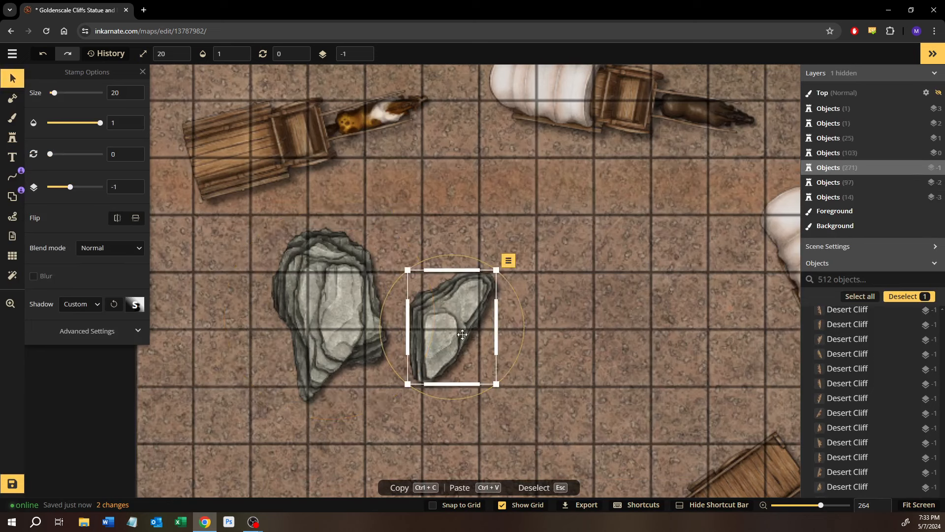
# Step: Move the smaller rock onto the larger one and rotate it to 73 degrees
pyautogui.moveTo(458, 334); pyautogui.dragTo(369, 327)
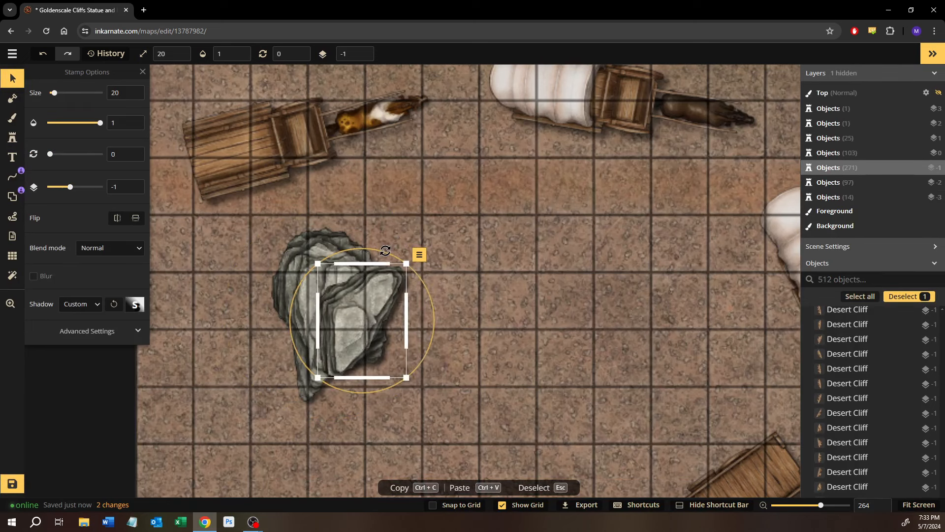
pyautogui.moveTo(386, 250); pyautogui.dragTo(429, 301)
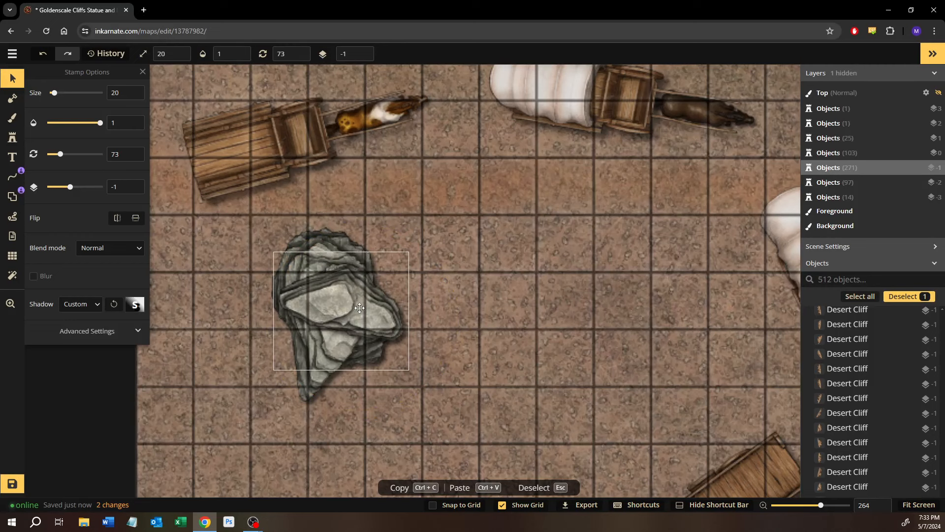
pyautogui.moveTo(360, 308); pyautogui.dragTo(359, 309)
# Step: Select both rocks together, move them east and rotate the pair to 81 degrees
pyautogui.click(465, 336)
pyautogui.moveTo(456, 403); pyautogui.dragTo(434, 334)
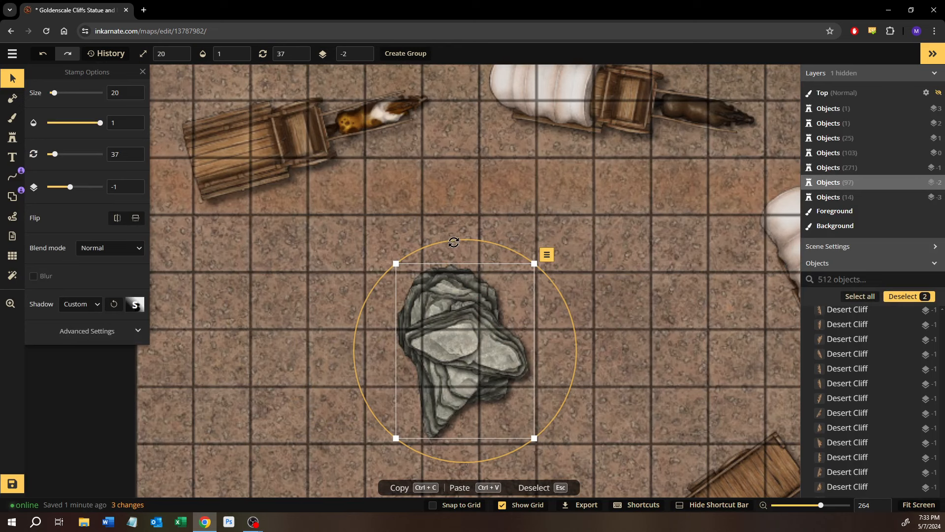
pyautogui.moveTo(453, 242); pyautogui.dragTo(529, 271)
pyautogui.moveTo(582, 290); pyautogui.dragTo(448, 273)
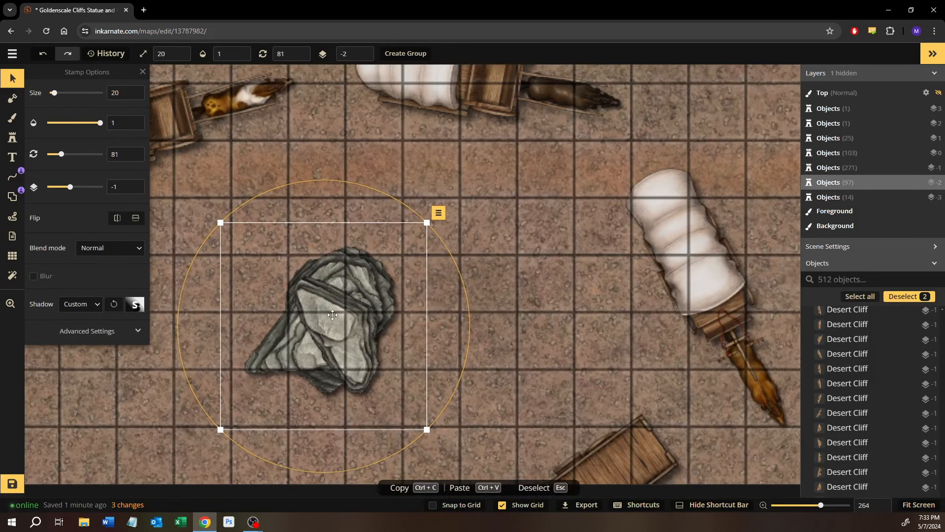
pyautogui.moveTo(332, 315); pyautogui.dragTo(349, 299)
# Step: Reselect the stacked rock pair and shift it slightly farther east, about half a grid square
pyautogui.moveTo(514, 288); pyautogui.dragTo(512, 308)
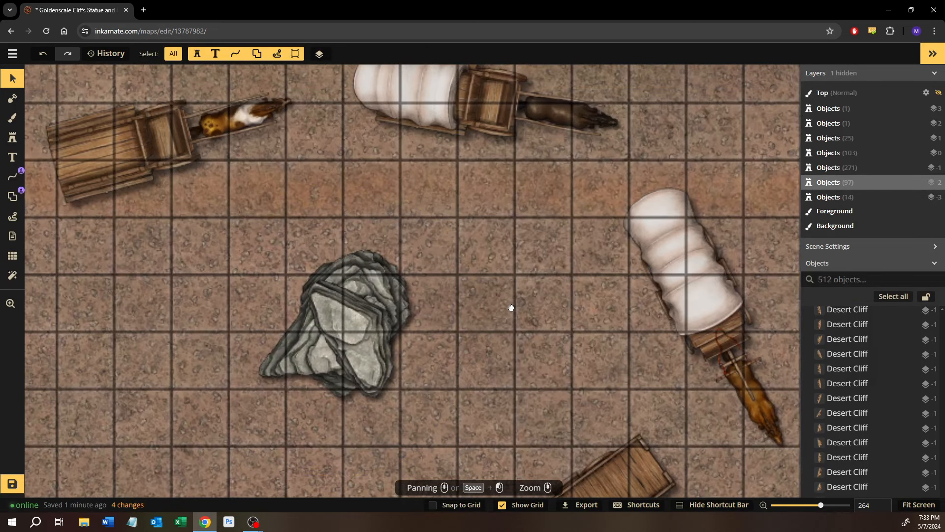
pyautogui.click(321, 294)
pyautogui.moveTo(213, 253); pyautogui.dragTo(389, 381)
pyautogui.moveTo(373, 310); pyautogui.dragTo(408, 310)
pyautogui.click(549, 330)
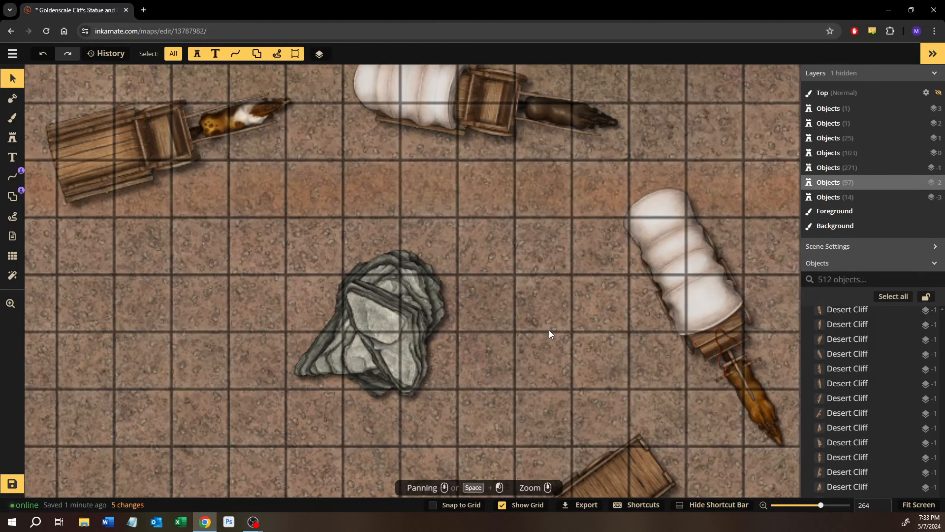
# Step: Place Big Rock variant 2 against the southeast side of the stacked rocks, on layer -1
pyautogui.moveTo(549, 330); pyautogui.dragTo(480, 359)
pyautogui.scroll(-4, 475, 361)
pyautogui.scroll(1, 402, 347)
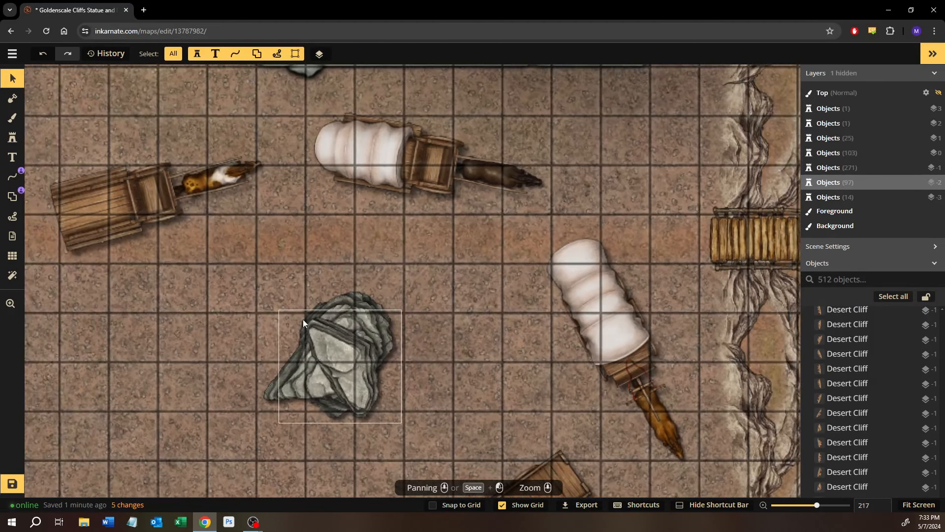
pyautogui.click(18, 137)
pyautogui.click(118, 96)
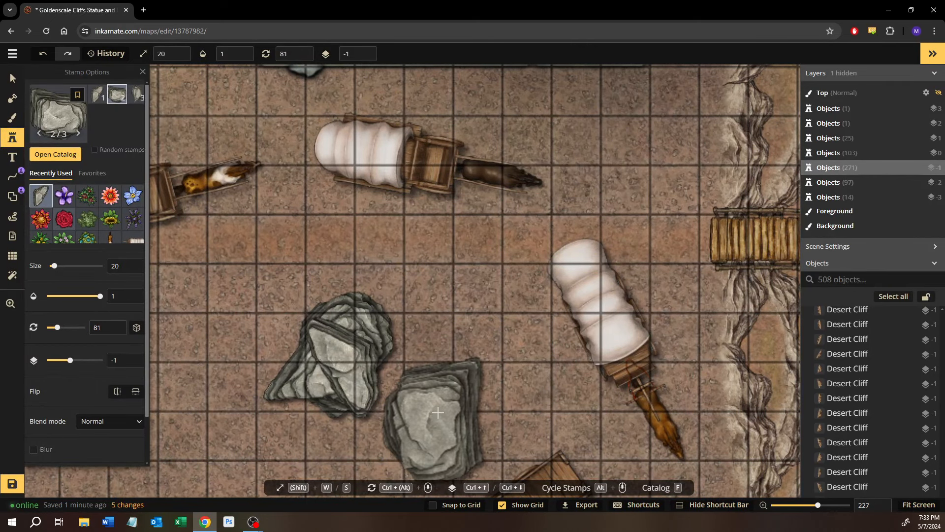
pyautogui.moveTo(437, 414); pyautogui.dragTo(469, 325)
pyautogui.click(453, 328)
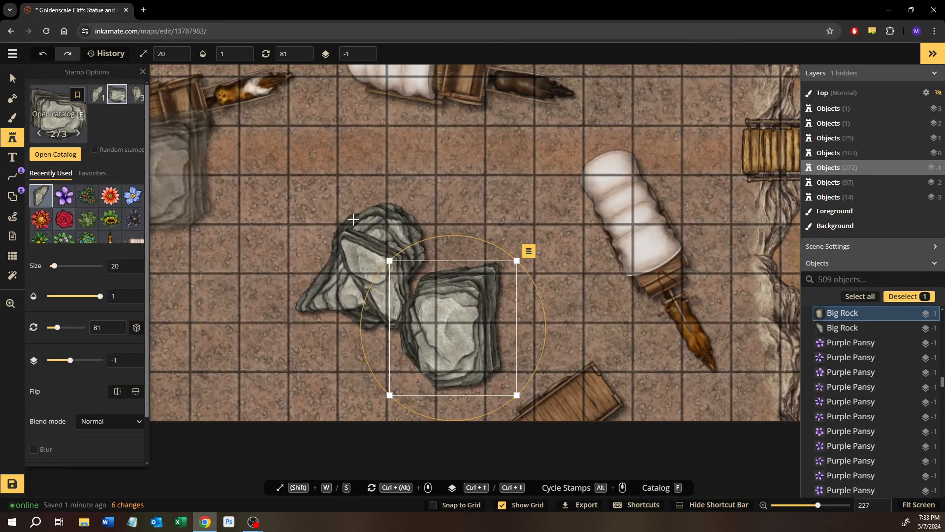
# Step: Put the newly placed southeast rock on layer -2 and shrink it to size 16
pyautogui.click(134, 364)
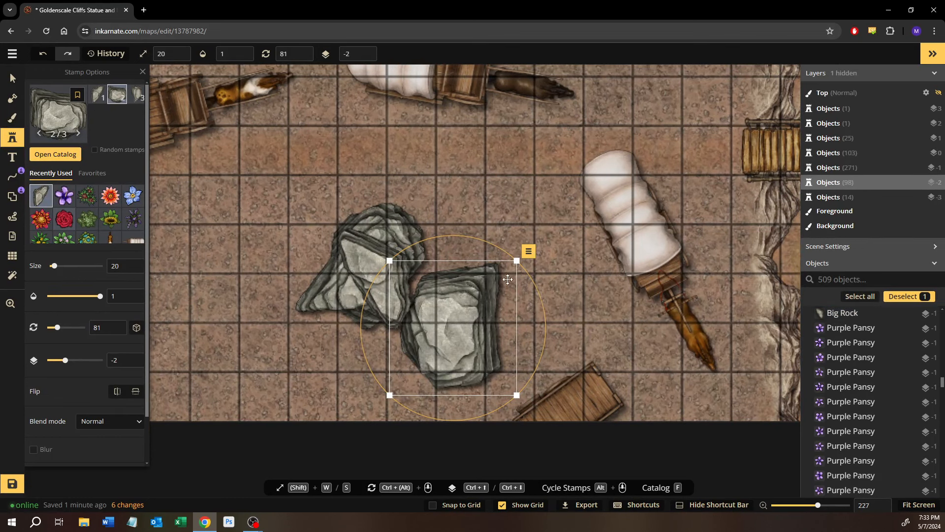
pyautogui.moveTo(517, 394); pyautogui.dragTo(489, 366)
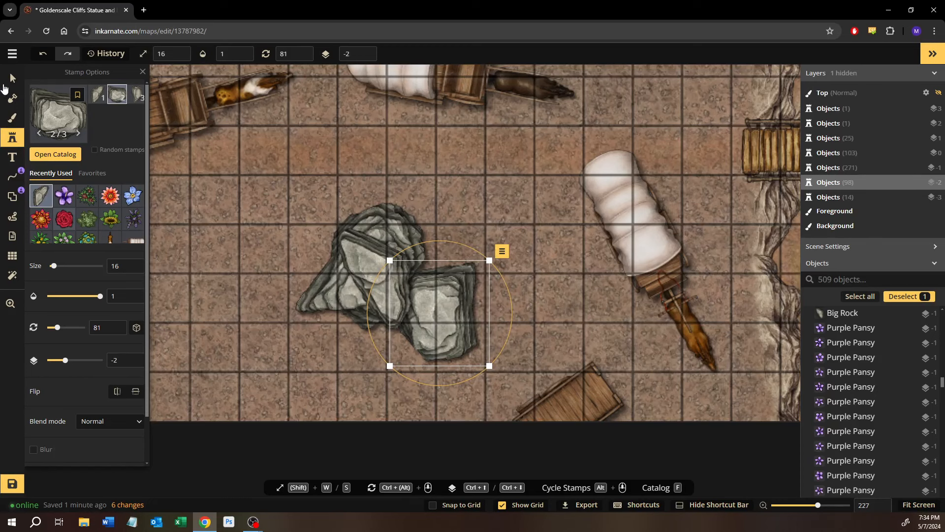
# Step: Move the top rock of the stack slightly east over the southeast rock and rotate it to 103 degrees
pyautogui.click(13, 79)
pyautogui.click(373, 261)
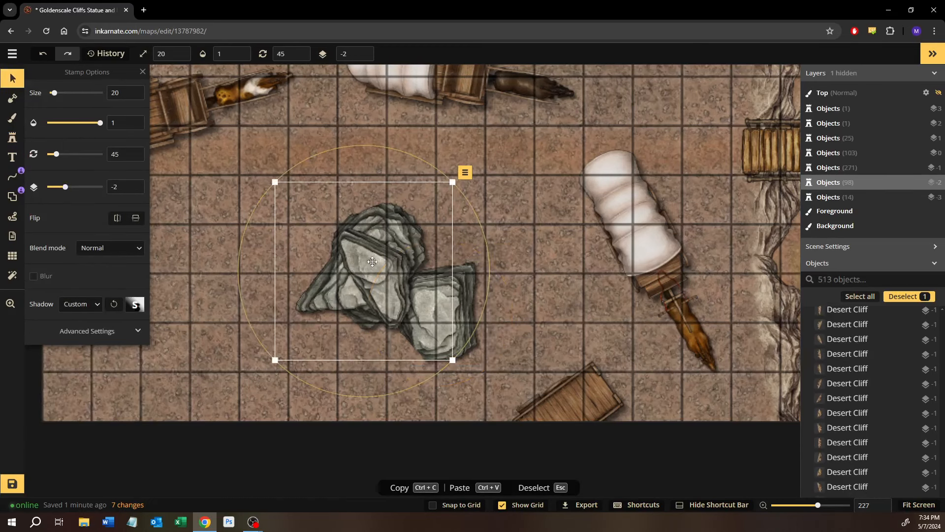
pyautogui.click(386, 285)
pyautogui.moveTo(386, 286); pyautogui.dragTo(406, 289)
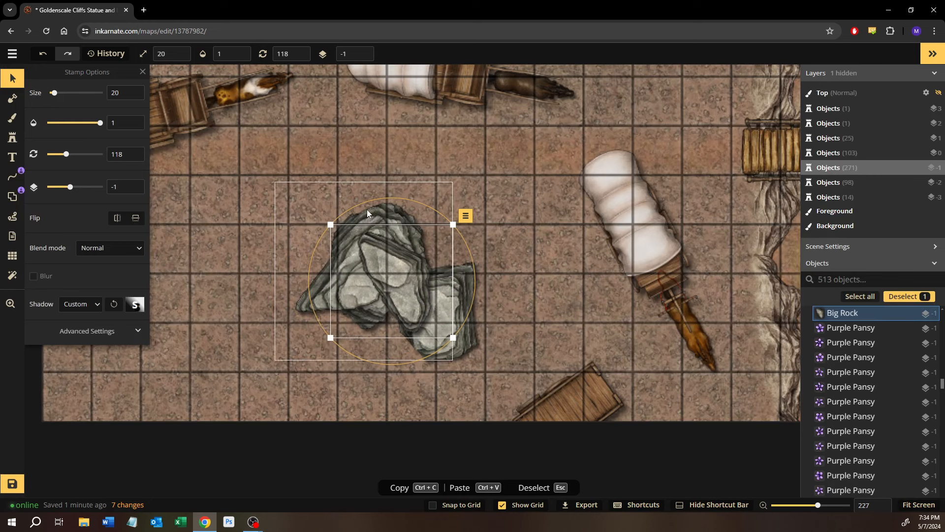
pyautogui.moveTo(363, 203); pyautogui.dragTo(337, 202)
pyautogui.moveTo(406, 284); pyautogui.dragTo(410, 289)
pyautogui.click(519, 212)
# Step: Shrink the top rock of the formation to size 18
pyautogui.moveTo(449, 256); pyautogui.dragTo(436, 288)
pyautogui.click(376, 318)
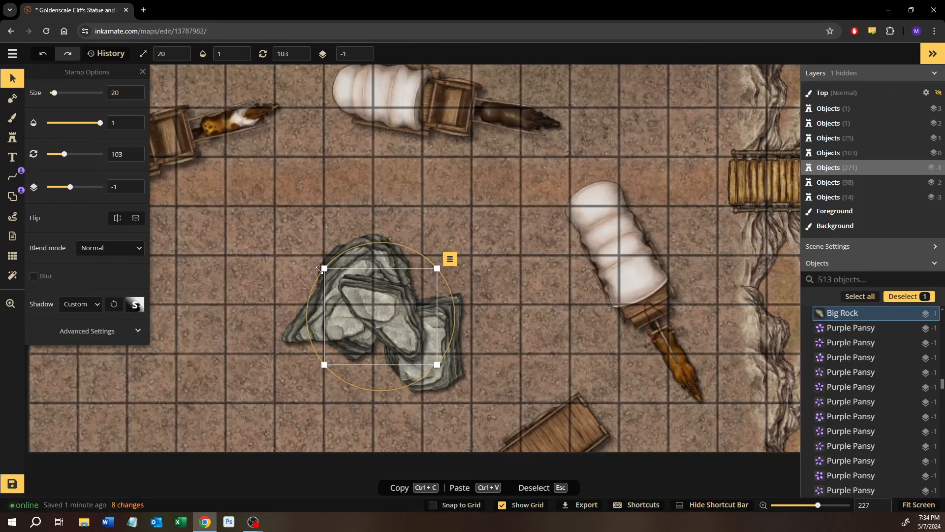
pyautogui.moveTo(324, 274); pyautogui.dragTo(327, 281)
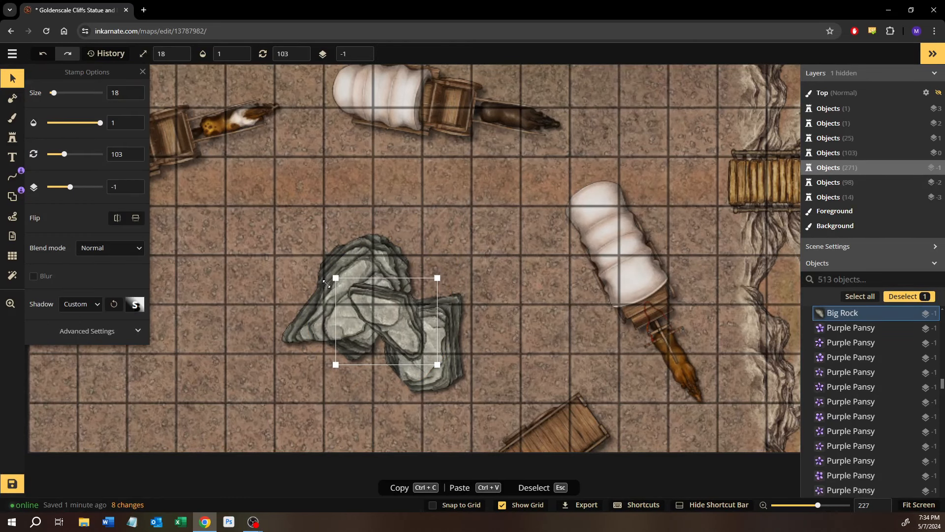
pyautogui.click(485, 251)
# Step: Load the formation's large base rock as the stamp and place a copy on the eastern cliff beside the slanted bridge's end
pyautogui.moveTo(531, 322); pyautogui.dragTo(571, 373)
pyautogui.moveTo(497, 300); pyautogui.dragTo(516, 270)
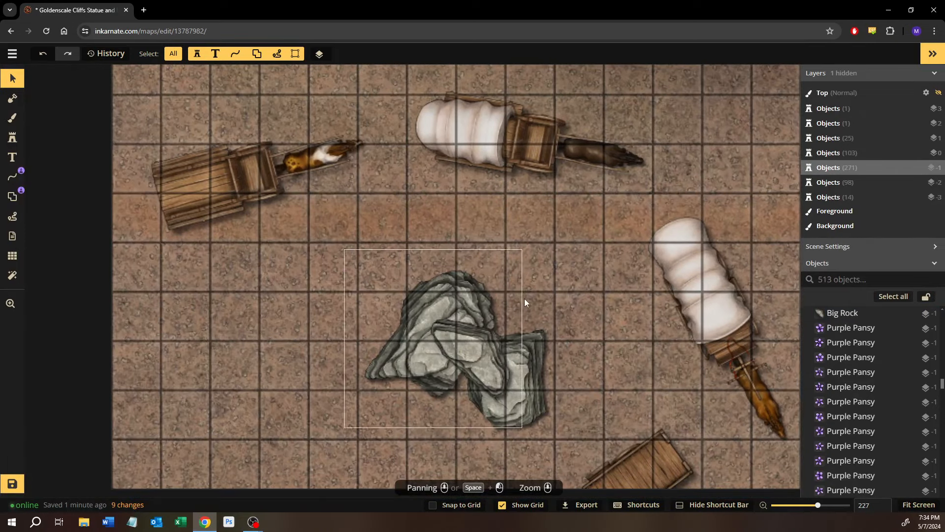
pyautogui.scroll(-5, 525, 303)
pyautogui.moveTo(577, 300); pyautogui.dragTo(260, 347)
pyautogui.moveTo(520, 247); pyautogui.dragTo(566, 286)
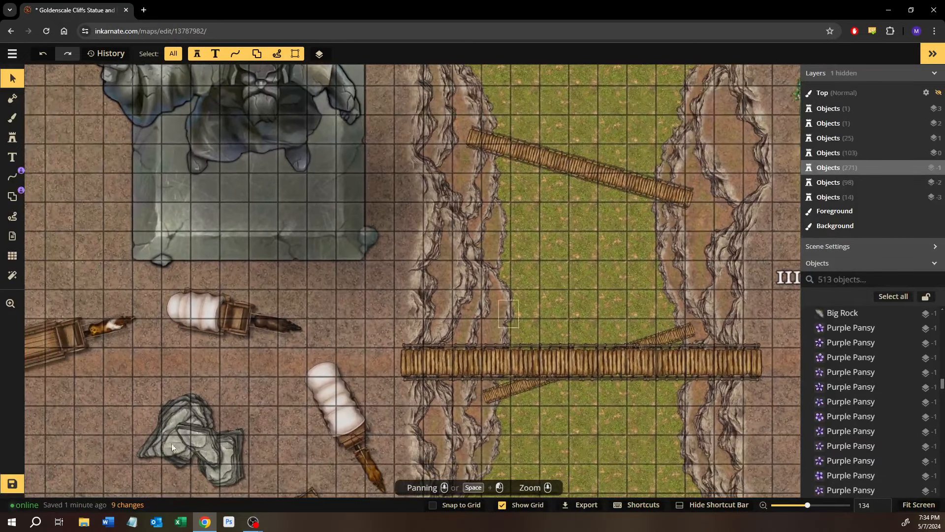
pyautogui.click(204, 433)
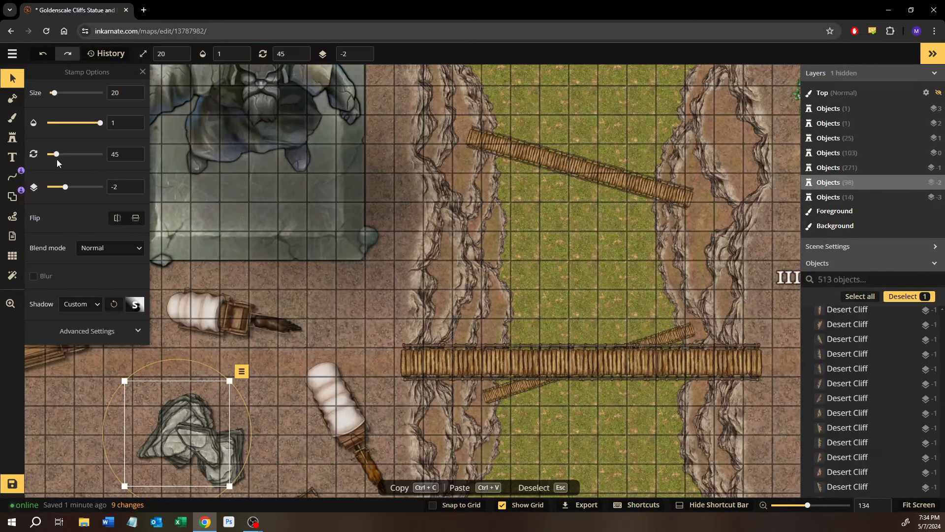
pyautogui.click(14, 142)
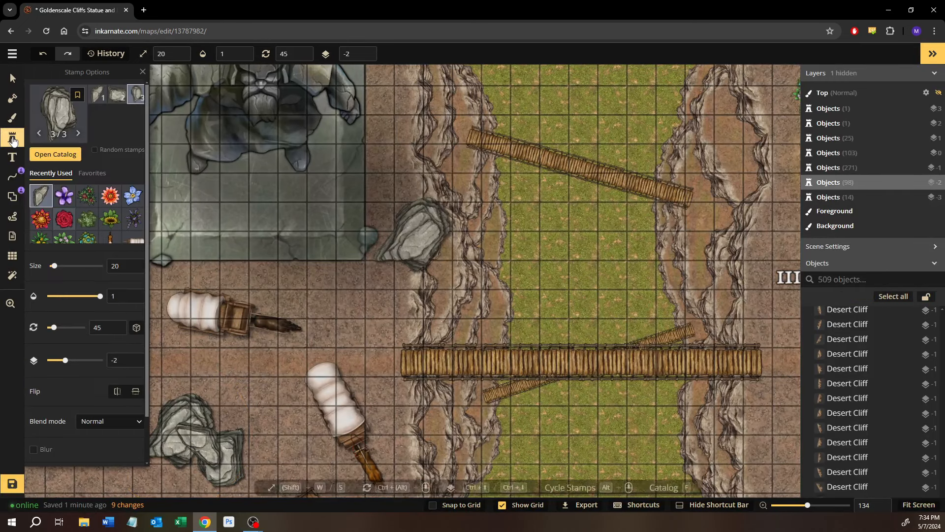
pyautogui.moveTo(779, 266); pyautogui.dragTo(610, 336)
pyautogui.scroll(5, 554, 292)
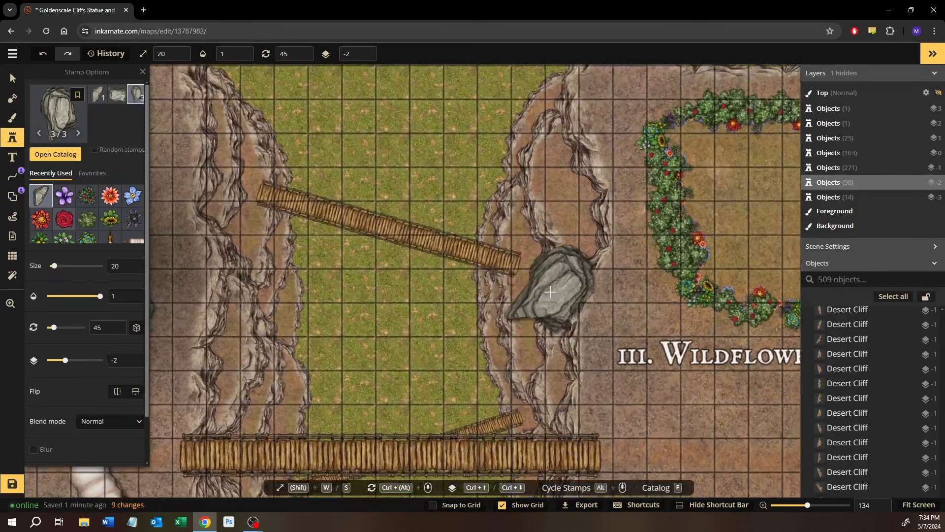
pyautogui.click(547, 284)
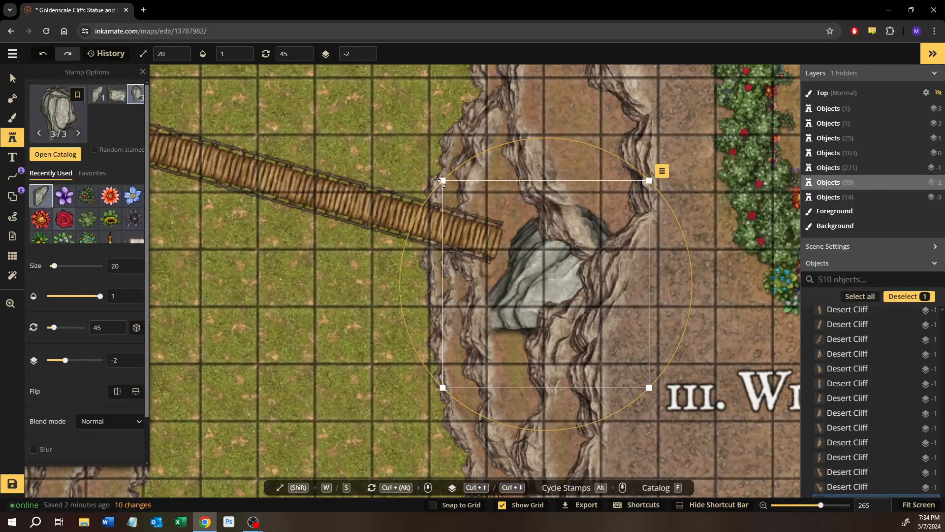
# Step: Fit the new rock onto the cliff ledge north of the slanted bridge's eastern end, at size 7 and rotated to 355 degrees
pyautogui.moveTo(441, 387); pyautogui.dragTo(633, 271)
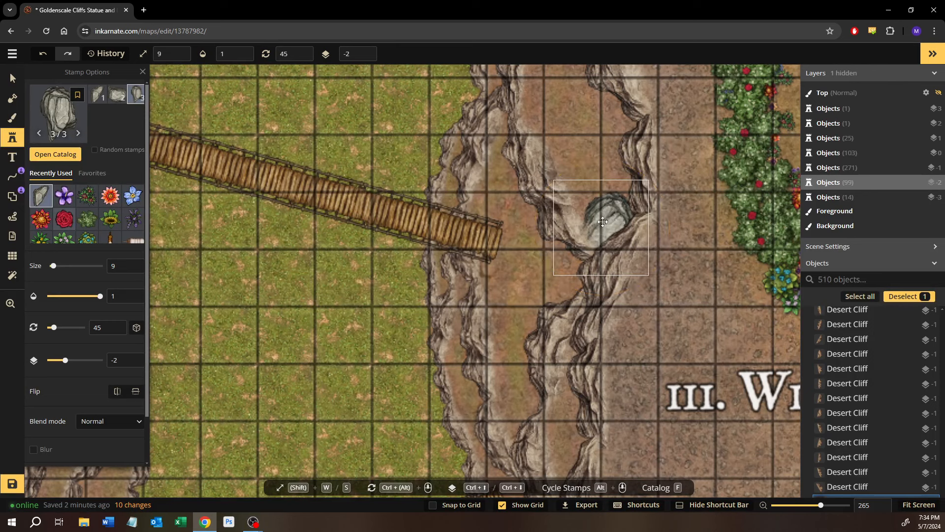
pyautogui.moveTo(613, 217); pyautogui.dragTo(540, 297)
pyautogui.moveTo(542, 298); pyautogui.dragTo(509, 261)
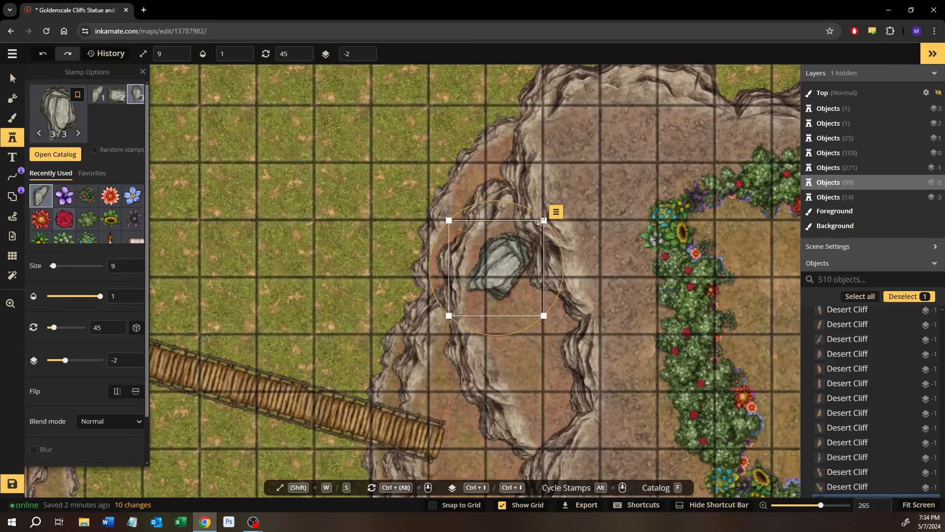
pyautogui.moveTo(543, 222); pyautogui.dragTo(525, 241)
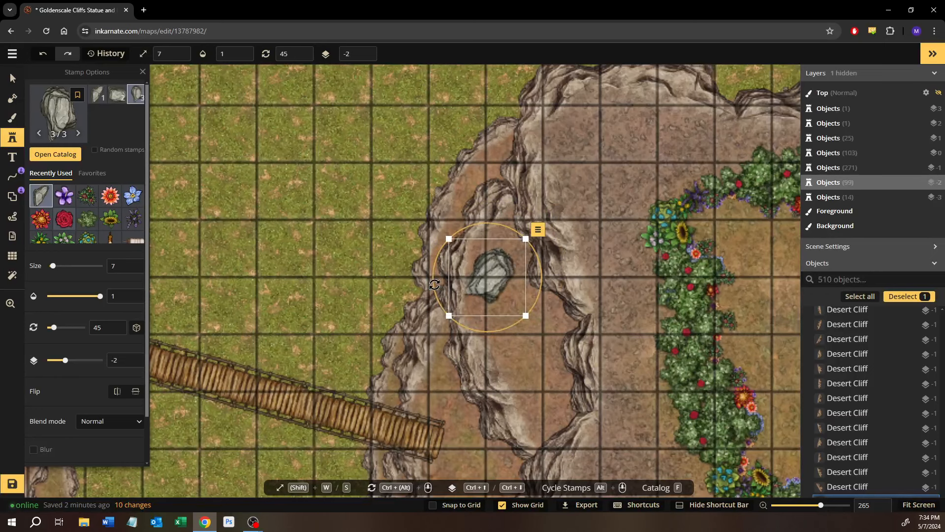
pyautogui.moveTo(435, 286); pyautogui.dragTo(467, 315)
pyautogui.moveTo(501, 270); pyautogui.dragTo(514, 265)
# Step: Tint the ledge rock to match the cliffs with hue -45 and saturation 147
pyautogui.scroll(5, 514, 264)
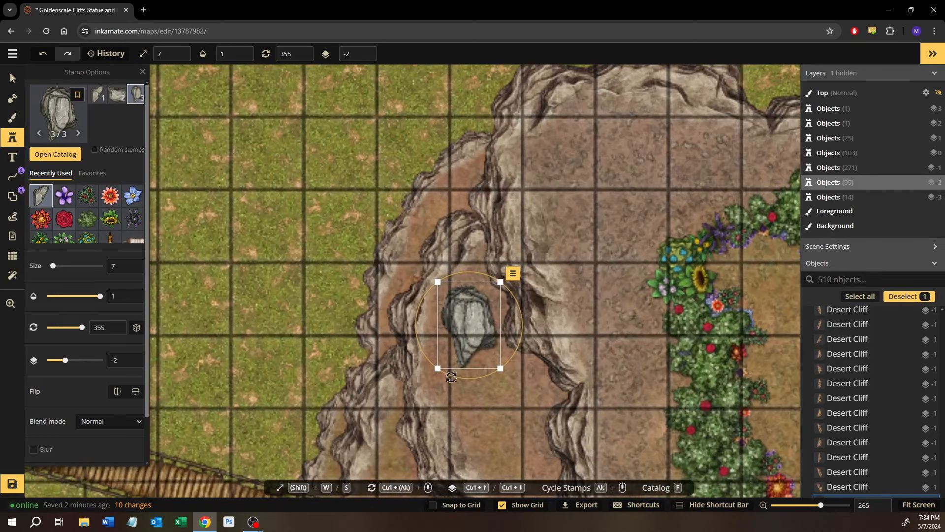
pyautogui.scroll(-2, 68, 393)
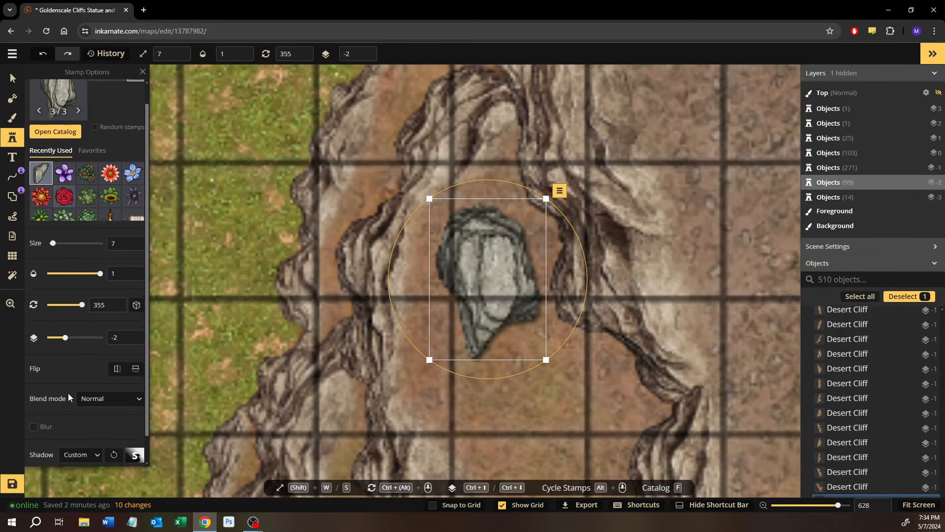
pyautogui.click(70, 449)
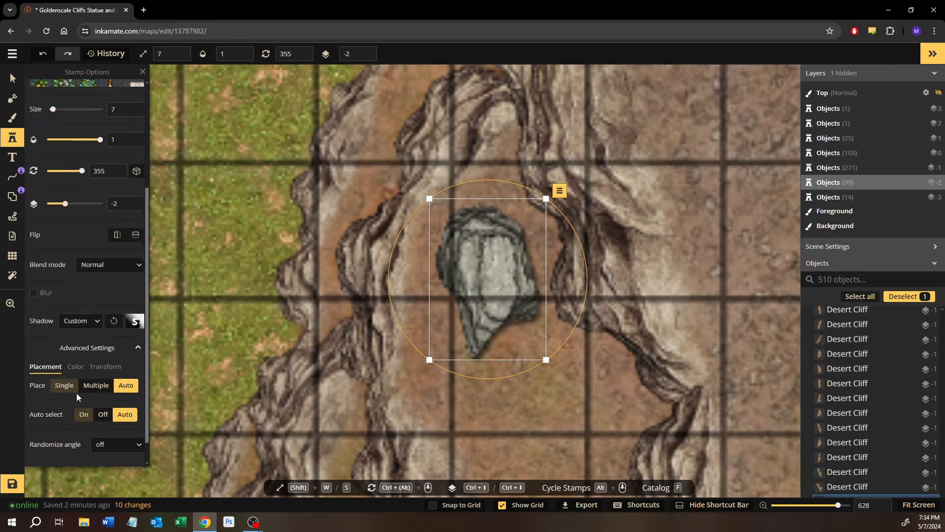
pyautogui.click(75, 339)
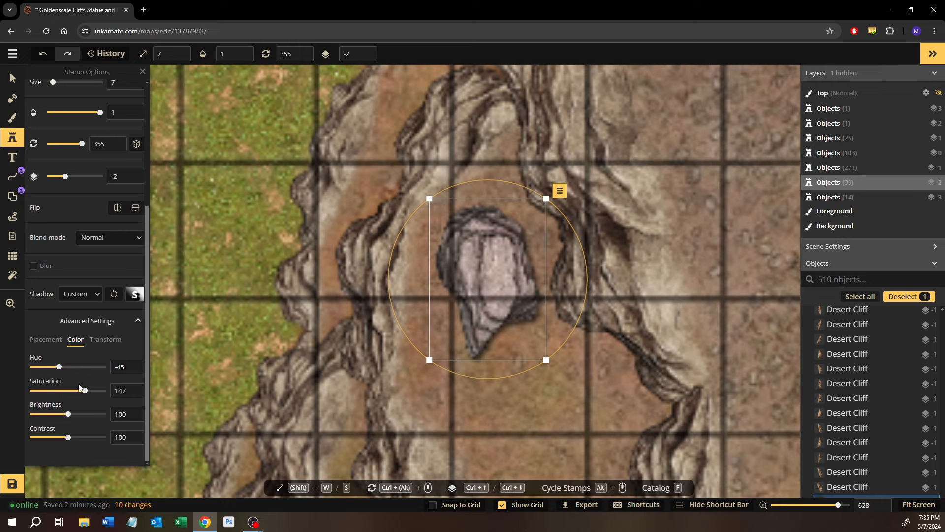
pyautogui.click(13, 79)
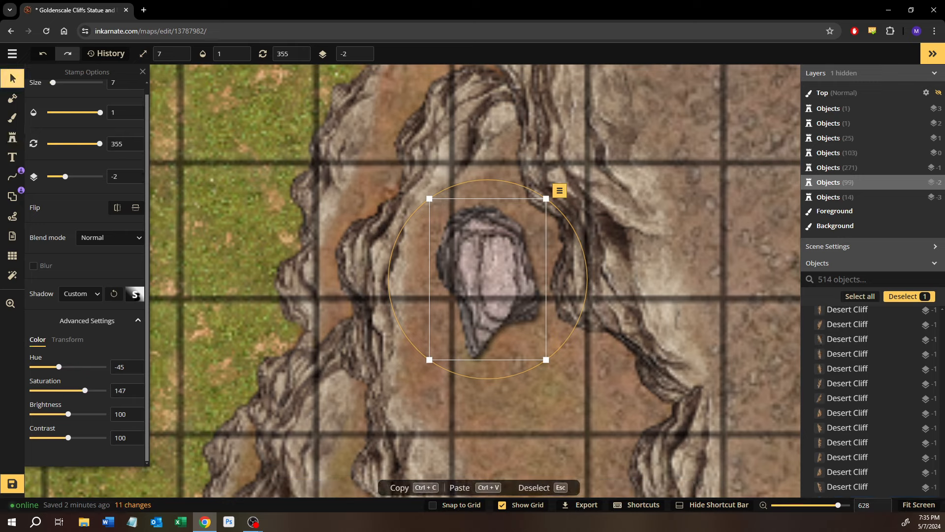
# Step: Close the Streamable video tab and return to the map
pyautogui.hotkey('alt', 'Tab')
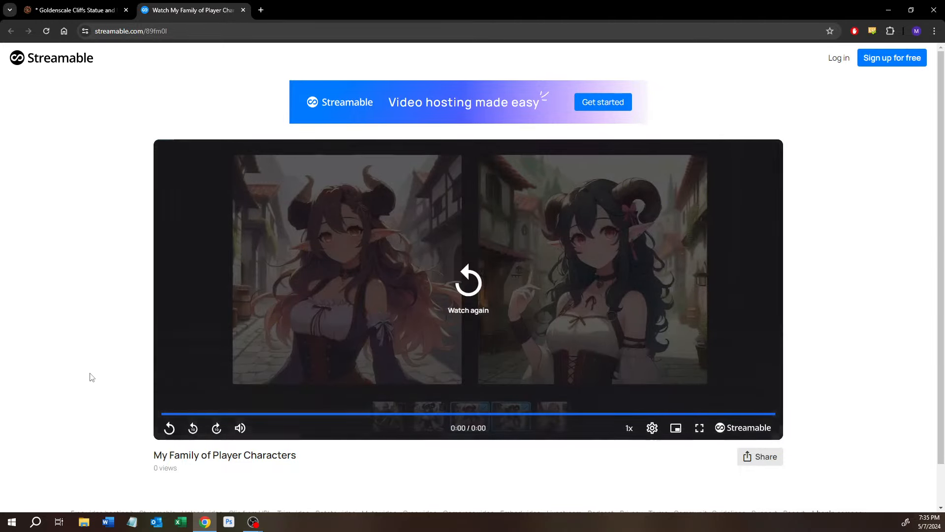
pyautogui.middleClick(186, 5)
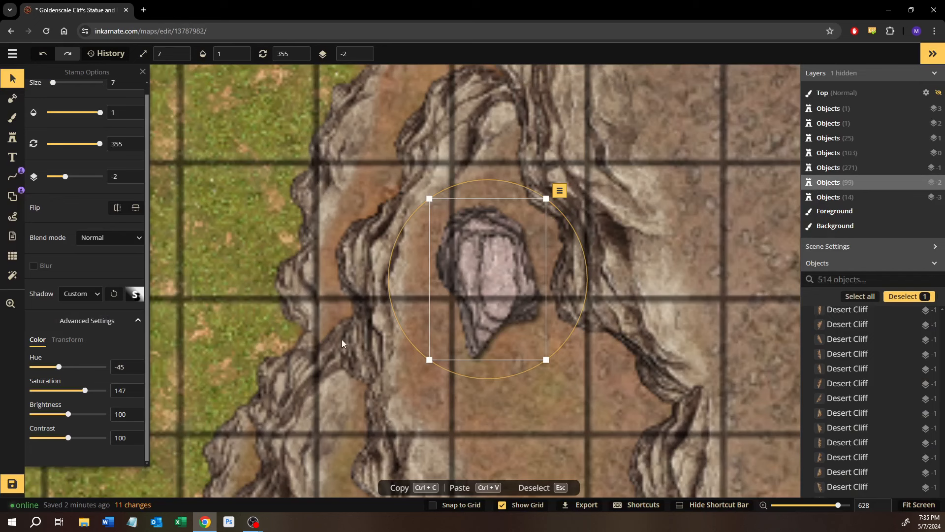
# Step: Load the tinted ledge rock as the active stamp and switch it to Big Rock variant 1
pyautogui.click(500, 383)
pyautogui.moveTo(542, 367); pyautogui.dragTo(456, 249)
pyautogui.scroll(-3, 458, 250)
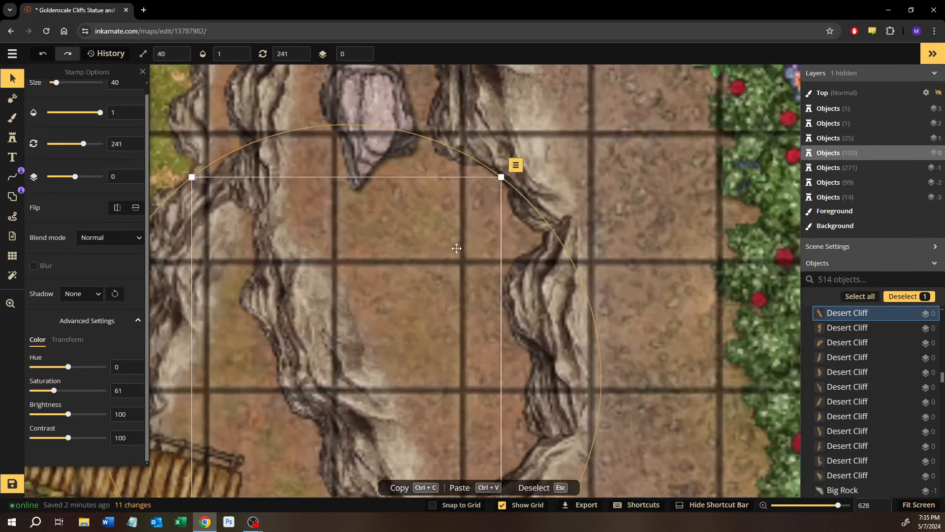
pyautogui.click(591, 247)
pyautogui.scroll(-3, 582, 277)
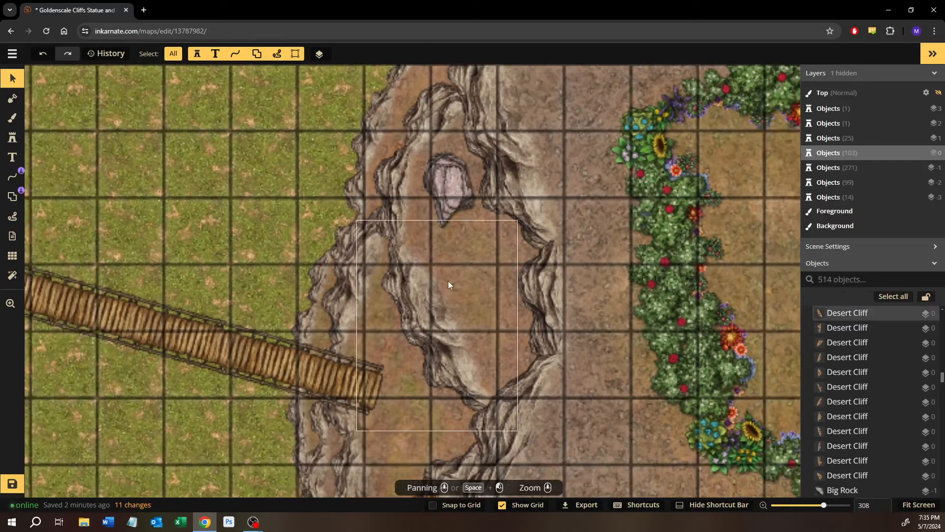
pyautogui.moveTo(439, 289); pyautogui.dragTo(478, 253)
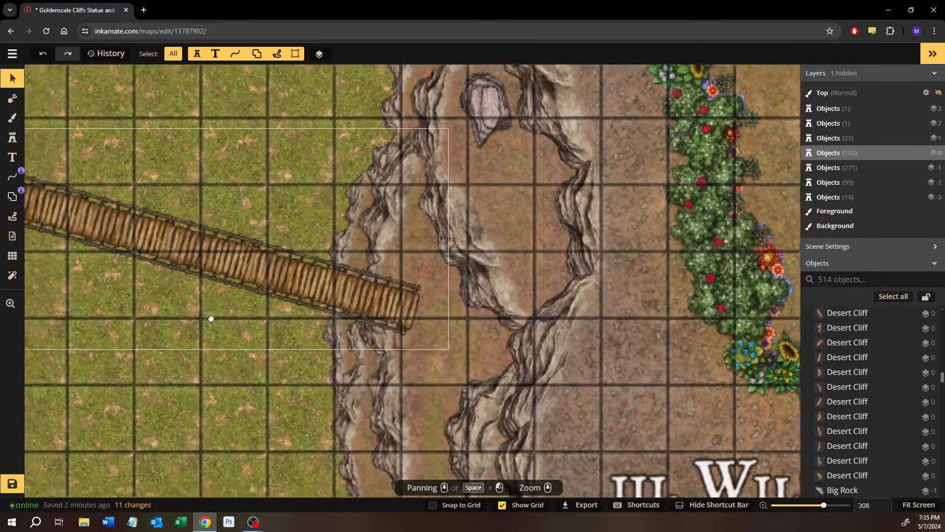
pyautogui.moveTo(211, 318); pyautogui.dragTo(414, 238)
pyautogui.scroll(-3, 272, 348)
pyautogui.moveTo(587, 160); pyautogui.dragTo(537, 203)
pyautogui.click(549, 144)
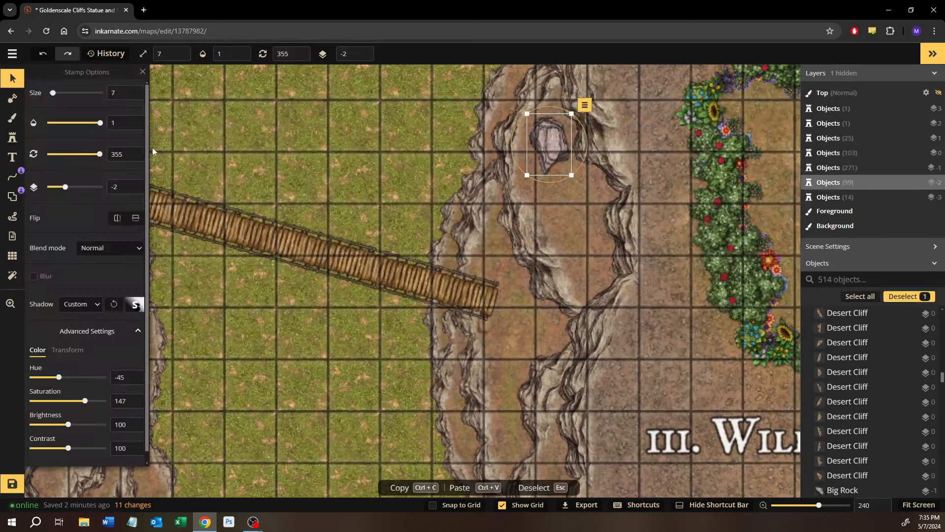
pyautogui.click(13, 138)
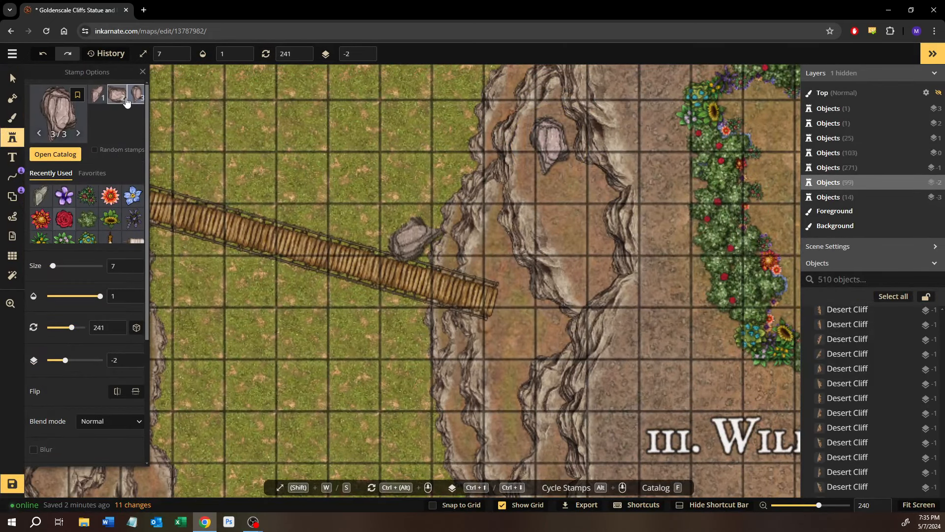
pyautogui.click(104, 99)
# Step: Place the tinted rock at size 6 partly under the wide bridge at the western cliff, rotated to 119 degrees
pyautogui.moveTo(195, 236); pyautogui.dragTo(372, 345)
pyautogui.scroll(5, 310, 392)
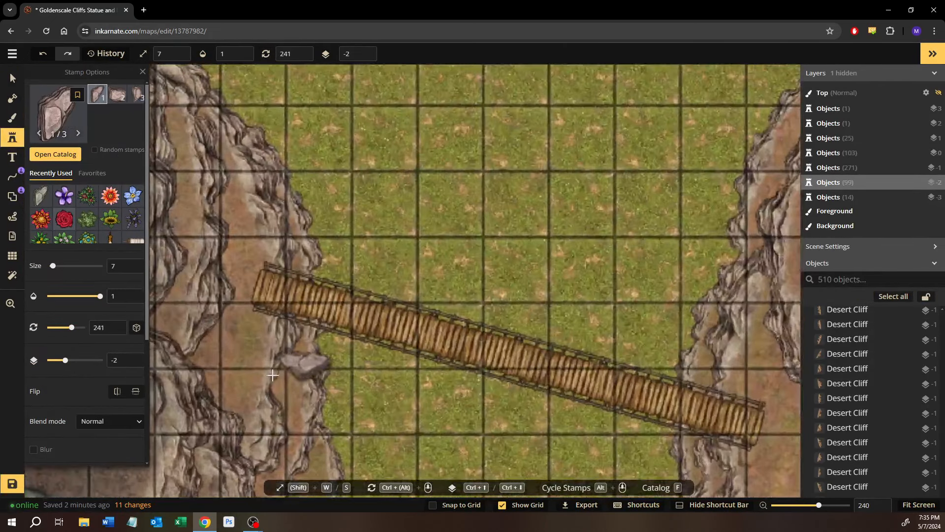
pyautogui.moveTo(308, 397); pyautogui.dragTo(332, 132)
pyautogui.moveTo(382, 340); pyautogui.dragTo(402, 172)
pyautogui.moveTo(366, 306); pyautogui.dragTo(380, 192)
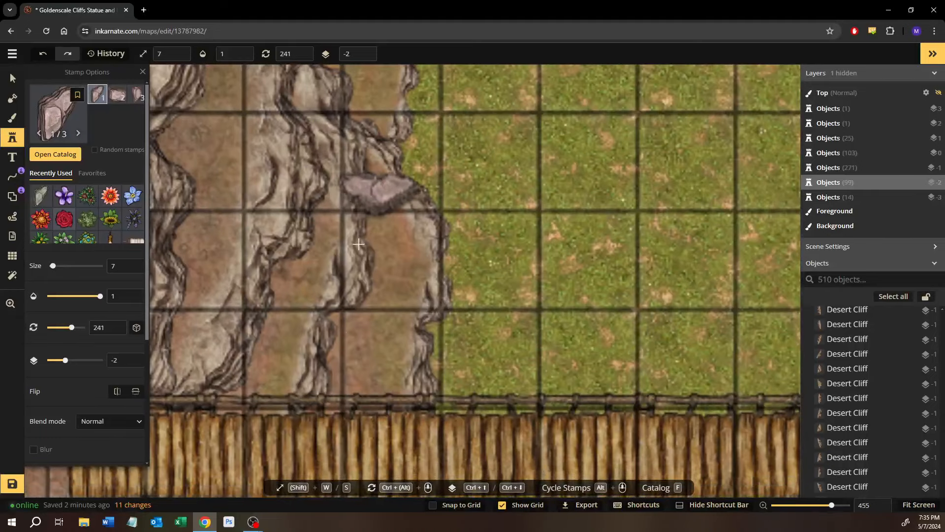
pyautogui.moveTo(354, 340); pyautogui.dragTo(272, 221)
pyautogui.click(367, 224)
pyautogui.moveTo(404, 177); pyautogui.dragTo(340, 192)
pyautogui.moveTo(362, 230); pyautogui.dragTo(368, 246)
pyautogui.click(12, 79)
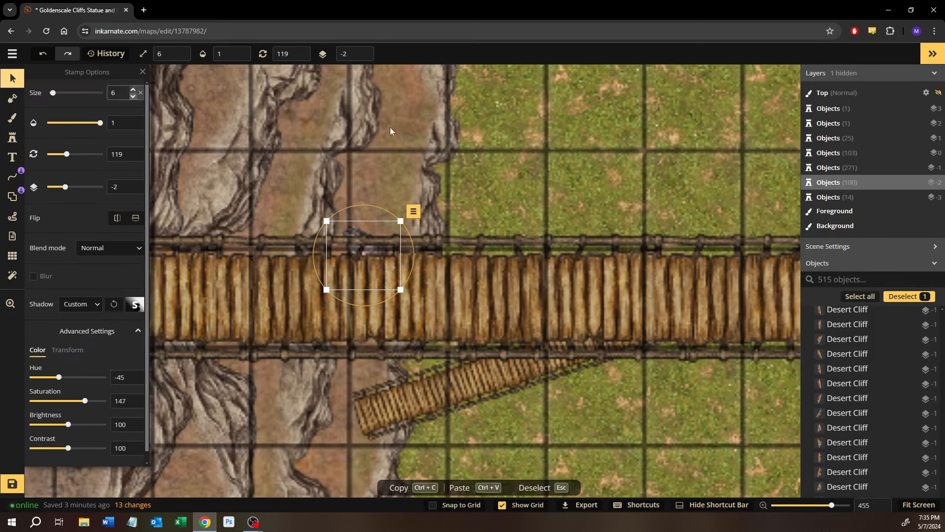
pyautogui.click(534, 133)
# Step: Place tinted Big Rock variant 2 at size 4 at the foot of the western cliff near the map's southern edge
pyautogui.scroll(-5, 553, 158)
pyautogui.moveTo(608, 379); pyautogui.dragTo(461, 276)
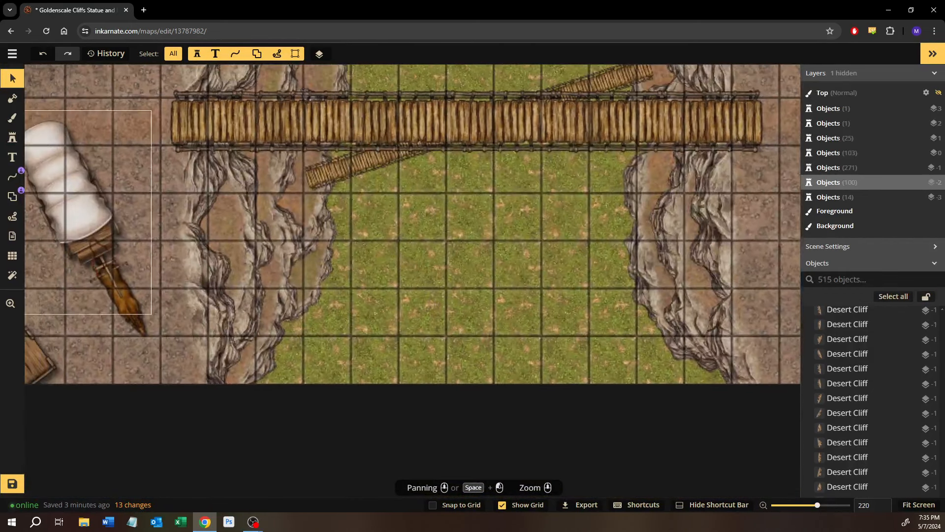
pyautogui.click(12, 138)
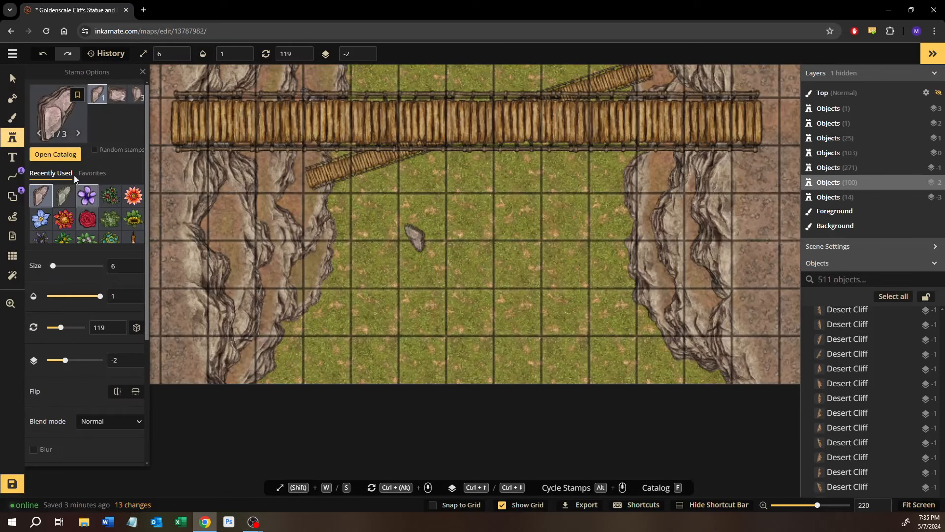
pyautogui.click(117, 95)
pyautogui.scroll(5, 306, 286)
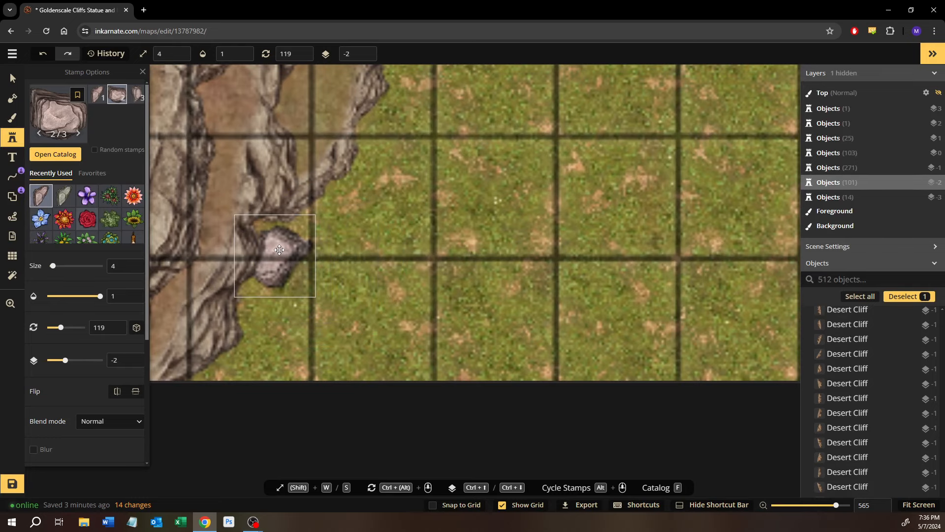
pyautogui.moveTo(323, 271); pyautogui.dragTo(356, 299)
# Step: Place tinted Big Rock variant 3 at size 4 against the foot of the eastern cliff, north of the narrow bridge, and lower it to layer -3
pyautogui.moveTo(584, 147); pyautogui.dragTo(435, 275)
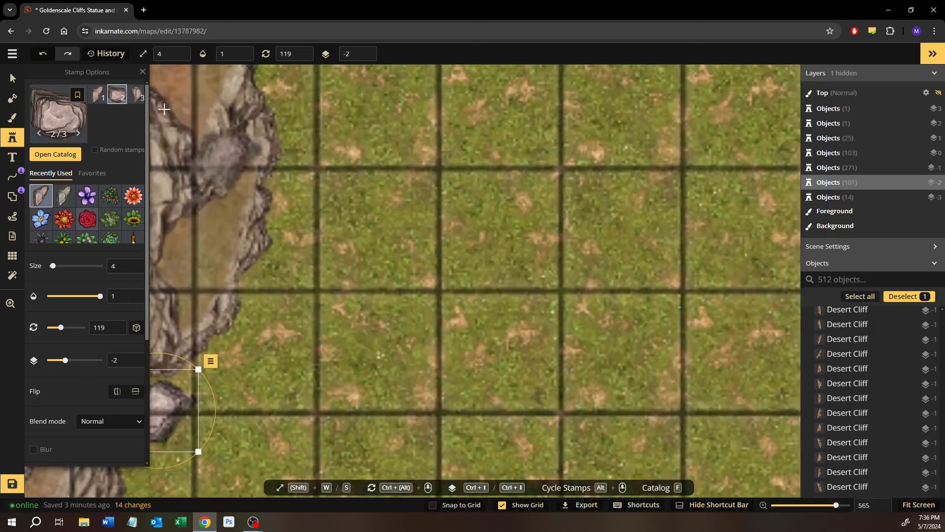
pyautogui.click(140, 99)
pyautogui.moveTo(522, 138); pyautogui.dragTo(297, 349)
pyautogui.moveTo(510, 218); pyautogui.dragTo(261, 293)
pyautogui.moveTo(460, 179); pyautogui.dragTo(344, 294)
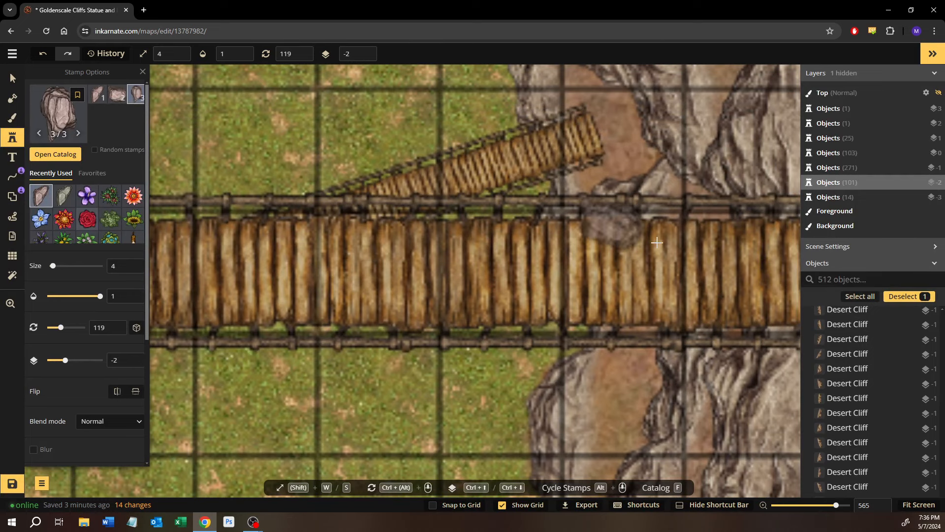
pyautogui.moveTo(470, 189); pyautogui.dragTo(481, 438)
pyautogui.moveTo(416, 241); pyautogui.dragTo(447, 421)
pyautogui.moveTo(395, 220); pyautogui.dragTo(460, 371)
pyautogui.moveTo(378, 183); pyautogui.dragTo(426, 312)
pyautogui.moveTo(412, 212); pyautogui.dragTo(387, 349)
pyautogui.moveTo(464, 251); pyautogui.dragTo(438, 357)
pyautogui.moveTo(542, 216); pyautogui.dragTo(508, 295)
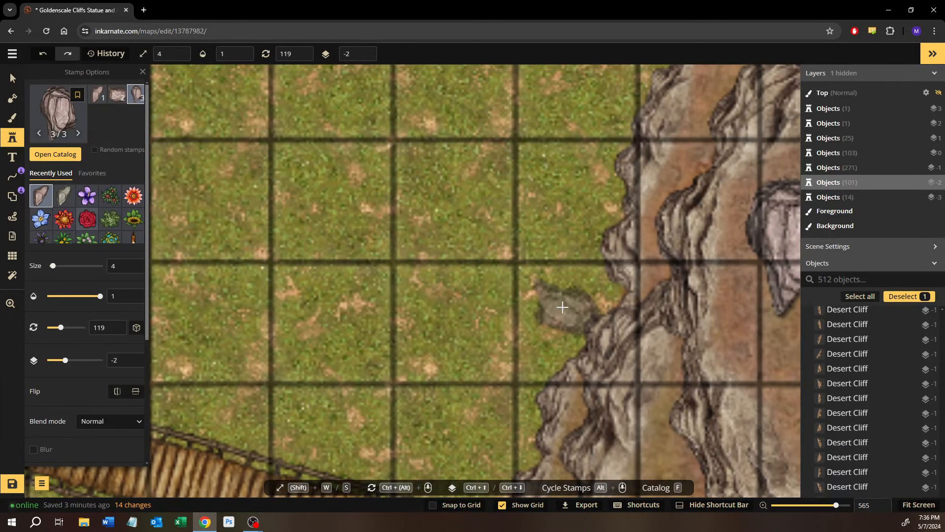
pyautogui.click(561, 307)
pyautogui.moveTo(562, 308); pyautogui.dragTo(575, 312)
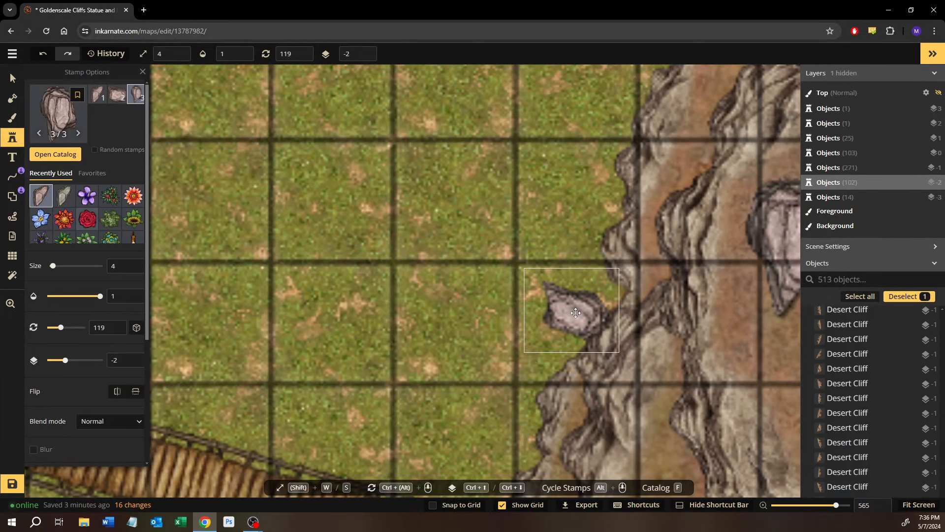
pyautogui.hotkey('ctrl', 'Down')
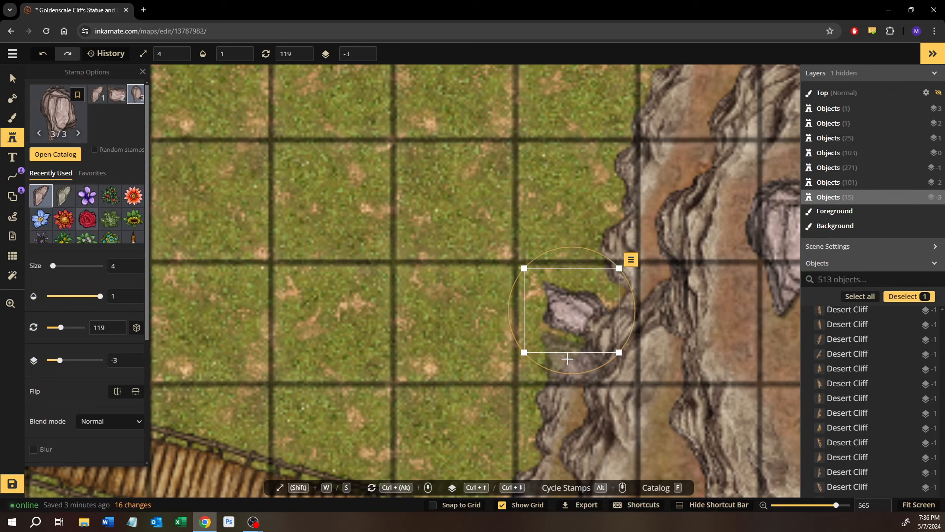
pyautogui.moveTo(564, 288); pyautogui.dragTo(570, 283)
# Step: Place tinted Big Rock variant 1 at size 4 on layer -3 against the western cliff's foot, just north of the narrow bridge
pyautogui.scroll(-2, 545, 323)
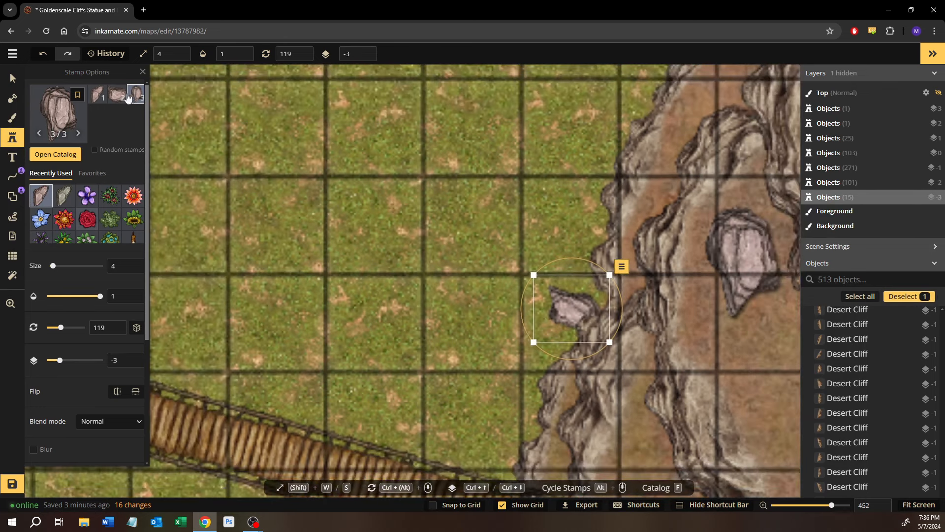
pyautogui.click(101, 97)
pyautogui.moveTo(321, 203); pyautogui.dragTo(536, 411)
pyautogui.moveTo(351, 374); pyautogui.dragTo(573, 308)
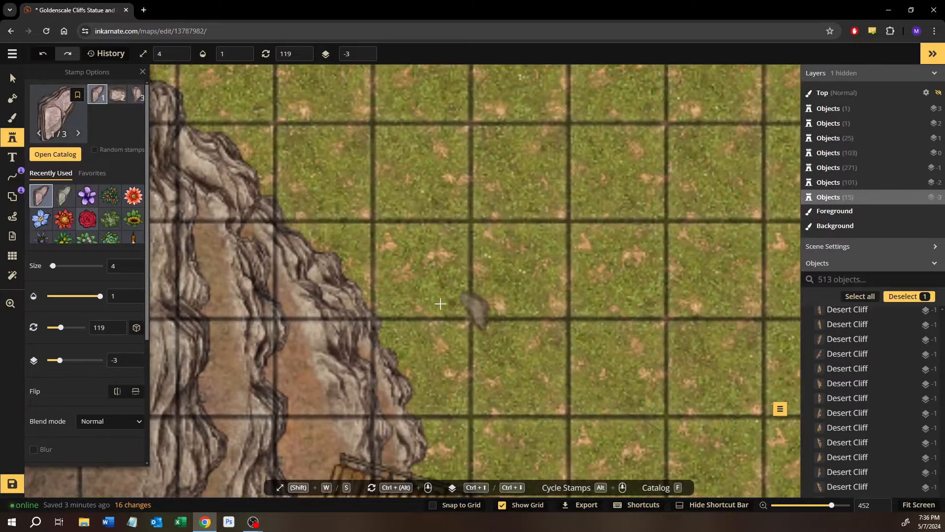
pyautogui.click(374, 311)
pyautogui.moveTo(376, 312); pyautogui.dragTo(399, 323)
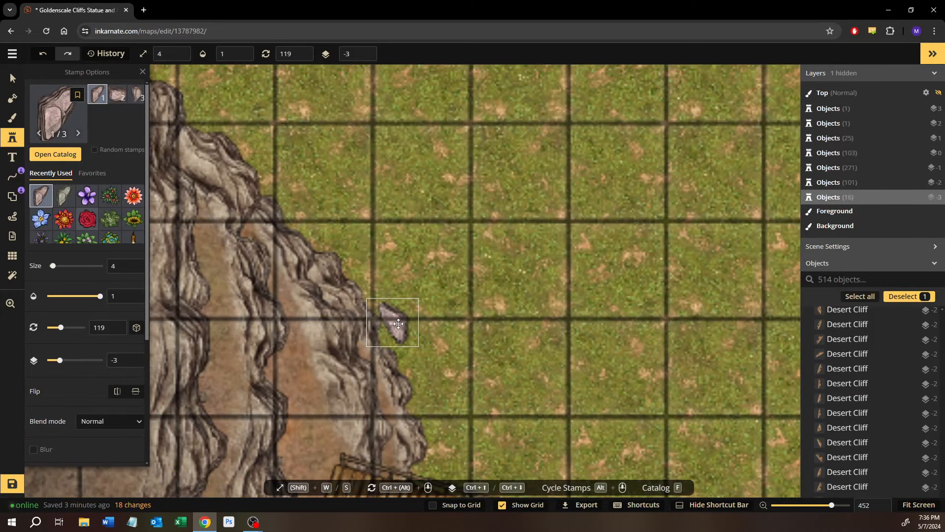
pyautogui.moveTo(632, 349); pyautogui.dragTo(222, 217)
pyautogui.moveTo(527, 261); pyautogui.dragTo(422, 244)
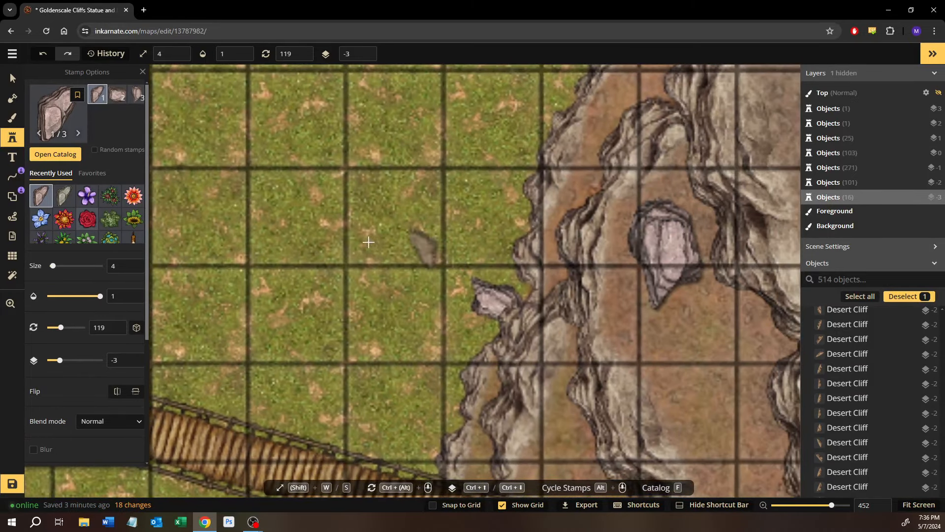
# Step: Move the small rock at the right-hand cliff's grass edge slightly down and outward, above the upper rope bridge
pyautogui.click(13, 81)
pyautogui.click(370, 178)
pyautogui.scroll(-5, 369, 180)
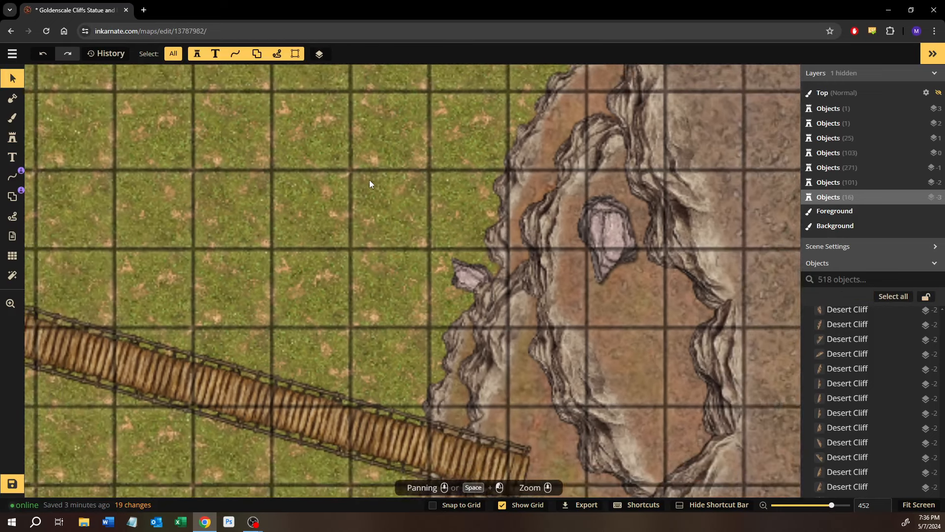
pyautogui.scroll(5, 299, 194)
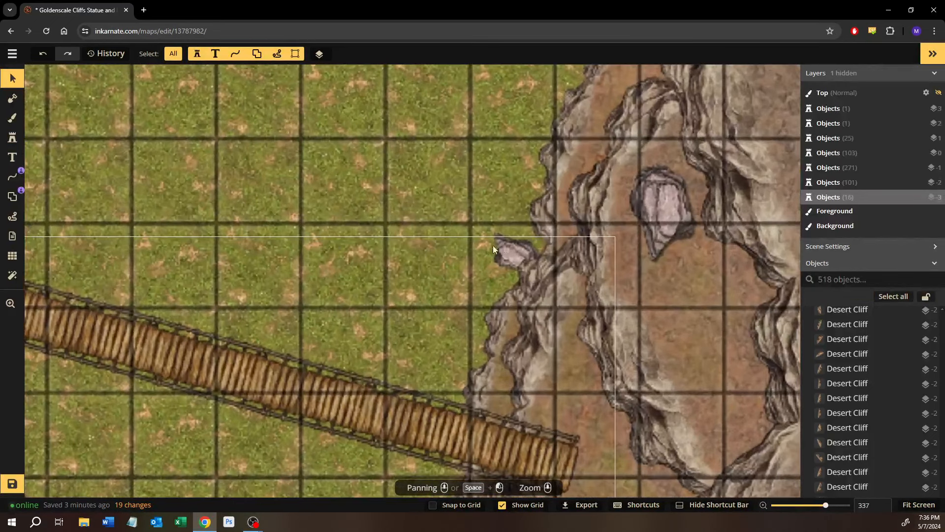
pyautogui.click(513, 244)
pyautogui.moveTo(478, 241); pyautogui.dragTo(492, 258)
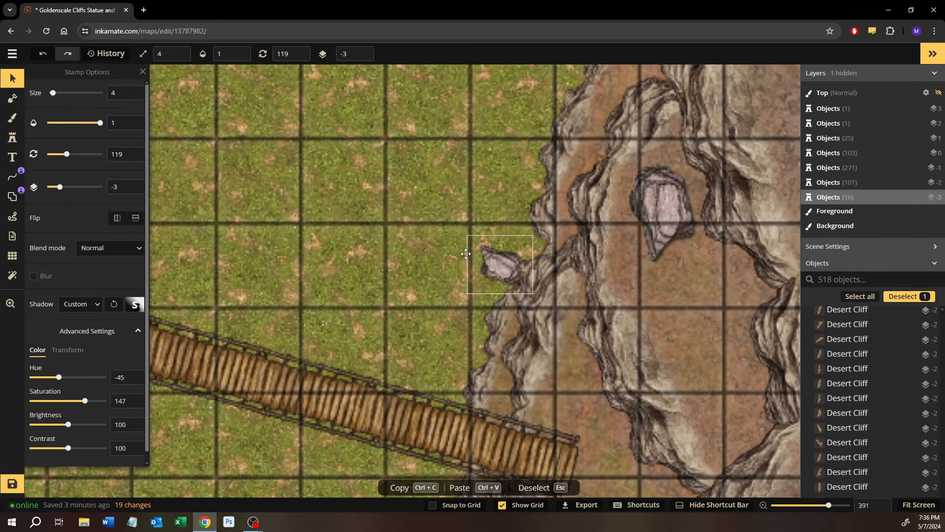
# Step: Stamp the second Big Rock variant at size 4 beside the small cliff-edge rock and put it on layer -4
pyautogui.click(15, 135)
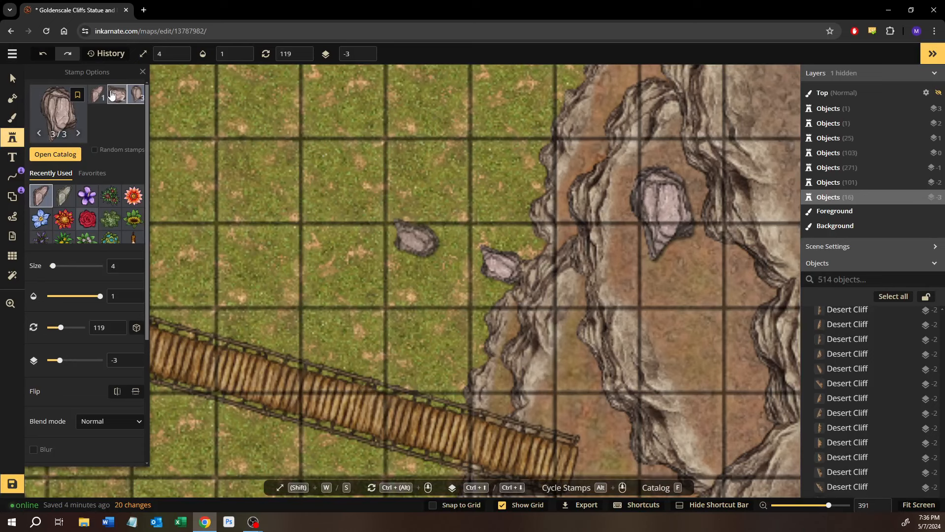
pyautogui.click(113, 96)
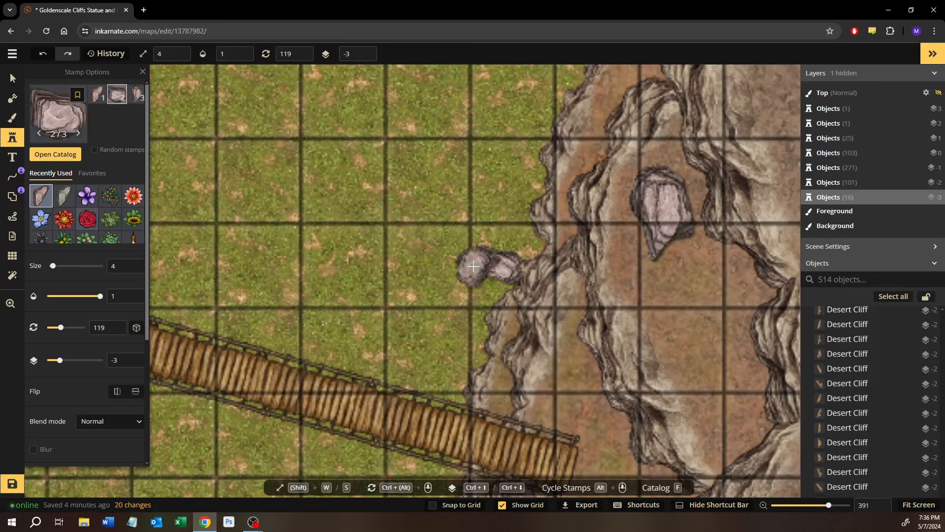
pyautogui.click(465, 252)
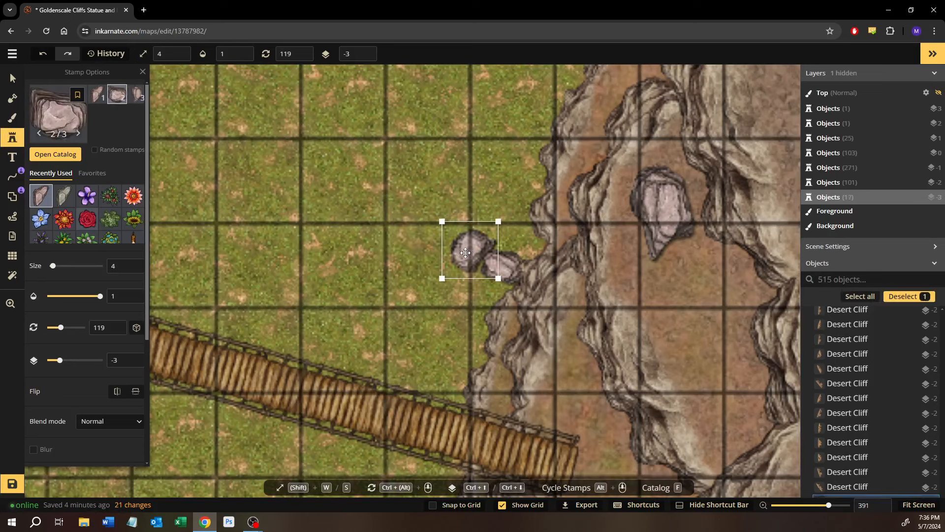
pyautogui.hotkey('ctrl', 'Down')
pyautogui.moveTo(470, 254); pyautogui.dragTo(477, 252)
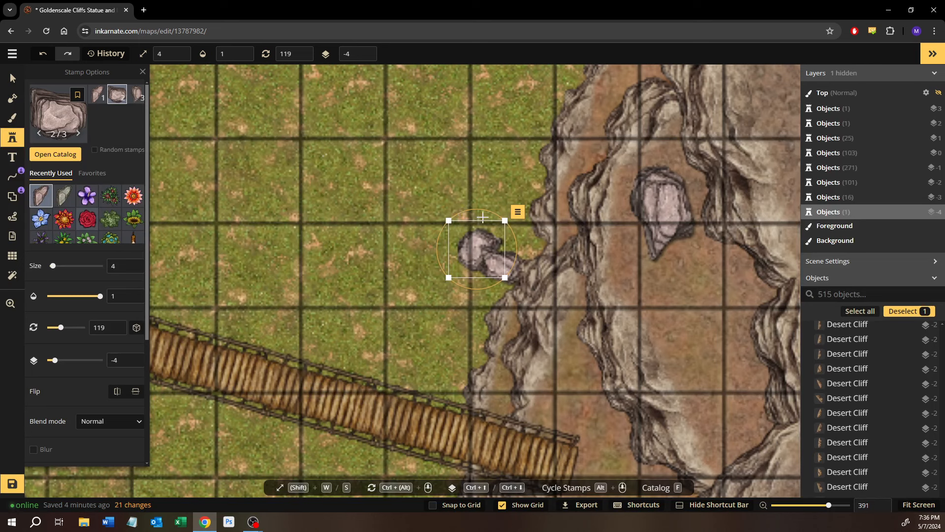
pyautogui.moveTo(488, 215); pyautogui.dragTo(526, 253)
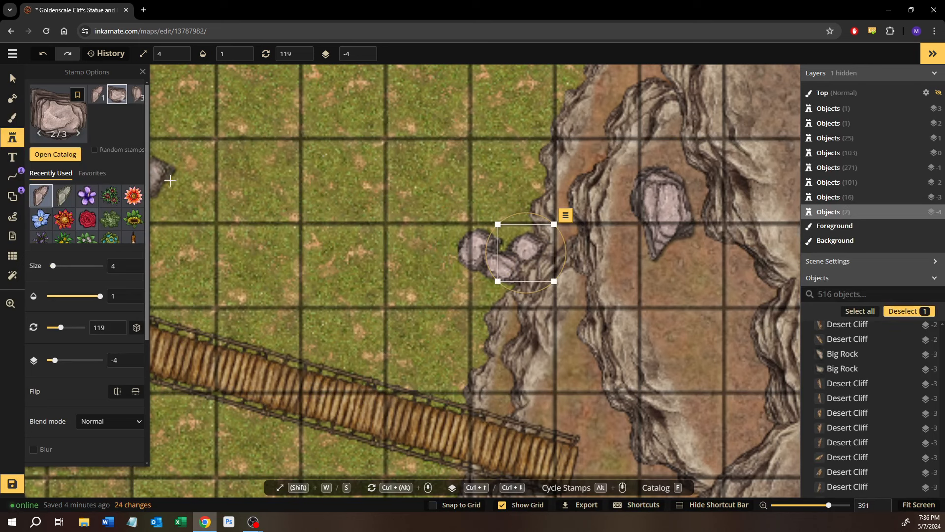
pyautogui.click(15, 78)
pyautogui.press('Delete')
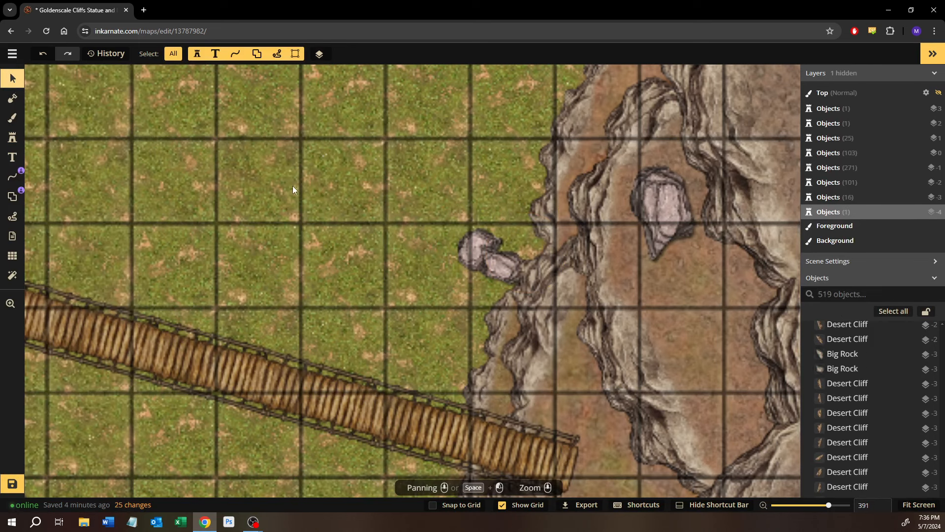
# Step: Rotate the original cliff-edge rock slightly and nudge it into place between the cliff and the newer rock
pyautogui.click(501, 258)
pyautogui.moveTo(501, 226)
pyautogui.mouseDown()
pyautogui.moveTo(443, 246)
pyautogui.moveTo(397, 288)
pyautogui.moveTo(340, 180)
pyautogui.moveTo(473, 261)
pyautogui.moveTo(482, 217)
pyautogui.moveTo(490, 227)
pyautogui.mouseUp()
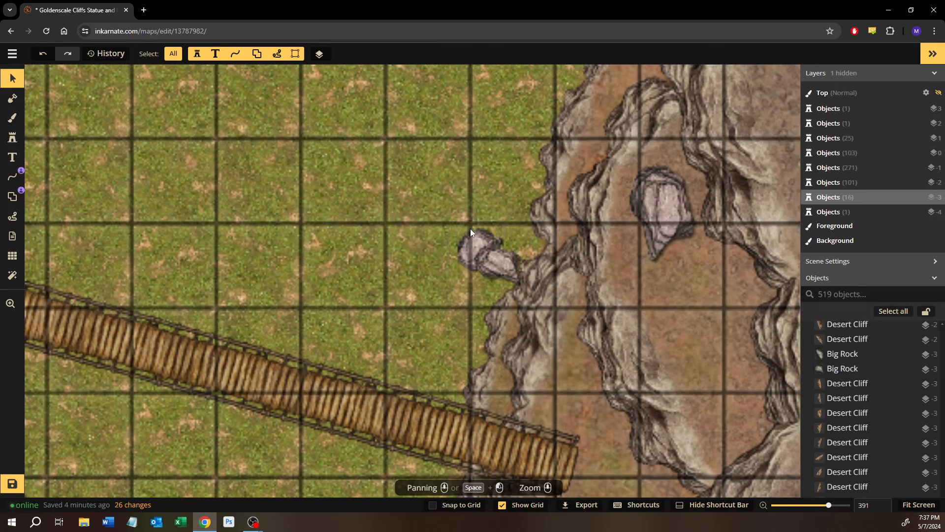
pyautogui.click(494, 265)
pyautogui.keyDown('shift'); pyautogui.click(493, 264); pyautogui.keyUp('shift')
pyautogui.moveTo(493, 265); pyautogui.dragTo(501, 266)
pyautogui.click(412, 147)
# Step: Search the stamp catalog for "cave" and pick the dark rocky cave stamp from the Terrain pack
pyautogui.scroll(-5, 412, 146)
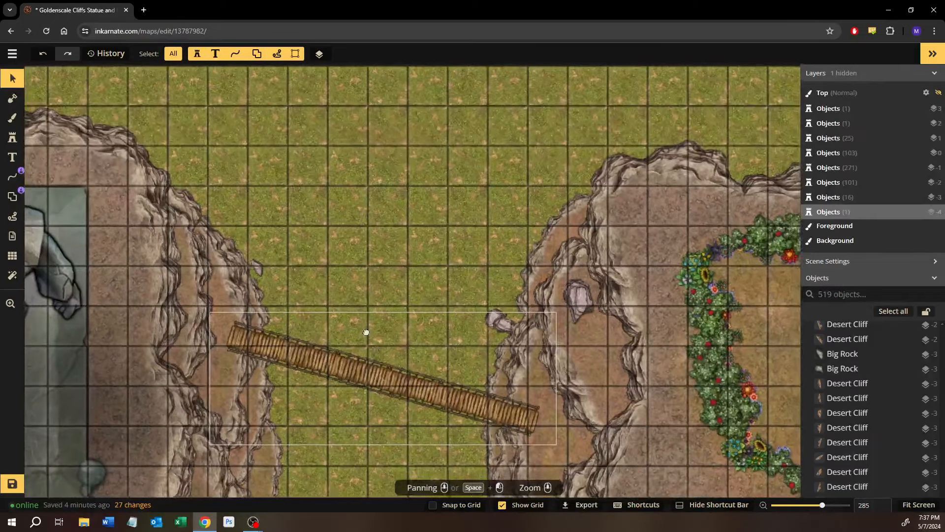
pyautogui.scroll(-5, 367, 332)
pyautogui.moveTo(367, 333); pyautogui.dragTo(314, 236)
pyautogui.moveTo(270, 382); pyautogui.dragTo(253, 293)
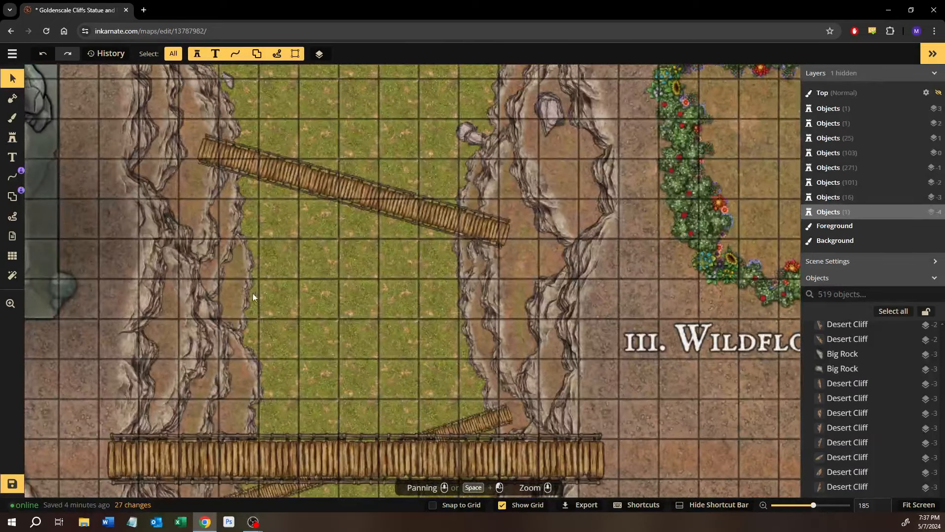
pyautogui.click(17, 137)
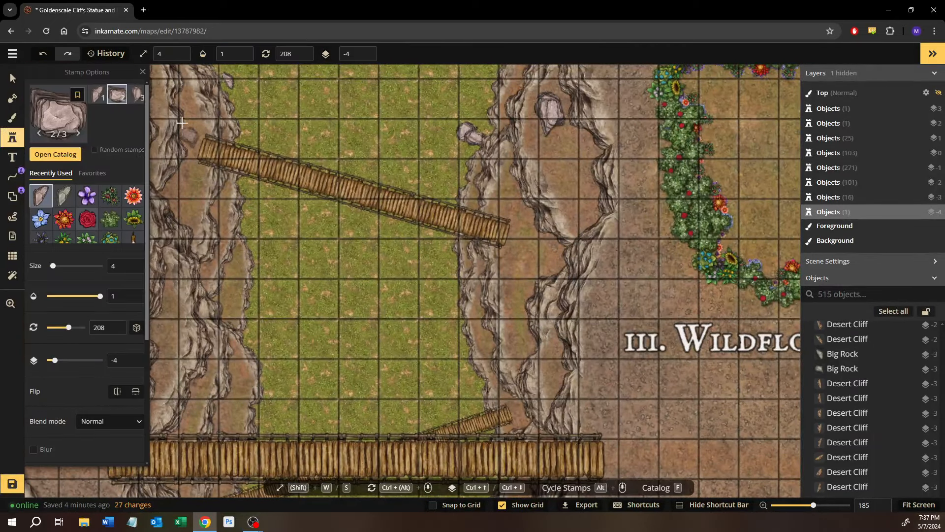
pyautogui.click(80, 155)
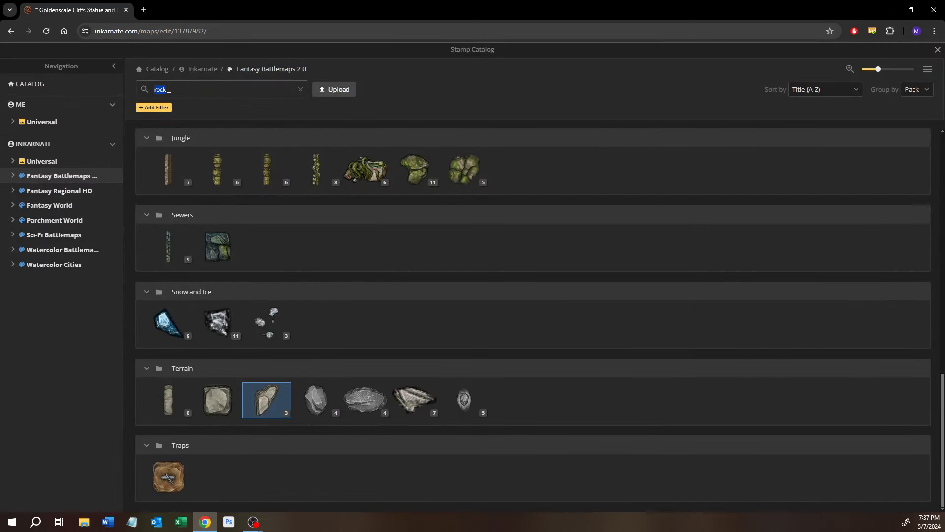
pyautogui.write('cave')
pyautogui.press('Return')
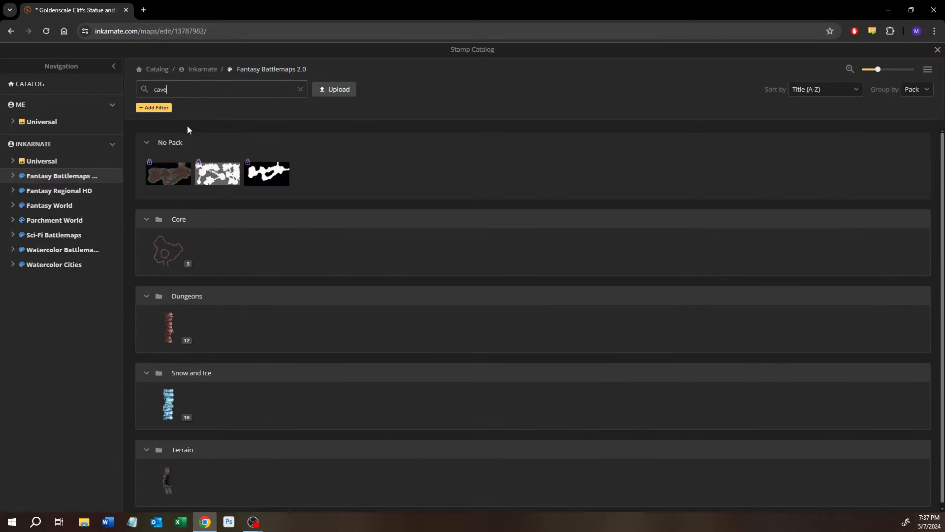
pyautogui.click(160, 463)
# Step: Place the cave stamp at size 10 on layer -4 against the cliff beside the upper rope bridge's left end
pyautogui.scroll(6, 197, 192)
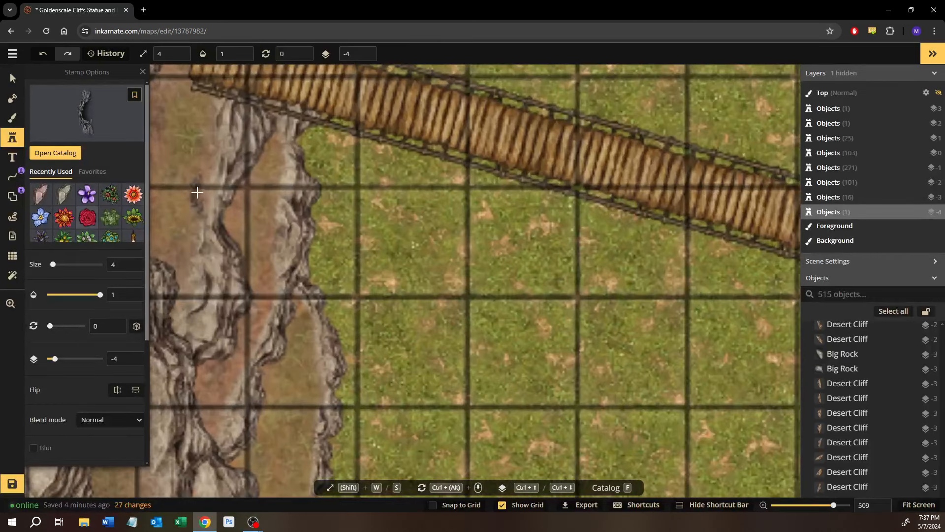
pyautogui.moveTo(197, 192); pyautogui.dragTo(427, 430)
pyautogui.scroll(5, 386, 281)
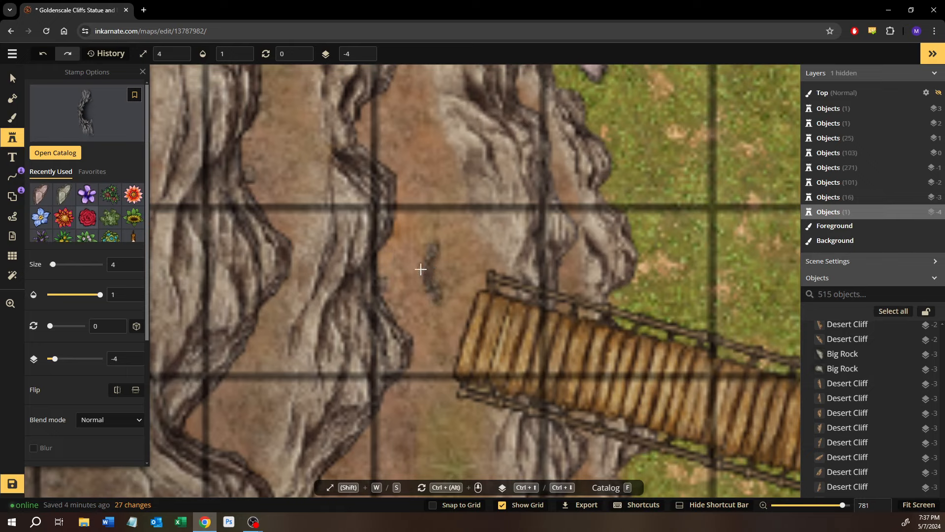
pyautogui.press('w')
pyautogui.press('s')
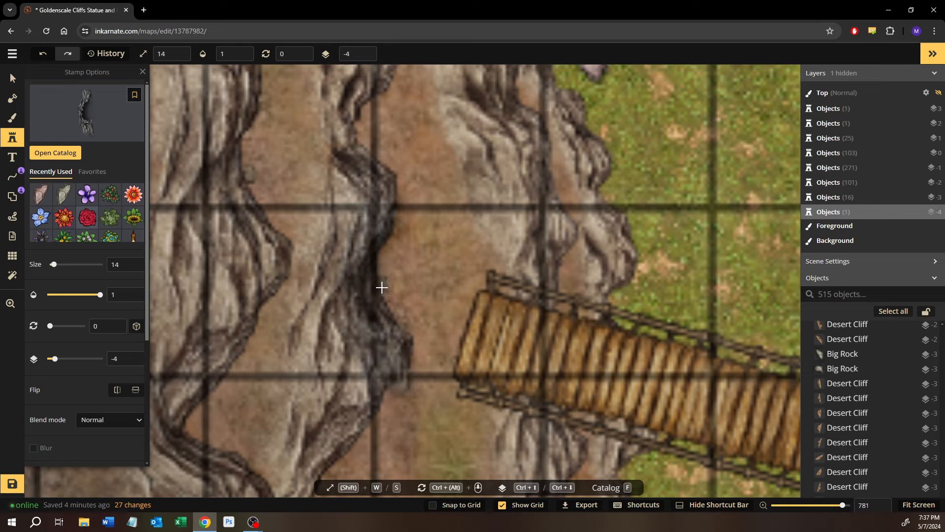
pyautogui.press('s')
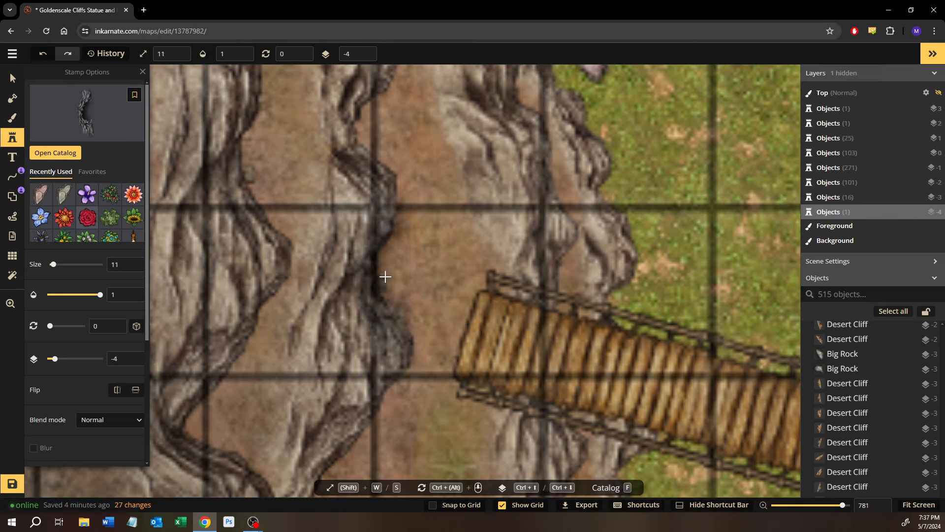
pyautogui.click(389, 281)
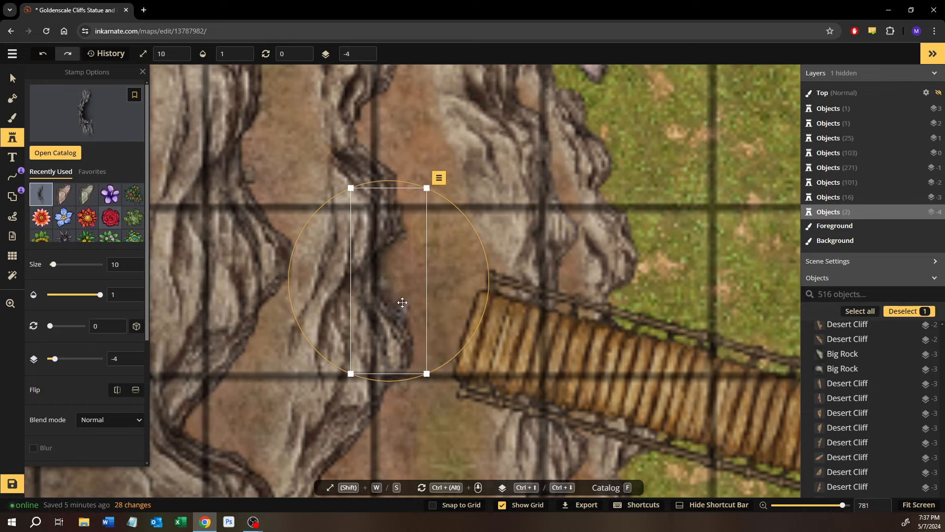
# Step: Place a second cave stamp rotated to 185 and fit it into the cliff recess beyond the upper bridge's right end
pyautogui.moveTo(518, 389); pyautogui.dragTo(369, 277)
pyautogui.scroll(-8, 384, 425)
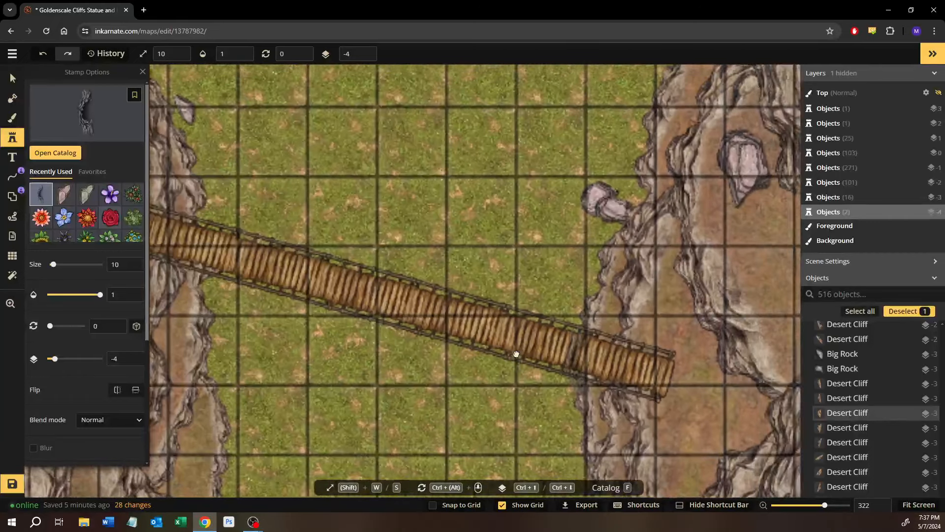
pyautogui.moveTo(517, 354); pyautogui.dragTo(363, 331)
pyautogui.moveTo(612, 397); pyautogui.dragTo(502, 445)
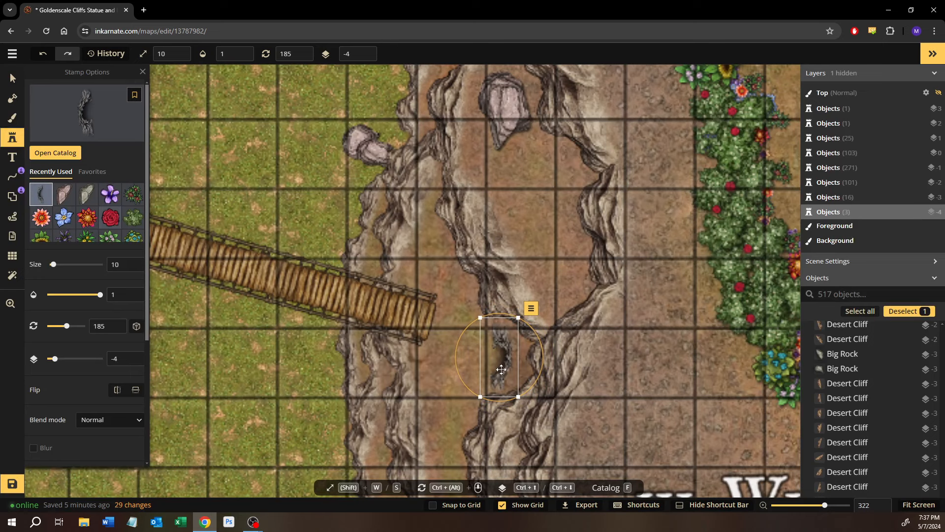
pyautogui.moveTo(521, 356); pyautogui.dragTo(530, 359)
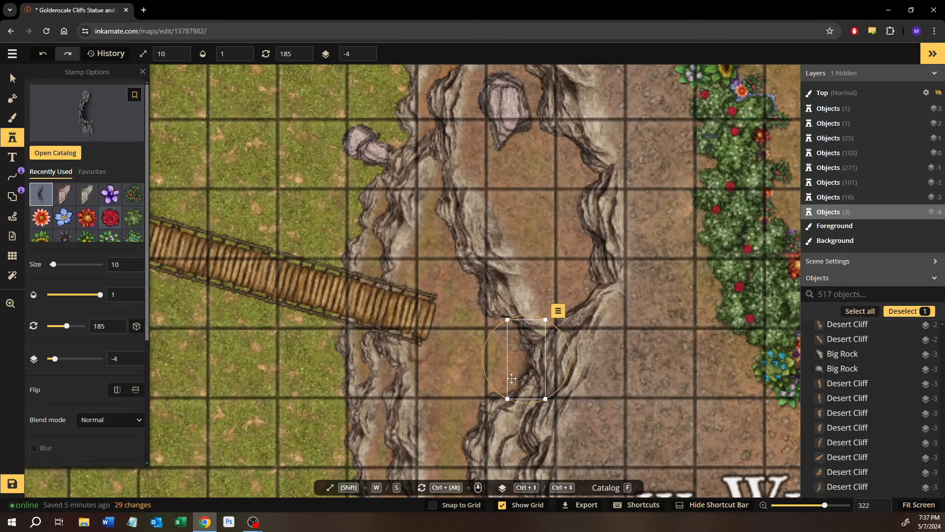
# Step: Enlarge the second cave stamp to size 13 and nudge it to fill the cliff recess
pyautogui.scroll(5, 512, 383)
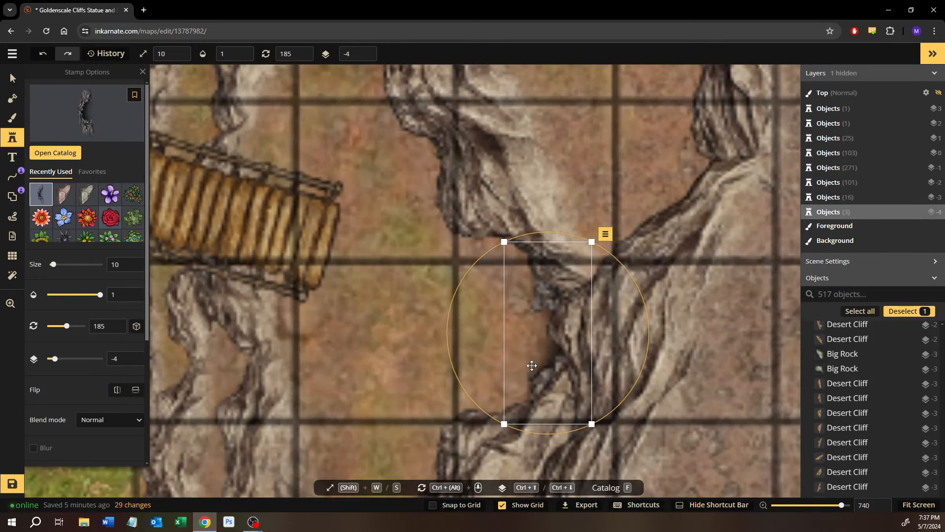
pyautogui.press('w')
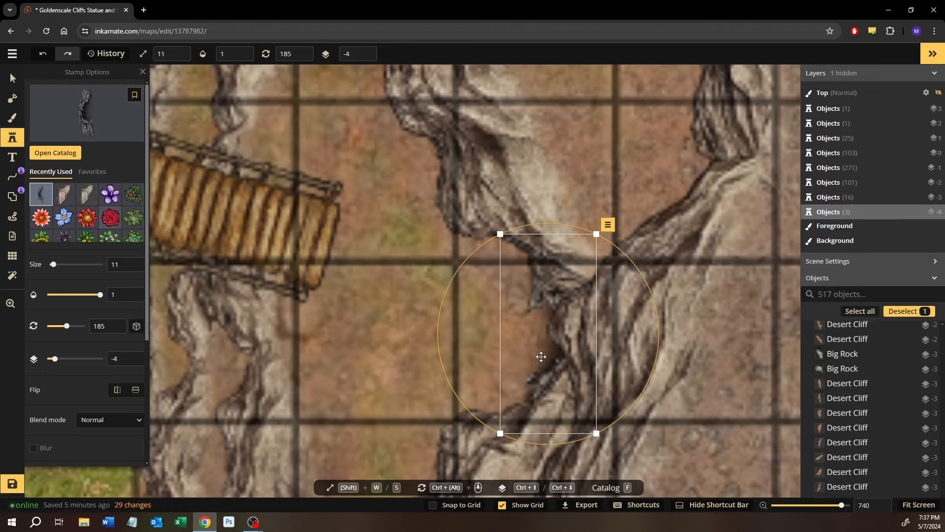
pyautogui.moveTo(551, 374); pyautogui.dragTo(544, 375)
pyautogui.press('w')
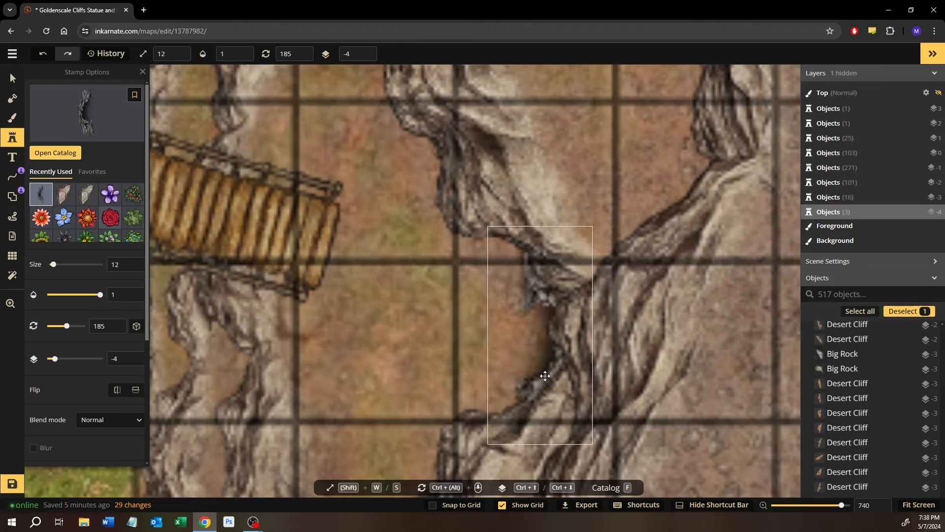
pyautogui.press('w')
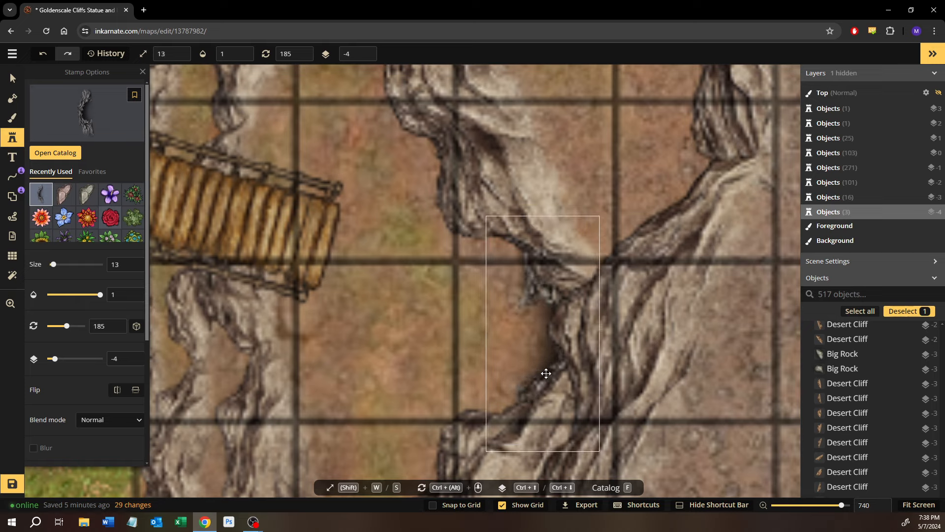
pyautogui.moveTo(546, 373); pyautogui.dragTo(548, 373)
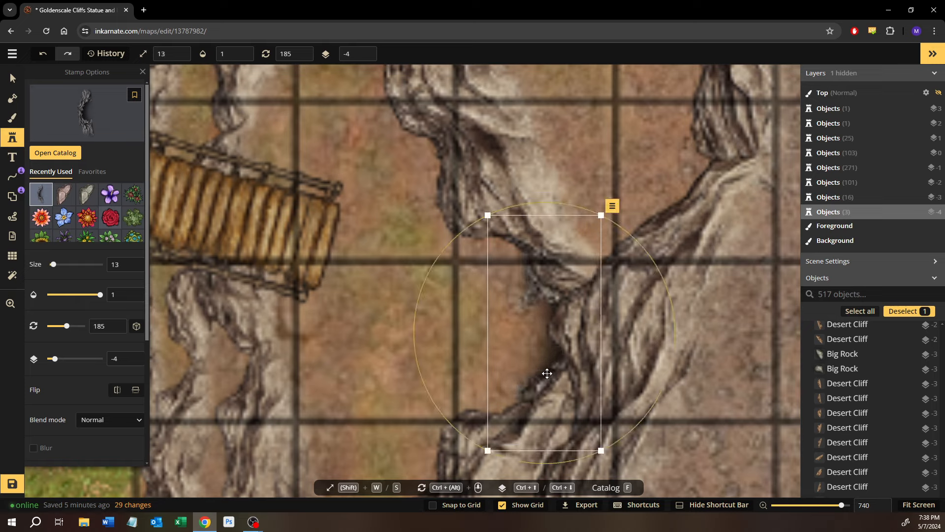
# Step: Place a third cave stamp in the cliff at the lower narrow bridge's right end and rotate it to 164
pyautogui.moveTo(403, 353); pyautogui.dragTo(564, 183)
pyautogui.moveTo(367, 455); pyautogui.dragTo(521, 250)
pyautogui.scroll(-4, 521, 251)
pyautogui.moveTo(607, 350); pyautogui.dragTo(529, 270)
pyautogui.scroll(4, 547, 303)
pyautogui.click(545, 305)
pyautogui.moveTo(510, 175); pyautogui.dragTo(464, 196)
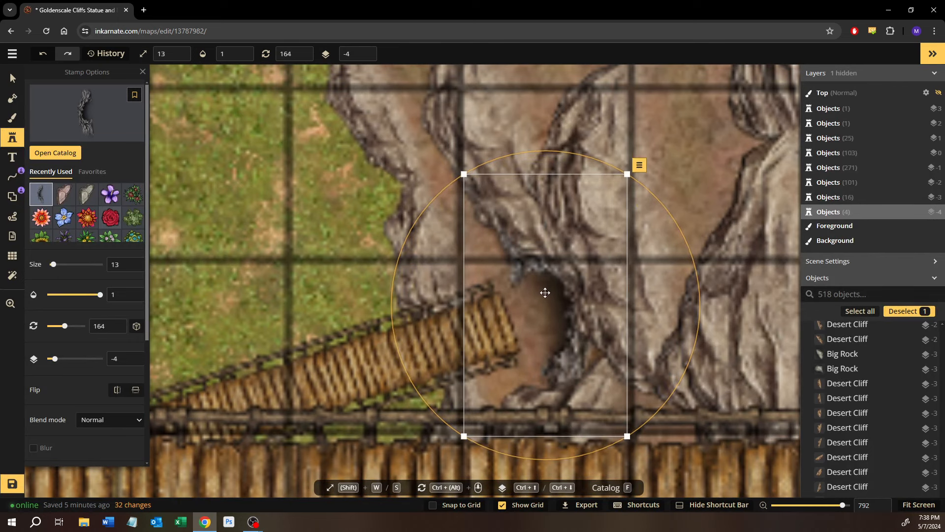
# Step: Pull the third cave stamp onto the grass, set its hue to 10 and saturation to 169, and return it to the cliff
pyautogui.click(571, 327)
pyautogui.moveTo(579, 321); pyautogui.dragTo(277, 310)
pyautogui.scroll(-4, 96, 436)
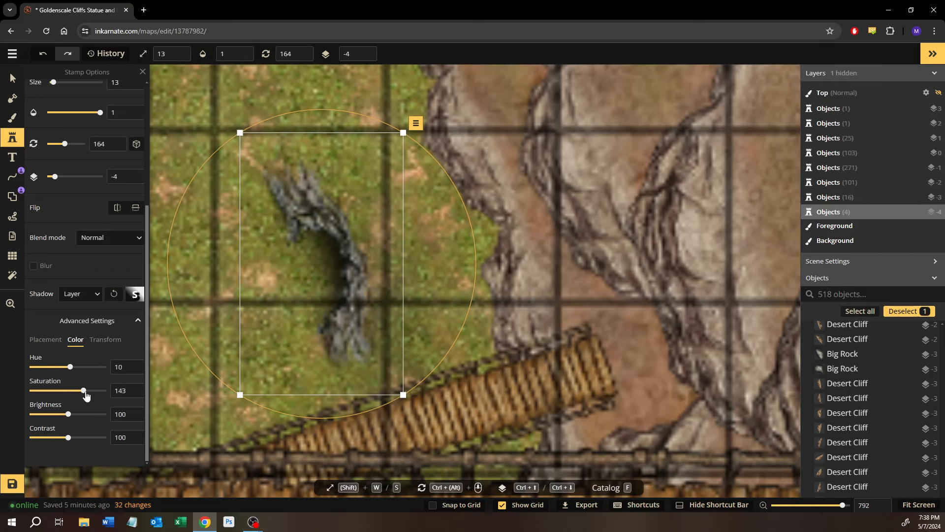
pyautogui.moveTo(291, 276); pyautogui.dragTo(667, 348)
# Step: Place another cave stamp in the cliff recess at the lower narrow bridge's left end and rotate it to 356
pyautogui.moveTo(475, 364); pyautogui.dragTo(797, 189)
pyautogui.moveTo(433, 251); pyautogui.dragTo(750, 159)
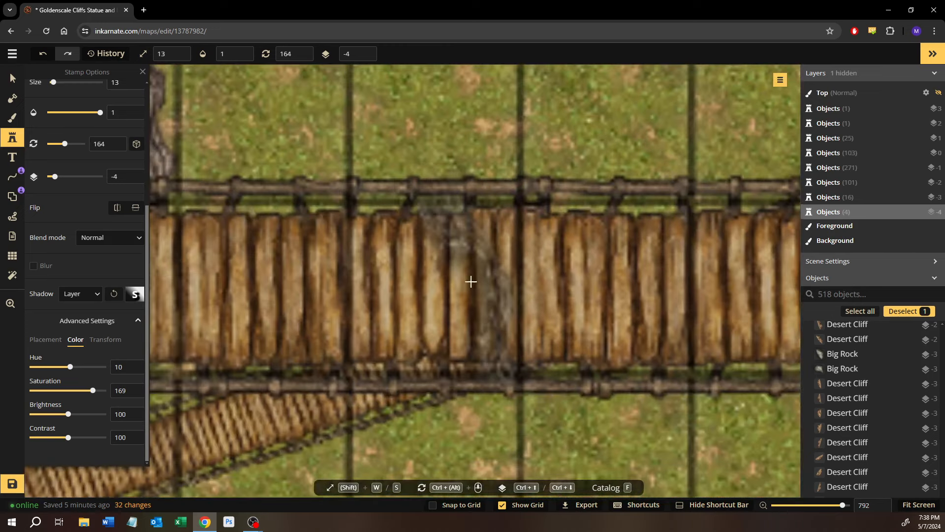
pyautogui.moveTo(471, 281); pyautogui.dragTo(732, 160)
pyautogui.moveTo(401, 276); pyautogui.dragTo(602, 165)
pyautogui.click(424, 324)
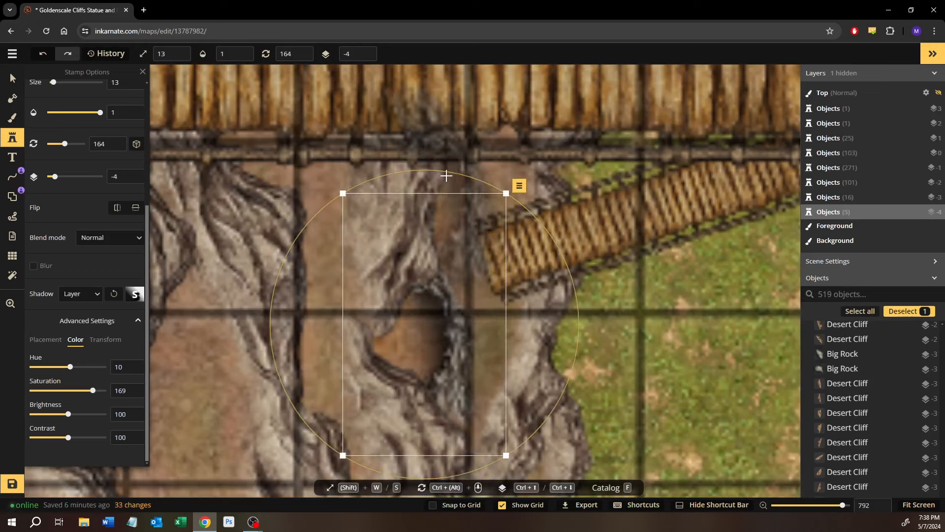
pyautogui.moveTo(446, 175); pyautogui.dragTo(428, 400)
pyautogui.moveTo(456, 196); pyautogui.dragTo(484, 199)
pyautogui.moveTo(546, 381); pyautogui.dragTo(533, 259)
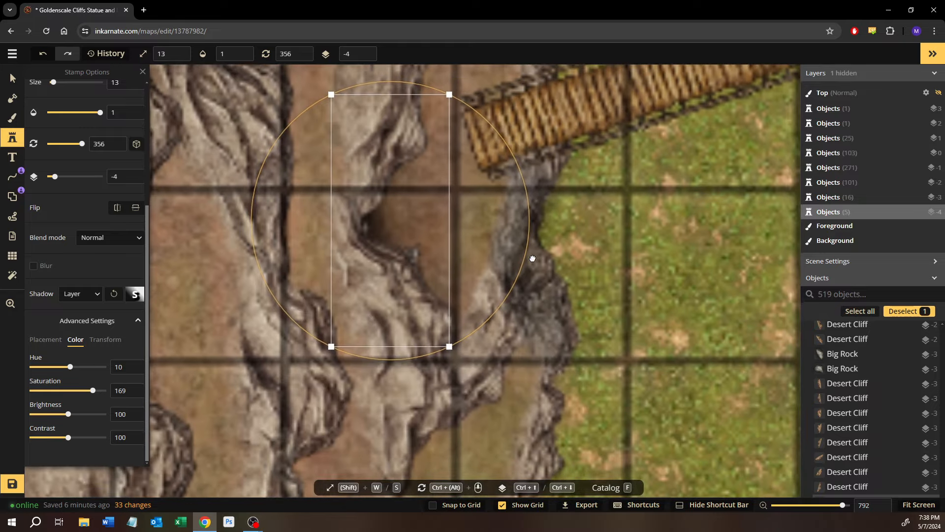
pyautogui.scroll(-5, 548, 209)
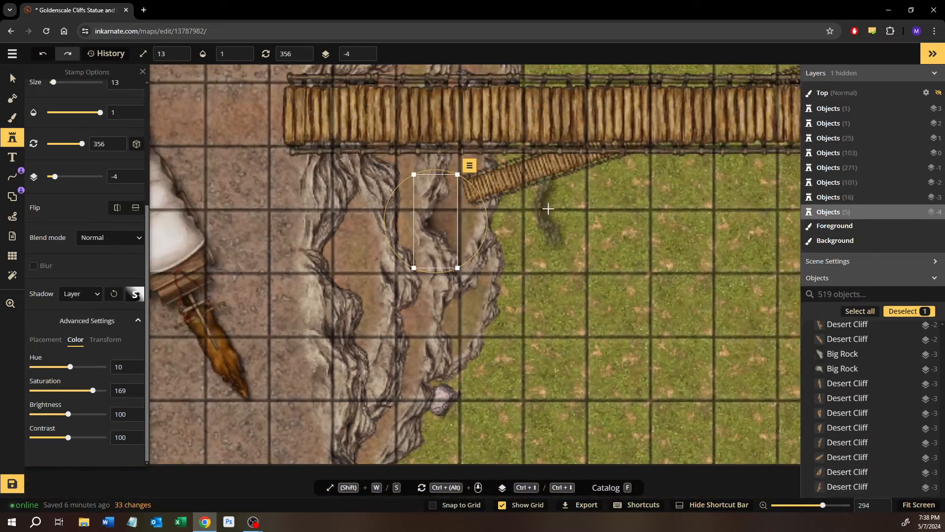
pyautogui.moveTo(548, 209); pyautogui.dragTo(468, 281)
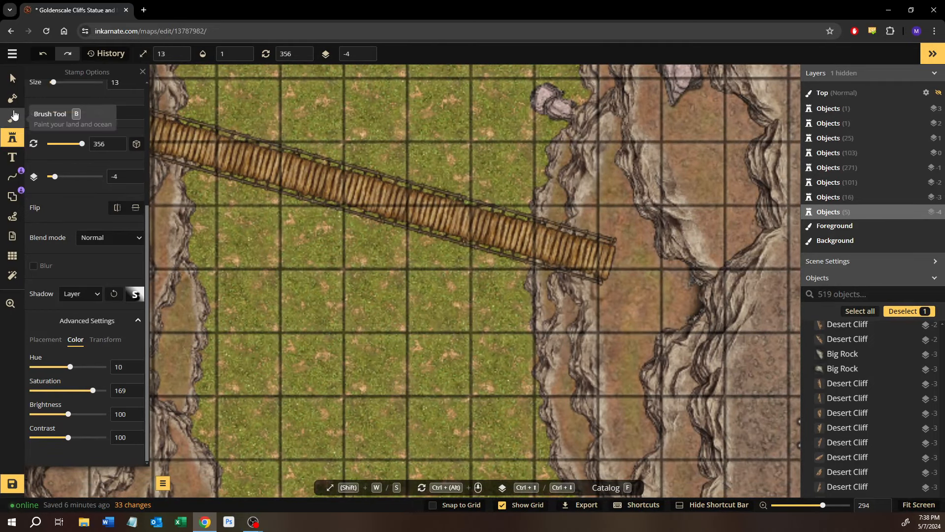
# Step: Choose the Shadow texture from the Fantasy Battlemaps 2.0 catalog for the Brush tool on the background layer
pyautogui.click(12, 77)
pyautogui.click(328, 267)
pyautogui.scroll(-2, 277, 298)
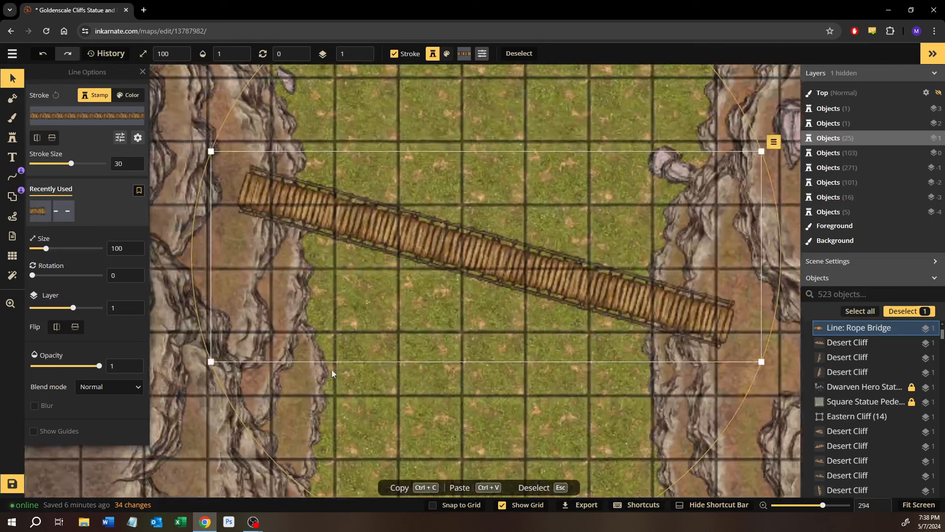
pyautogui.scroll(4, 271, 298)
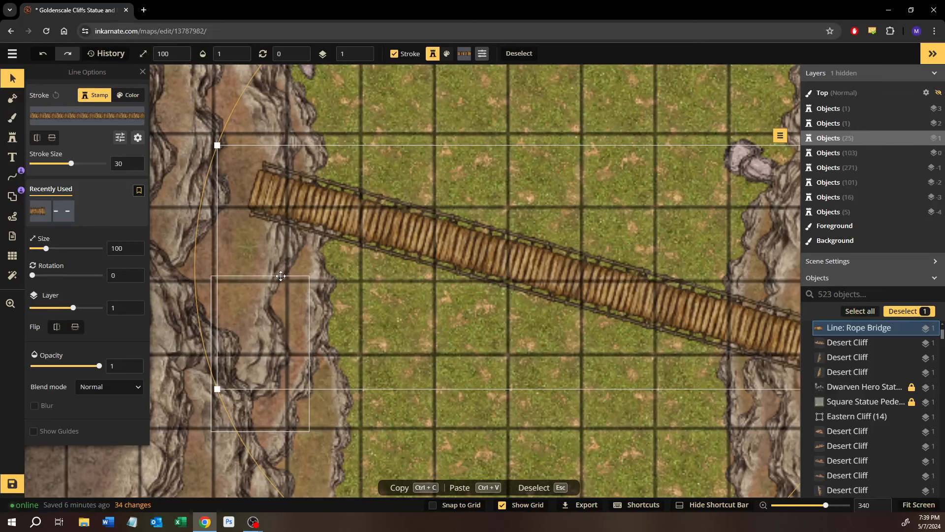
pyautogui.scroll(6, 260, 255)
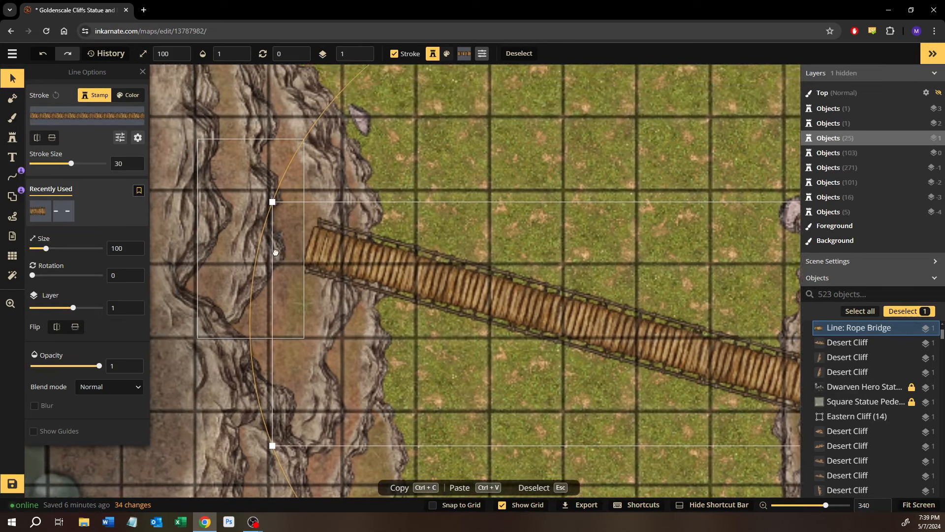
pyautogui.scroll(3, 301, 232)
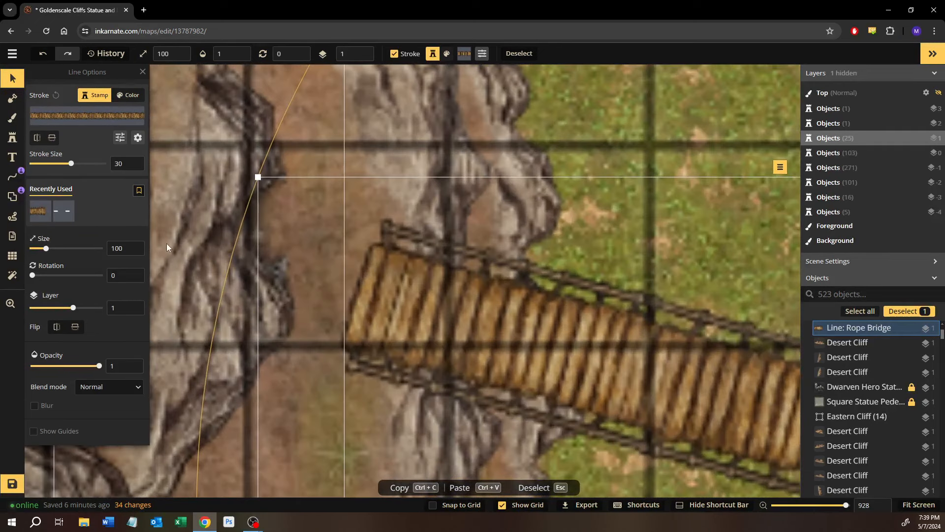
pyautogui.click(9, 117)
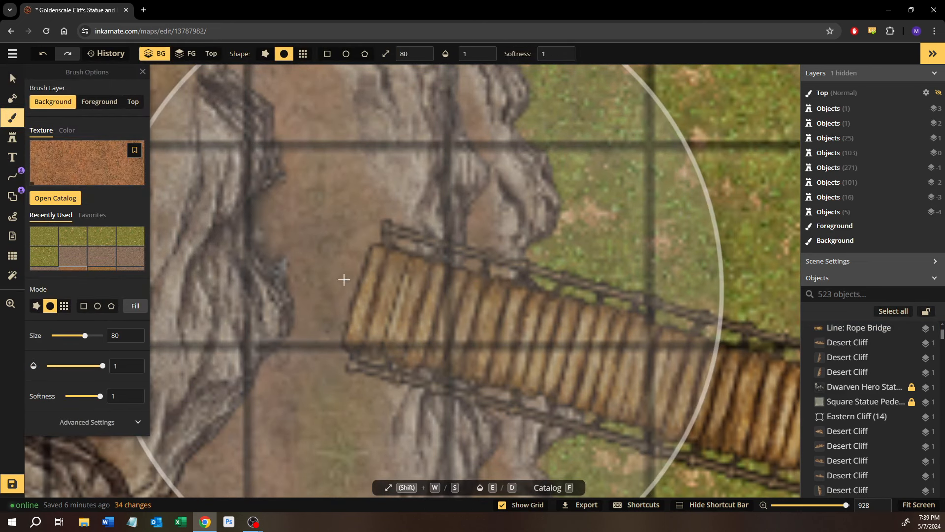
pyautogui.press('f')
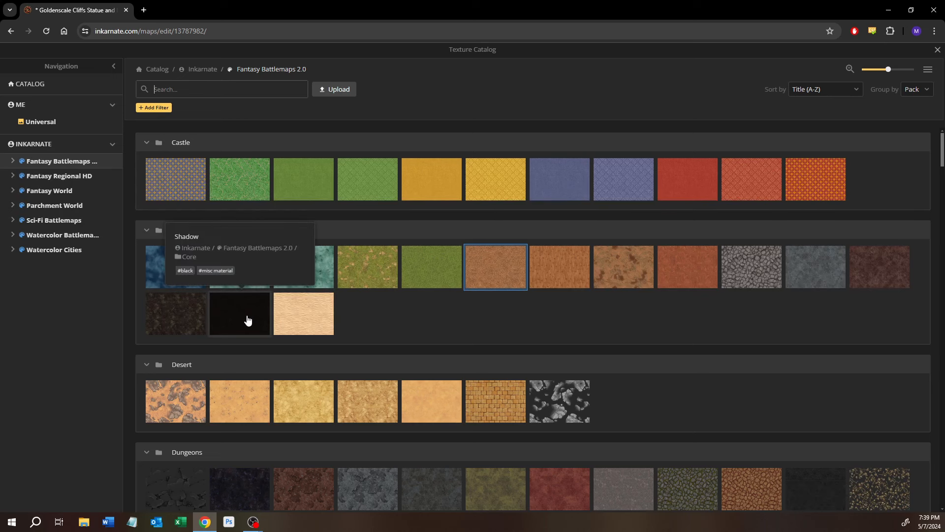
pyautogui.click(248, 321)
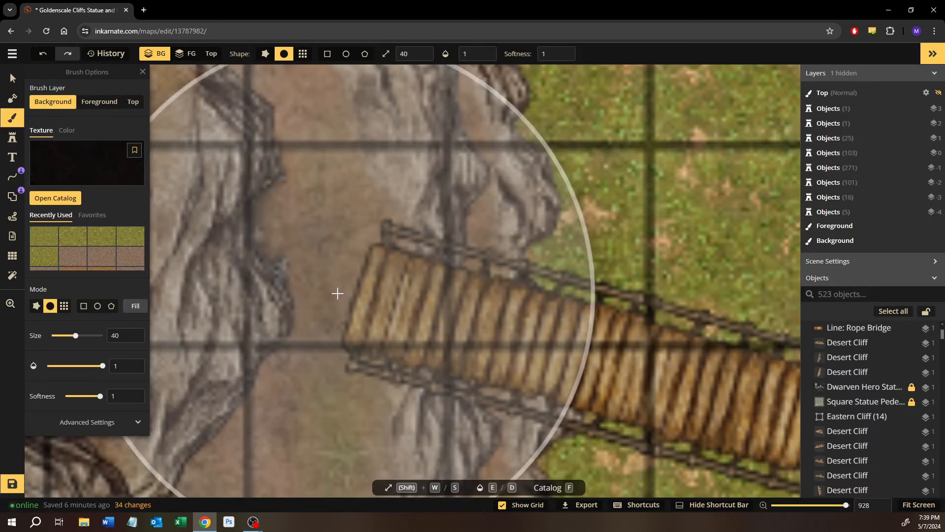
# Step: Reduce the brush size to 4 to suit the small cave at the upper rope bridge's left end
pyautogui.press('s')
pyautogui.press('s')
pyautogui.press('s')
pyautogui.press('s')
pyautogui.press('s')
pyautogui.press('s')
pyautogui.press('s')
pyautogui.press('s')
pyautogui.press('s')
pyautogui.press('s')
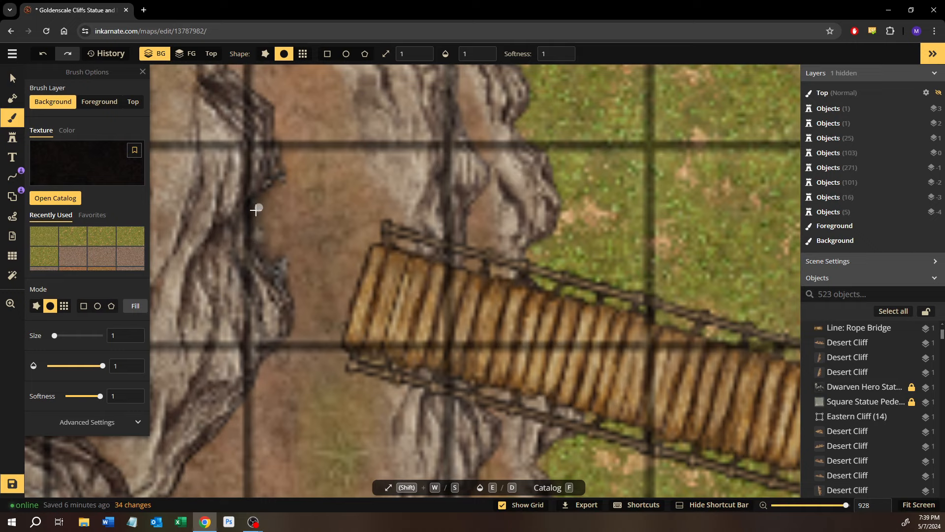
pyautogui.press('w')
pyautogui.press('w')
# Step: Undo a full-opacity trial stroke and repaint the shadow at 0.4 opacity in the cave at the upper bridge's left end
pyautogui.moveTo(257, 201); pyautogui.dragTo(266, 262)
pyautogui.hotkey('ctrl', 'z')
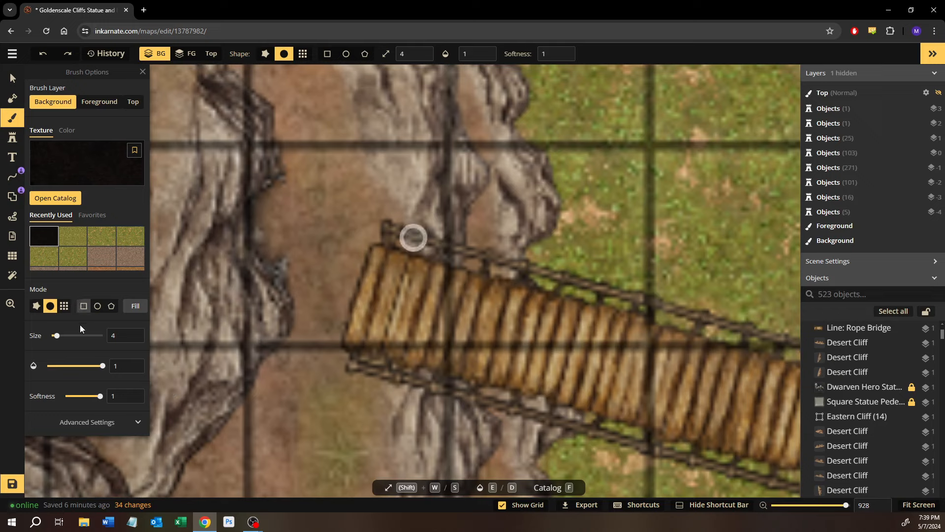
pyautogui.click(79, 367)
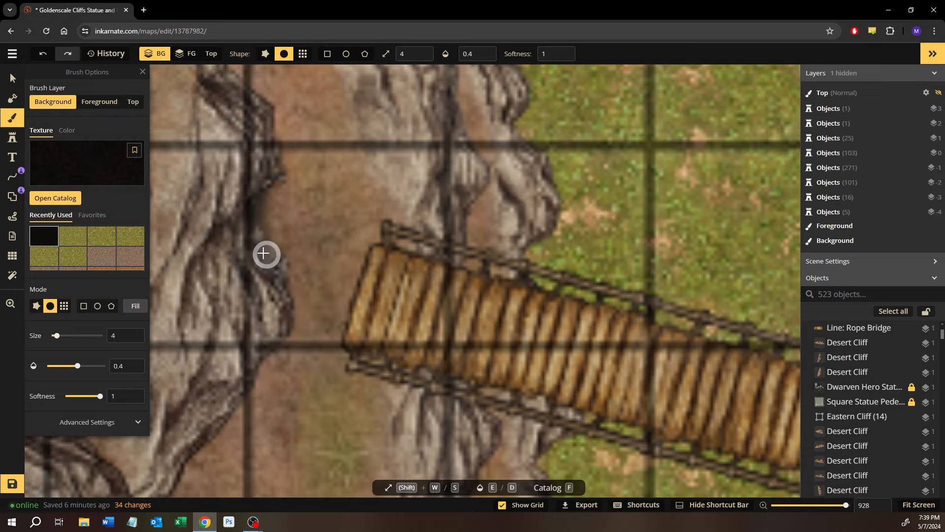
pyautogui.moveTo(256, 199); pyautogui.dragTo(259, 187)
# Step: Paint a soft shadow into the cave recess at the upper rope bridge's right end
pyautogui.moveTo(481, 312); pyautogui.dragTo(285, 296)
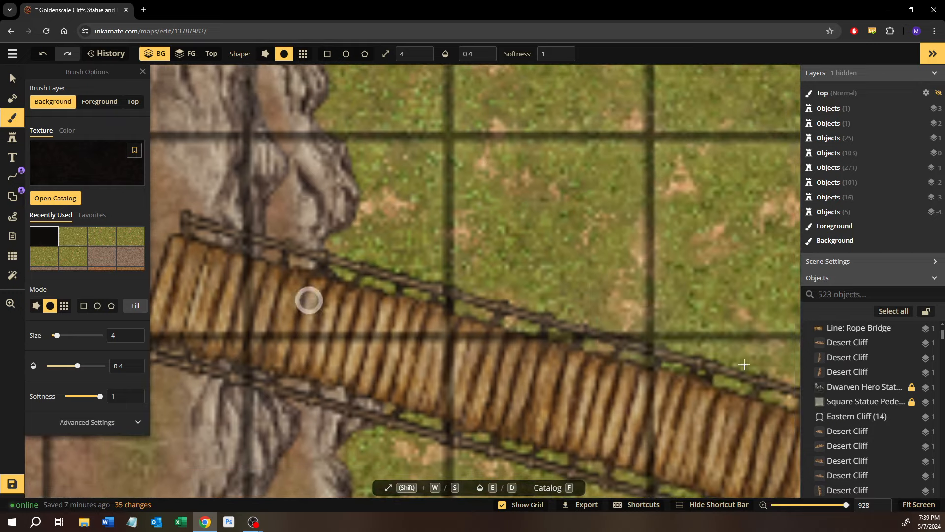
pyautogui.scroll(-3, 765, 377)
pyautogui.scroll(-5, 765, 378)
pyautogui.moveTo(764, 376)
pyautogui.mouseDown()
pyautogui.moveTo(657, 363)
pyautogui.moveTo(477, 321)
pyautogui.mouseUp()
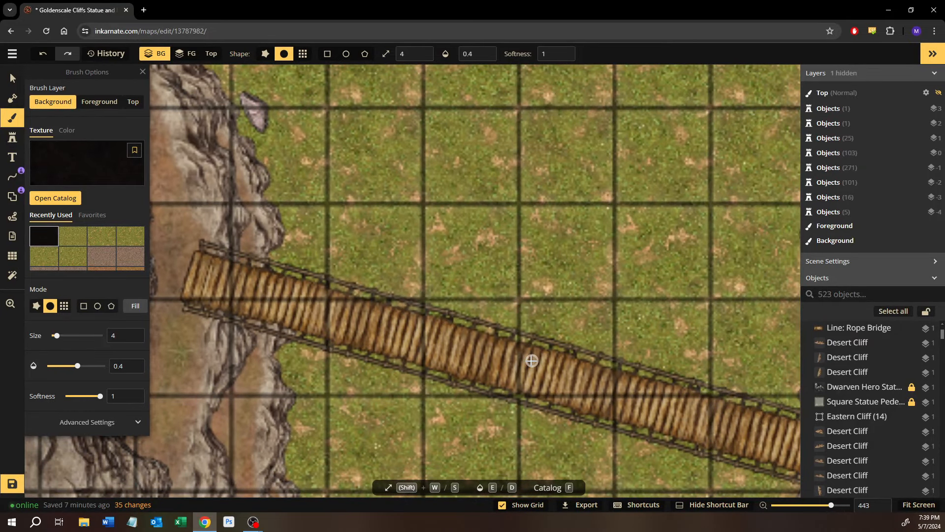
pyautogui.moveTo(532, 361); pyautogui.dragTo(375, 270)
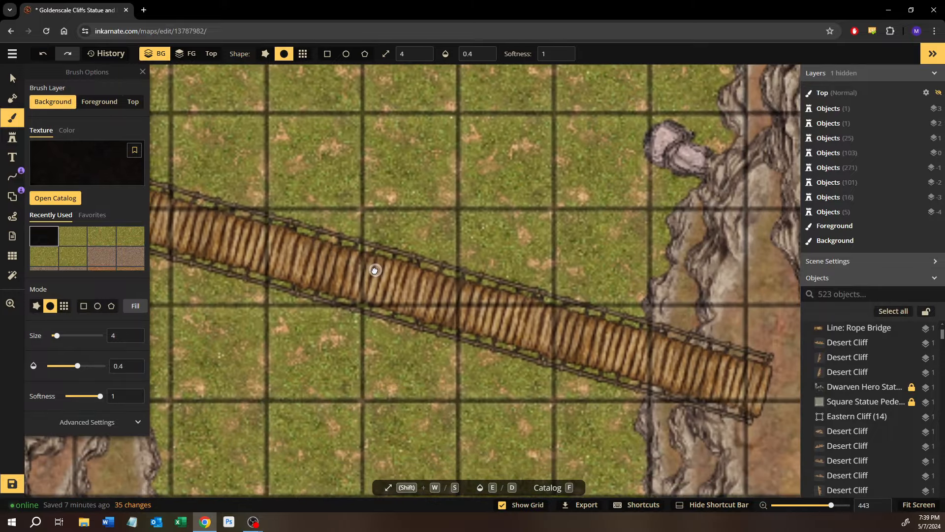
pyautogui.moveTo(726, 364); pyautogui.dragTo(488, 297)
pyautogui.moveTo(625, 381); pyautogui.dragTo(521, 322)
pyautogui.scroll(7, 522, 323)
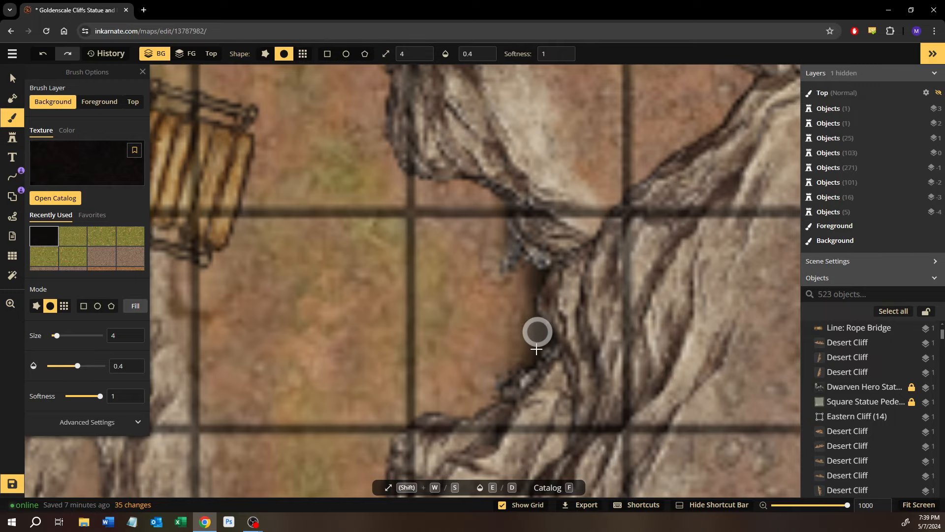
# Step: Paint soft shadows into the cave recesses at the right and left ends of the lower narrow bridge
pyautogui.scroll(-5, 532, 361)
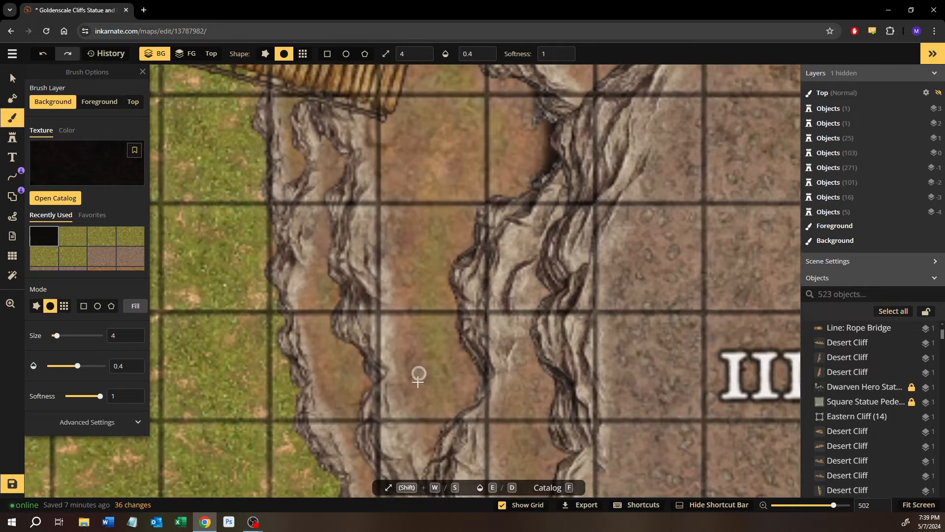
pyautogui.scroll(5, 485, 422)
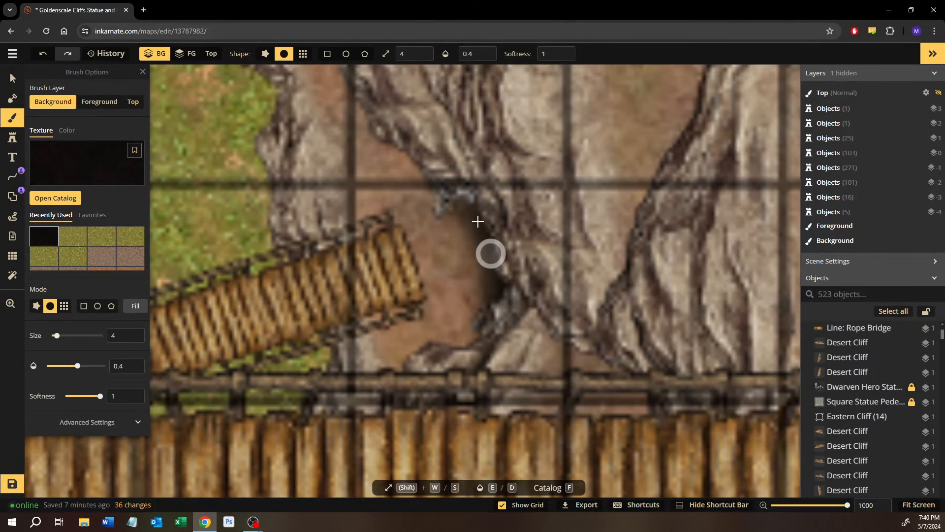
pyautogui.scroll(-4, 325, 312)
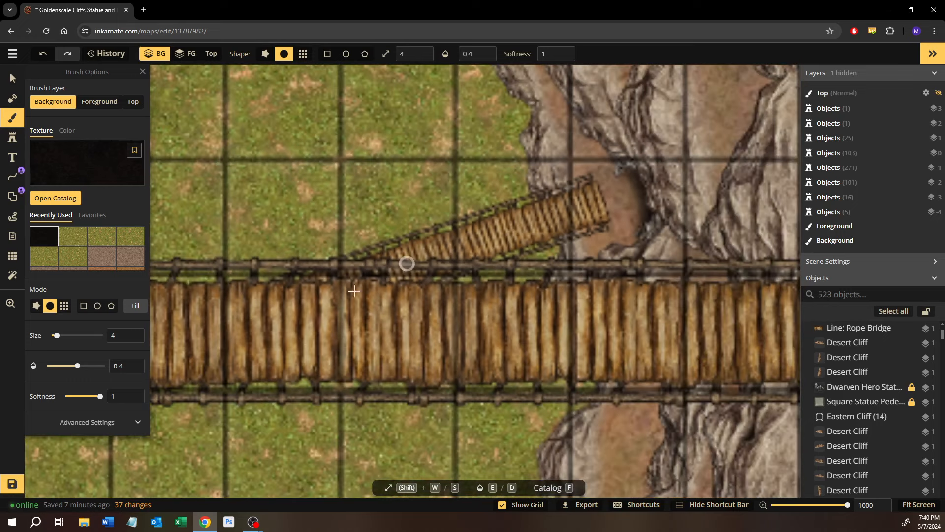
pyautogui.scroll(3, 317, 302)
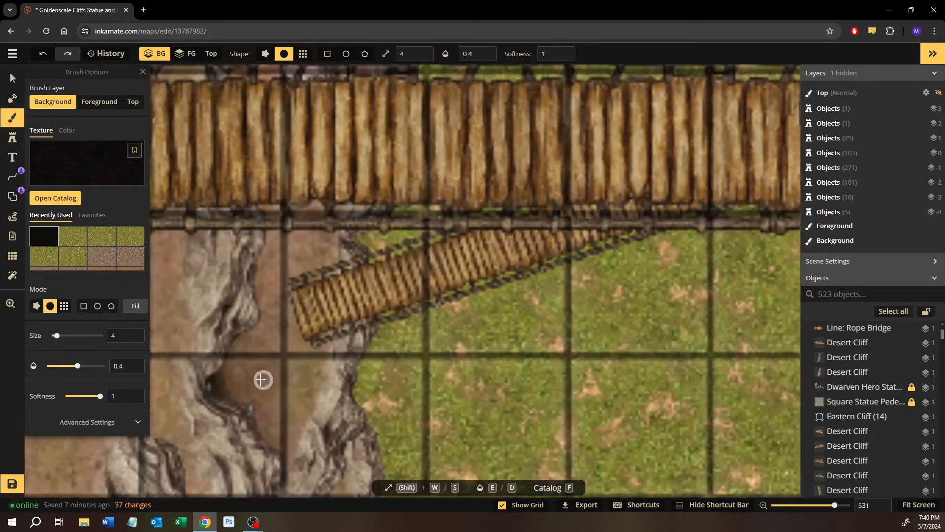
pyautogui.scroll(2, 242, 383)
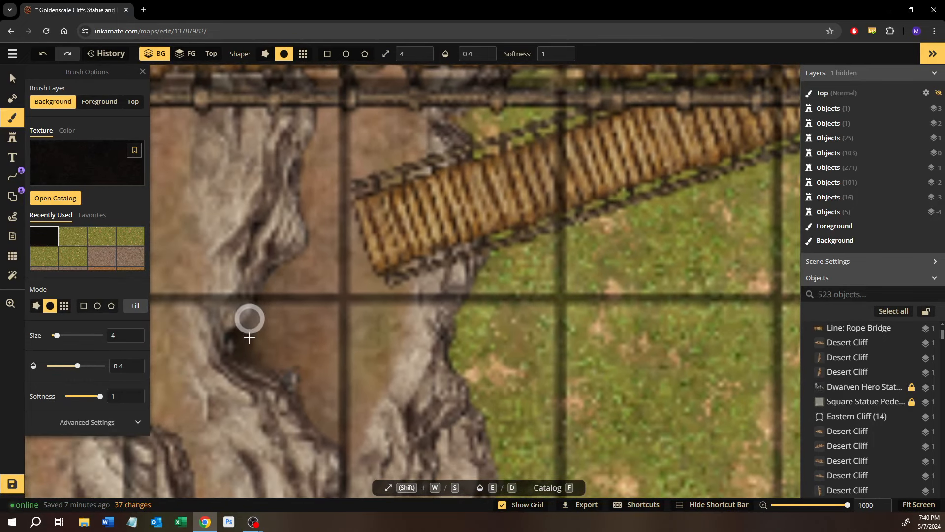
pyautogui.moveTo(266, 370)
pyautogui.mouseDown()
pyautogui.moveTo(232, 323)
pyautogui.moveTo(261, 359)
pyautogui.moveTo(254, 302)
pyautogui.moveTo(258, 350)
pyautogui.mouseUp()
# Step: Examine the shaded cave entrances from a wider view, moving up from the lower bridge to the upper rope bridge
pyautogui.click(12, 78)
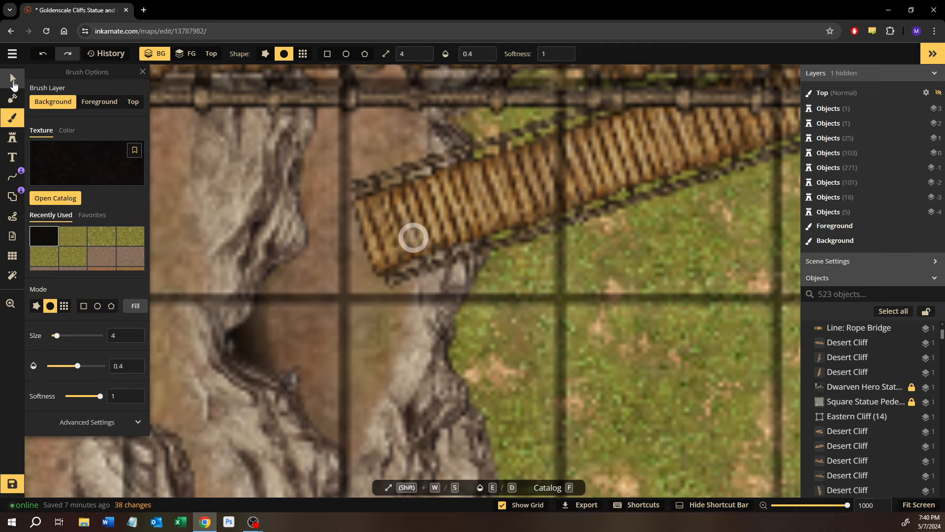
pyautogui.click(554, 331)
pyautogui.scroll(-8, 581, 421)
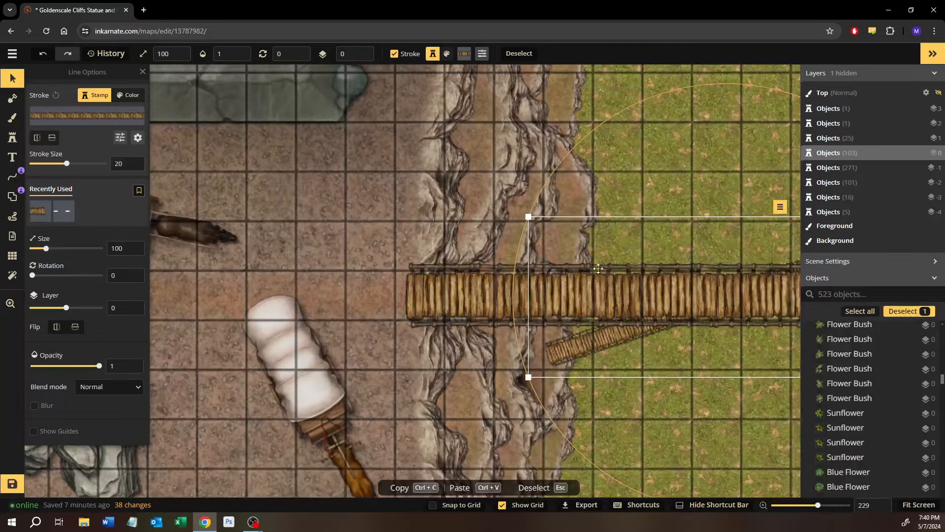
pyautogui.moveTo(598, 268); pyautogui.dragTo(373, 385)
pyautogui.moveTo(473, 252); pyautogui.dragTo(457, 406)
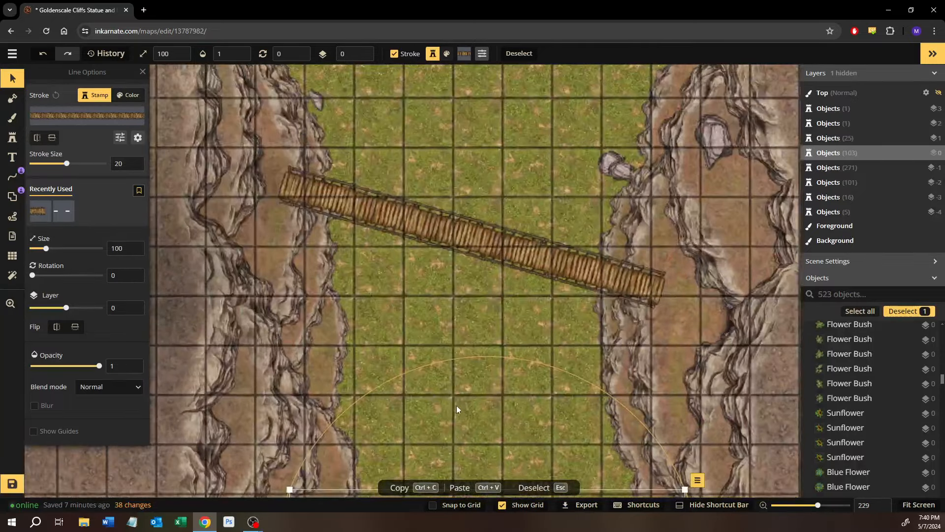
pyautogui.click(400, 301)
pyautogui.moveTo(436, 308); pyautogui.dragTo(448, 398)
pyautogui.click(431, 217)
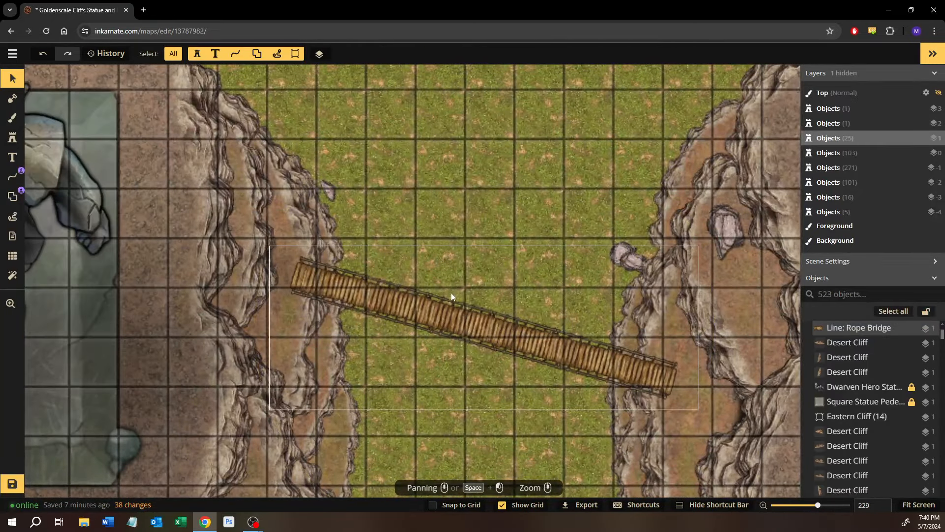
# Step: Brush another shadow stroke over the cave at the upper rope bridge's left end at size 4, opacity 0.4
pyautogui.scroll(1, 240, 234)
pyautogui.scroll(5, 246, 246)
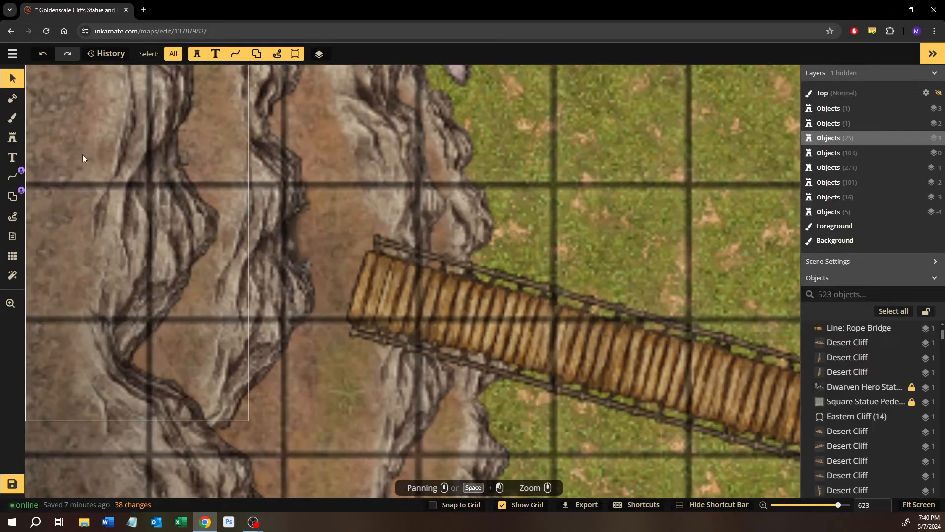
pyautogui.click(12, 119)
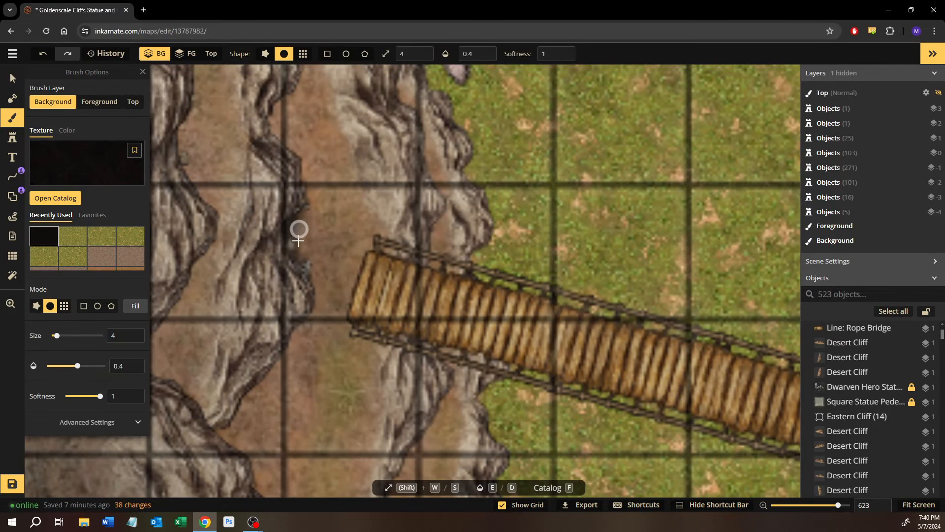
pyautogui.moveTo(301, 258); pyautogui.dragTo(302, 209)
# Step: Deepen the shadow in the cave at the upper rope bridge's right end with another brush pass
pyautogui.moveTo(635, 354); pyautogui.dragTo(239, 359)
pyautogui.scroll(-1, 239, 359)
pyautogui.scroll(-3, 314, 358)
pyautogui.moveTo(314, 359); pyautogui.dragTo(471, 346)
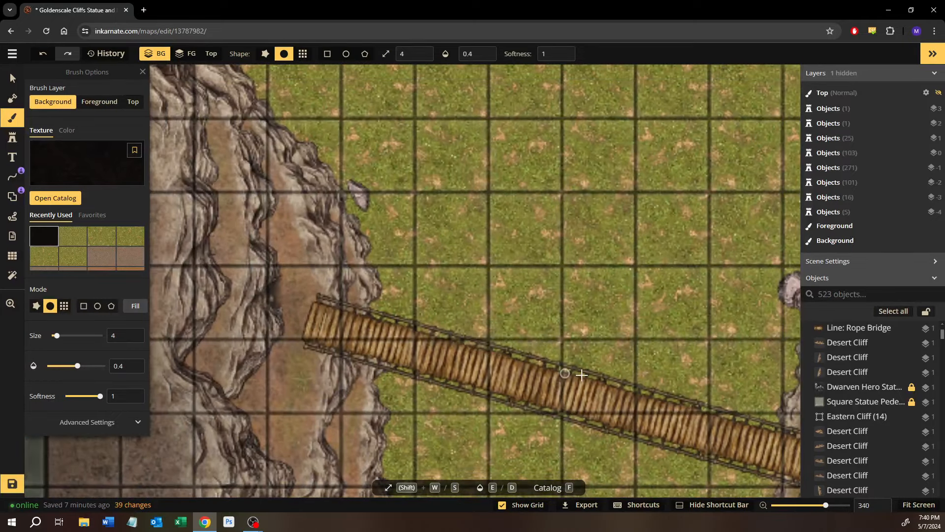
pyautogui.moveTo(583, 375); pyautogui.dragTo(491, 360)
pyautogui.moveTo(621, 406); pyautogui.dragTo(341, 365)
pyautogui.moveTo(593, 422)
pyautogui.mouseDown()
pyautogui.moveTo(434, 309)
pyautogui.moveTo(428, 363)
pyautogui.moveTo(436, 294)
pyautogui.mouseUp()
pyautogui.scroll(3, 442, 313)
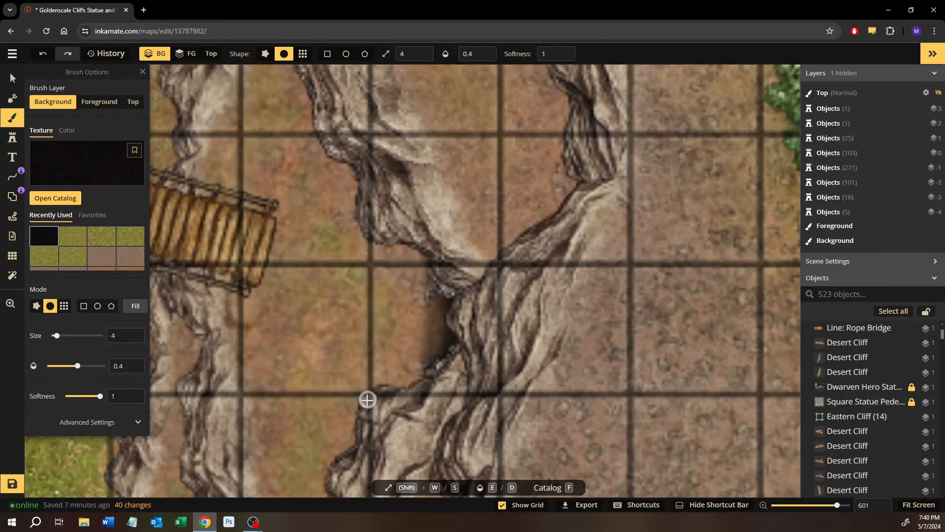
# Step: Darken the cave entrance at the lower narrow bridge's right end with another shadow stroke
pyautogui.scroll(-4, 367, 400)
pyautogui.moveTo(367, 400); pyautogui.dragTo(364, 247)
pyautogui.moveTo(362, 429); pyautogui.dragTo(400, 272)
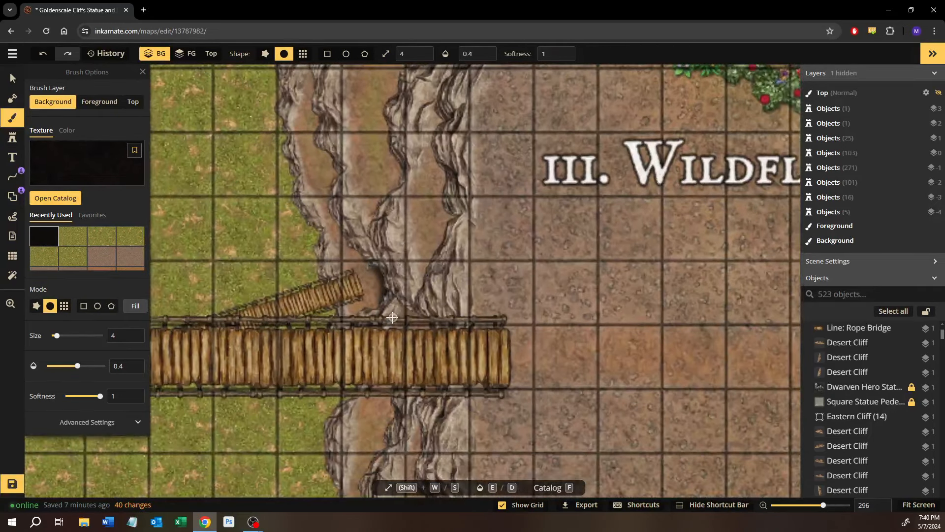
pyautogui.scroll(3, 392, 317)
pyautogui.moveTo(368, 237); pyautogui.dragTo(386, 285)
# Step: Check the shadow darkness of the caves at both ends of the lower narrow bridge and at the upper bridge's left end
pyautogui.scroll(-3, 314, 291)
pyautogui.moveTo(258, 337); pyautogui.dragTo(675, 290)
pyautogui.moveTo(345, 332); pyautogui.dragTo(544, 285)
pyautogui.moveTo(735, 304); pyautogui.dragTo(500, 325)
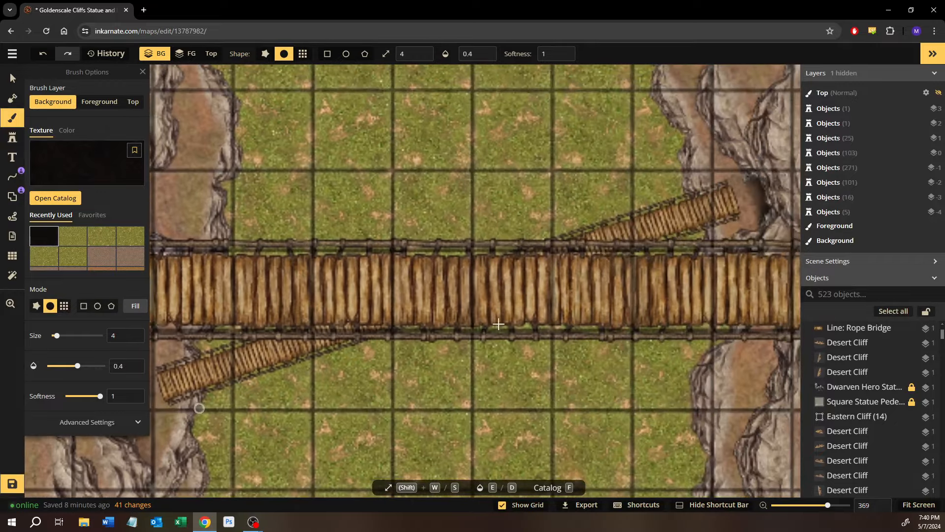
pyautogui.moveTo(580, 301); pyautogui.dragTo(436, 348)
pyautogui.scroll(1, 437, 348)
pyautogui.scroll(-1, 461, 344)
pyautogui.scroll(-2, 461, 344)
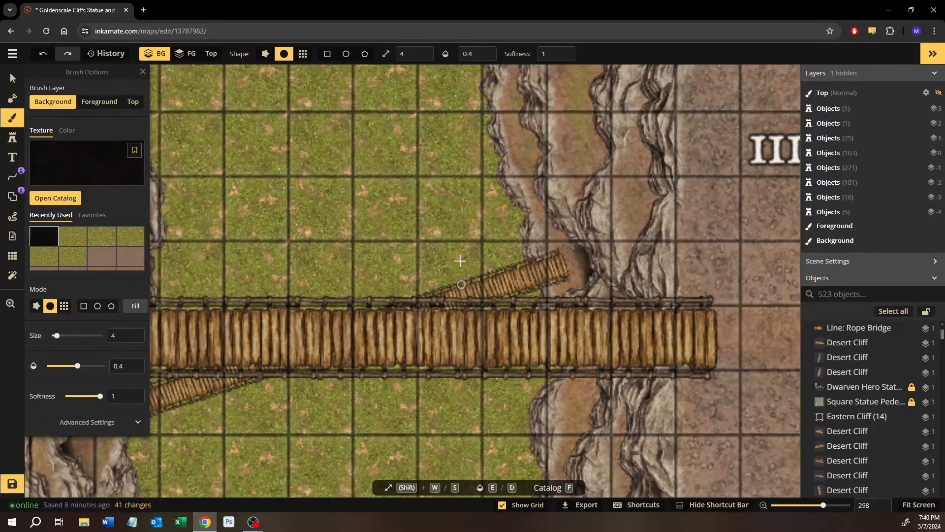
pyautogui.moveTo(460, 259); pyautogui.dragTo(570, 344)
pyautogui.moveTo(321, 215); pyautogui.dragTo(397, 292)
pyautogui.moveTo(333, 164); pyautogui.dragTo(391, 331)
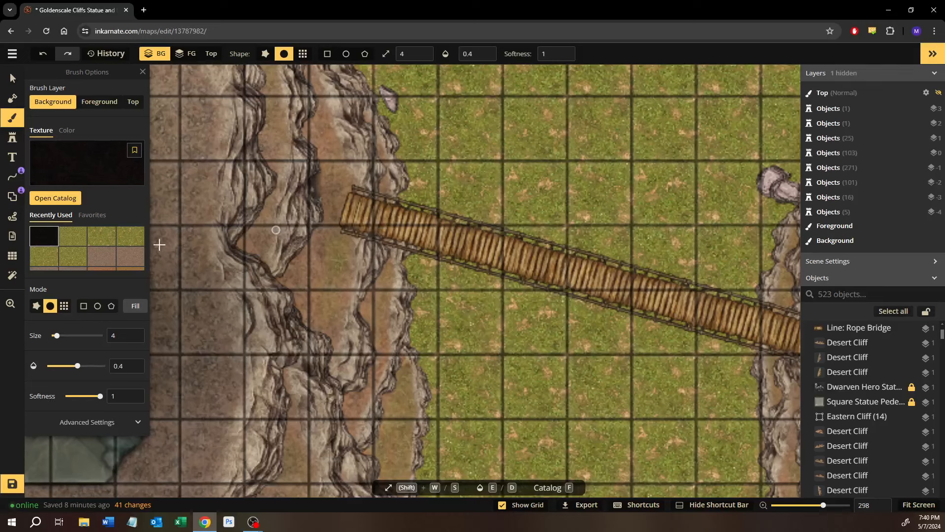
# Step: Leave the brush with nothing selected and save the map changes
pyautogui.click(14, 79)
pyautogui.click(598, 206)
pyautogui.scroll(-2, 598, 205)
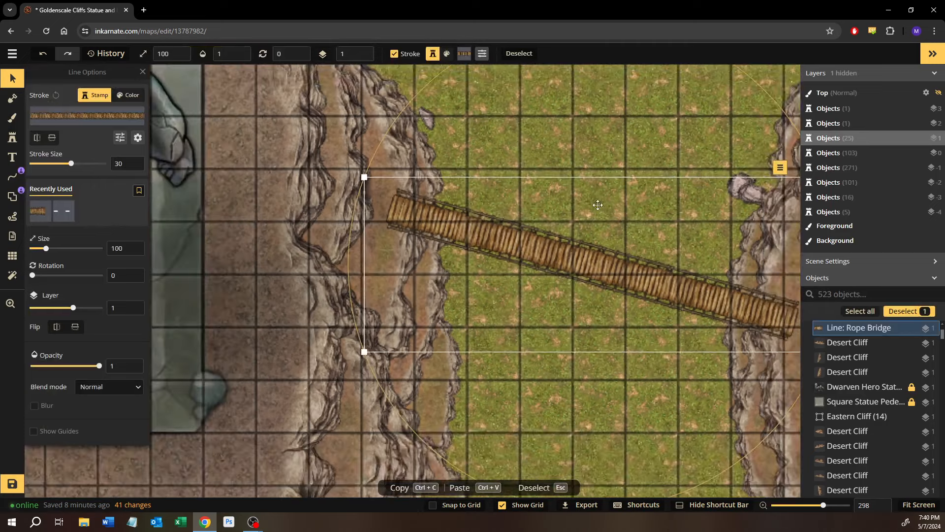
pyautogui.moveTo(598, 205); pyautogui.dragTo(480, 279)
pyautogui.click(593, 128)
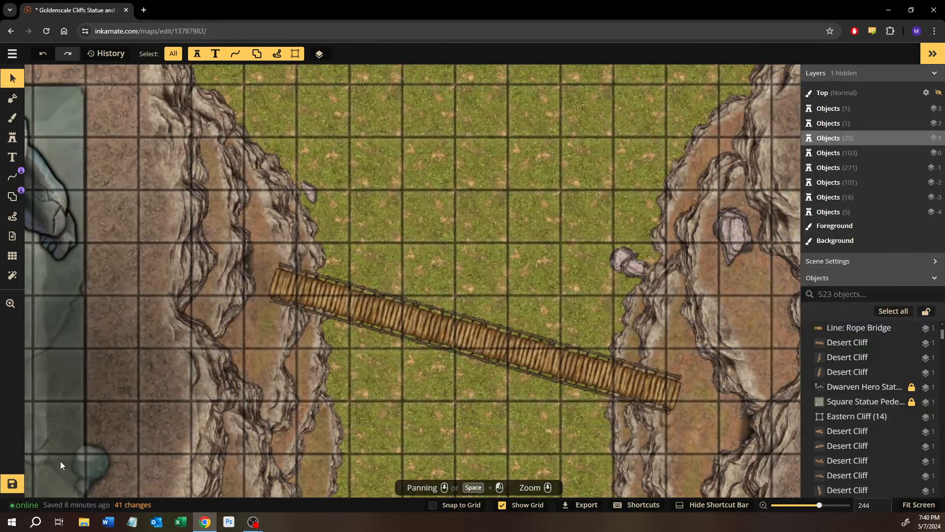
pyautogui.click(11, 484)
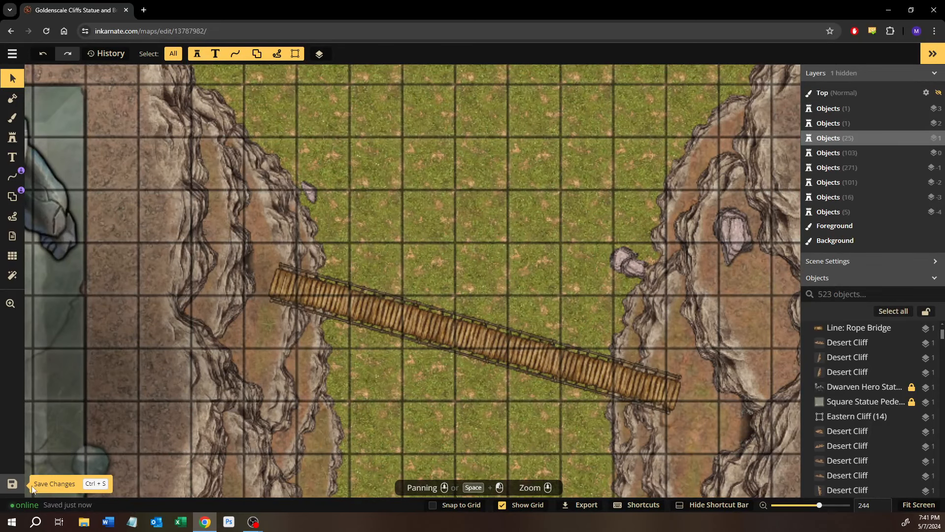
pyautogui.scroll(-1, 294, 330)
pyautogui.scroll(1, 316, 300)
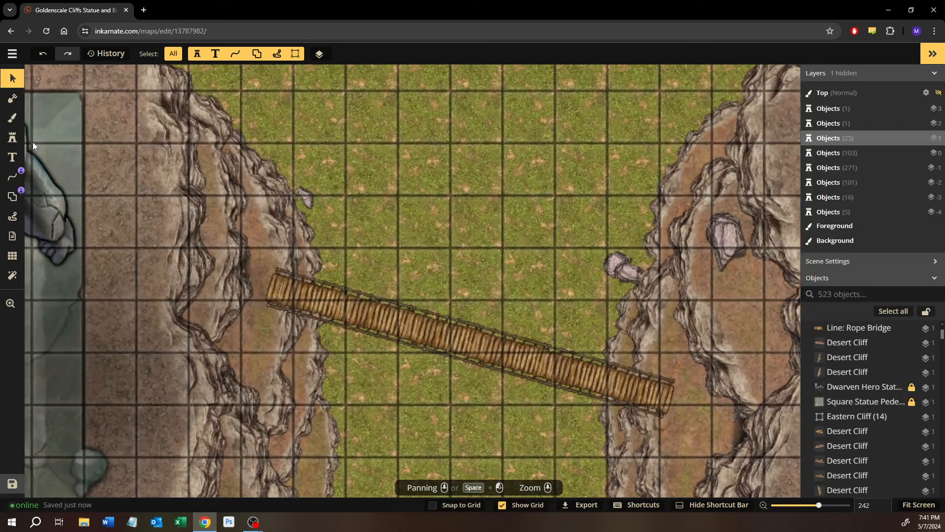
# Step: Search the Fantasy Battlemaps stamp catalog for "rock", choose the Small Rock stamp and set its size to 10
pyautogui.click(12, 137)
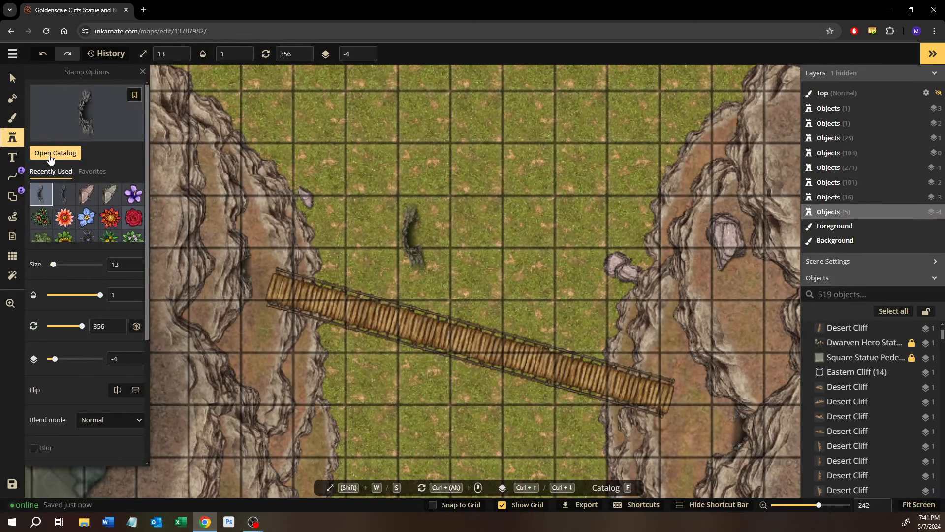
pyautogui.click(50, 157)
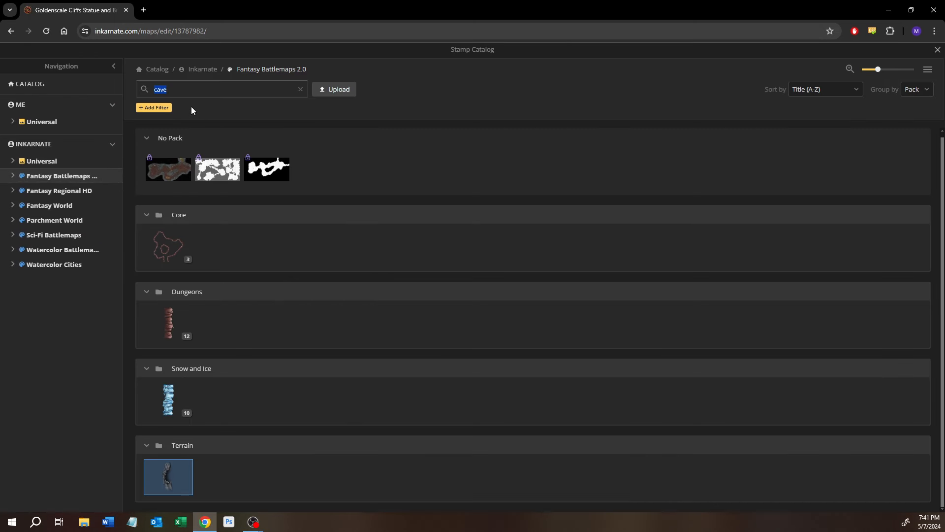
pyautogui.write('rock')
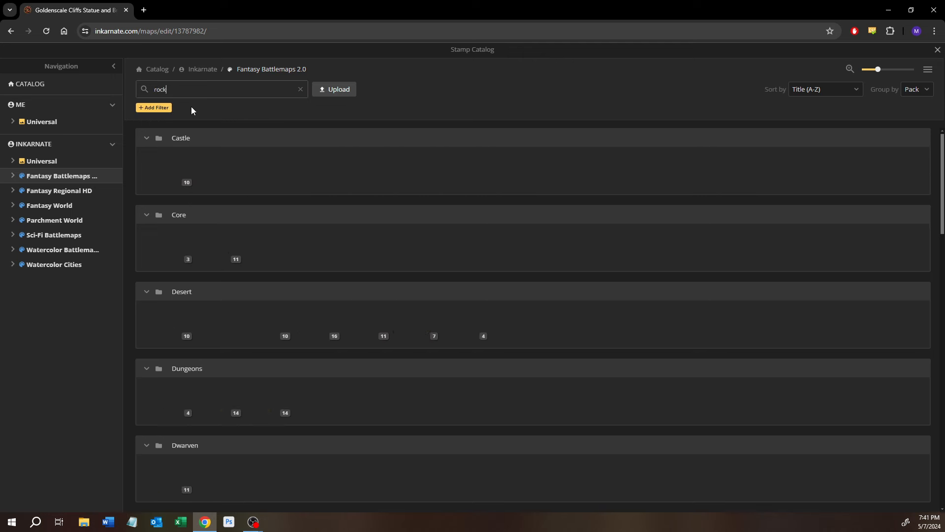
pyautogui.click(220, 253)
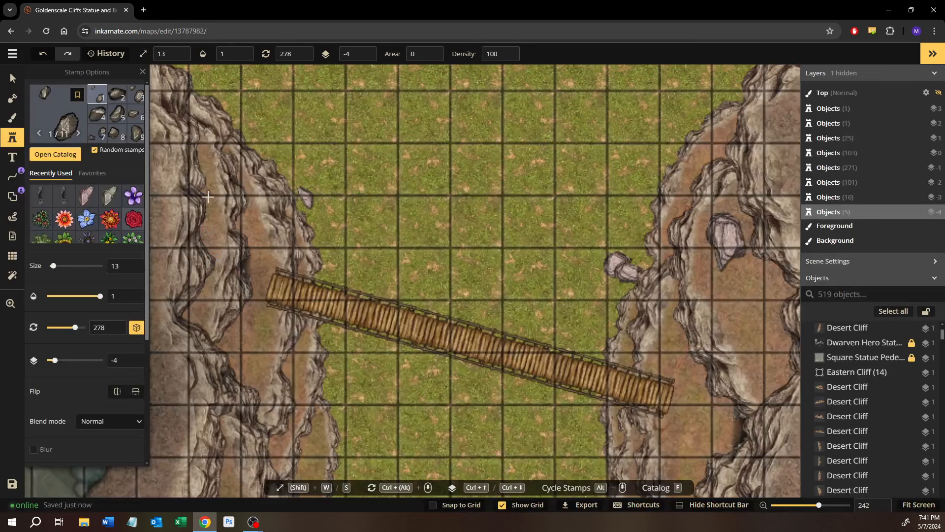
pyautogui.scroll(5, 218, 205)
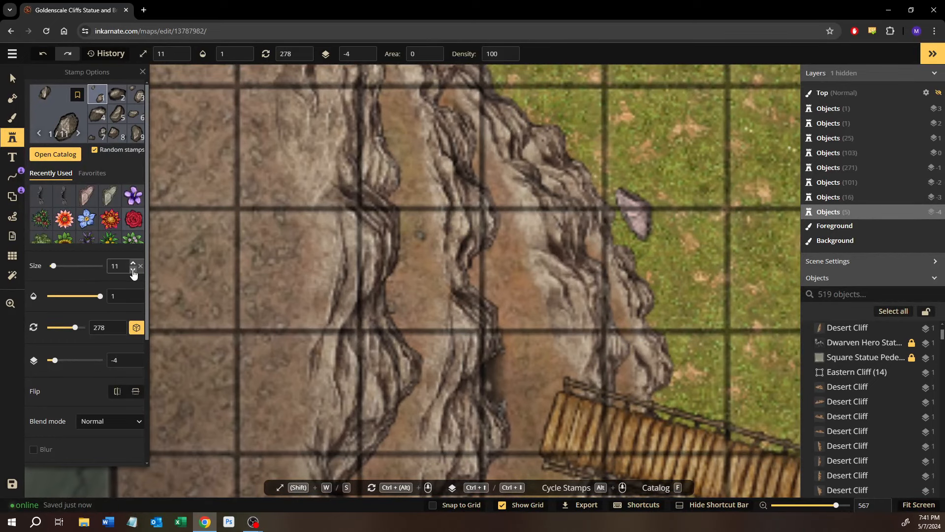
pyautogui.click(133, 270)
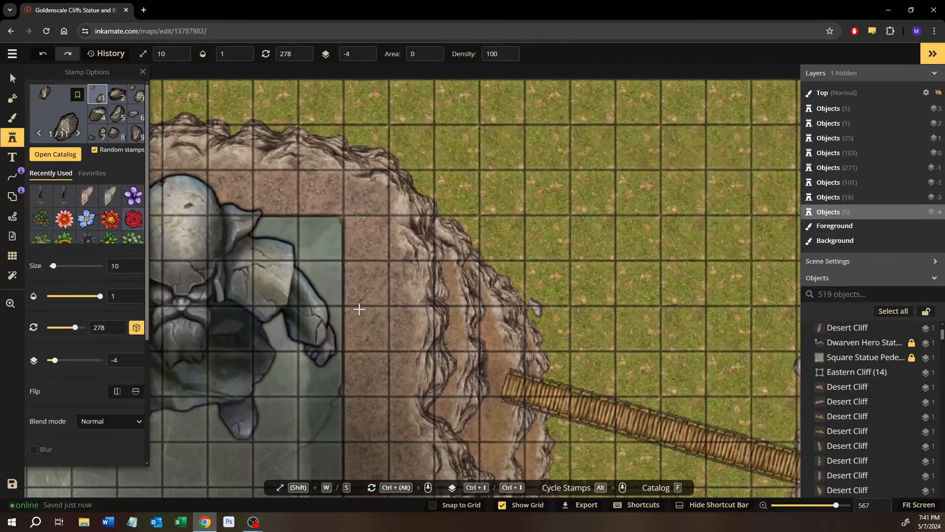
# Step: Place a small rock on the ground beside the crack in the statue pedestal's lower edge
pyautogui.moveTo(375, 321); pyautogui.dragTo(380, 183)
pyautogui.moveTo(385, 369); pyautogui.dragTo(373, 316)
pyautogui.scroll(1, 373, 316)
pyautogui.moveTo(254, 344); pyautogui.dragTo(419, 288)
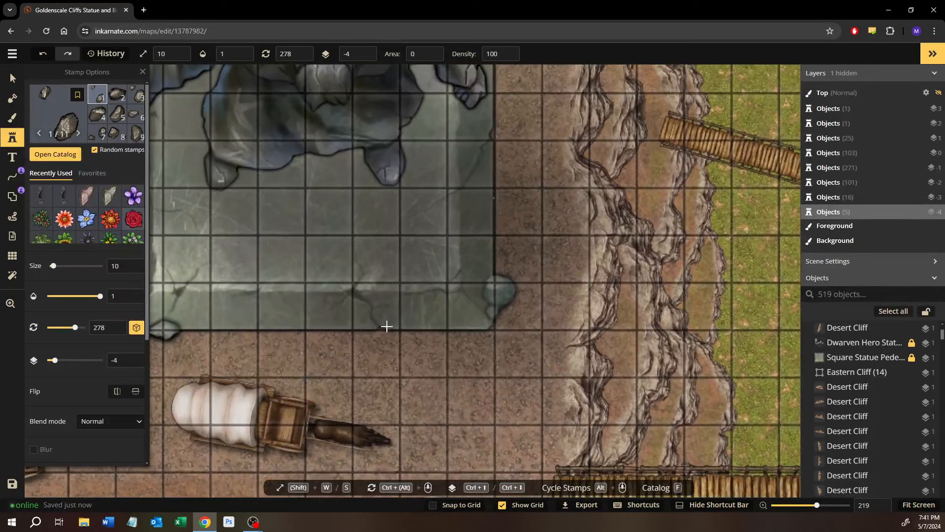
pyautogui.scroll(2, 384, 345)
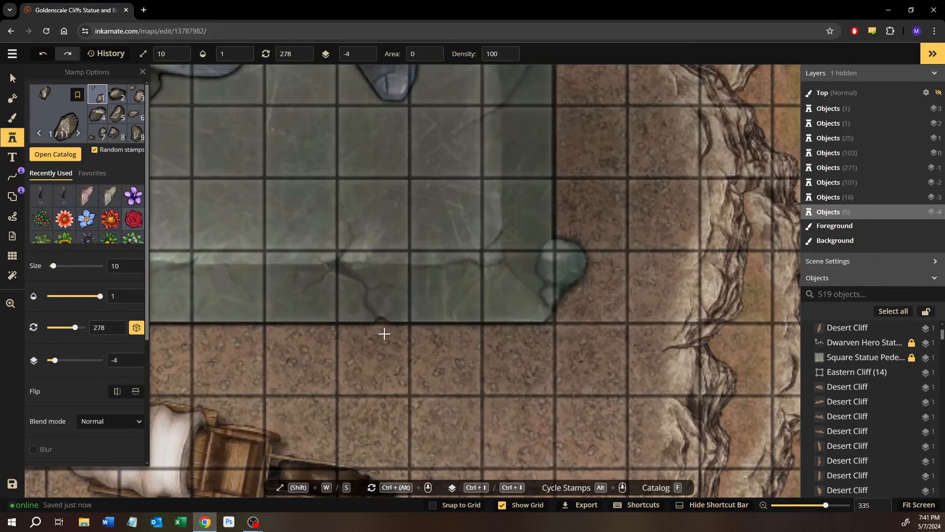
pyautogui.click(384, 334)
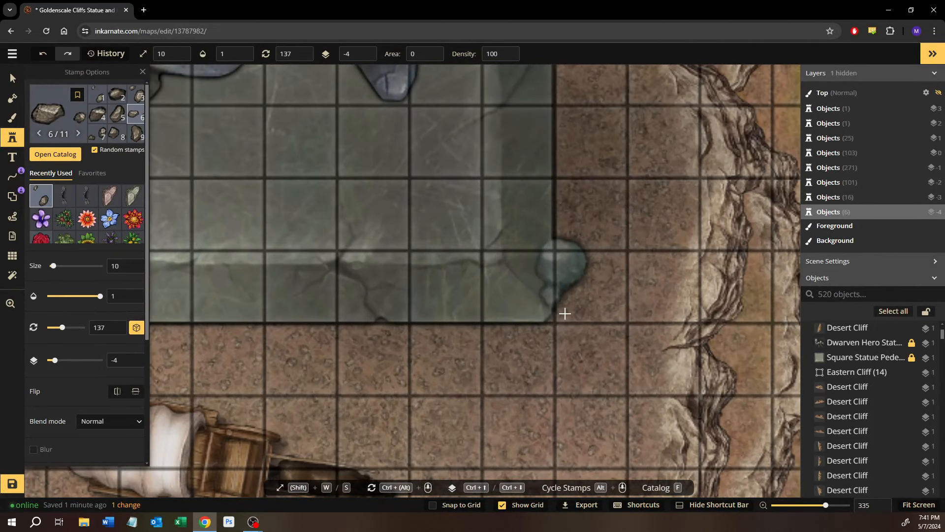
# Step: Add small rocks at the pedestal's lower-right corner and along its right edge near the statue's hand
pyautogui.moveTo(561, 337); pyautogui.dragTo(529, 361)
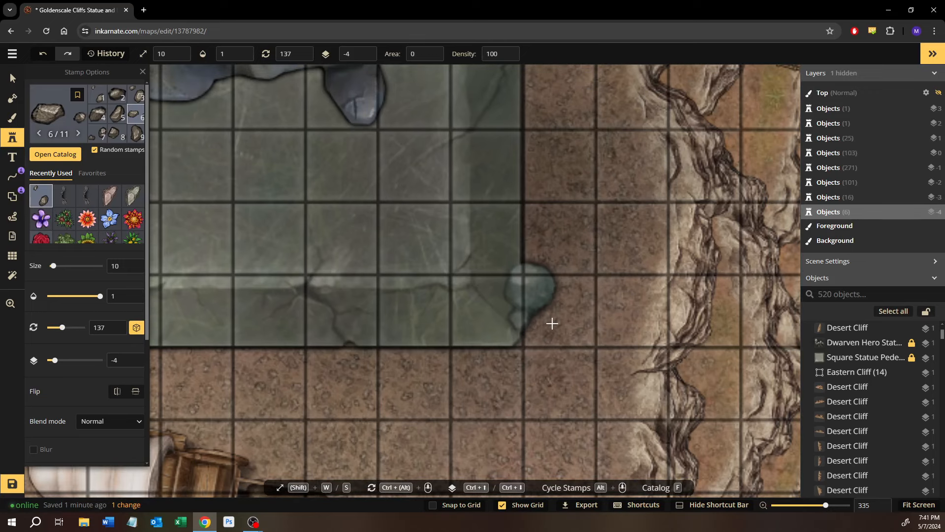
pyautogui.click(531, 298)
pyautogui.moveTo(569, 338); pyautogui.dragTo(668, 422)
pyautogui.moveTo(623, 329); pyautogui.dragTo(552, 493)
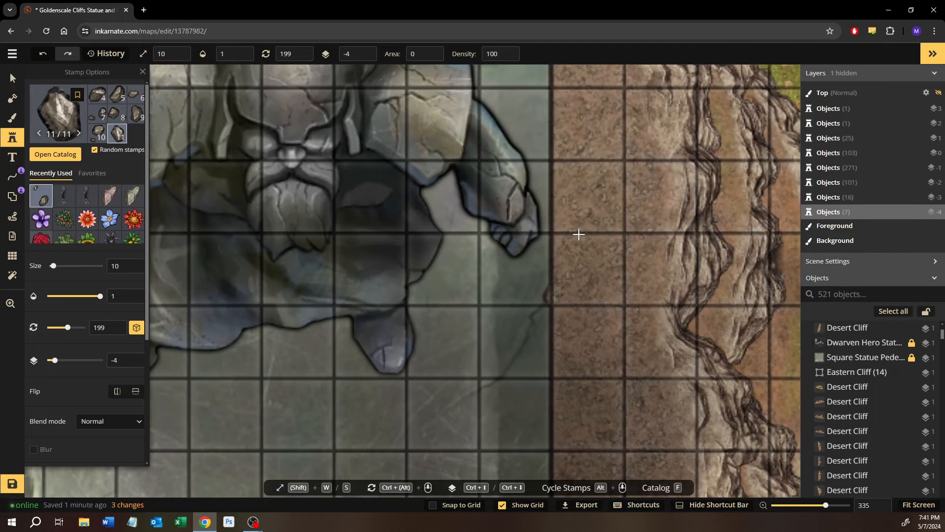
pyautogui.click(579, 235)
pyautogui.moveTo(579, 235); pyautogui.dragTo(584, 421)
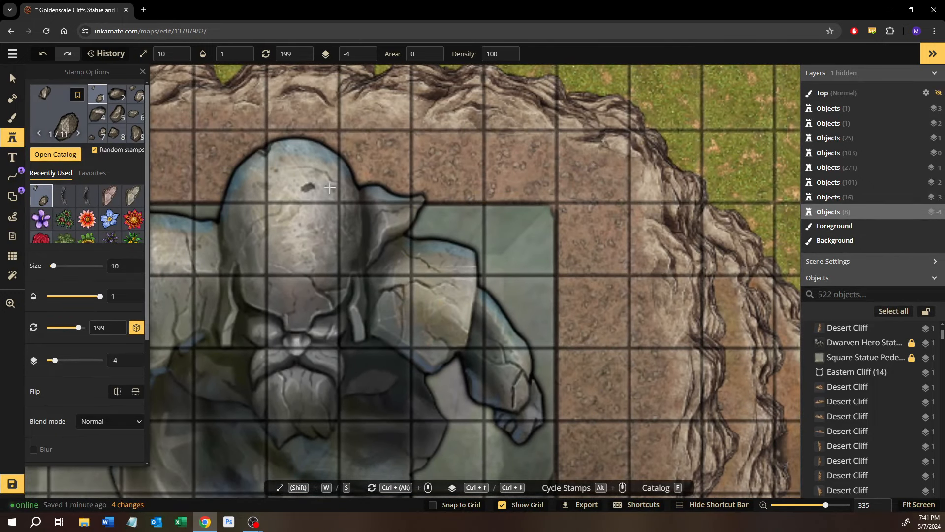
# Step: Scatter three small rocks along the upper side of the pedestal, around the statue's head and raised arm
pyautogui.click(330, 188)
pyautogui.moveTo(330, 188); pyautogui.dragTo(478, 193)
pyautogui.click(274, 195)
pyautogui.click(213, 197)
pyautogui.moveTo(287, 200); pyautogui.dragTo(483, 199)
pyautogui.moveTo(363, 357); pyautogui.dragTo(373, 165)
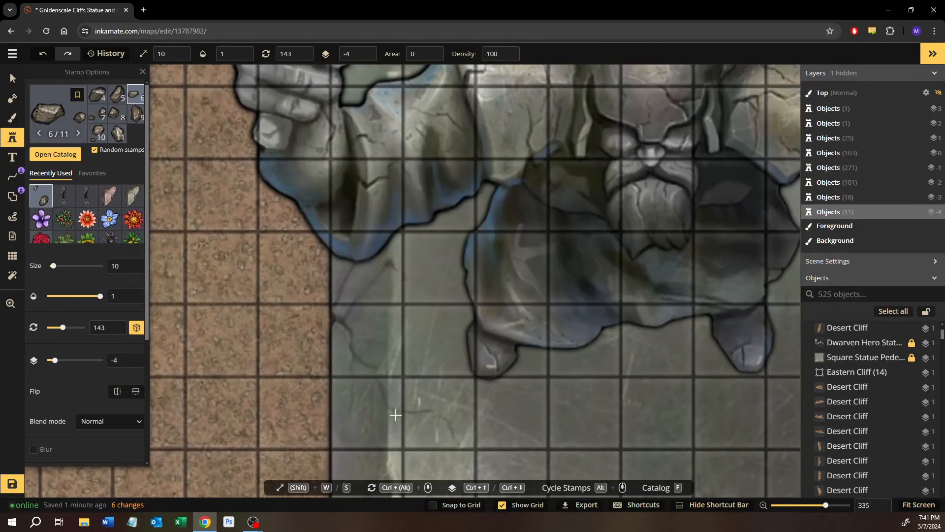
# Step: Scatter small rocks around the cracked part of the pedestal's left edge below the statue's raised arm
pyautogui.click(386, 284)
pyautogui.moveTo(522, 257); pyautogui.dragTo(423, 353)
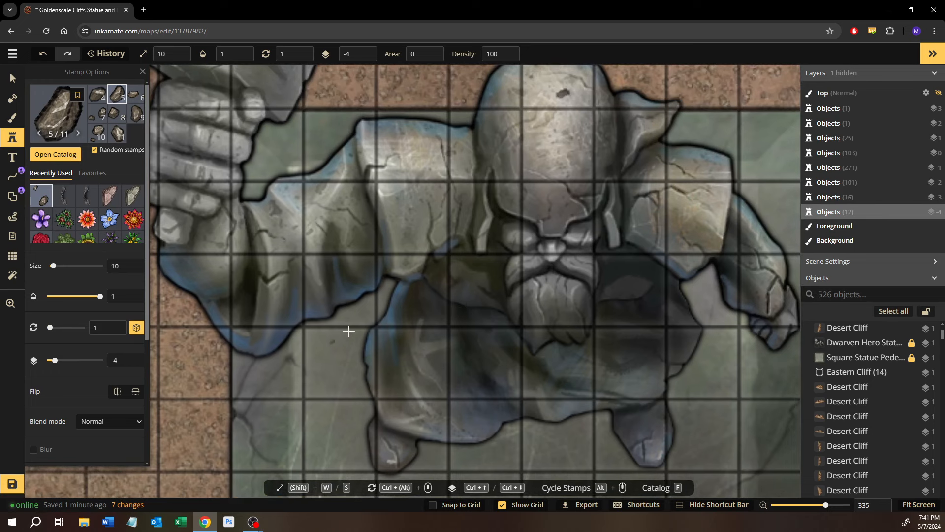
pyautogui.moveTo(344, 335); pyautogui.dragTo(463, 235)
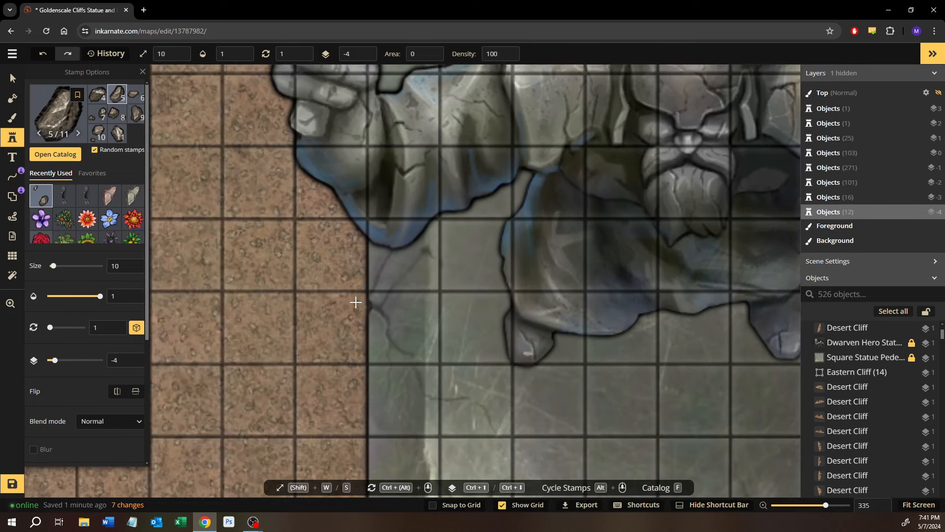
pyautogui.click(348, 357)
pyautogui.click(346, 344)
pyautogui.click(353, 397)
pyautogui.click(360, 404)
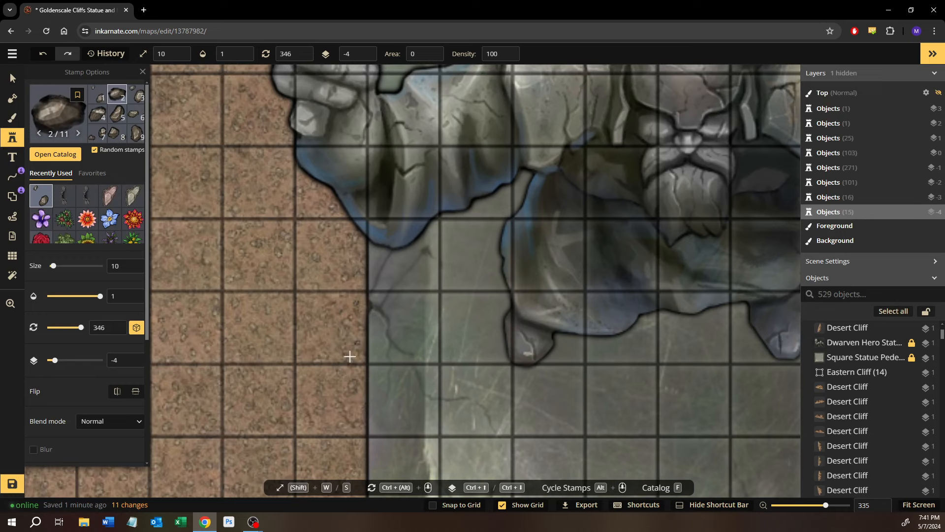
# Step: Continue placing small rocks down the pedestal's left edge to its lower-left corner
pyautogui.moveTo(362, 399); pyautogui.dragTo(333, 232)
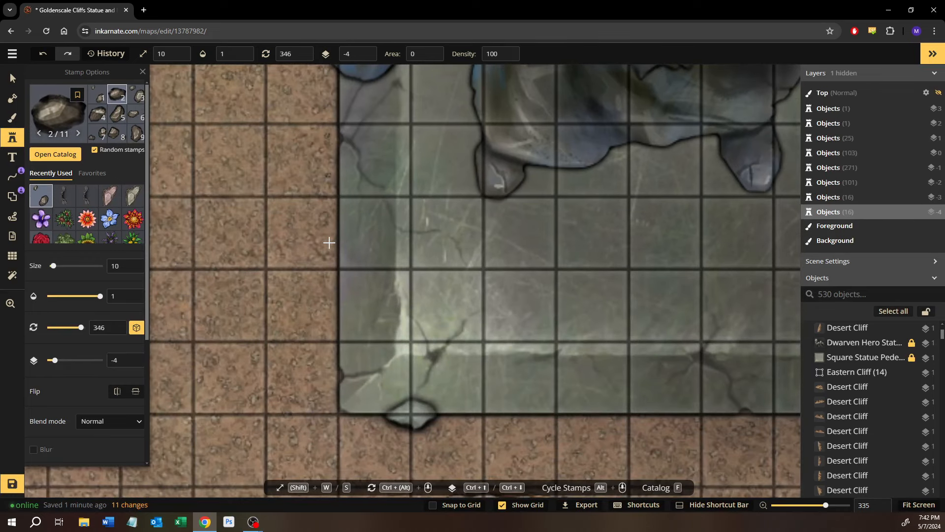
pyautogui.click(316, 237)
pyautogui.click(325, 406)
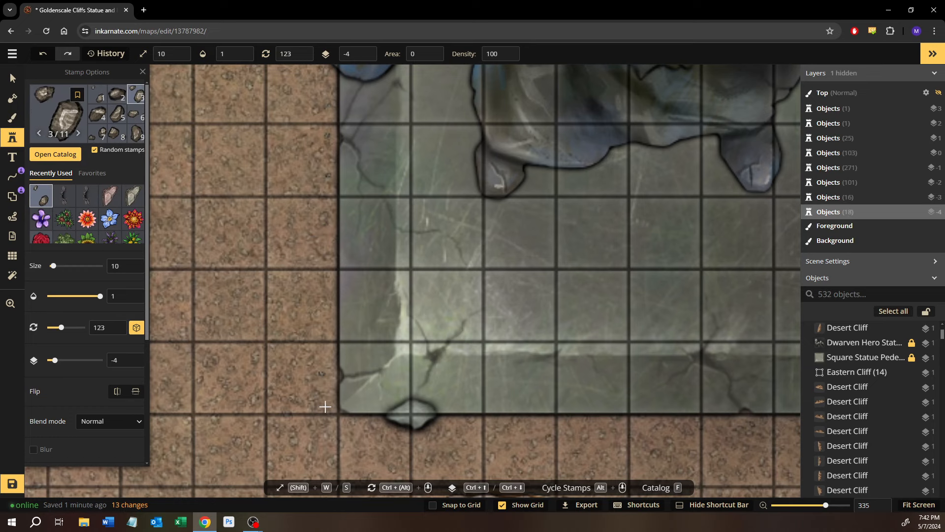
pyautogui.moveTo(330, 417); pyautogui.dragTo(296, 360)
pyautogui.click(321, 367)
pyautogui.moveTo(427, 390); pyautogui.dragTo(296, 366)
pyautogui.scroll(-1, 352, 339)
# Step: Place a small rock on the ground near the wide bridge and set its hue to -17, saturation to 105 and size to 25
pyautogui.moveTo(463, 325); pyautogui.dragTo(239, 142)
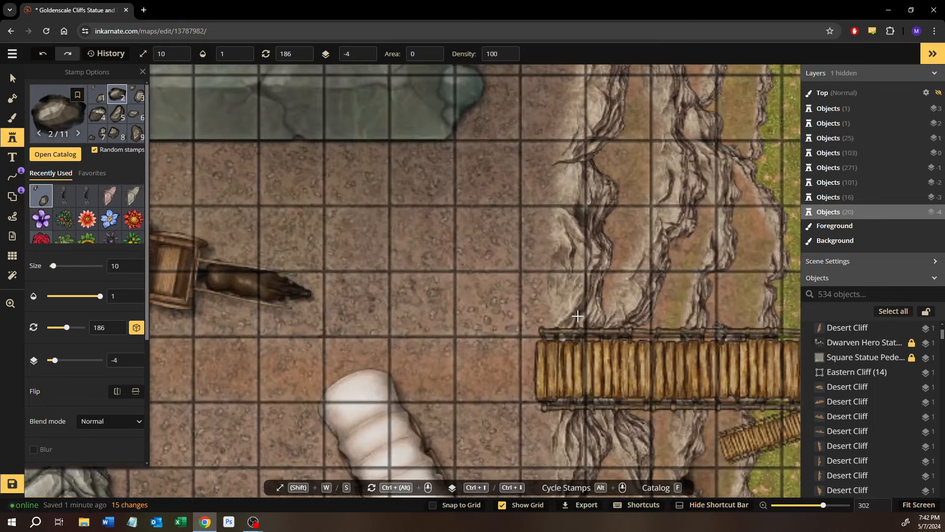
pyautogui.scroll(7, 566, 313)
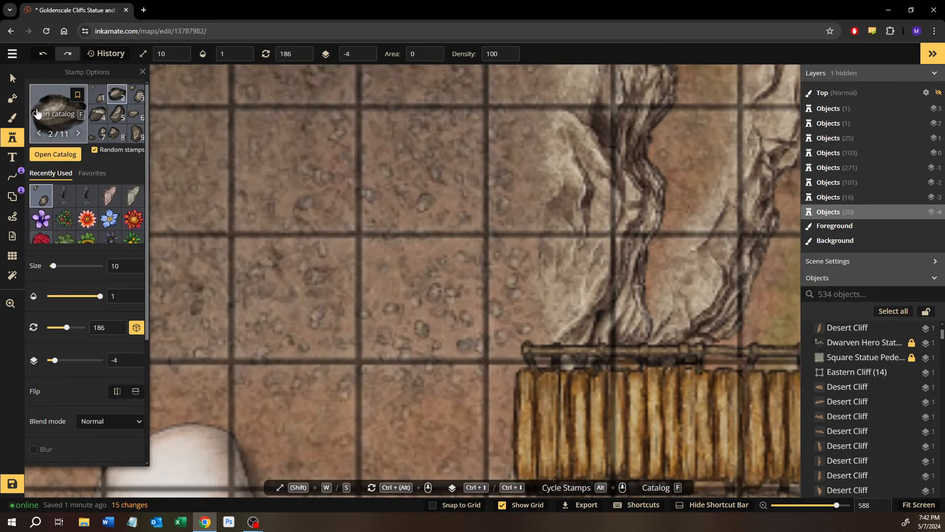
pyautogui.click(364, 196)
pyautogui.click(14, 76)
pyautogui.click(366, 196)
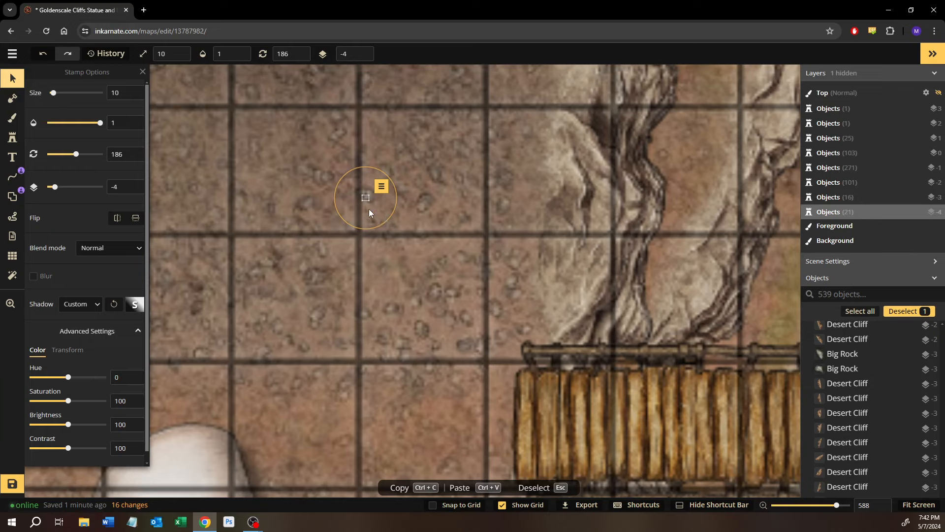
pyautogui.moveTo(367, 199); pyautogui.dragTo(487, 293)
pyautogui.moveTo(427, 258); pyautogui.dragTo(282, 283)
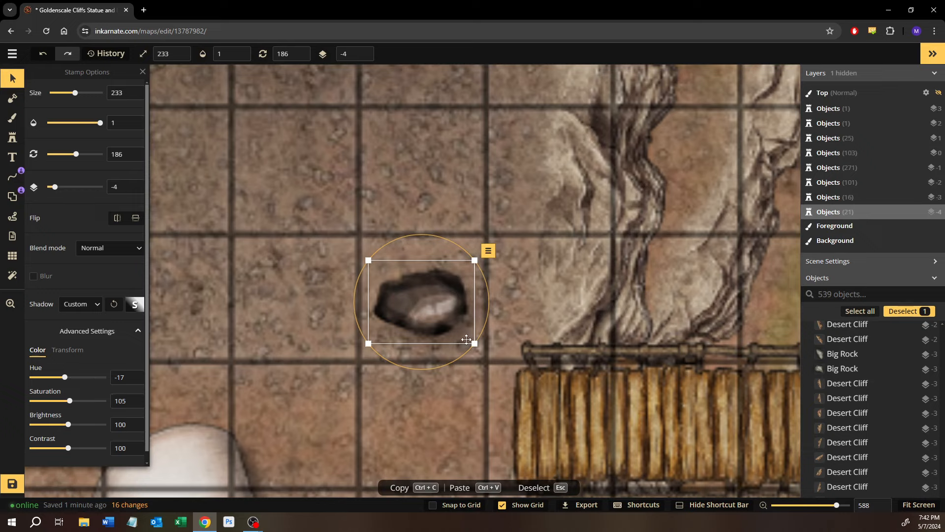
pyautogui.moveTo(467, 340); pyautogui.dragTo(354, 267)
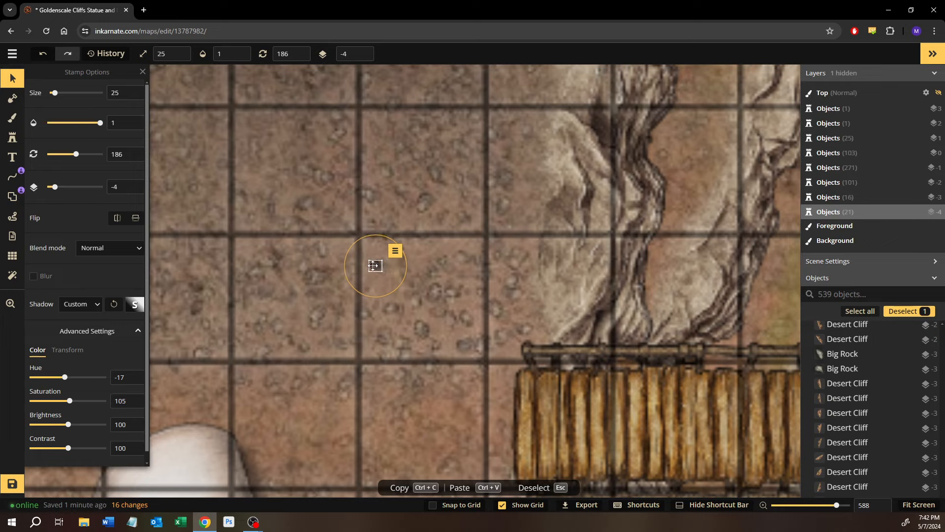
# Step: Move the small rock onto the cliff edge just above the wide bridge and raise it to layer 1
pyautogui.moveTo(374, 266); pyautogui.dragTo(530, 281)
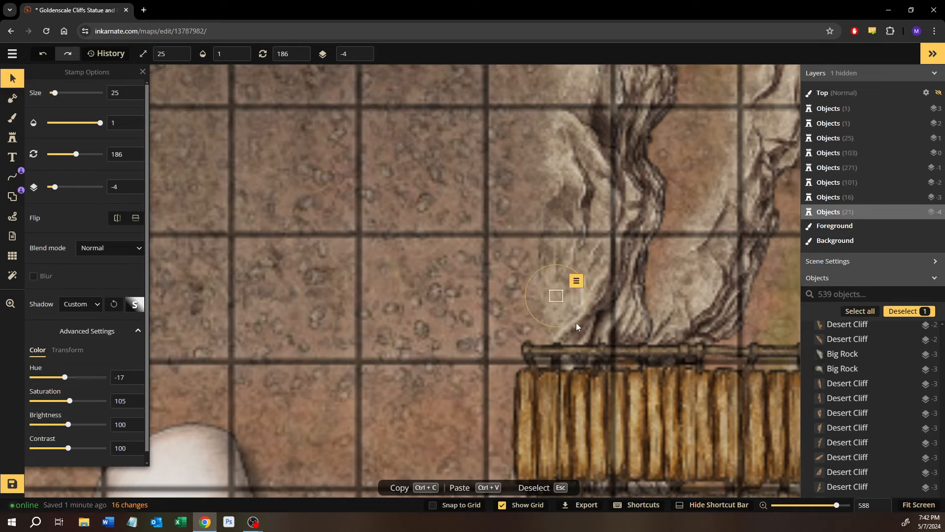
pyautogui.press('pageup')
pyautogui.press('pageup')
pyautogui.press('pageup')
pyautogui.press('pageup')
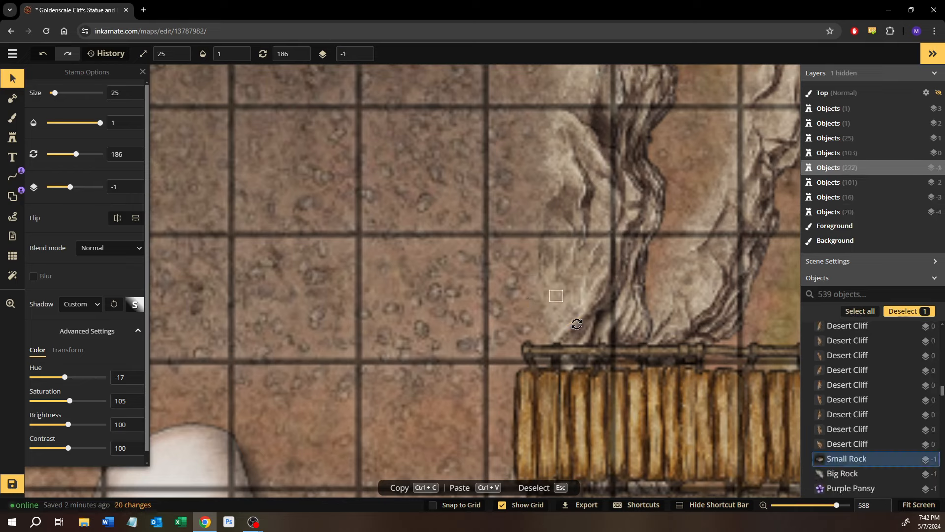
pyautogui.press('pageup')
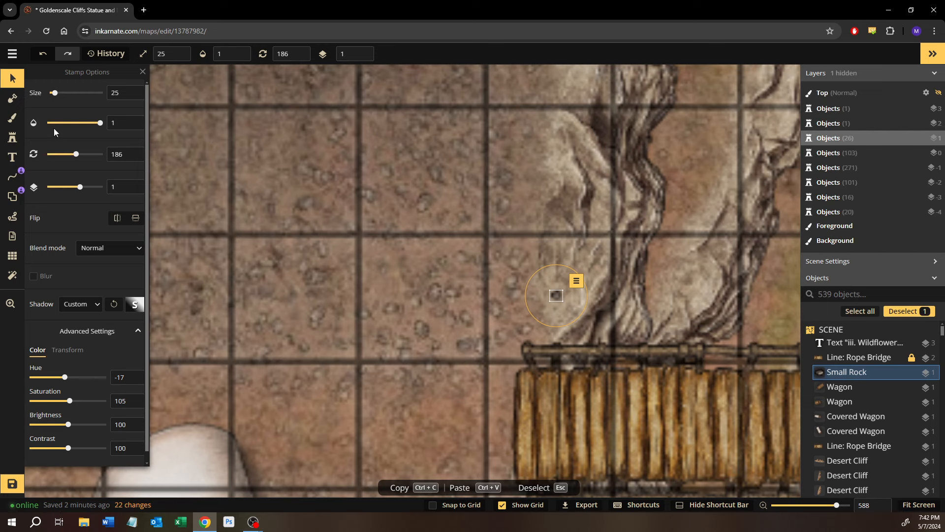
# Step: Stamp size 25 small rocks on layer 1 along the cliff top between the wide bridge and the pedestal's lower-right corner
pyautogui.click(16, 139)
pyautogui.moveTo(518, 190); pyautogui.dragTo(485, 334)
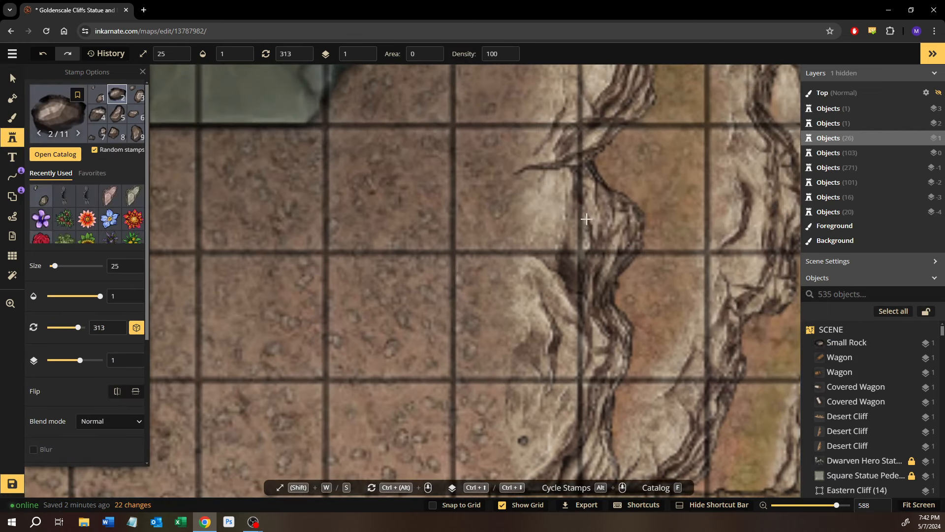
pyautogui.click(554, 207)
pyautogui.scroll(3, 544, 241)
pyautogui.hscroll(1, 544, 241)
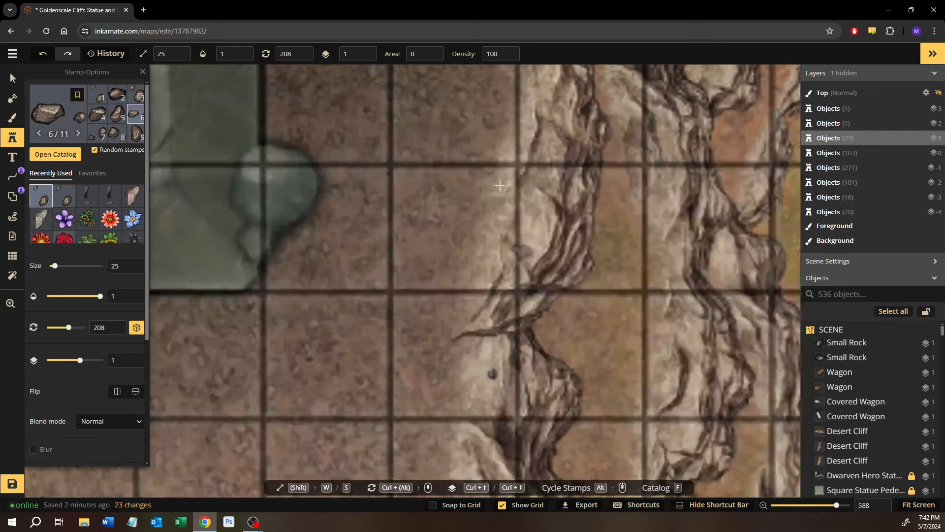
pyautogui.click(518, 208)
pyautogui.moveTo(513, 129); pyautogui.dragTo(495, 226)
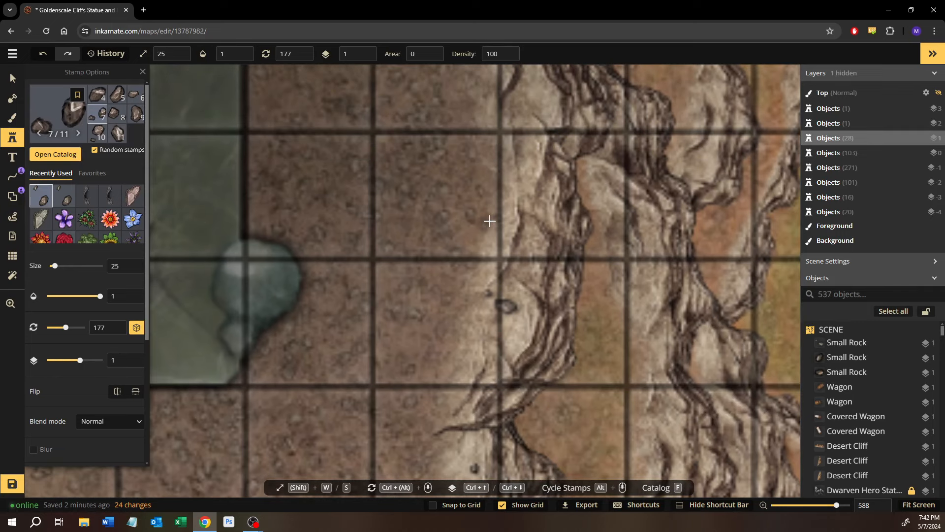
# Step: Add small rocks farther up the cliff top, on the stretch just below the upper rope bridge's left end
pyautogui.moveTo(548, 233); pyautogui.dragTo(505, 324)
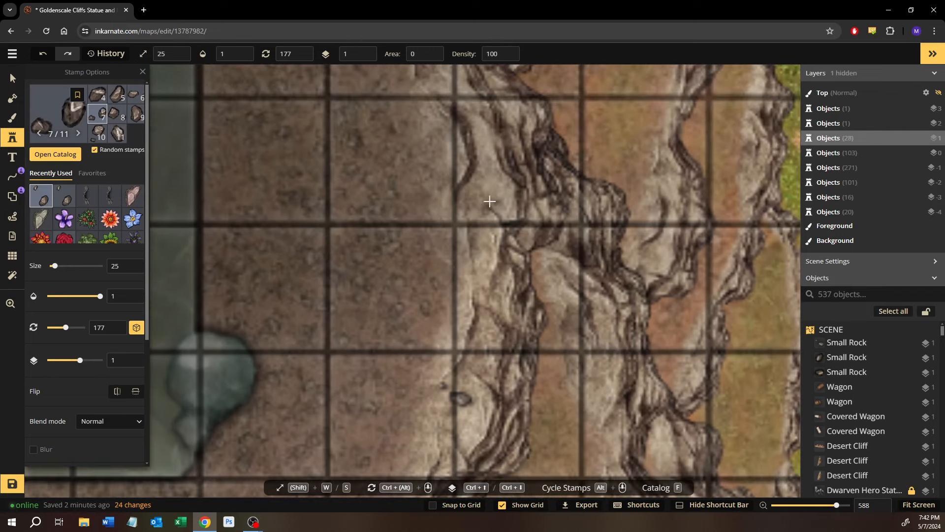
pyautogui.click(486, 192)
pyautogui.moveTo(488, 220); pyautogui.dragTo(487, 294)
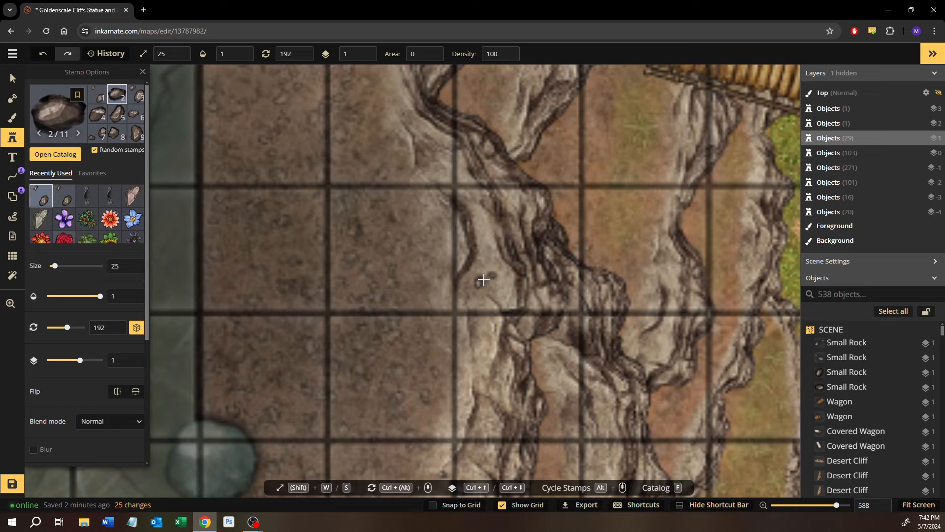
pyautogui.moveTo(483, 279); pyautogui.dragTo(500, 388)
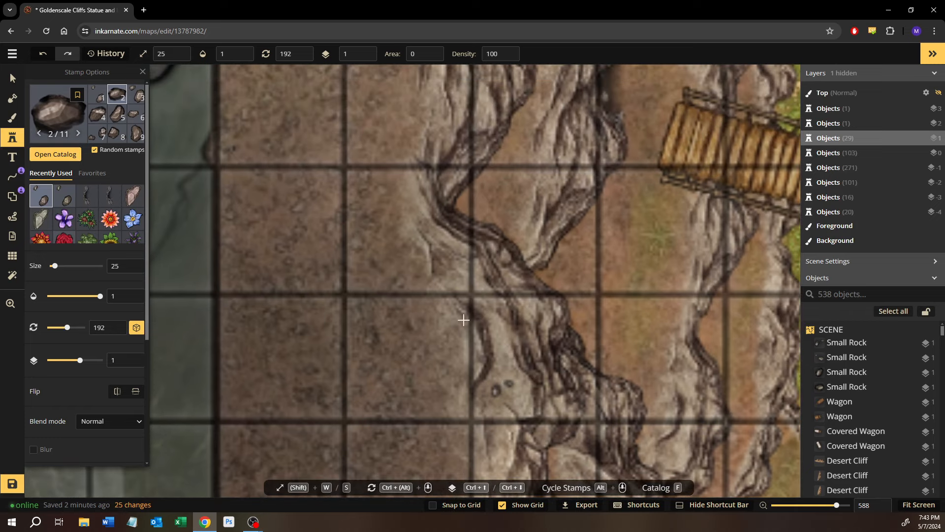
pyautogui.click(458, 269)
pyautogui.moveTo(458, 270); pyautogui.dragTo(471, 424)
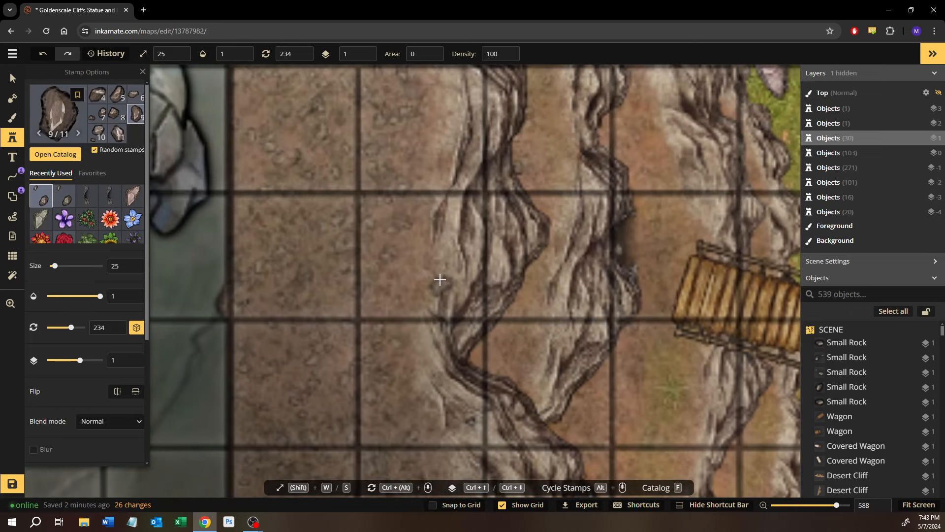
# Step: Place small rocks on the cliff top between the statue's hand and the upper rope bridge's left end
pyautogui.click(443, 257)
pyautogui.moveTo(448, 299); pyautogui.dragTo(465, 444)
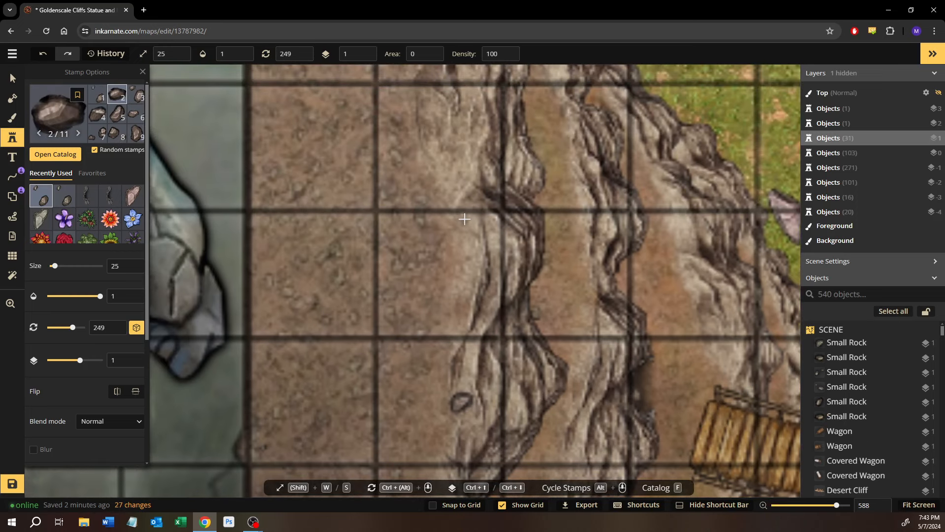
pyautogui.moveTo(466, 239); pyautogui.dragTo(481, 376)
pyautogui.click(482, 370)
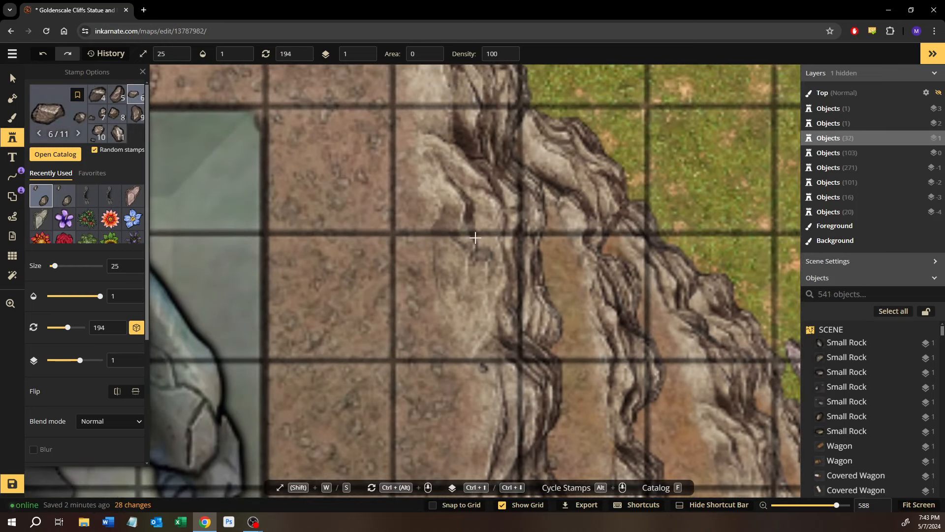
# Step: Place a small rock on the cliff top near the pedestal's upper-right corner and another just below the wide bridge's left end
pyautogui.moveTo(475, 238); pyautogui.dragTo(475, 324)
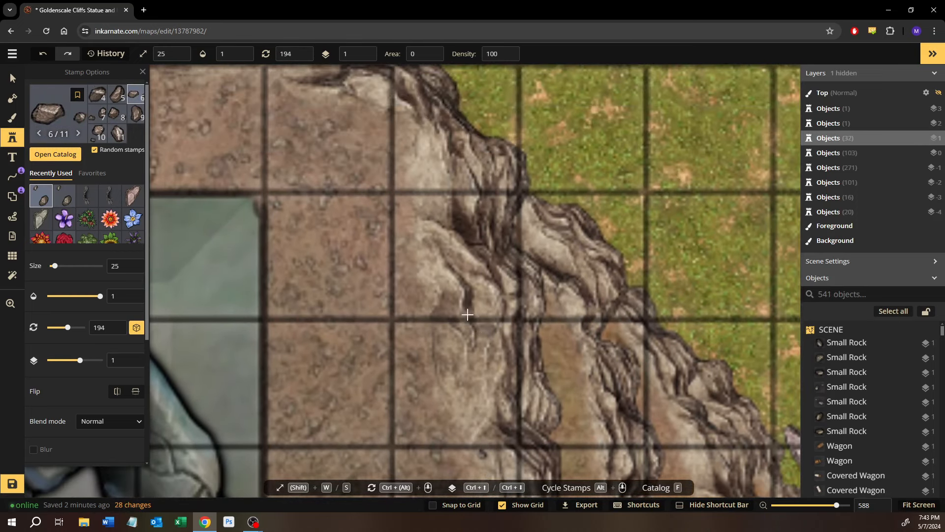
pyautogui.click(424, 166)
pyautogui.moveTo(568, 368); pyautogui.dragTo(413, 118)
pyautogui.moveTo(459, 369); pyautogui.dragTo(400, 93)
pyautogui.moveTo(436, 286); pyautogui.dragTo(391, 4)
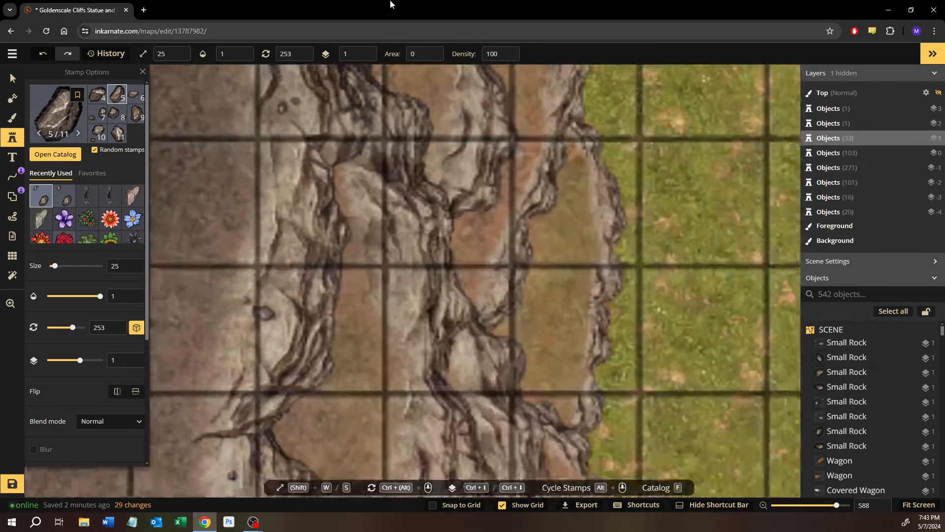
pyautogui.moveTo(412, 330); pyautogui.dragTo(458, 103)
pyautogui.moveTo(409, 384); pyautogui.dragTo(364, 86)
pyautogui.moveTo(325, 443); pyautogui.dragTo(345, 193)
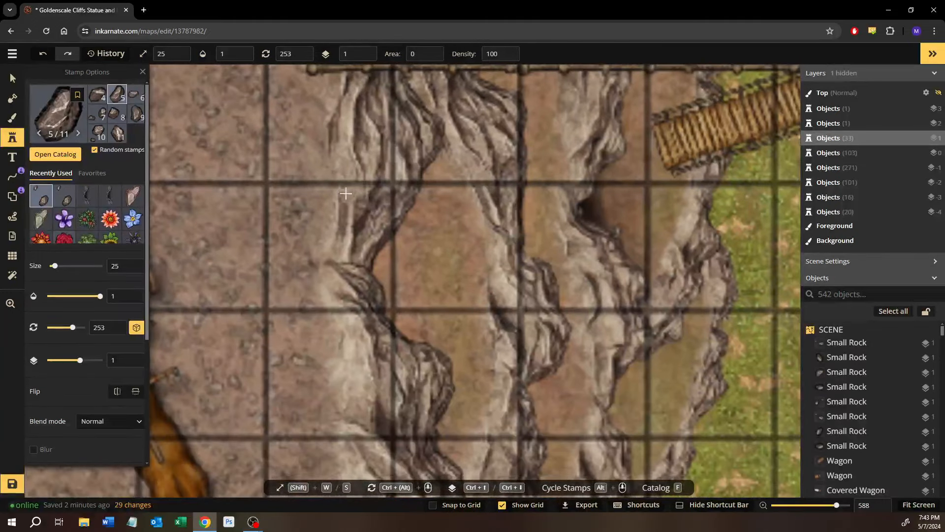
pyautogui.click(333, 175)
# Step: Stamp small rocks down the left cliff top, from below the wide bridge toward the map's lower edge
pyautogui.moveTo(363, 359); pyautogui.dragTo(346, 246)
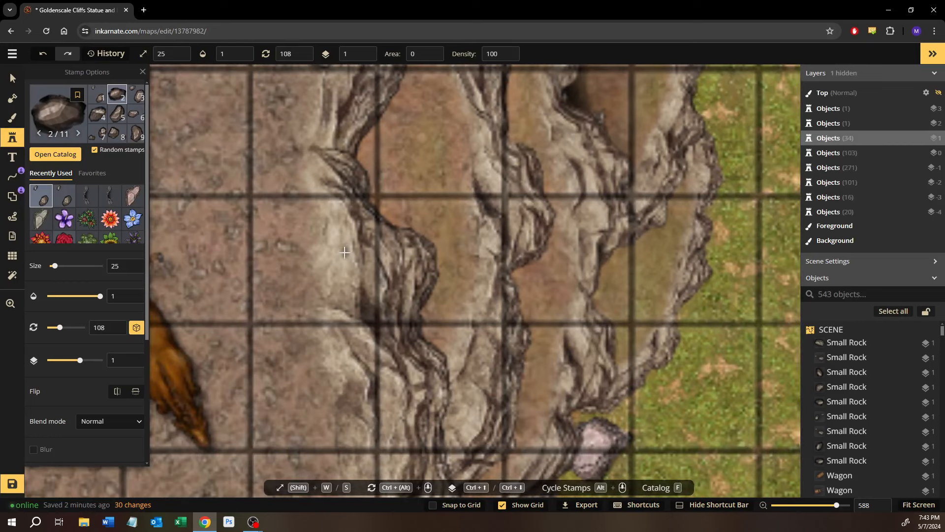
pyautogui.click(345, 252)
pyautogui.moveTo(337, 291); pyautogui.dragTo(333, 180)
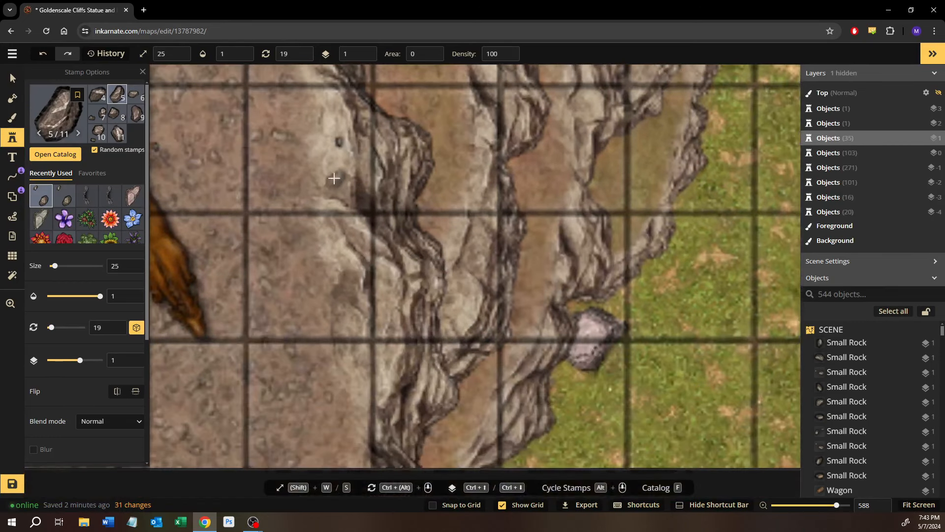
pyautogui.click(382, 311)
pyautogui.click(355, 381)
# Step: Scatter three size 25 small rocks on the right cliff top between the map's lower edge and the wide bridge
pyautogui.moveTo(724, 342); pyautogui.dragTo(582, 317)
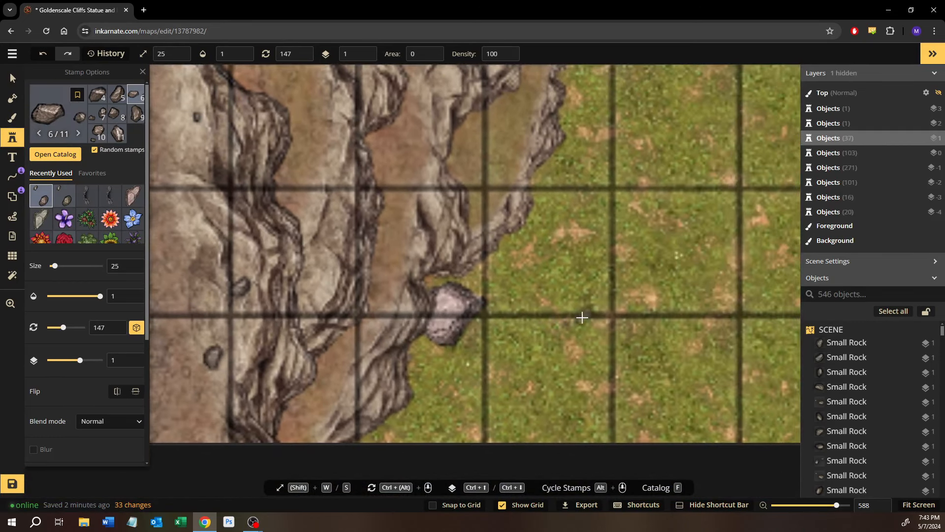
pyautogui.scroll(-3, 582, 317)
pyautogui.moveTo(640, 290); pyautogui.dragTo(212, 297)
pyautogui.moveTo(448, 279); pyautogui.dragTo(217, 291)
pyautogui.scroll(2, 498, 352)
pyautogui.scroll(2, 497, 352)
pyautogui.click(501, 199)
pyautogui.moveTo(501, 199); pyautogui.dragTo(478, 326)
pyautogui.click(485, 275)
pyautogui.moveTo(485, 276); pyautogui.dragTo(471, 437)
pyautogui.click(480, 254)
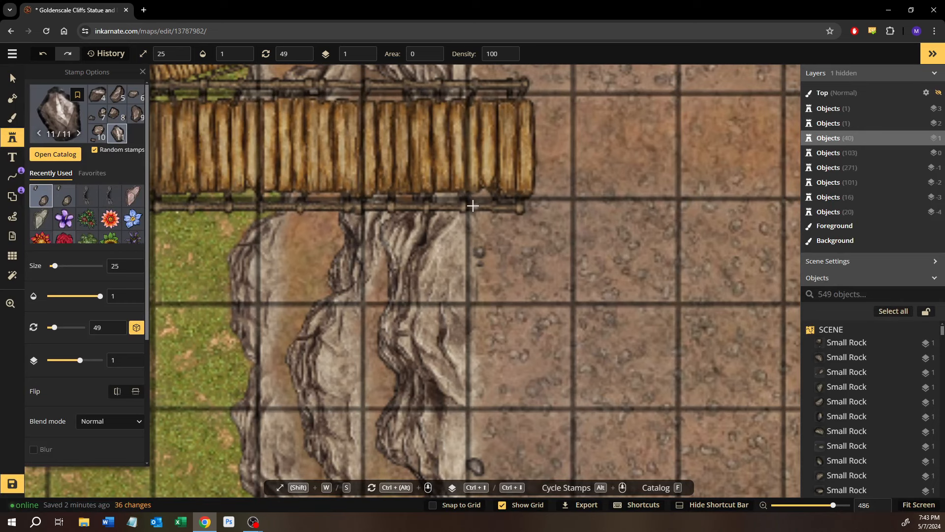
# Step: Place small rocks on the right cliff top above the wide bridge, from the area III label up past the flower bed
pyautogui.moveTo(470, 128); pyautogui.dragTo(443, 418)
pyautogui.moveTo(444, 276); pyautogui.dragTo(442, 407)
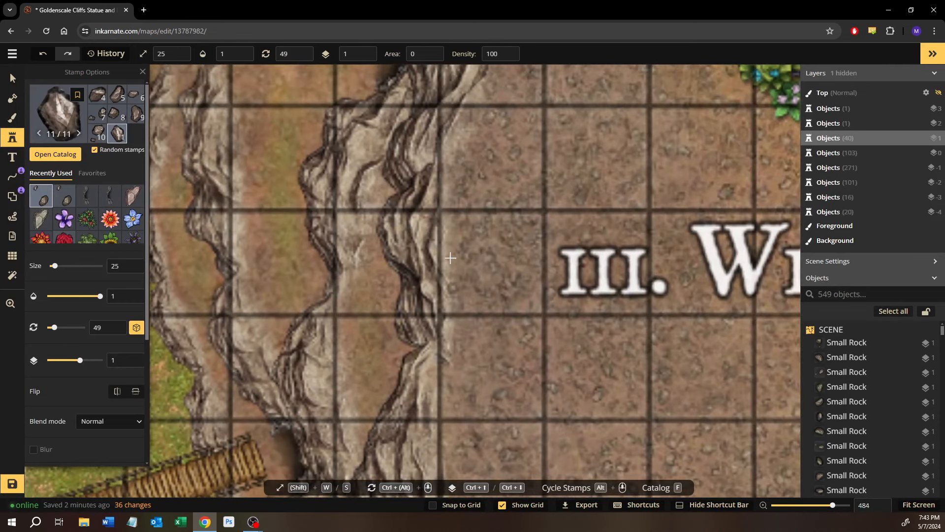
pyautogui.click(451, 232)
pyautogui.moveTo(451, 232); pyautogui.dragTo(339, 312)
pyautogui.moveTo(463, 236); pyautogui.dragTo(448, 346)
pyautogui.click(493, 274)
pyautogui.moveTo(493, 274); pyautogui.dragTo(462, 400)
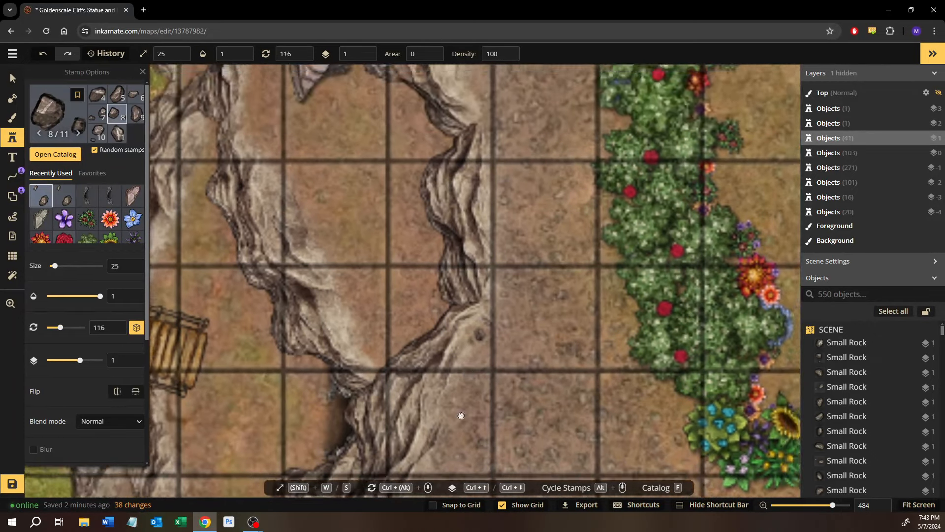
pyautogui.click(439, 190)
# Step: Stamp small rocks along the right plateau's upper-left corner and its upper edge behind the flower bed
pyautogui.moveTo(439, 191); pyautogui.dragTo(426, 390)
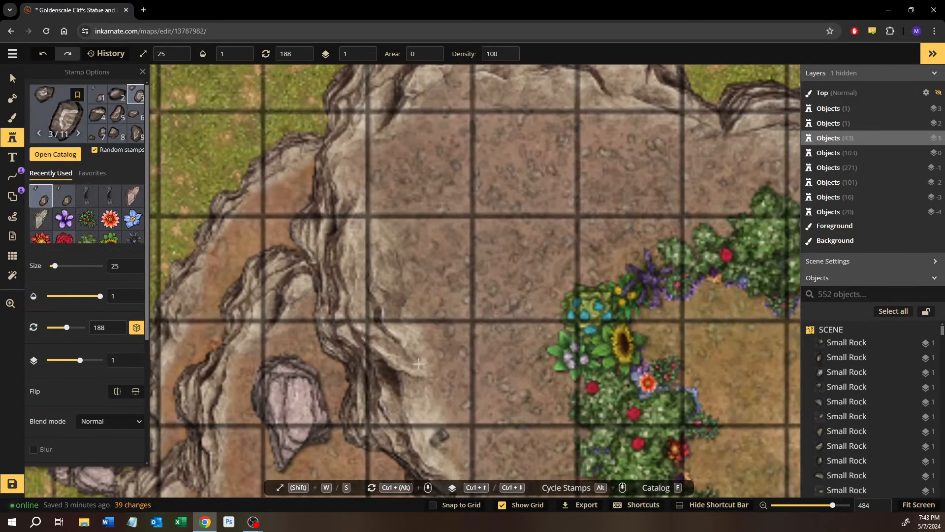
pyautogui.click(485, 163)
pyautogui.moveTo(485, 163); pyautogui.dragTo(407, 271)
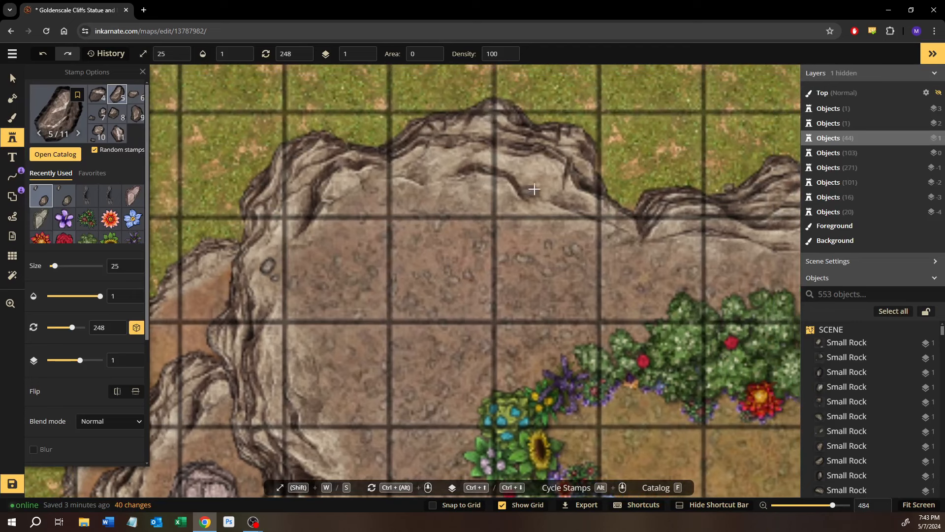
pyautogui.moveTo(536, 243); pyautogui.dragTo(209, 276)
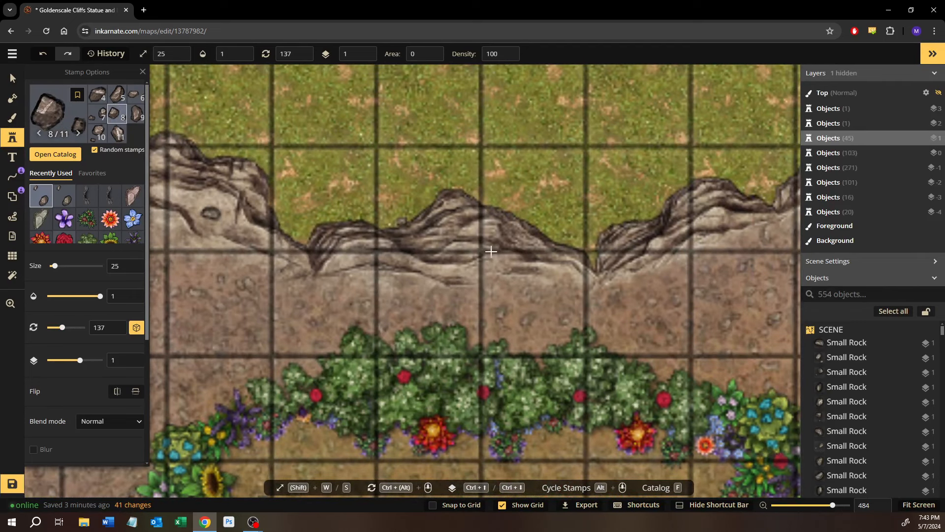
pyautogui.click(585, 294)
pyautogui.moveTo(585, 294); pyautogui.dragTo(456, 276)
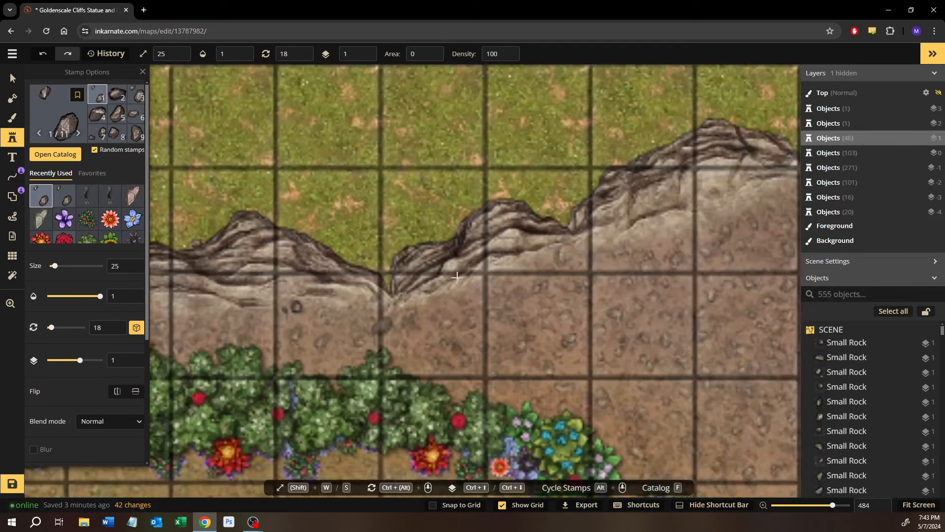
pyautogui.click(536, 280)
pyautogui.click(724, 191)
# Step: Scatter small rocks along the statue plateau's upper edge, on both sides of the statue's raised hammer
pyautogui.moveTo(721, 200); pyautogui.dragTo(428, 271)
pyautogui.moveTo(557, 246); pyautogui.dragTo(450, 245)
pyautogui.moveTo(397, 268); pyautogui.dragTo(675, 234)
pyautogui.moveTo(325, 271); pyautogui.dragTo(711, 263)
pyautogui.moveTo(296, 266); pyautogui.dragTo(729, 268)
pyautogui.moveTo(344, 246); pyautogui.dragTo(659, 311)
pyautogui.moveTo(320, 280); pyautogui.dragTo(731, 248)
pyautogui.moveTo(293, 310); pyautogui.dragTo(675, 250)
pyautogui.moveTo(355, 233); pyautogui.dragTo(554, 319)
pyautogui.click(304, 168)
pyautogui.scroll(-1, 304, 168)
pyautogui.moveTo(301, 176); pyautogui.dragTo(458, 232)
pyautogui.moveTo(334, 204); pyautogui.dragTo(558, 229)
pyautogui.click(314, 245)
pyautogui.moveTo(277, 242); pyautogui.dragTo(659, 263)
pyautogui.click(342, 241)
pyautogui.moveTo(135, 248); pyautogui.dragTo(384, 252)
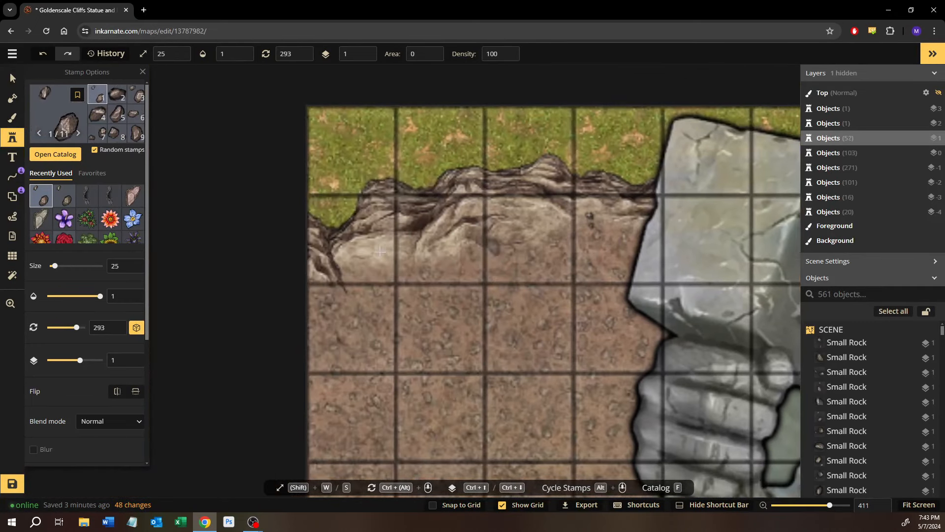
pyautogui.click(454, 318)
# Step: Reduce the stamp size to 18 and place a small rock on the left cliff's ledge just below the wide bridge
pyautogui.scroll(-10, 370, 278)
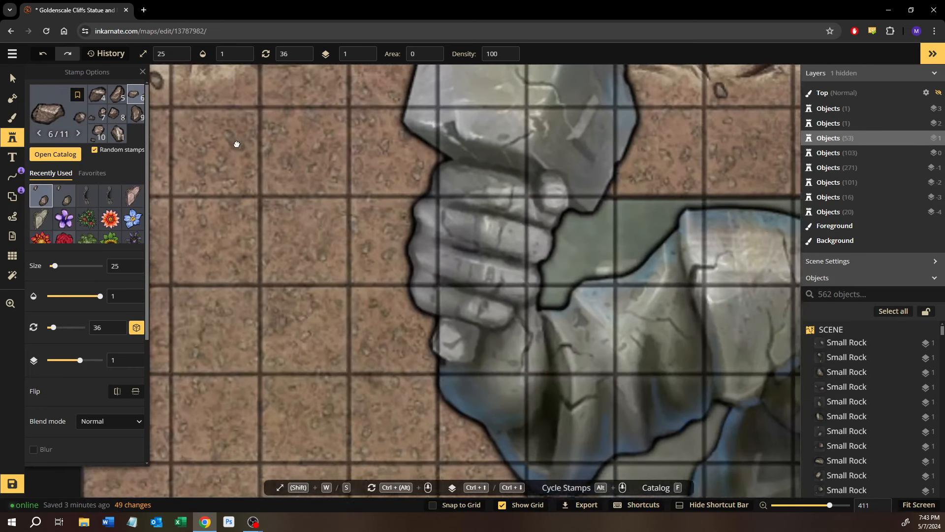
pyautogui.scroll(-2, 360, 266)
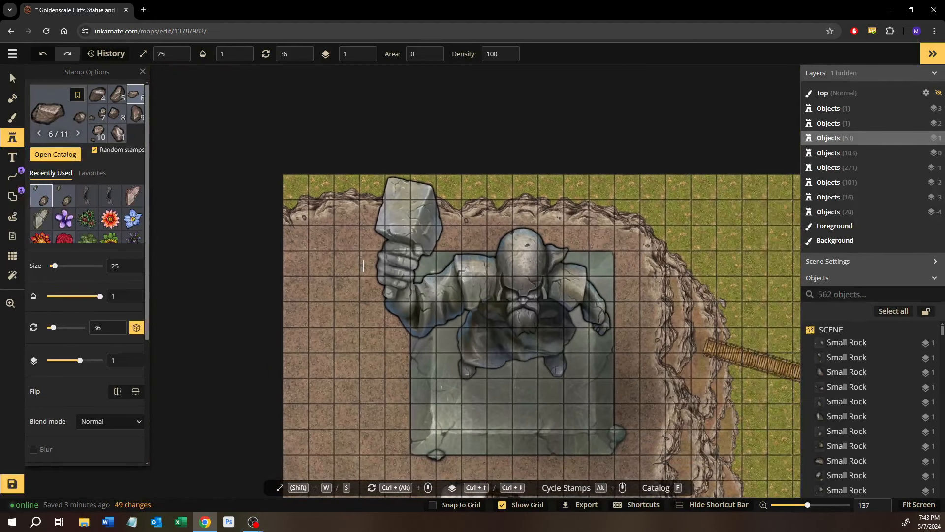
pyautogui.scroll(-1, 362, 263)
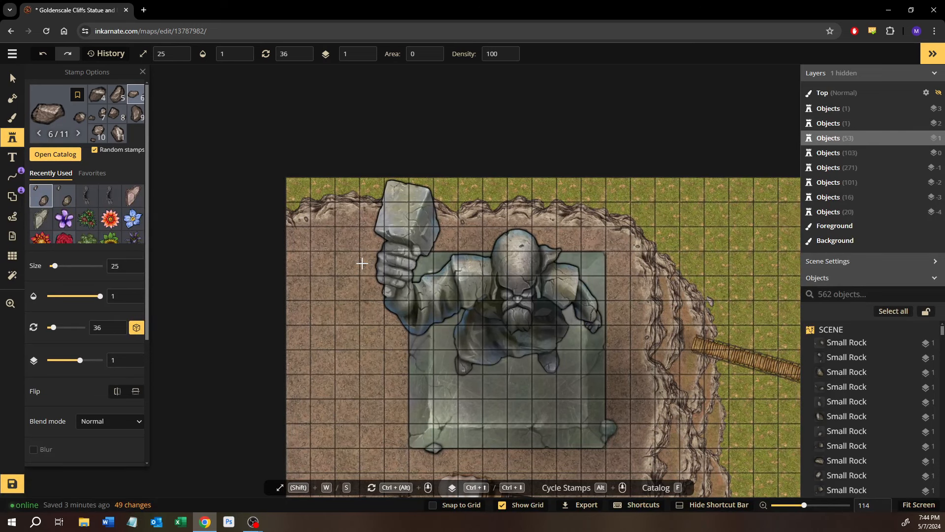
pyautogui.moveTo(398, 284); pyautogui.dragTo(270, 162)
pyautogui.moveTo(365, 313); pyautogui.dragTo(267, 197)
pyautogui.scroll(-1, 277, 209)
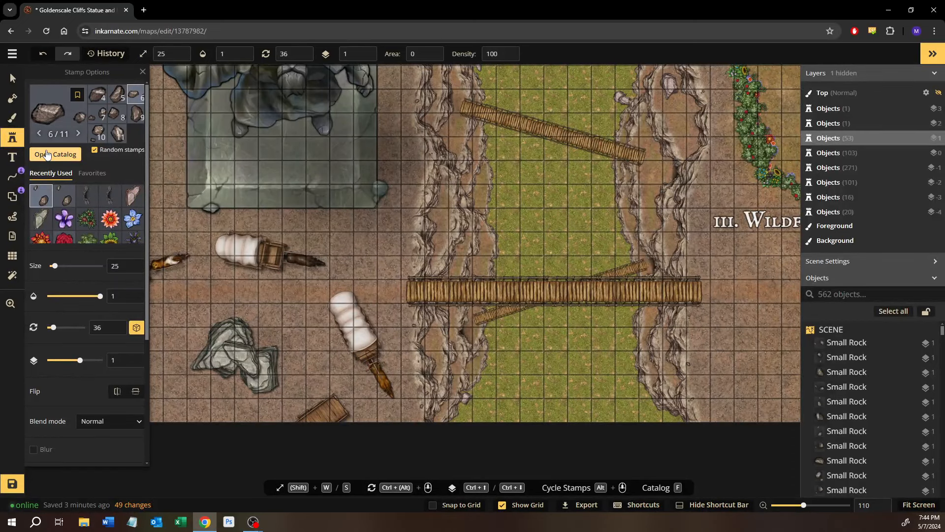
pyautogui.scroll(10, 432, 272)
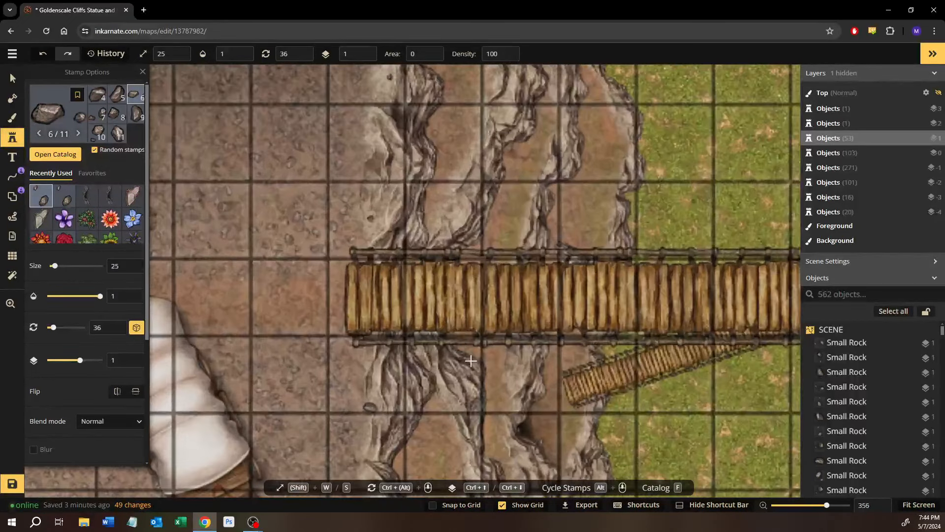
pyautogui.moveTo(471, 360); pyautogui.dragTo(399, 242)
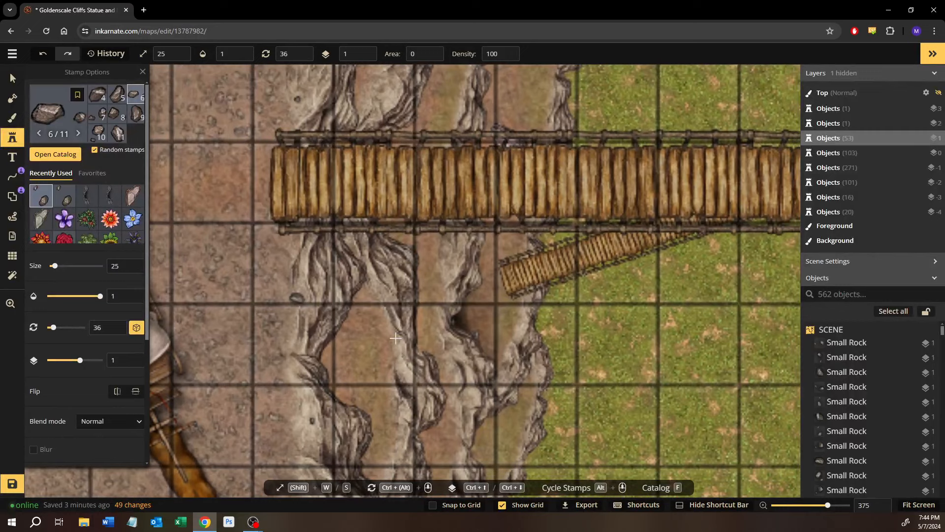
pyautogui.scroll(5, 369, 341)
pyautogui.scroll(2, 370, 340)
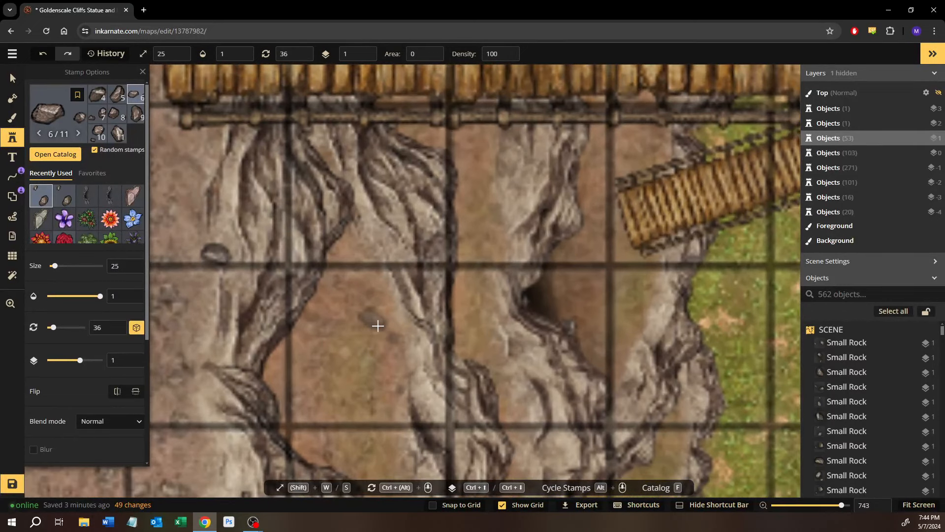
pyautogui.click(133, 269)
pyautogui.click(406, 350)
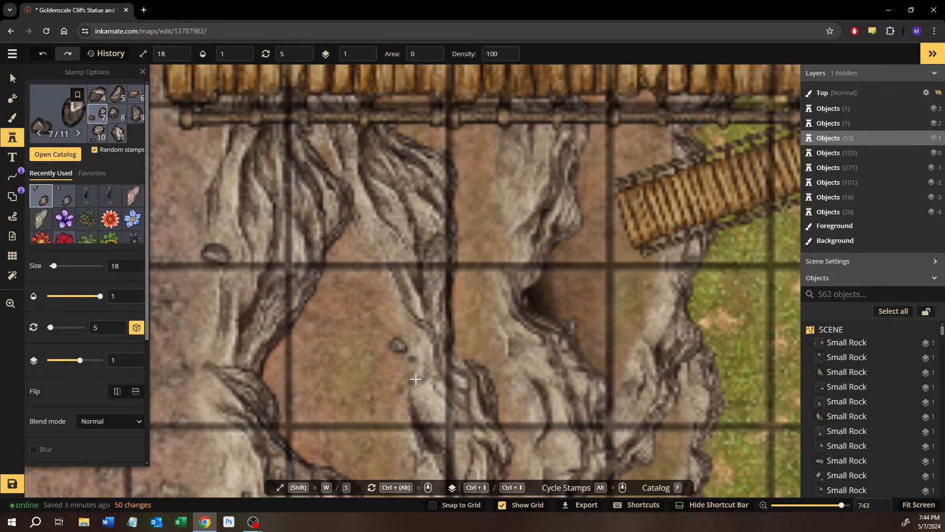
# Step: Place another size 18 small rock on the left cliff's lower ledge near the map's lower edge
pyautogui.moveTo(413, 377); pyautogui.dragTo(316, 166)
pyautogui.moveTo(336, 381); pyautogui.dragTo(304, 252)
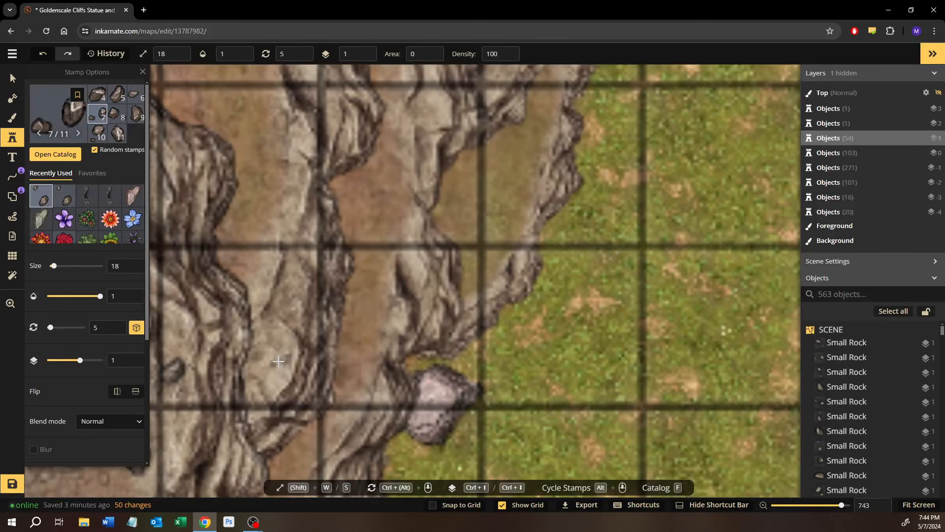
pyautogui.click(439, 344)
# Step: Add size 18 small rocks to the left cliff's ledges between the wide bridge and the upper rope bridge
pyautogui.moveTo(309, 378); pyautogui.dragTo(264, 390)
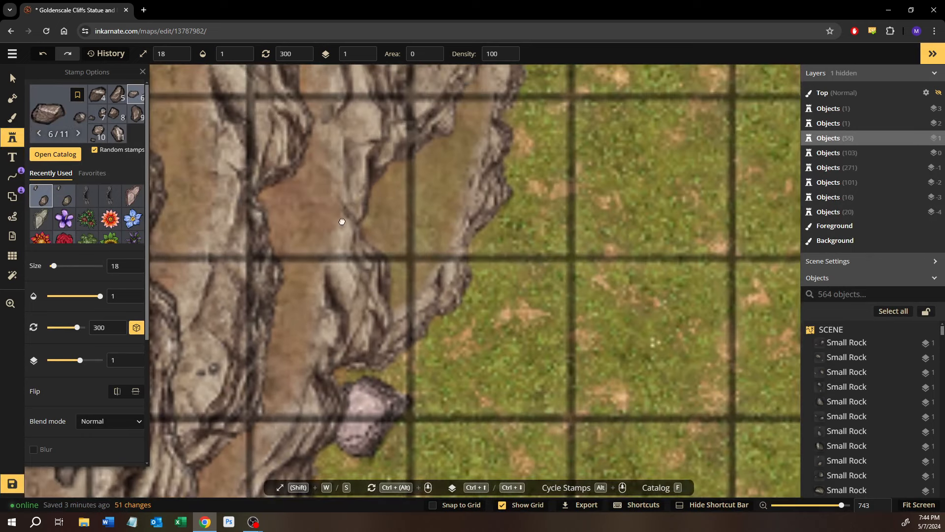
pyautogui.moveTo(331, 118); pyautogui.dragTo(357, 394)
pyautogui.moveTo(281, 152); pyautogui.dragTo(397, 432)
pyautogui.moveTo(326, 179); pyautogui.dragTo(352, 405)
pyautogui.moveTo(369, 262); pyautogui.dragTo(348, 435)
pyautogui.moveTo(448, 194); pyautogui.dragTo(455, 444)
pyautogui.moveTo(406, 219); pyautogui.dragTo(389, 459)
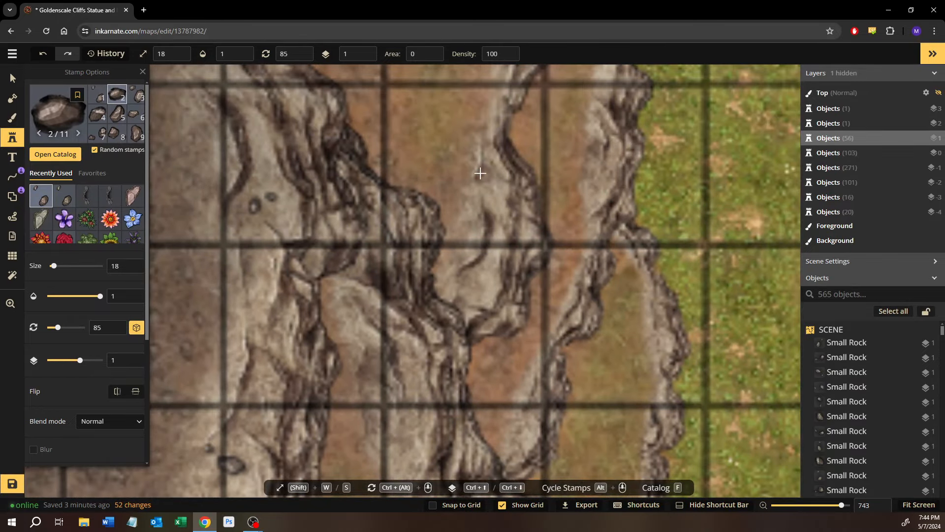
pyautogui.click(486, 119)
# Step: Place size 18 small rocks on the left cliff's ledges from the upper rope bridge's left end up to the ledge's narrow tip
pyautogui.moveTo(486, 119); pyautogui.dragTo(433, 501)
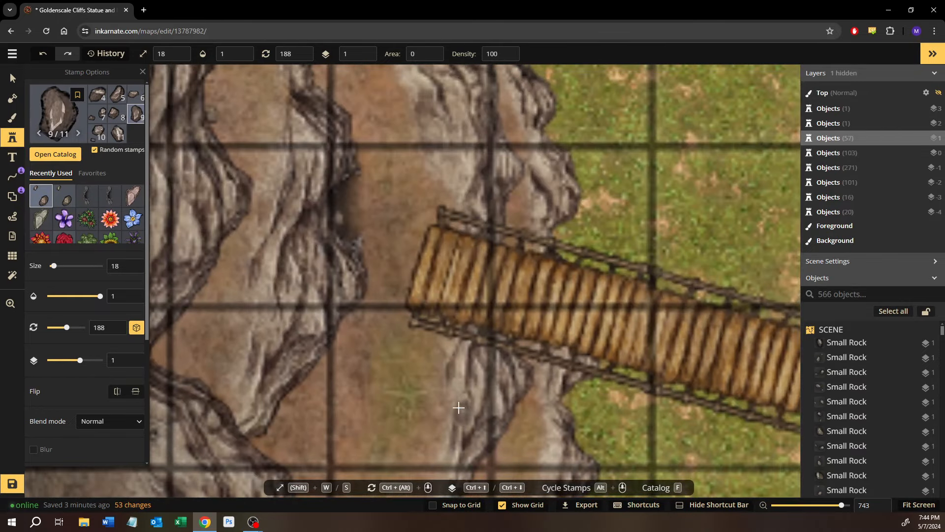
pyautogui.click(438, 141)
pyautogui.moveTo(439, 161); pyautogui.dragTo(434, 410)
pyautogui.moveTo(621, 398); pyautogui.dragTo(624, 353)
pyautogui.click(306, 311)
pyautogui.moveTo(331, 231); pyautogui.dragTo(483, 526)
pyautogui.click(378, 313)
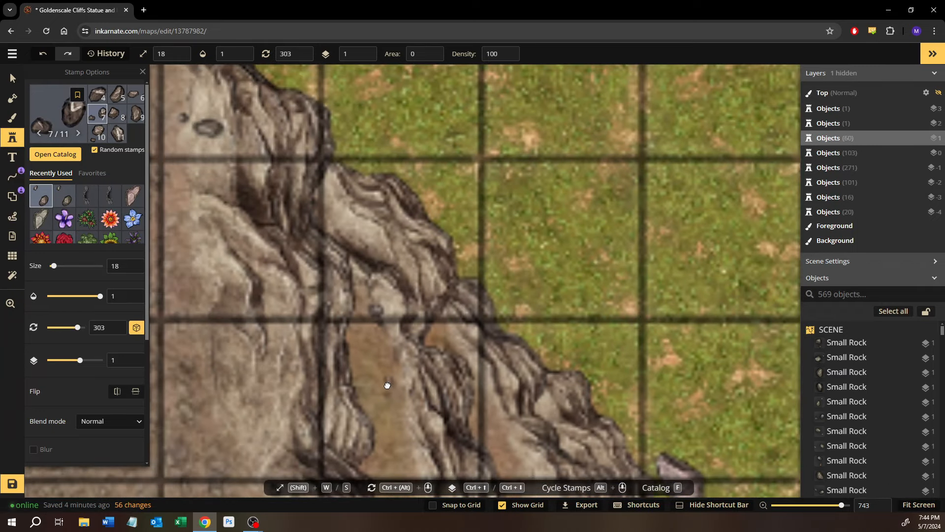
# Step: Place a size 18 small rock on the right cliff's lower ledge just above the upper rope bridge's right end
pyautogui.moveTo(387, 385); pyautogui.dragTo(180, 163)
pyautogui.moveTo(720, 467); pyautogui.dragTo(236, 99)
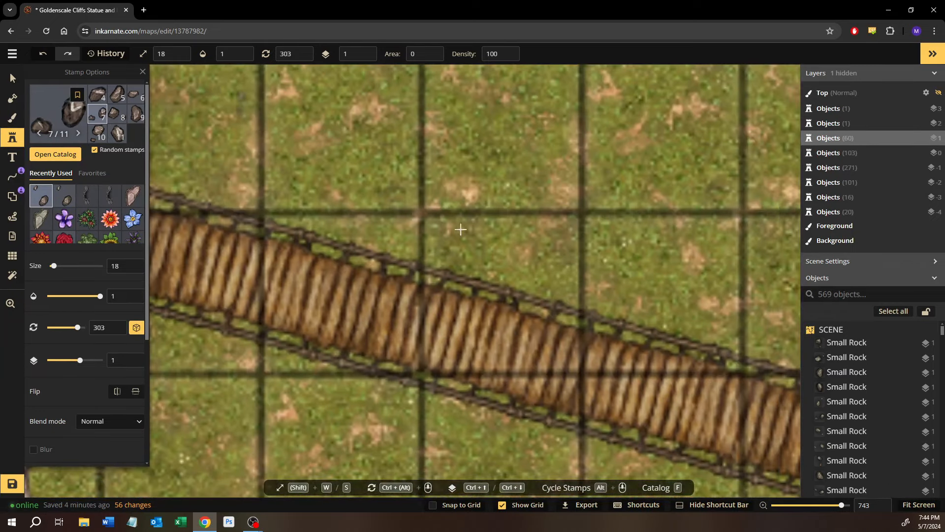
pyautogui.moveTo(568, 268); pyautogui.dragTo(180, 111)
pyautogui.moveTo(621, 230); pyautogui.dragTo(419, 282)
pyautogui.moveTo(462, 216); pyautogui.dragTo(394, 312)
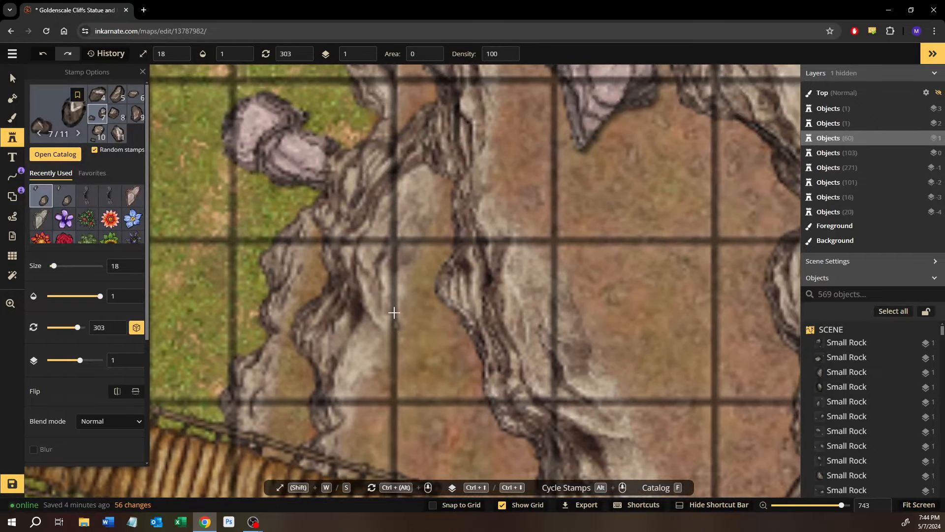
pyautogui.click(417, 204)
# Step: Scatter size 18 small rocks on the right cliff's ledges above the large pink boulder, up to the plateau's upper-left corner
pyautogui.moveTo(411, 247); pyautogui.dragTo(357, 403)
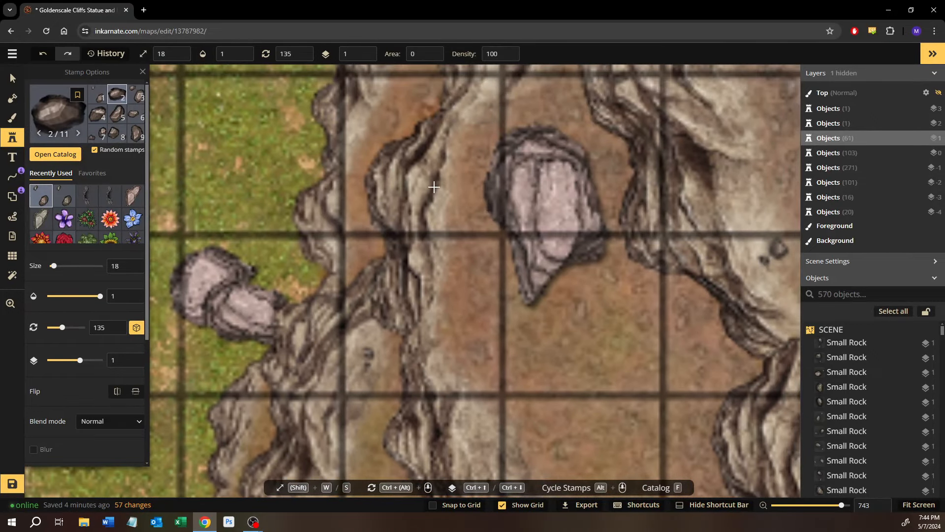
pyautogui.moveTo(434, 185); pyautogui.dragTo(366, 280)
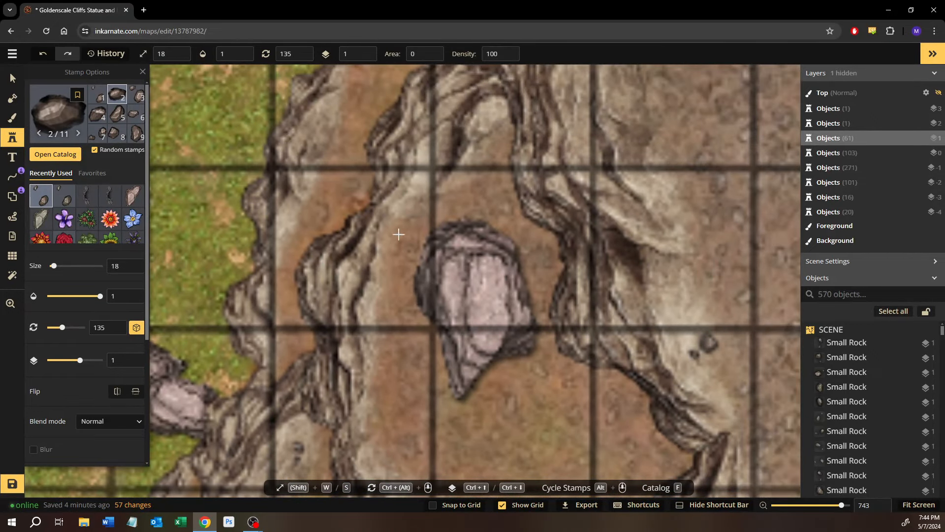
pyautogui.click(475, 163)
pyautogui.moveTo(474, 163); pyautogui.dragTo(464, 355)
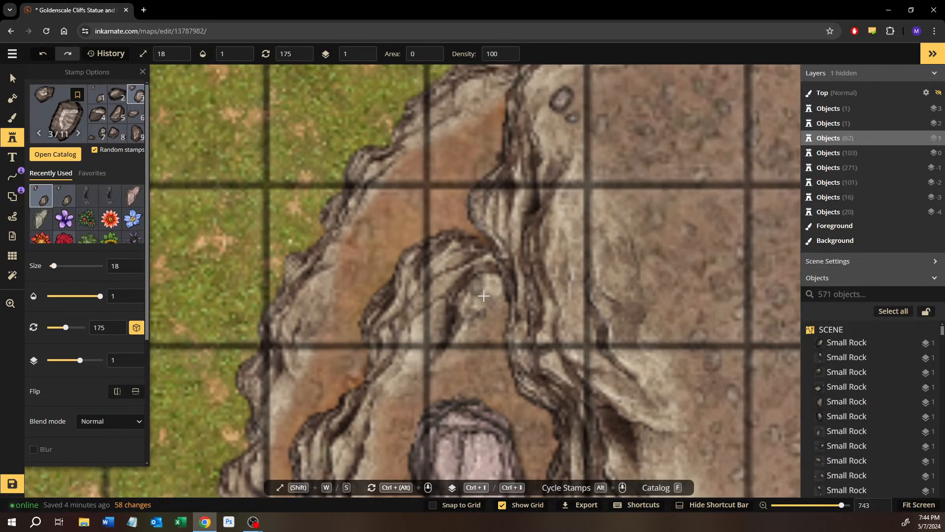
pyautogui.click(484, 295)
pyautogui.moveTo(498, 241); pyautogui.dragTo(474, 371)
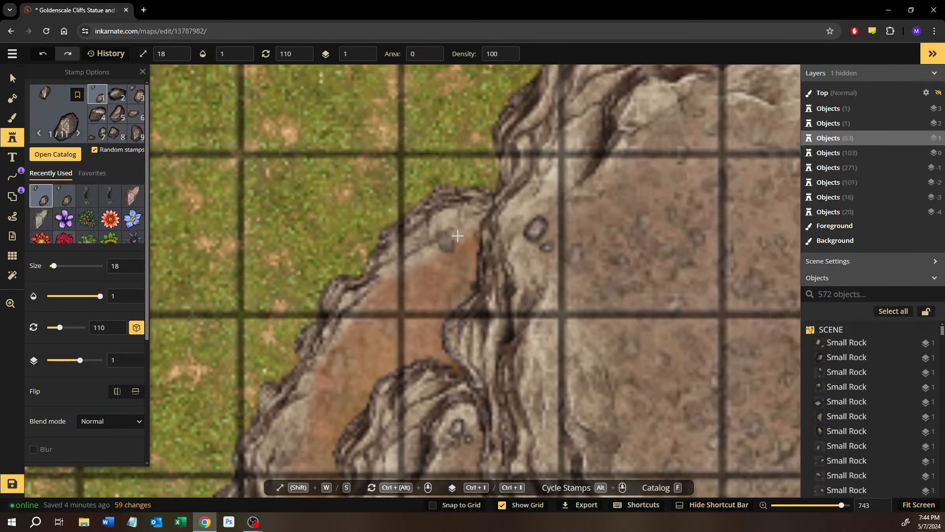
pyautogui.click(588, 247)
pyautogui.moveTo(589, 246); pyautogui.dragTo(443, 349)
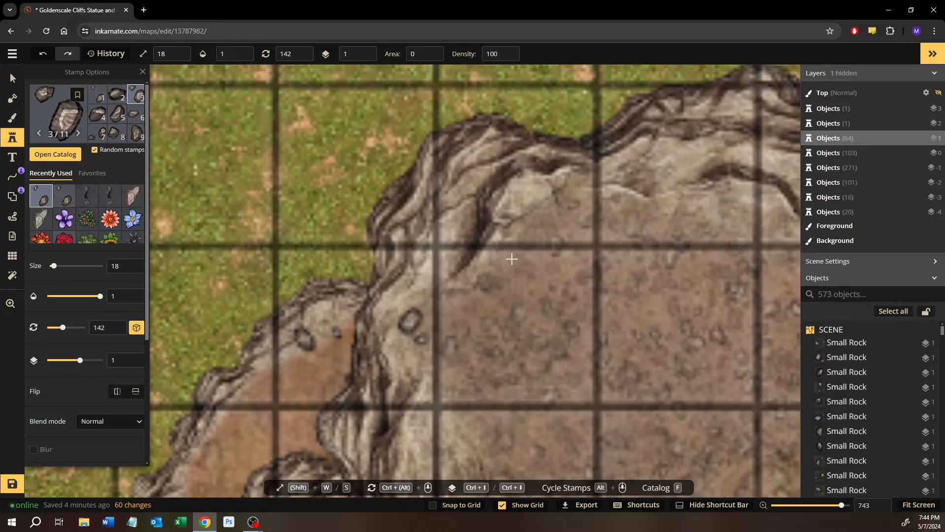
pyautogui.moveTo(451, 406); pyautogui.dragTo(466, 150)
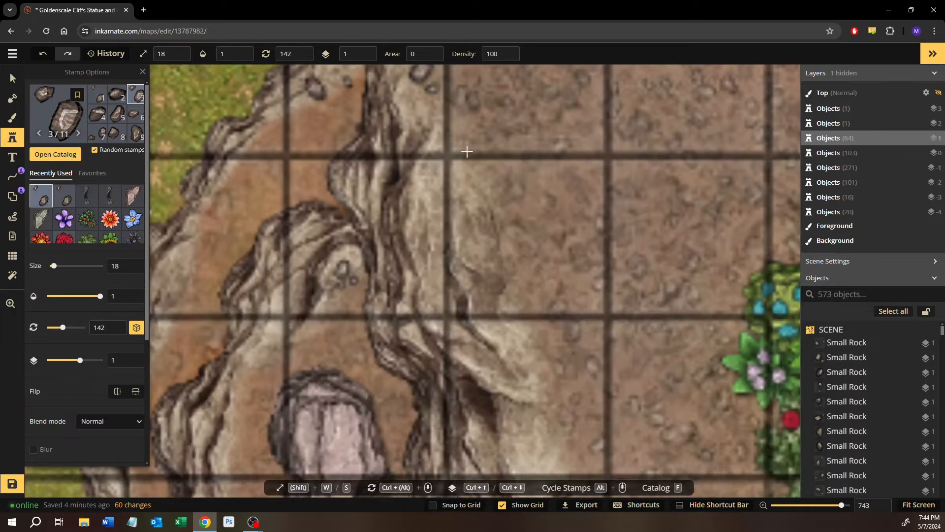
# Step: Place a size 18 small rock on the right cliff just above the cave entrance near the upper rope bridge
pyautogui.moveTo(362, 419); pyautogui.dragTo(533, 224)
pyautogui.moveTo(508, 441); pyautogui.dragTo(477, 234)
pyautogui.moveTo(462, 363); pyautogui.dragTo(464, 234)
pyautogui.moveTo(476, 342); pyautogui.dragTo(472, 187)
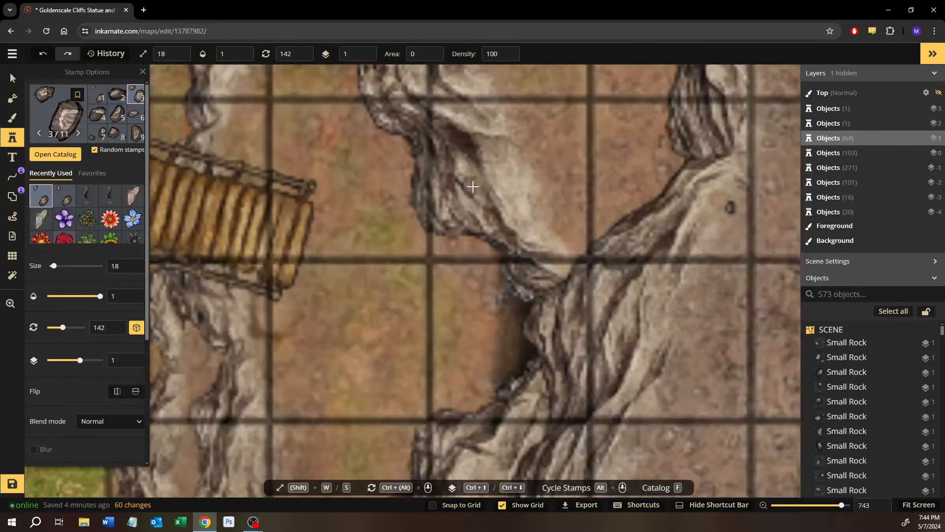
pyautogui.click(552, 241)
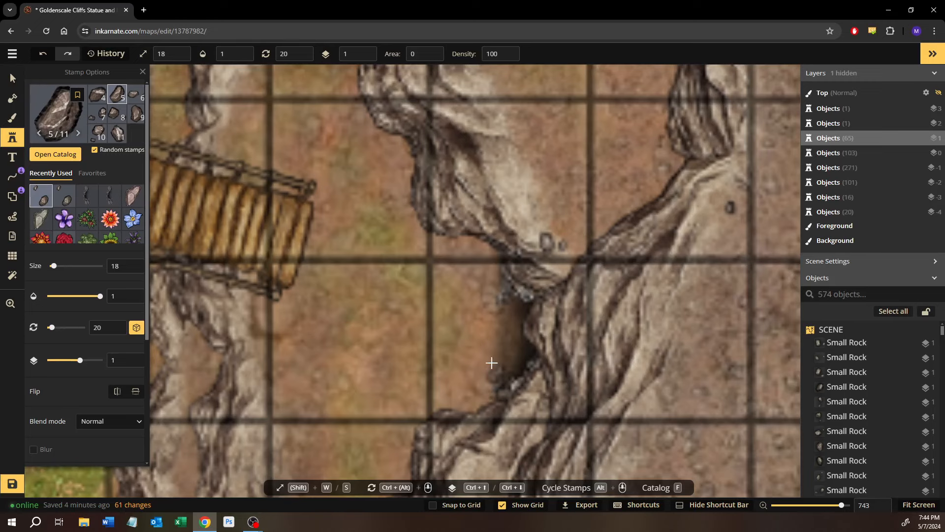
# Step: Add size 18 small rocks to the right cliff's ledges, one above and one below the wide wooden bridge
pyautogui.moveTo(491, 364); pyautogui.dragTo(427, 199)
pyautogui.moveTo(407, 385); pyautogui.dragTo(394, 244)
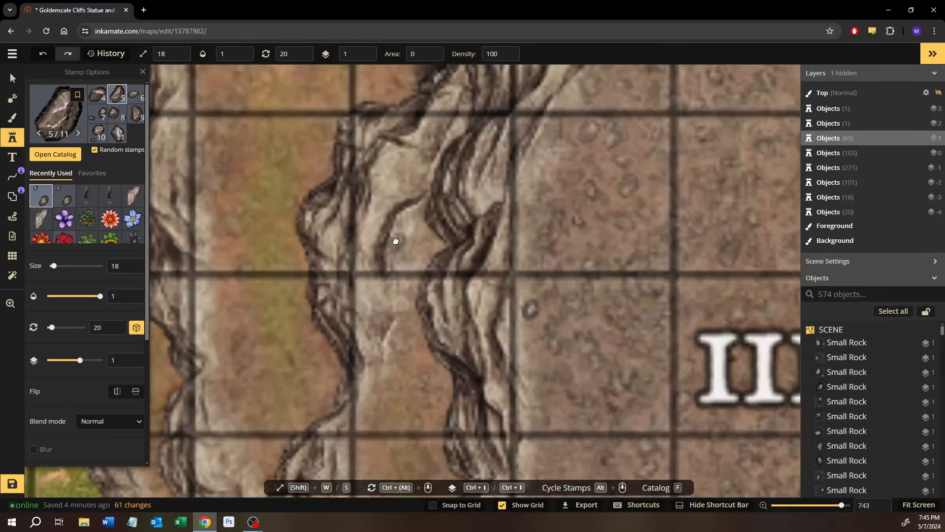
pyautogui.click(370, 304)
pyautogui.moveTo(366, 377); pyautogui.dragTo(368, 187)
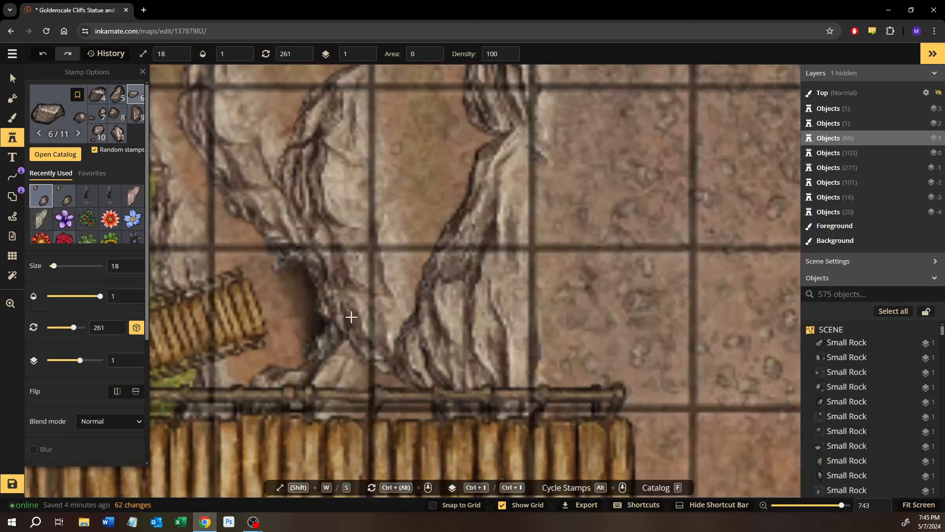
pyautogui.moveTo(356, 422); pyautogui.dragTo(388, 75)
pyautogui.moveTo(348, 278); pyautogui.dragTo(352, 147)
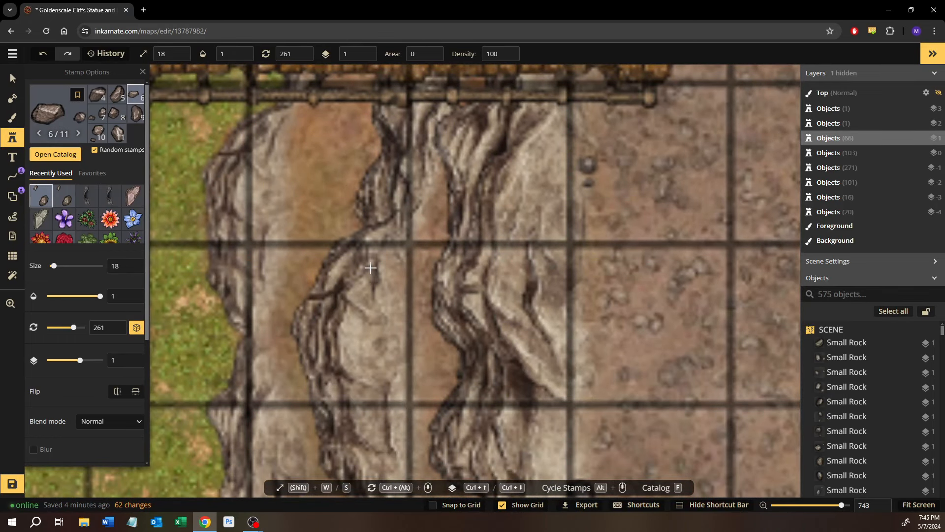
pyautogui.click(357, 344)
# Step: Set the stamp size to 12 and place a small rock on the right cliff's outermost ledge near the map's lower edge
pyautogui.moveTo(483, 402); pyautogui.dragTo(431, 165)
pyautogui.moveTo(438, 233); pyautogui.dragTo(447, 67)
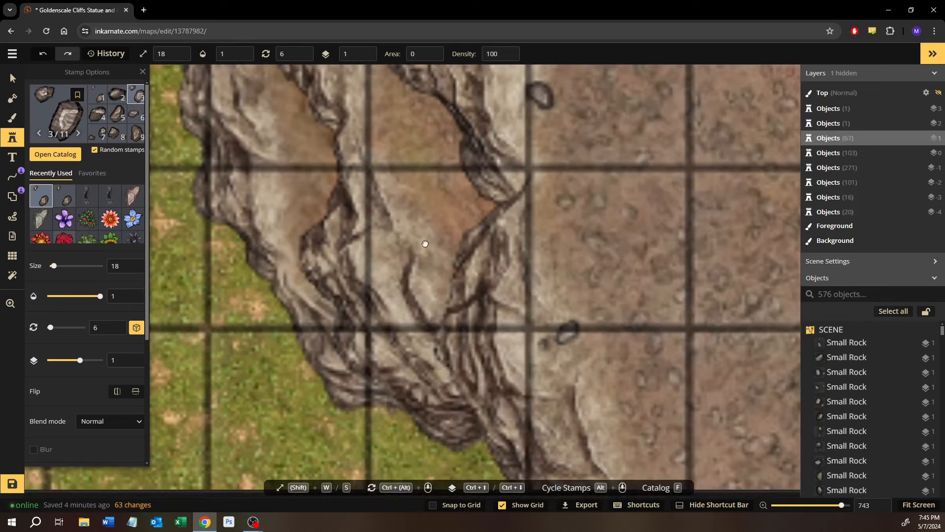
pyautogui.moveTo(461, 454); pyautogui.dragTo(530, 427)
pyautogui.moveTo(358, 207); pyautogui.dragTo(478, 395)
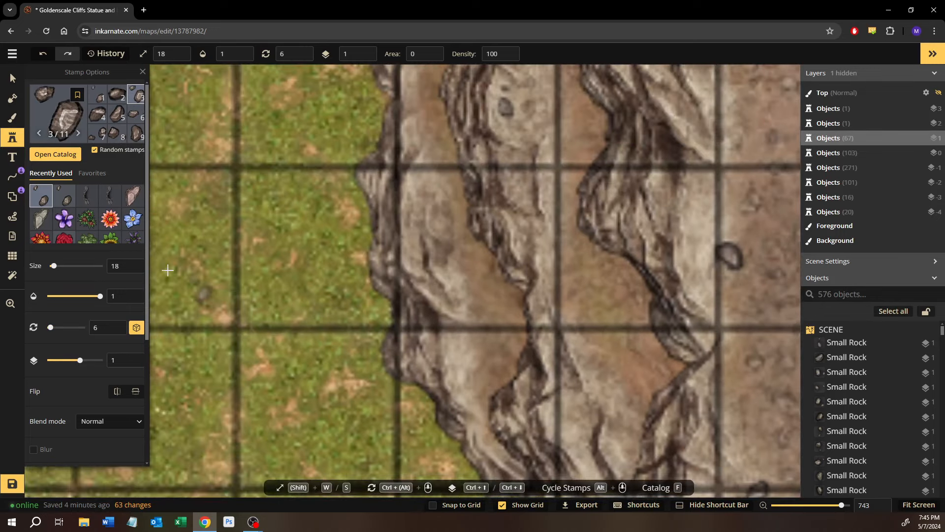
pyautogui.click(133, 270)
pyautogui.click(132, 270)
pyautogui.click(133, 270)
pyautogui.moveTo(395, 242); pyautogui.dragTo(452, 289)
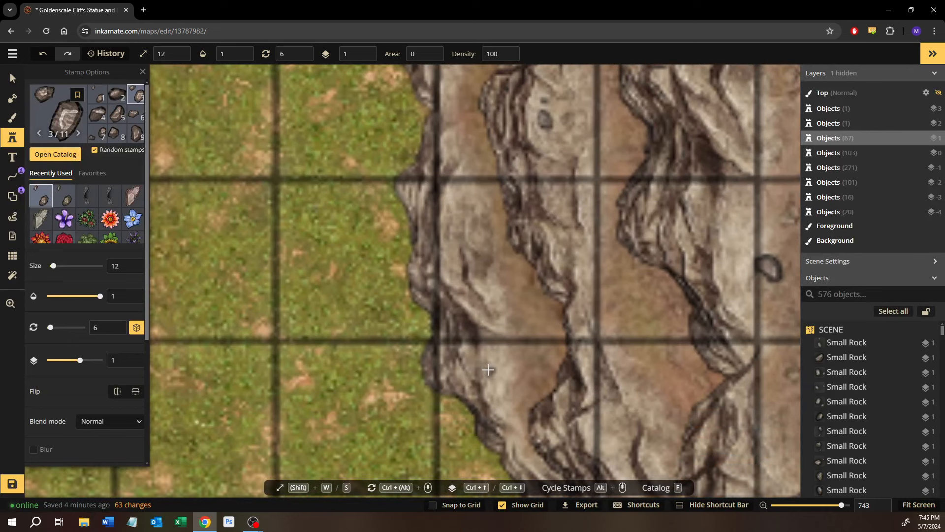
pyautogui.click(481, 278)
# Step: Scatter size 12 small rocks on the right cliff's outer ledges from just below the wide bridge up towards the upper rope bridge
pyautogui.moveTo(491, 343); pyautogui.dragTo(512, 467)
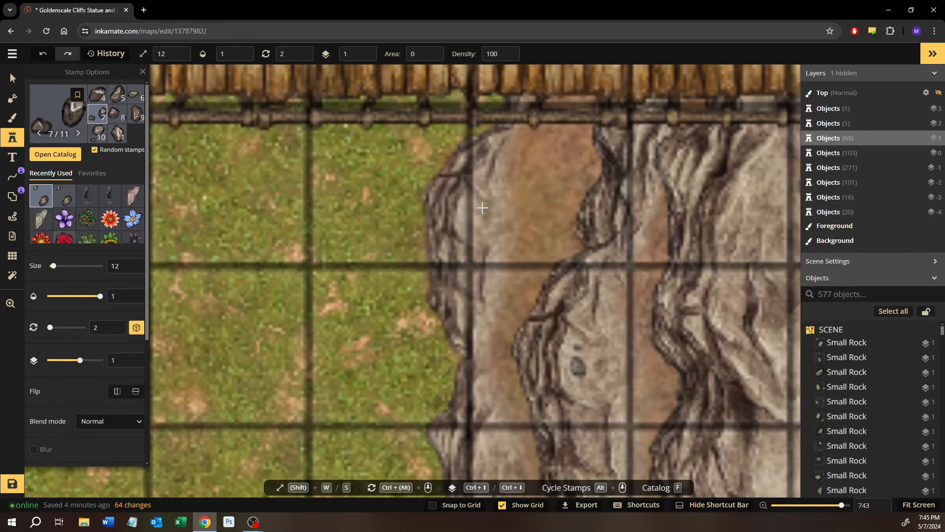
pyautogui.click(520, 172)
pyautogui.moveTo(525, 160); pyautogui.dragTo(423, 473)
pyautogui.moveTo(462, 232); pyautogui.dragTo(481, 414)
pyautogui.moveTo(352, 193); pyautogui.dragTo(428, 320)
pyautogui.click(460, 243)
pyautogui.moveTo(467, 243); pyautogui.dragTo(504, 510)
pyautogui.click(456, 252)
# Step: Place size 12 small rocks on the right cliff's ledges above the upper rope bridge and beyond the large pink boulder
pyautogui.moveTo(457, 253); pyautogui.dragTo(477, 468)
pyautogui.moveTo(446, 220); pyautogui.dragTo(433, 409)
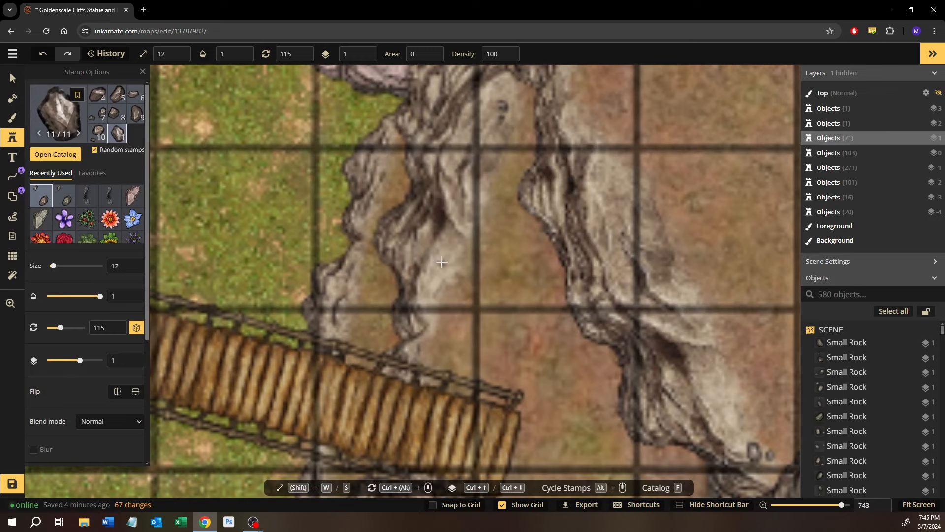
pyautogui.click(429, 236)
pyautogui.moveTo(401, 279); pyautogui.dragTo(441, 494)
pyautogui.moveTo(463, 204); pyautogui.dragTo(449, 366)
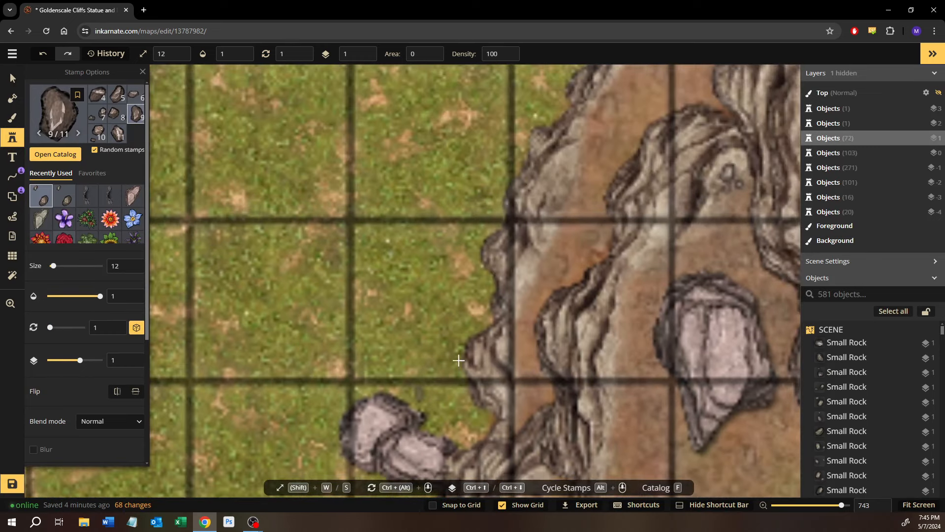
pyautogui.click(560, 174)
# Step: Place a size 12 small rock on the left cliff's ledge above the upper rope bridge's left end
pyautogui.moveTo(552, 191); pyautogui.dragTo(899, 212)
pyautogui.moveTo(378, 242); pyautogui.dragTo(915, 125)
pyautogui.scroll(-1, 315, 182)
pyautogui.moveTo(315, 182); pyautogui.dragTo(604, 302)
pyautogui.click(500, 332)
# Step: Add size 12 small rocks to the left cliff's outer ledges between the upper rope bridge and the wide bridge
pyautogui.moveTo(586, 334); pyautogui.dragTo(485, 25)
pyautogui.moveTo(441, 388); pyautogui.dragTo(500, 168)
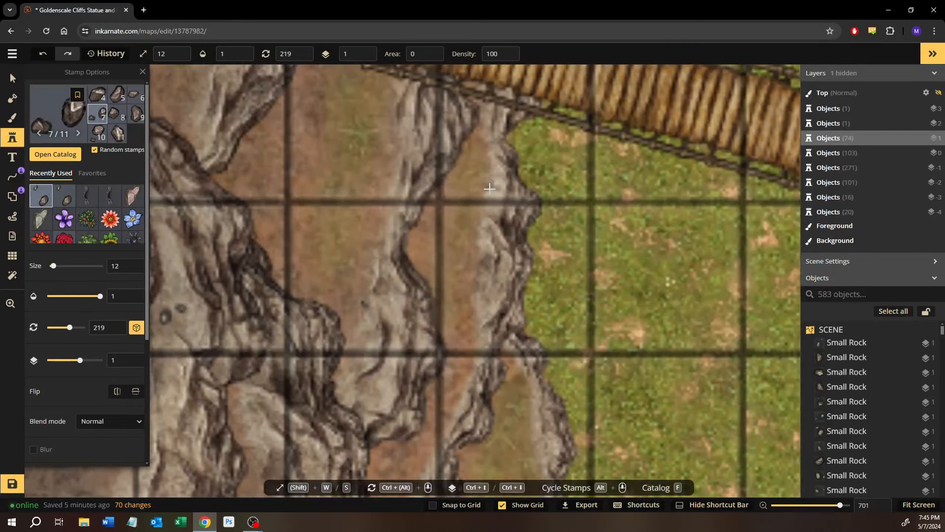
pyautogui.click(501, 230)
pyautogui.moveTo(519, 270); pyautogui.dragTo(516, 50)
pyautogui.moveTo(414, 358); pyautogui.dragTo(409, 254)
pyautogui.moveTo(416, 382); pyautogui.dragTo(438, 102)
pyautogui.click(427, 346)
# Step: Place size 12 small rocks on the left cliff's ledges below the wide bridge, around the cave entrance by the lower rope bridge
pyautogui.moveTo(429, 345); pyautogui.dragTo(439, 109)
pyautogui.moveTo(401, 324); pyautogui.dragTo(397, 101)
pyautogui.moveTo(342, 339); pyautogui.dragTo(358, 270)
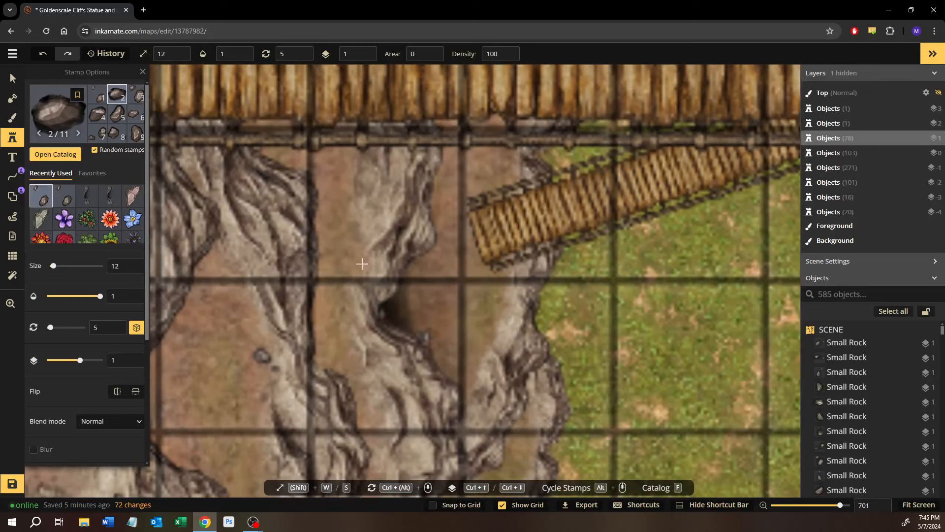
pyautogui.click(363, 212)
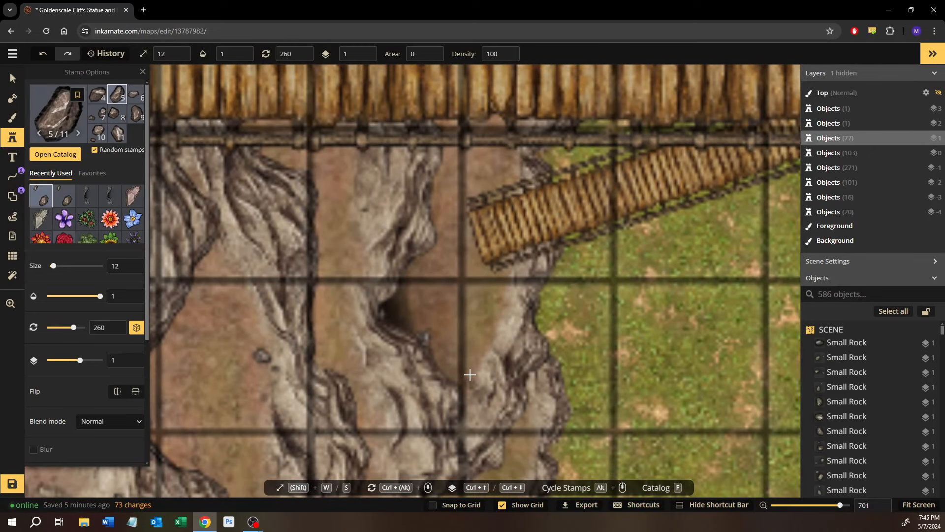
pyautogui.click(497, 399)
# Step: Set the stamp size to 8 and place small rocks on the left cliff's outermost ledge above the pink boulder
pyautogui.moveTo(503, 393); pyautogui.dragTo(460, 222)
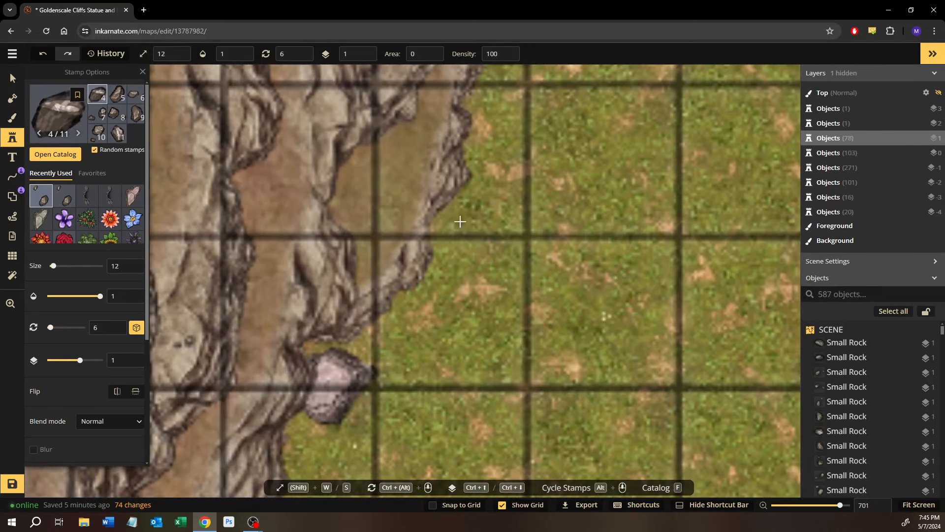
pyautogui.click(132, 270)
pyautogui.click(435, 135)
pyautogui.click(457, 125)
# Step: Place size 8 small rocks on the left cliff's narrow outermost ledge between the wide bridge and the upper rope bridge
pyautogui.moveTo(460, 114); pyautogui.dragTo(469, 454)
pyautogui.moveTo(500, 128); pyautogui.dragTo(480, 457)
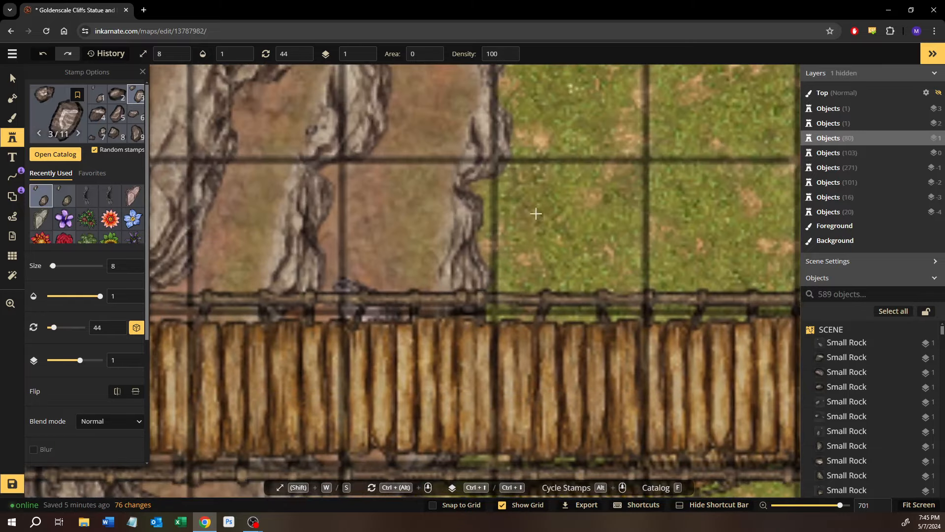
pyautogui.moveTo(537, 213); pyautogui.dragTo(522, 321)
pyautogui.moveTo(519, 120); pyautogui.dragTo(470, 412)
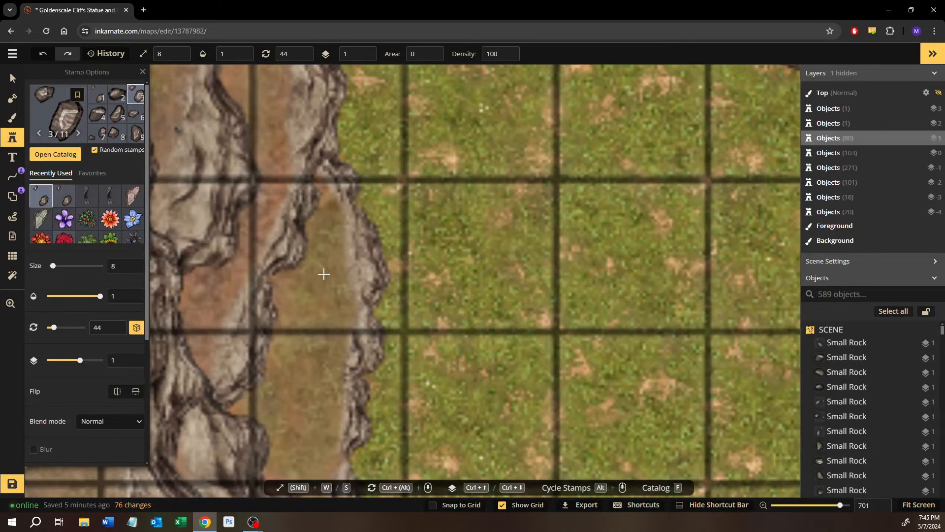
pyautogui.click(353, 268)
pyautogui.scroll(-3, 365, 274)
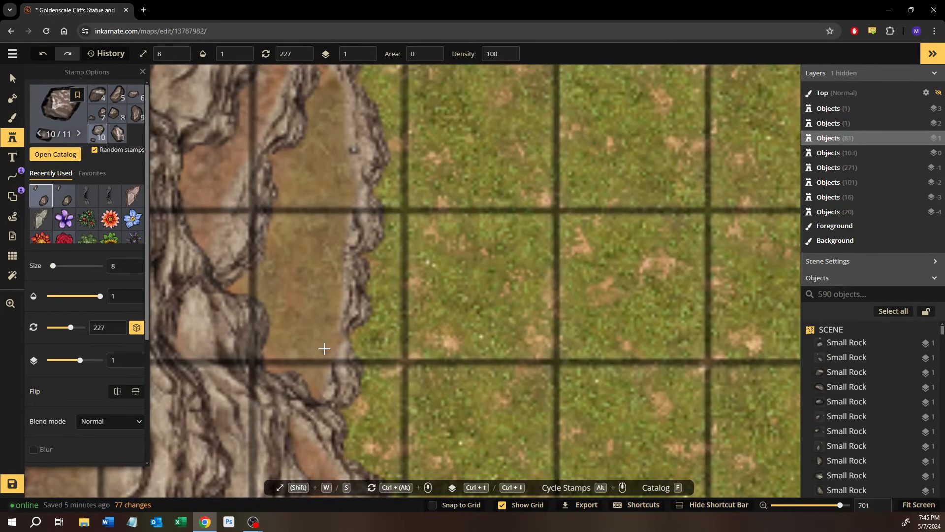
pyautogui.click(325, 348)
# Step: Add size 8 small rocks to the right cliff's outermost ledge, above and below the upper rope bridge
pyautogui.moveTo(650, 247); pyautogui.dragTo(372, 223)
pyautogui.moveTo(597, 201); pyautogui.dragTo(411, 456)
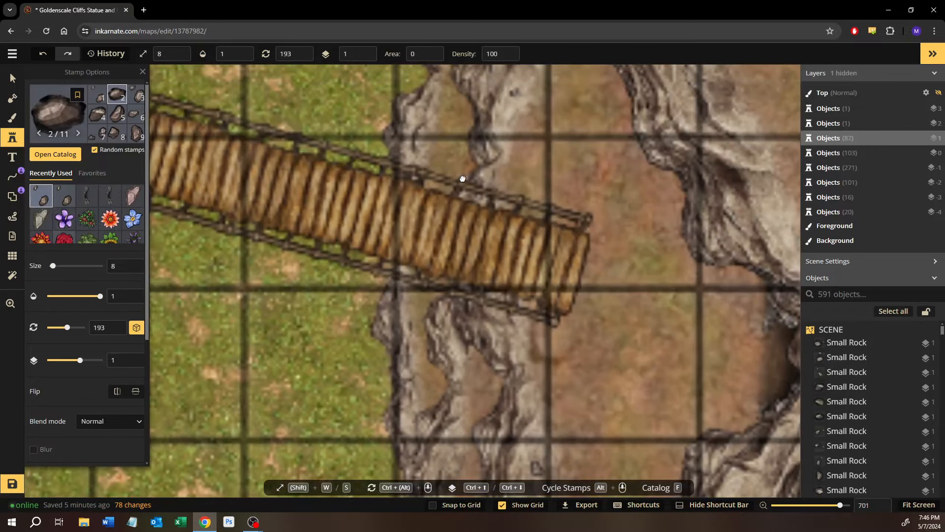
pyautogui.moveTo(463, 179); pyautogui.dragTo(444, 365)
pyautogui.click(435, 337)
pyautogui.scroll(-7, 433, 337)
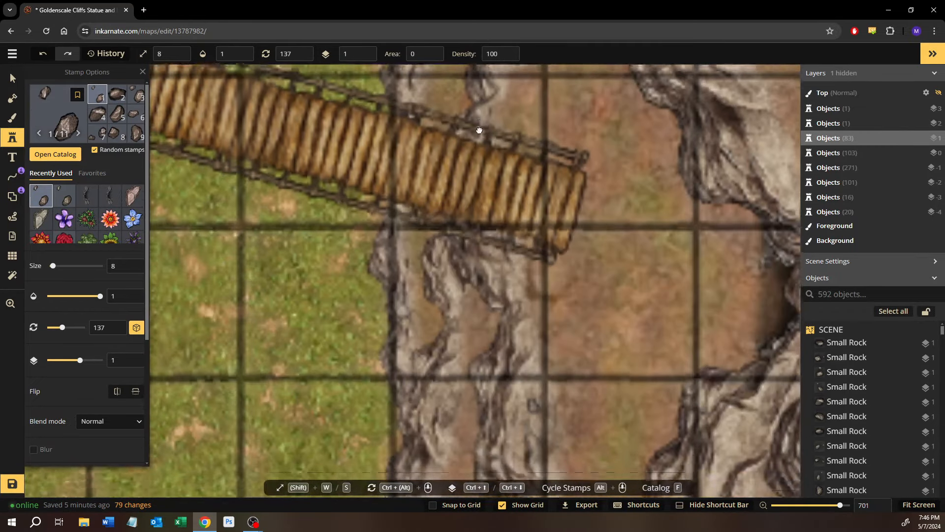
pyautogui.click(429, 344)
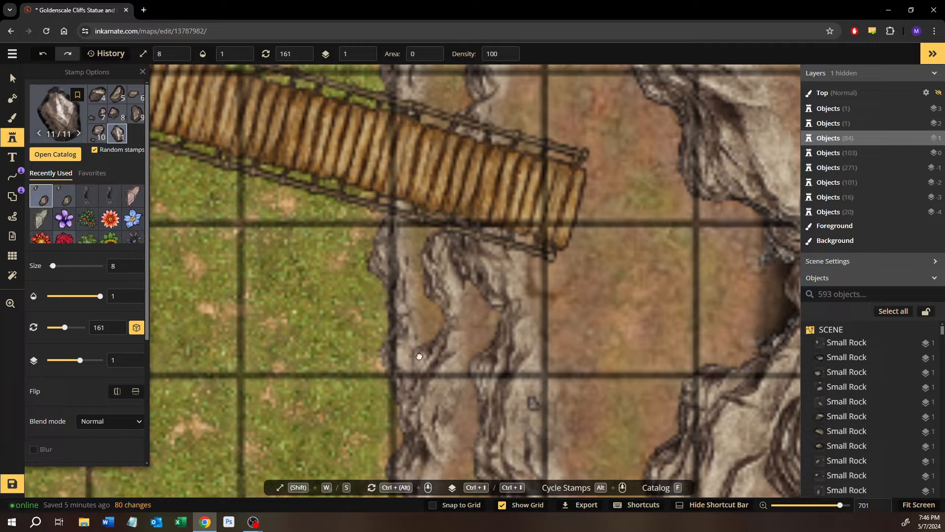
# Step: Set the stamp size to 6 and scatter small rocks on the grass along the right cliff's foot, from the wide bridge down to the map's lower edge
pyautogui.scroll(7, 420, 350)
pyautogui.scroll(-7, 458, 341)
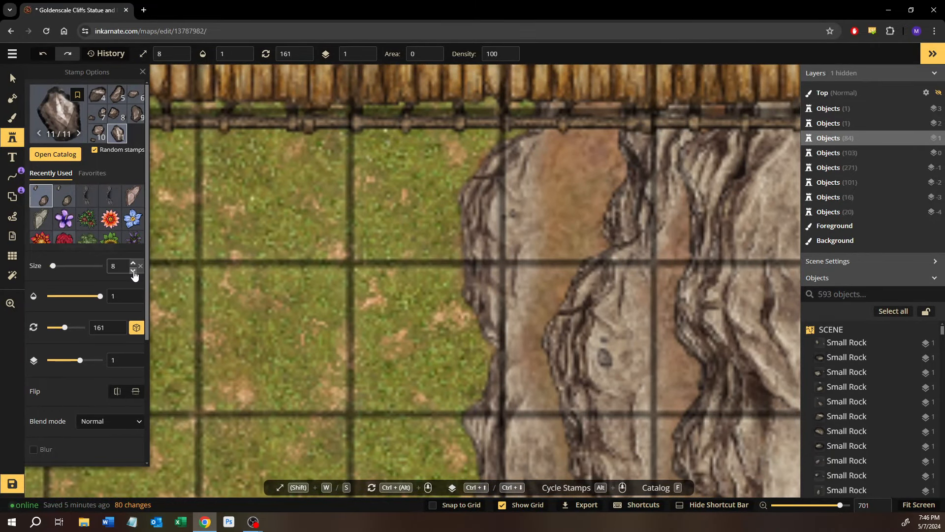
pyautogui.doubleClick(133, 270)
pyautogui.click(474, 341)
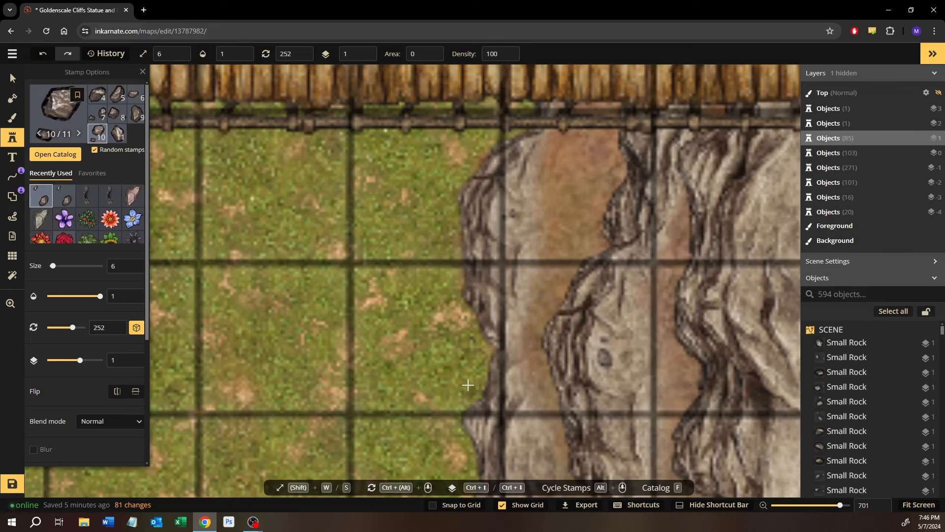
pyautogui.click(465, 392)
pyautogui.scroll(-3, 506, 323)
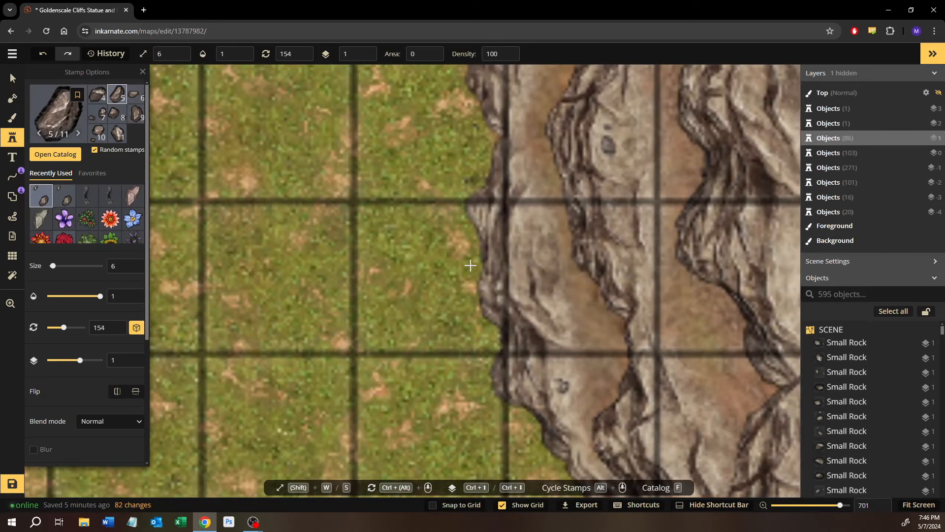
pyautogui.click(487, 335)
pyautogui.moveTo(533, 360); pyautogui.dragTo(491, 174)
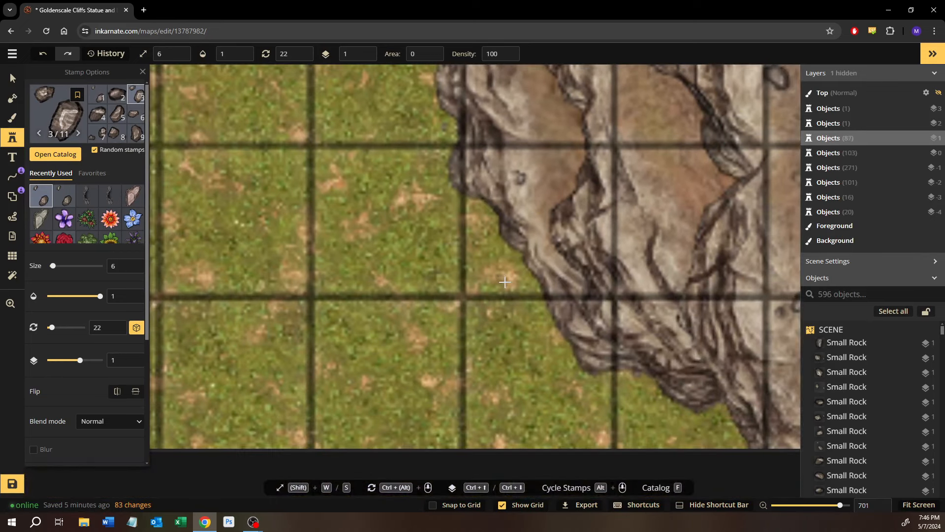
pyautogui.click(514, 273)
pyautogui.click(678, 414)
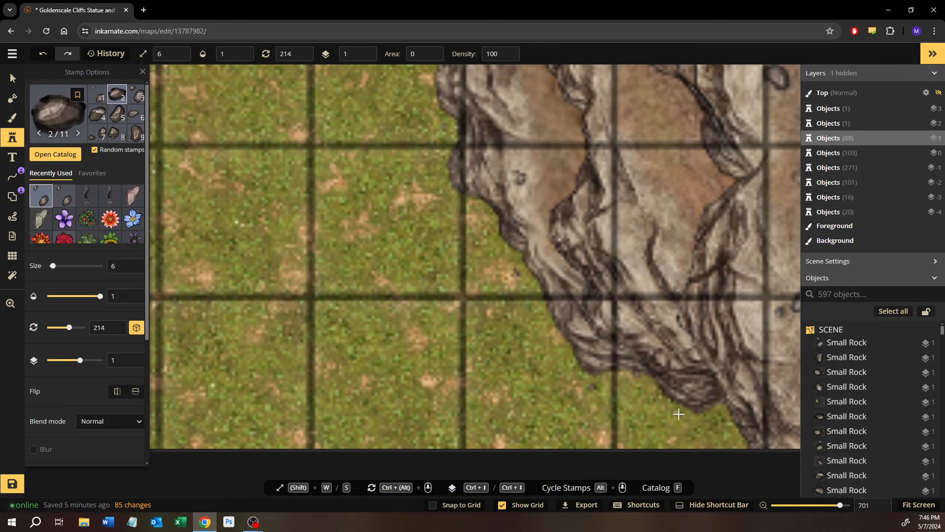
# Step: Scatter size 6 small rocks on the grass along the left cliff's foot from the pink boulder up to the lower rope bridge
pyautogui.scroll(-1, 275, 317)
pyautogui.moveTo(341, 298); pyautogui.dragTo(783, 338)
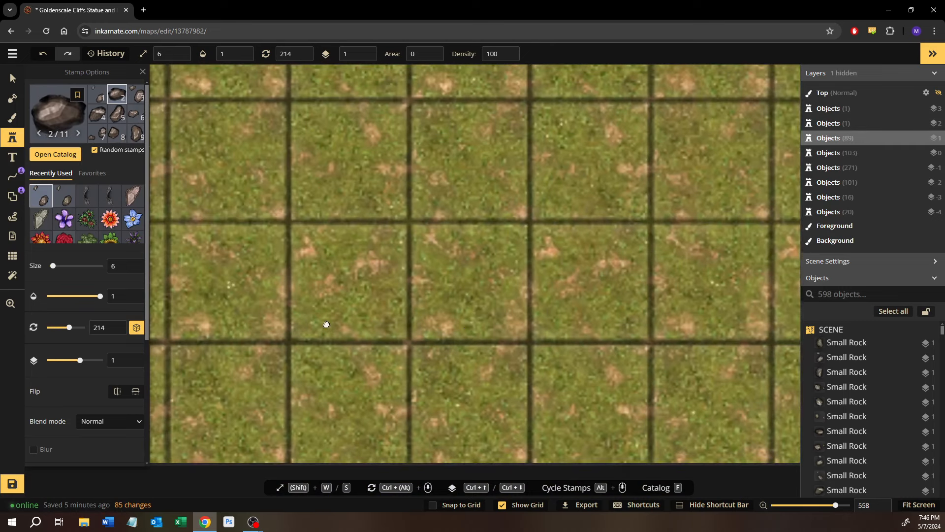
pyautogui.moveTo(325, 324); pyautogui.dragTo(759, 321)
pyautogui.click(489, 292)
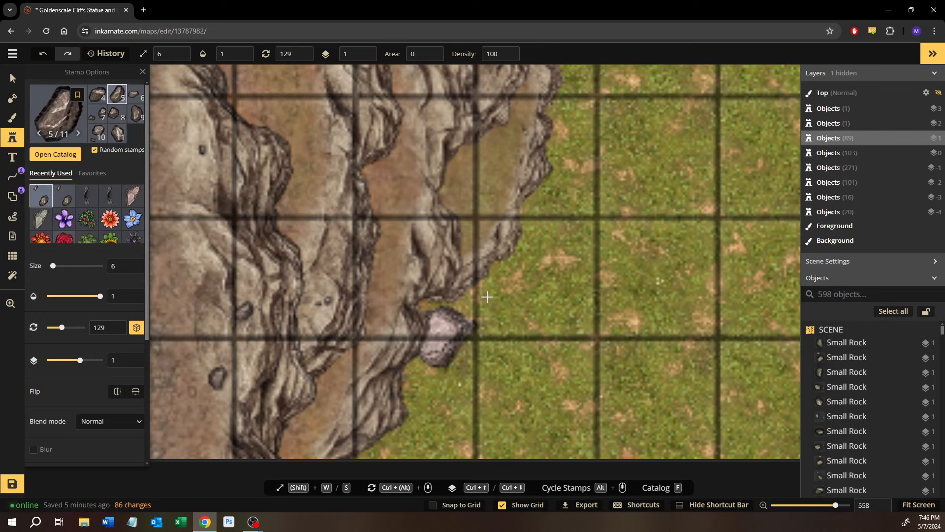
pyautogui.click(522, 259)
pyautogui.moveTo(541, 230); pyautogui.dragTo(458, 337)
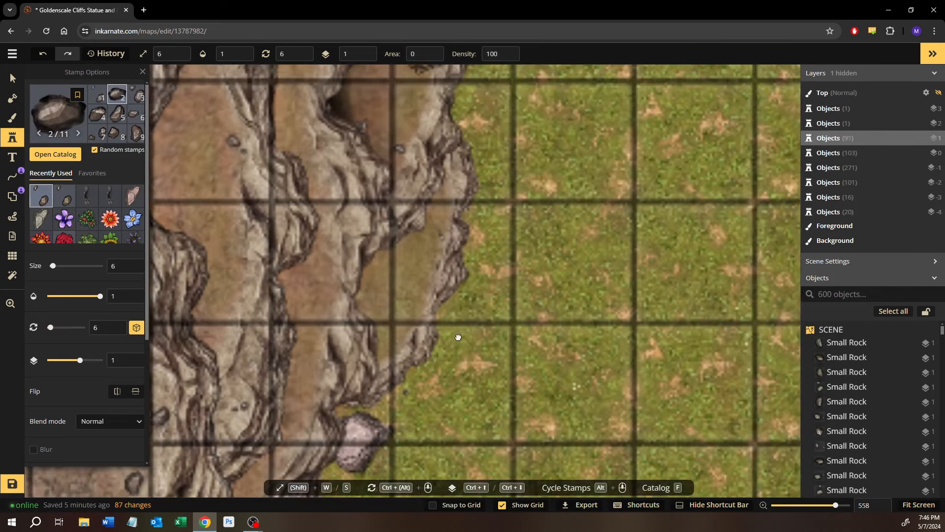
pyautogui.click(483, 206)
pyautogui.moveTo(470, 231); pyautogui.dragTo(425, 433)
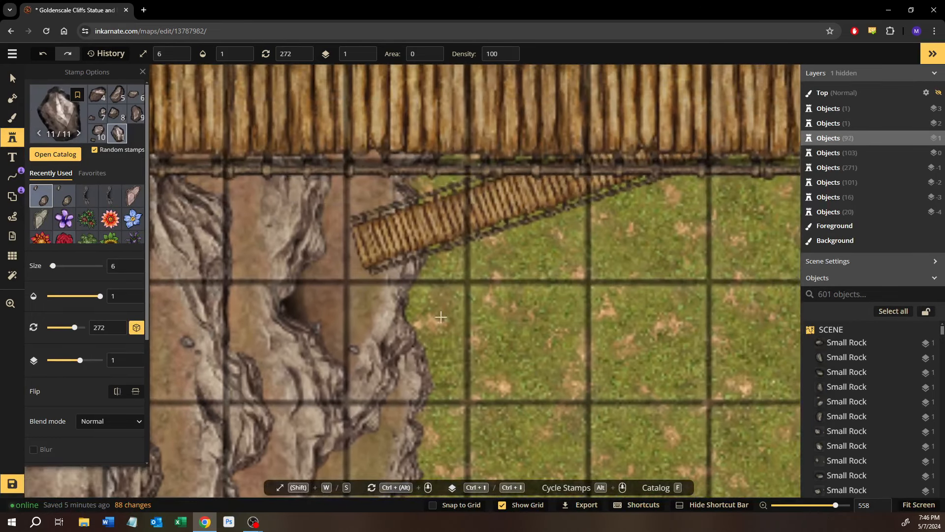
pyautogui.click(439, 274)
# Step: Place size 6 small rocks along the left cliff's outer edge and foot between the wide bridge and the upper rope bridge
pyautogui.moveTo(439, 274); pyautogui.dragTo(419, 351)
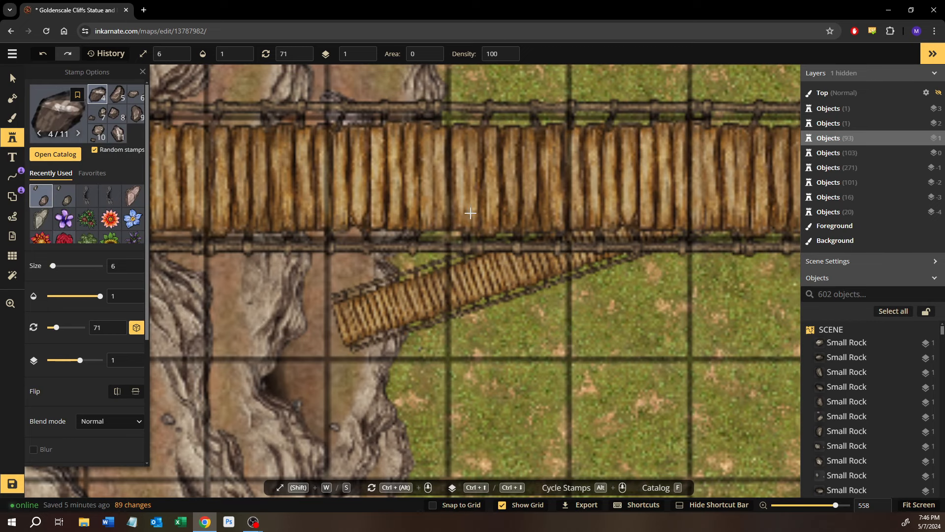
pyautogui.moveTo(504, 208); pyautogui.dragTo(504, 438)
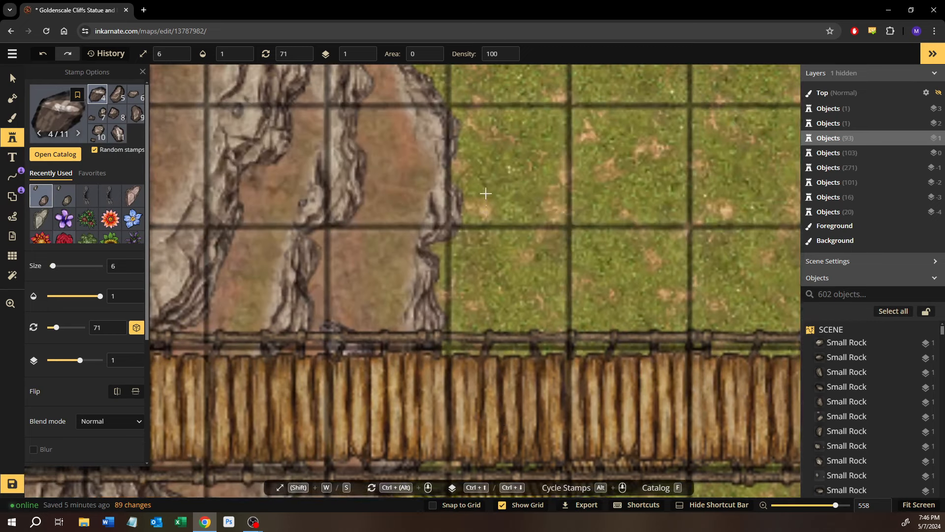
pyautogui.moveTo(486, 194); pyautogui.dragTo(484, 325)
pyautogui.click(467, 289)
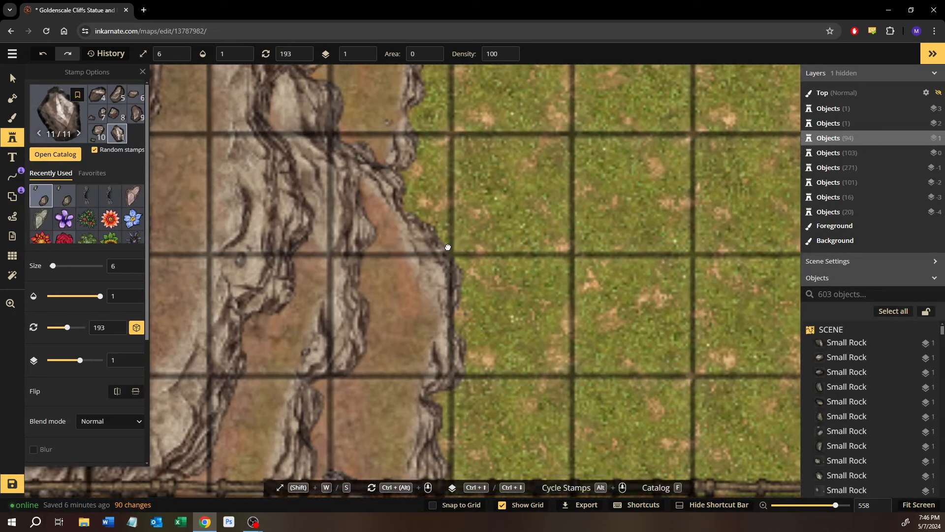
pyautogui.click(421, 257)
pyautogui.moveTo(452, 191); pyautogui.dragTo(477, 408)
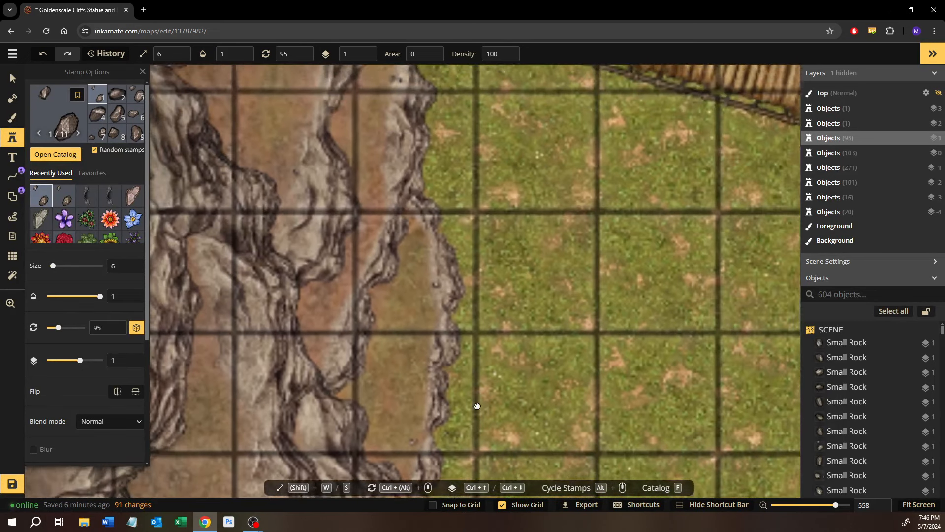
pyautogui.click(431, 216)
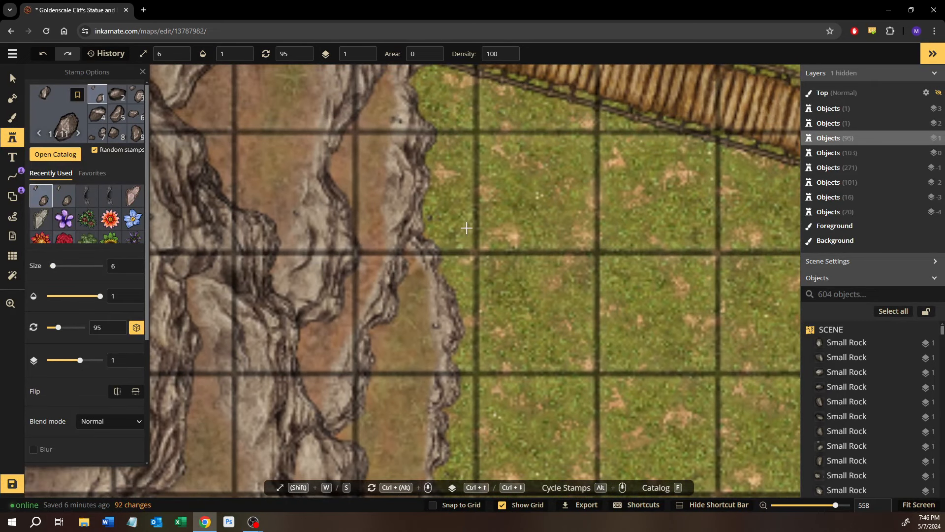
# Step: Scatter size 6 small rocks along the left cliff's outer foot from below the upper rope bridge up toward its upper corner
pyautogui.moveTo(483, 306); pyautogui.dragTo(507, 469)
pyautogui.moveTo(458, 254); pyautogui.dragTo(492, 420)
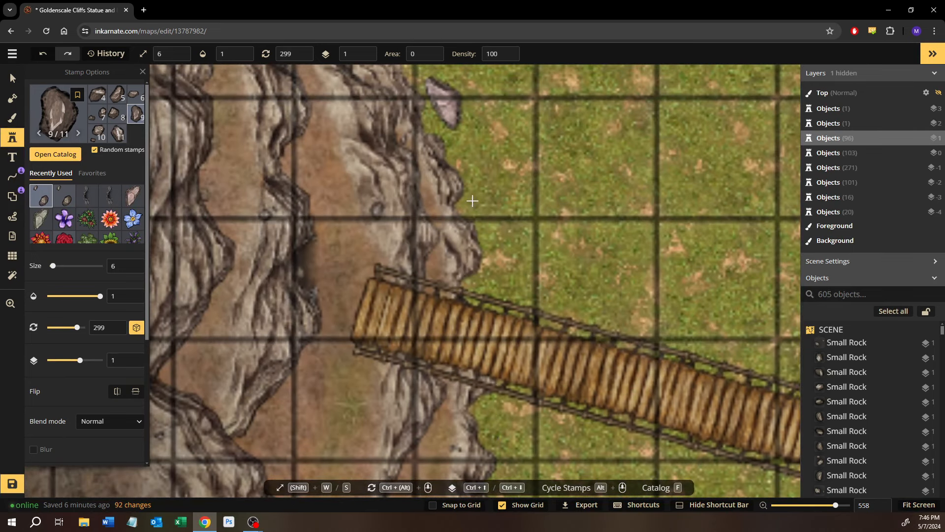
pyautogui.click(472, 201)
pyautogui.moveTo(473, 201); pyautogui.dragTo(517, 379)
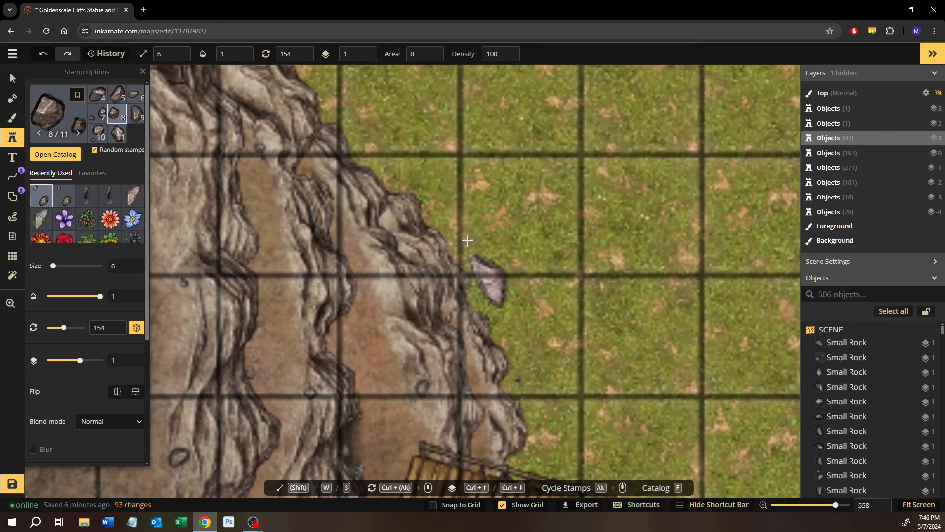
pyautogui.click(454, 215)
pyautogui.moveTo(454, 216); pyautogui.dragTo(572, 395)
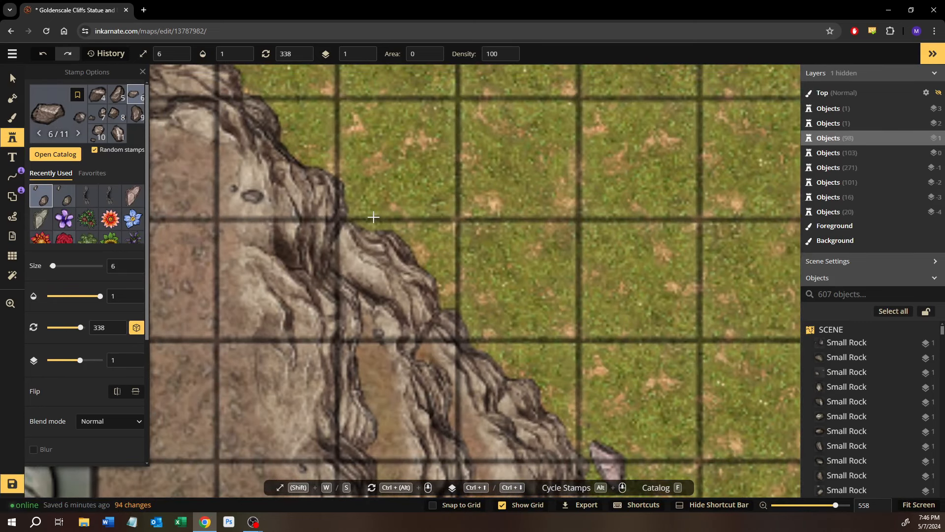
pyautogui.click(360, 209)
pyautogui.moveTo(361, 210); pyautogui.dragTo(526, 419)
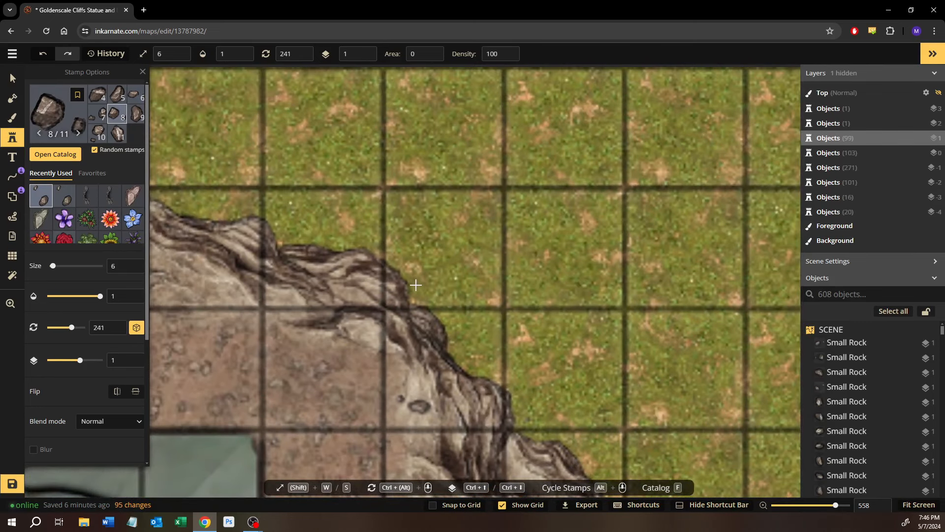
# Step: Place size 6 small rocks on the grass along the left cliff's top edge behind the statue
pyautogui.click(324, 240)
pyautogui.moveTo(324, 240); pyautogui.dragTo(581, 356)
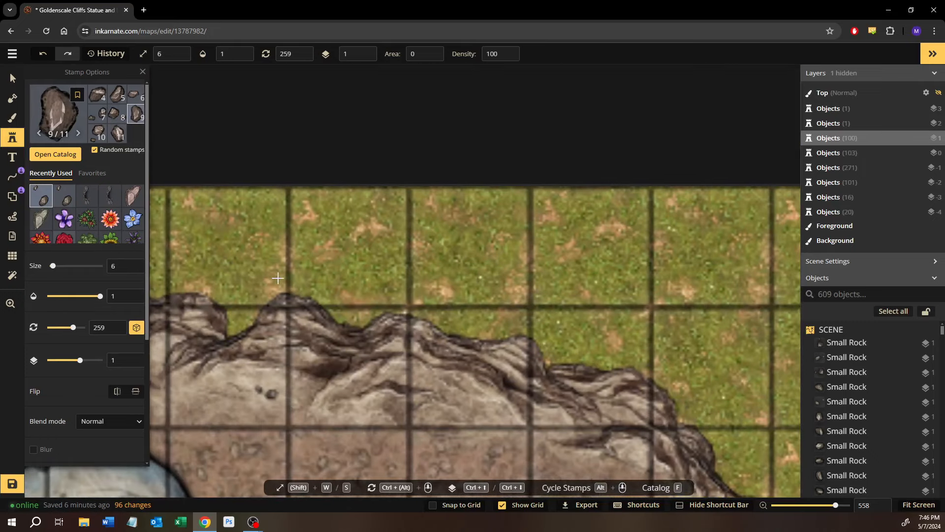
pyautogui.click(238, 319)
pyautogui.moveTo(312, 289); pyautogui.dragTo(479, 296)
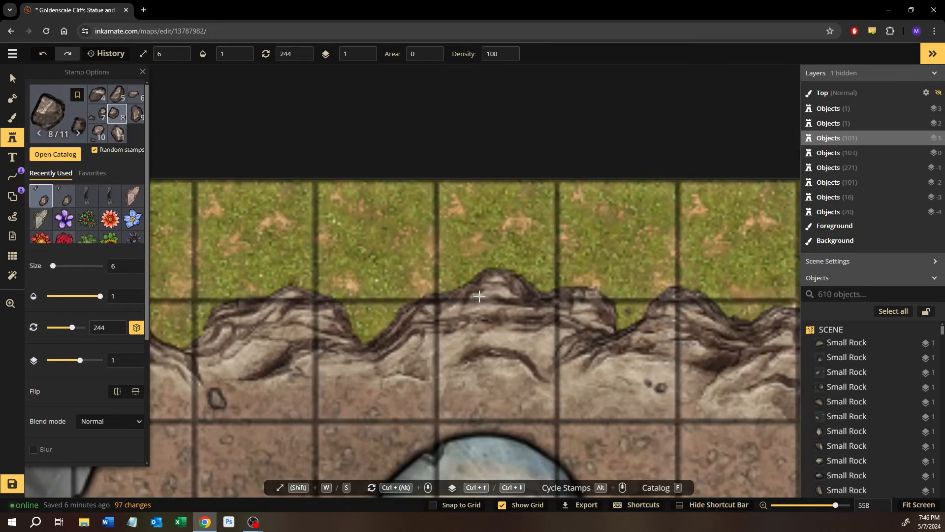
pyautogui.click(360, 325)
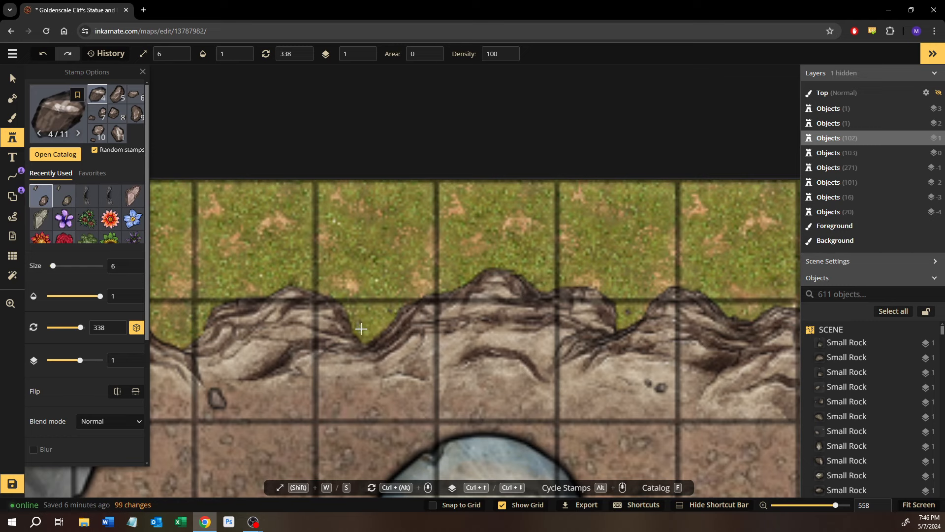
pyautogui.click(361, 329)
pyautogui.moveTo(167, 314); pyautogui.dragTo(764, 298)
pyautogui.click(364, 309)
pyautogui.click(320, 290)
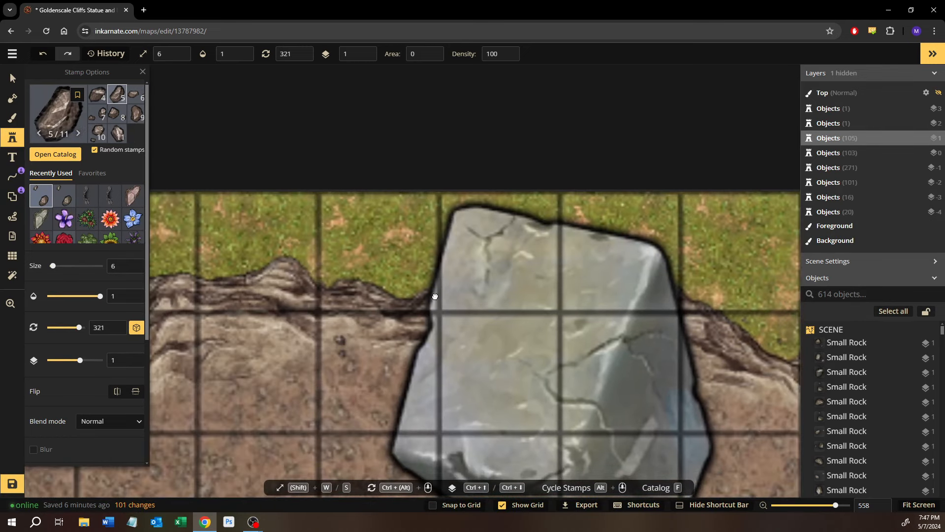
# Step: Add size 6 small rocks along the left cliff's top edge between the large grey stone block and the map's upper-left corner
pyautogui.moveTo(424, 298); pyautogui.dragTo(595, 311)
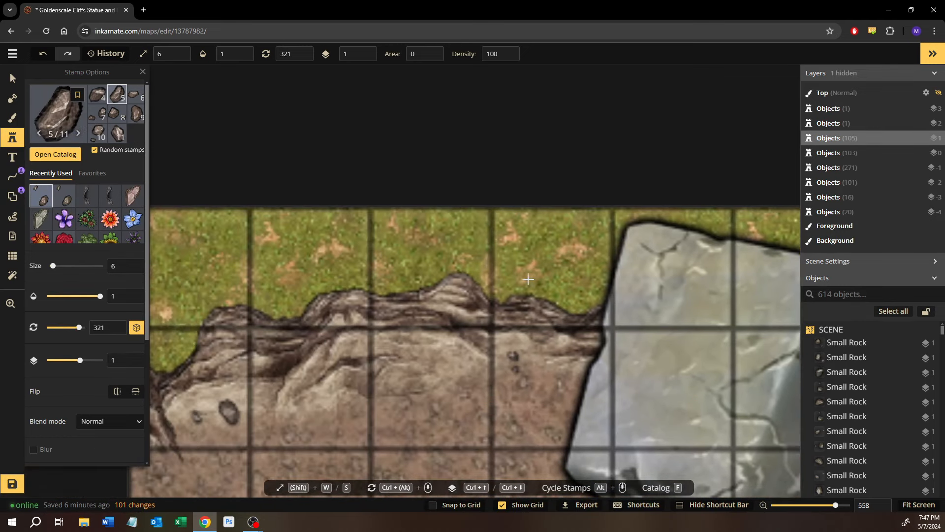
pyautogui.click(567, 296)
pyautogui.click(418, 297)
pyautogui.moveTo(321, 304); pyautogui.dragTo(441, 302)
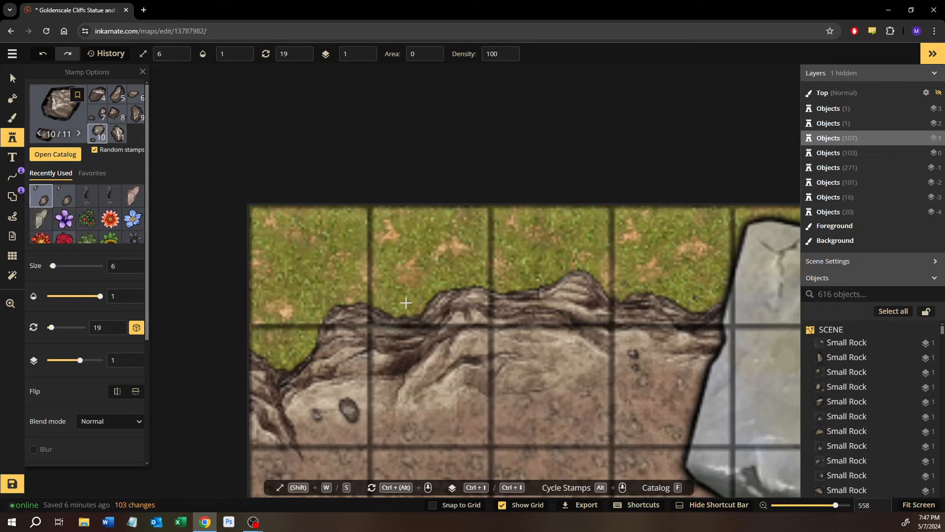
pyautogui.click(302, 347)
pyautogui.click(337, 351)
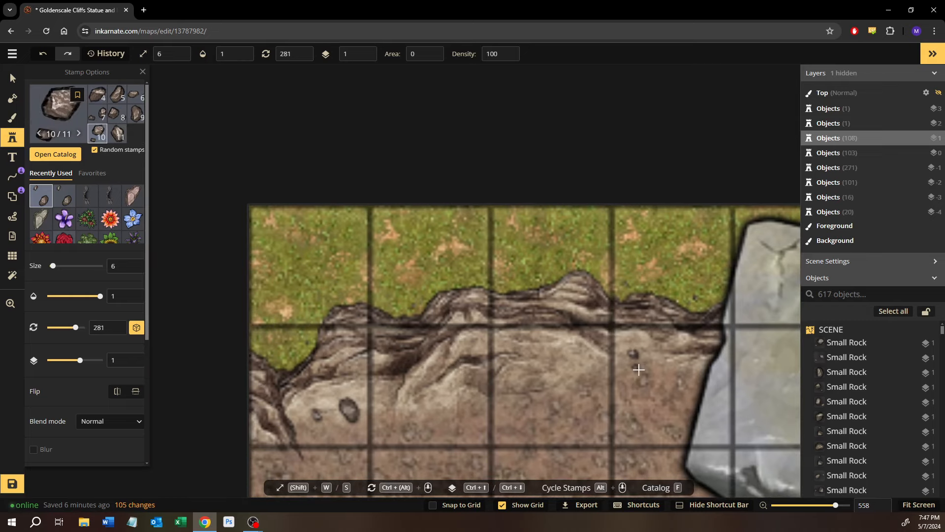
# Step: Scatter size 6 small rocks around the right cliff's upper outer corner, where the ledges meet the grass
pyautogui.moveTo(641, 369); pyautogui.dragTo(113, 298)
pyautogui.moveTo(615, 327); pyautogui.dragTo(148, 328)
pyautogui.scroll(-5, 564, 356)
pyautogui.moveTo(571, 373); pyautogui.dragTo(54, 261)
pyautogui.moveTo(501, 300); pyautogui.dragTo(98, 195)
pyautogui.scroll(7, 588, 287)
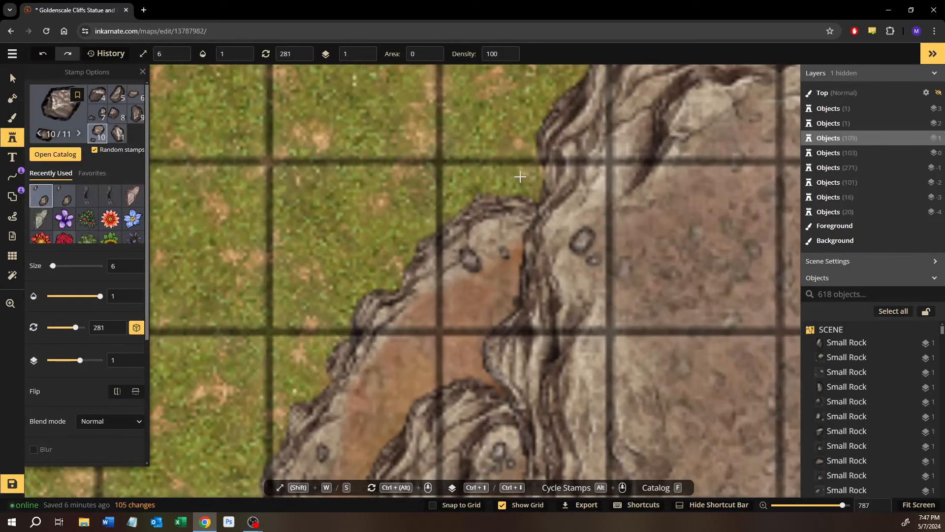
pyautogui.click(520, 176)
pyautogui.moveTo(590, 215); pyautogui.dragTo(491, 405)
pyautogui.click(662, 234)
pyautogui.moveTo(584, 307); pyautogui.dragTo(118, 375)
pyautogui.click(614, 401)
pyautogui.moveTo(593, 401); pyautogui.dragTo(214, 354)
pyautogui.moveTo(569, 366); pyautogui.dragTo(109, 296)
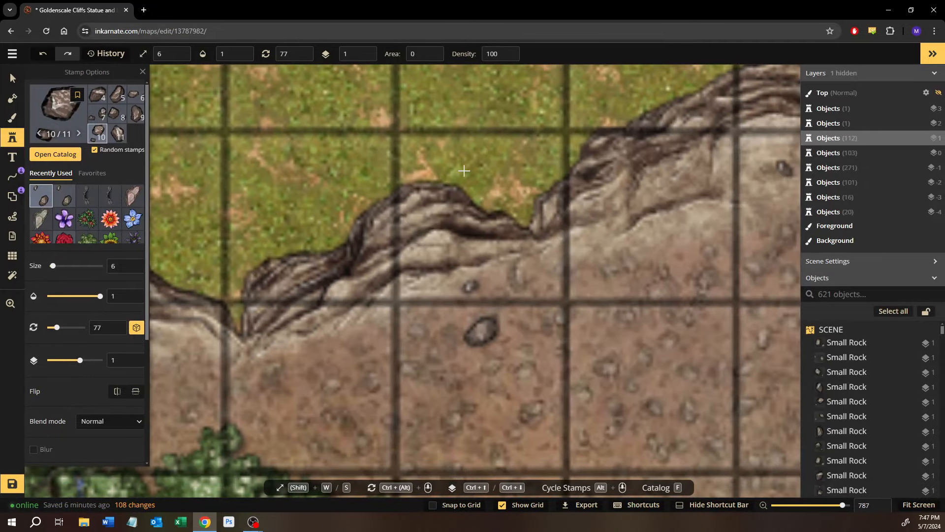
# Step: Place size 6 small rocks in the grassy notches along the right cliff's top edge toward the map's right side
pyautogui.click(479, 193)
pyautogui.moveTo(516, 226); pyautogui.dragTo(304, 394)
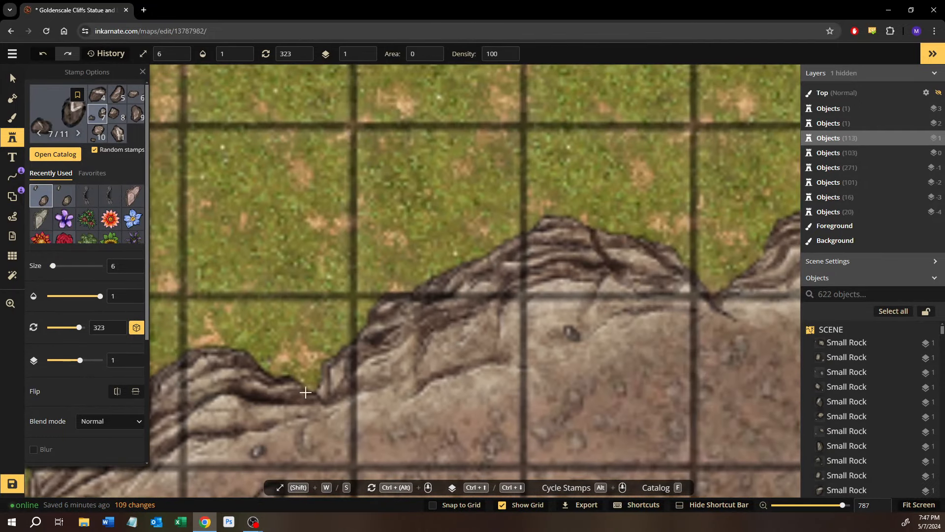
pyautogui.click(524, 390)
pyautogui.moveTo(653, 362); pyautogui.dragTo(282, 428)
pyautogui.moveTo(701, 356); pyautogui.dragTo(462, 337)
pyautogui.click(631, 398)
pyautogui.moveTo(631, 399); pyautogui.dragTo(424, 384)
pyautogui.click(336, 338)
# Step: Add size 6 small rocks by the right cliff's foot, above the lower rope bridge and on the rope bridge near its cliff end
pyautogui.moveTo(437, 301); pyautogui.dragTo(709, 150)
pyautogui.moveTo(339, 279); pyautogui.dragTo(606, 103)
pyautogui.moveTo(485, 301); pyautogui.dragTo(821, 88)
pyautogui.scroll(-5, 434, 273)
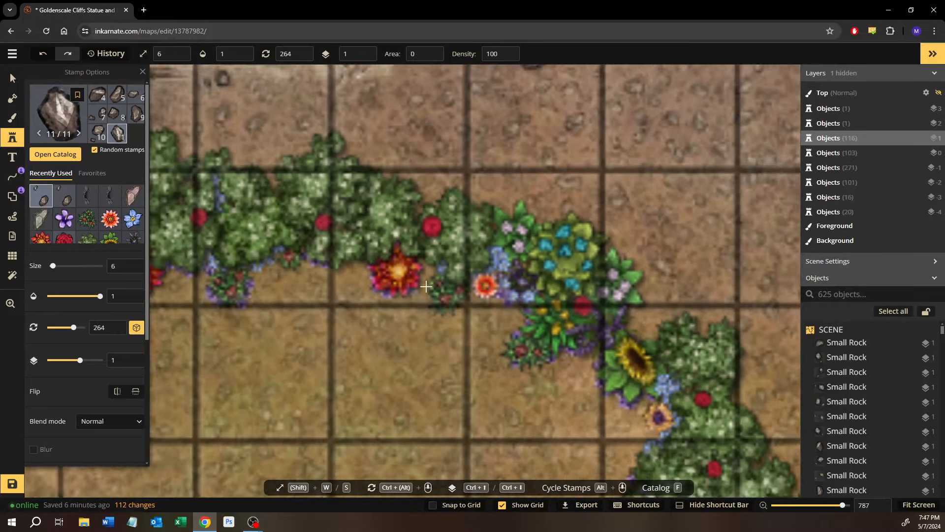
pyautogui.moveTo(323, 367); pyautogui.dragTo(673, 149)
pyautogui.moveTo(418, 305); pyautogui.dragTo(684, 100)
pyautogui.moveTo(418, 334); pyautogui.dragTo(591, 98)
pyautogui.scroll(3, 426, 281)
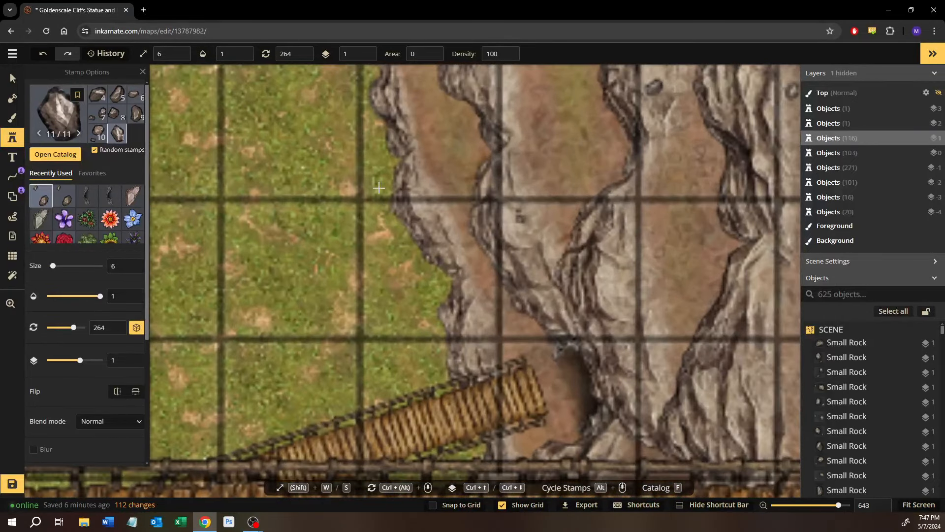
pyautogui.moveTo(422, 340); pyautogui.dragTo(386, 156)
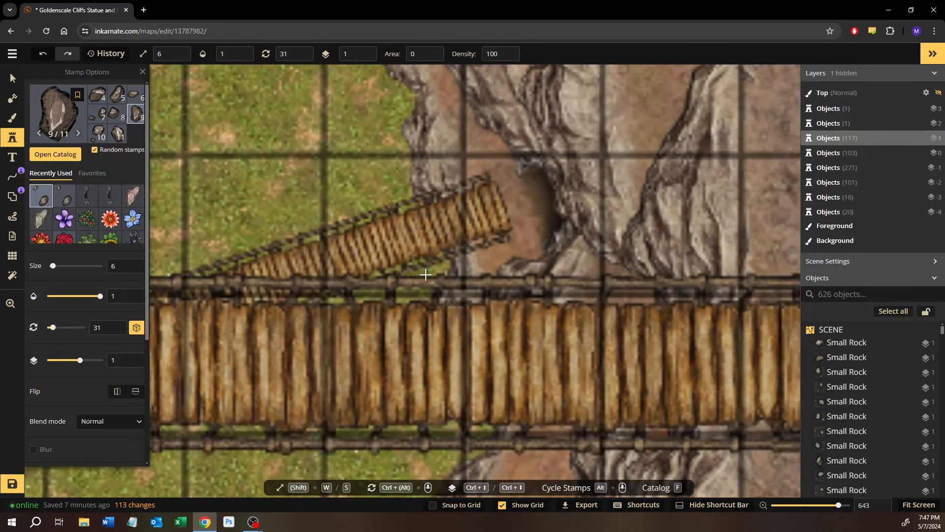
pyautogui.click(407, 246)
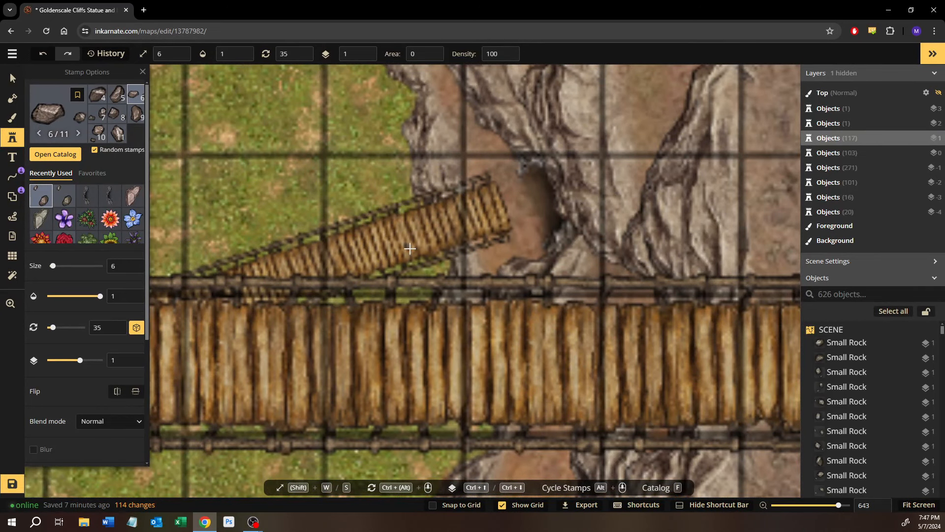
# Step: Move the rock on the lower rope bridge into the gap beside the wide bridge and lower it to layer -4
pyautogui.click(9, 77)
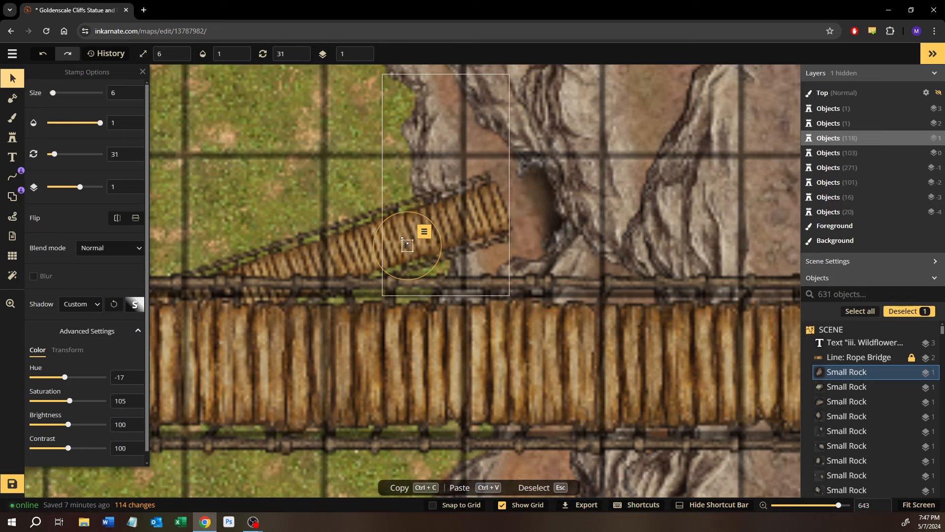
pyautogui.moveTo(429, 263); pyautogui.dragTo(428, 273)
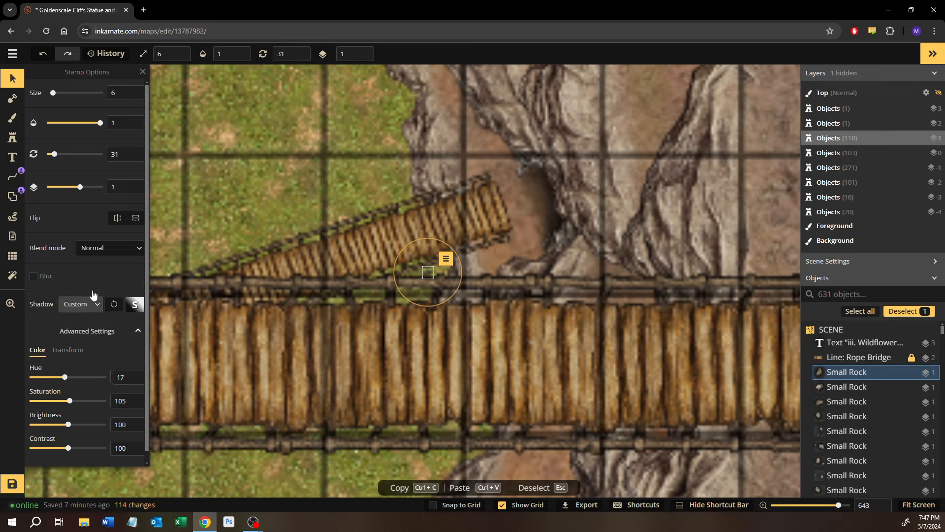
pyautogui.click(133, 190)
pyautogui.click(133, 191)
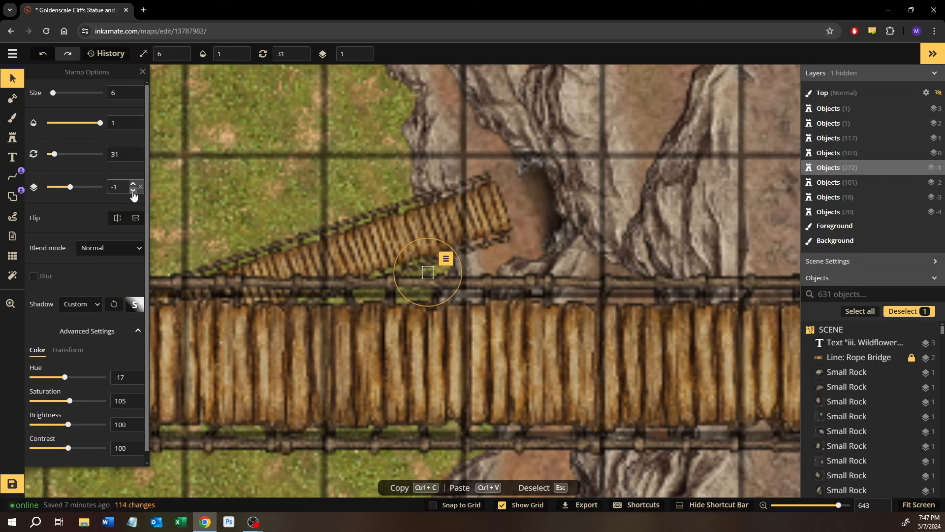
pyautogui.click(133, 190)
pyautogui.click(133, 191)
pyautogui.click(133, 190)
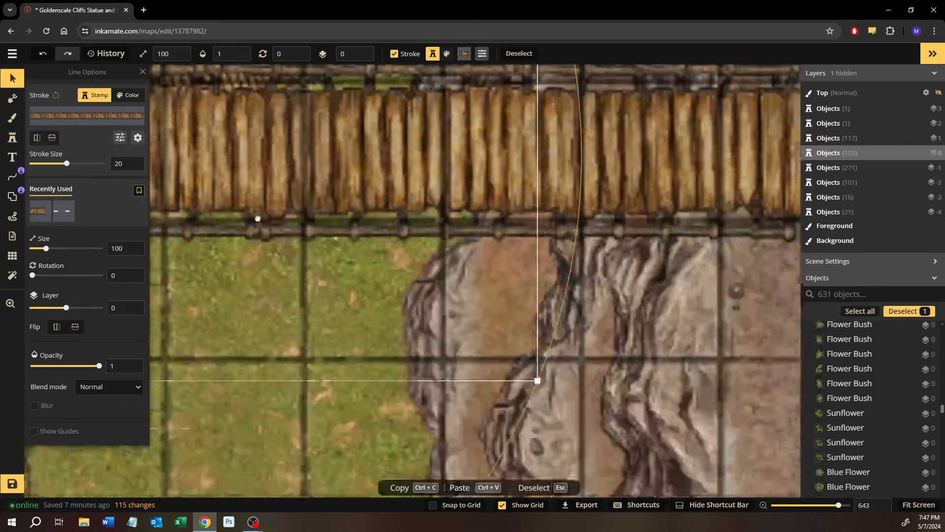
# Step: Clear the rope bridge selection and save the map
pyautogui.scroll(-6, 273, 326)
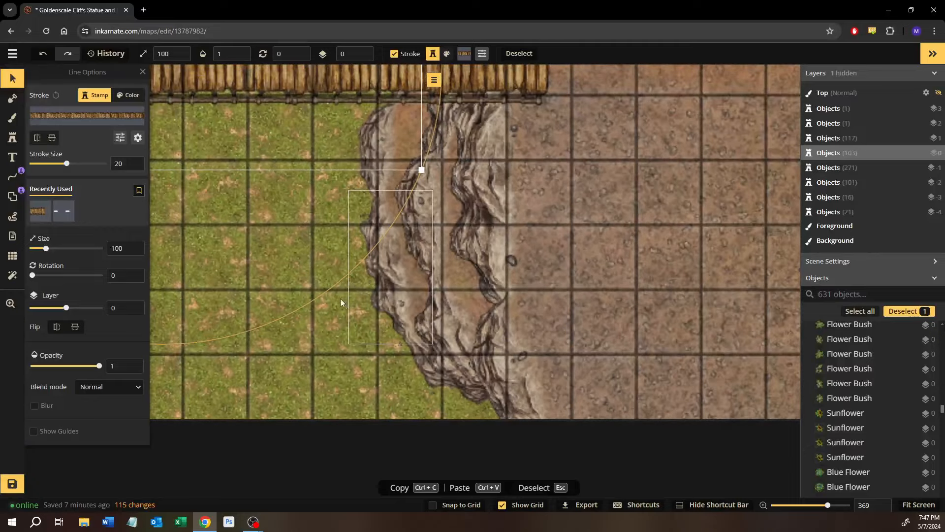
pyautogui.scroll(-3, 341, 298)
pyautogui.moveTo(335, 298); pyautogui.dragTo(615, 454)
pyautogui.scroll(-4, 414, 356)
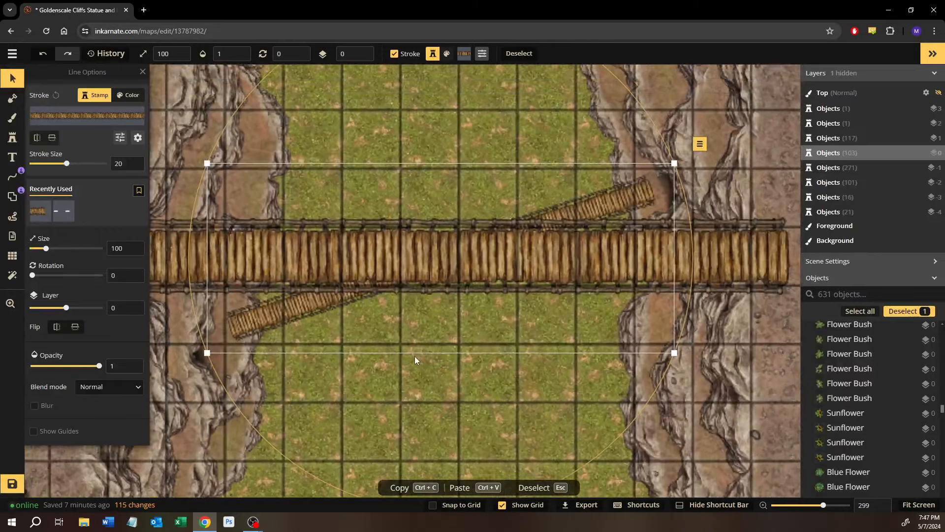
pyautogui.moveTo(376, 258); pyautogui.dragTo(480, 419)
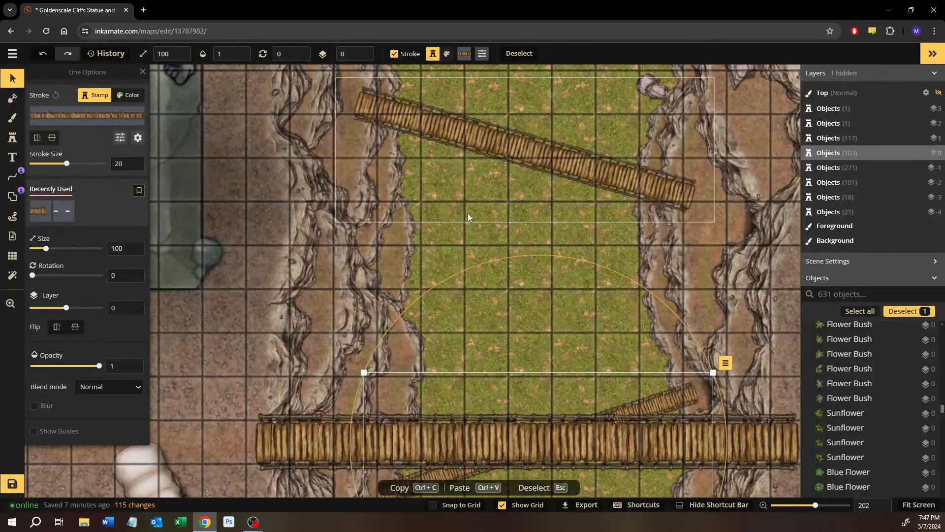
pyautogui.click(454, 227)
pyautogui.click(12, 488)
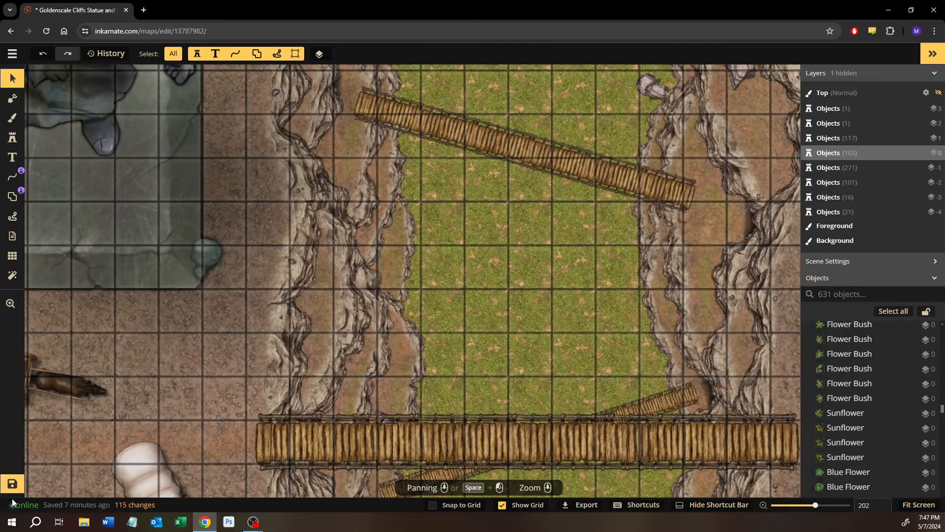
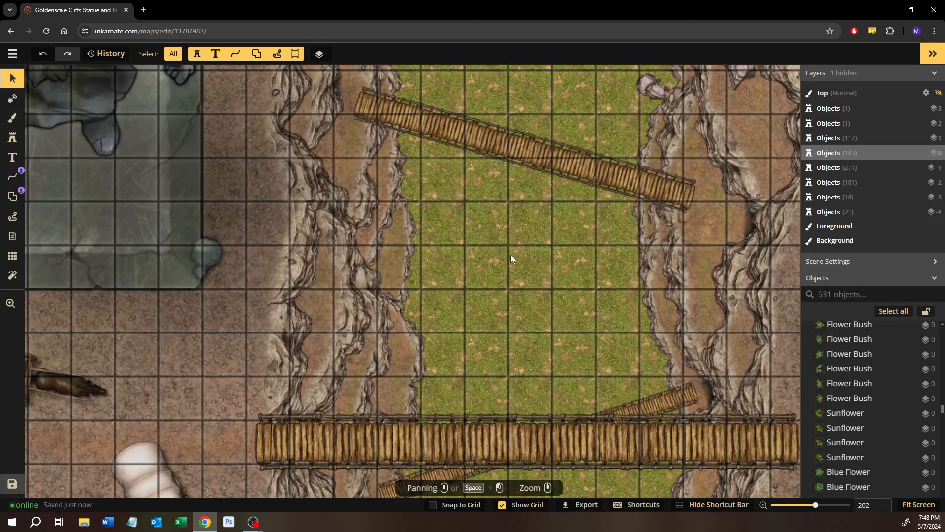
# Step: Place a size 10 small rock on the lower part of the statue's stone plinth
pyautogui.moveTo(469, 298); pyautogui.dragTo(462, 417)
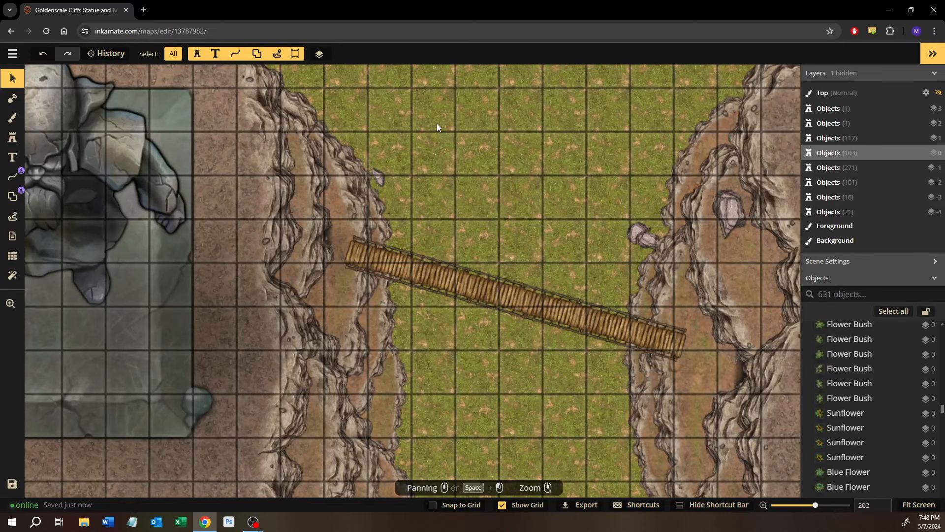
pyautogui.moveTo(437, 125); pyautogui.dragTo(542, 247)
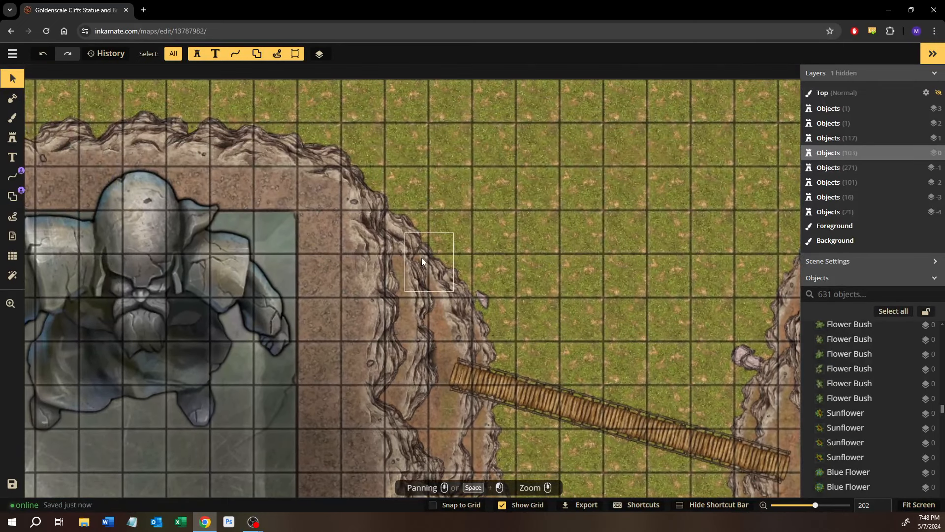
pyautogui.moveTo(403, 340); pyautogui.dragTo(418, 201)
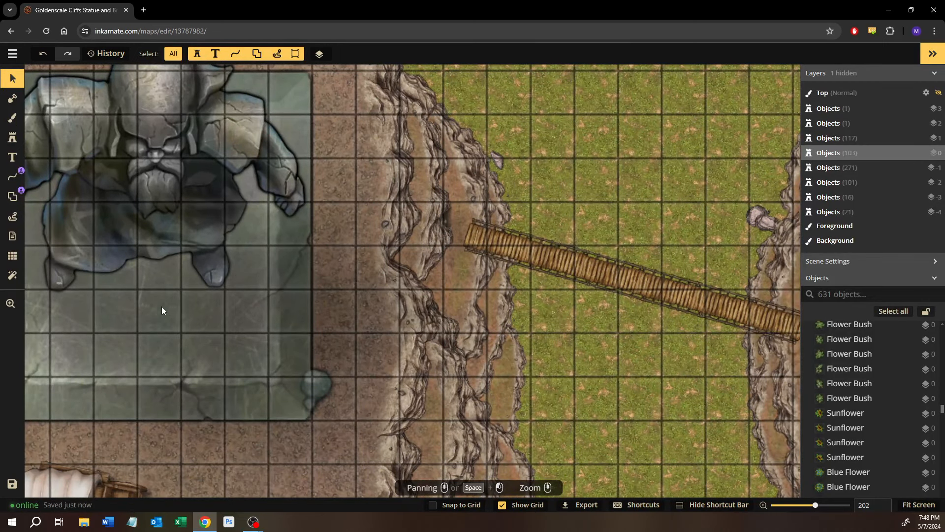
pyautogui.moveTo(161, 310); pyautogui.dragTo(348, 227)
pyautogui.scroll(-1, 251, 260)
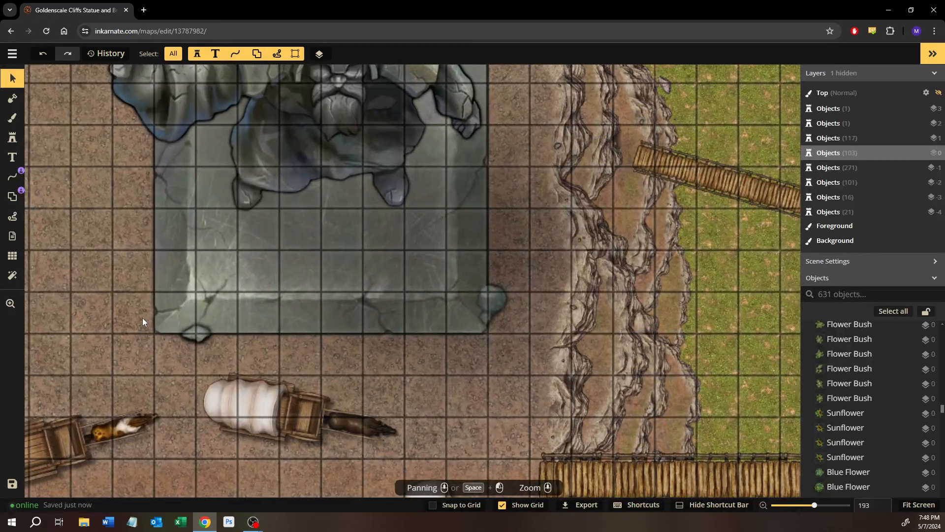
pyautogui.click(12, 138)
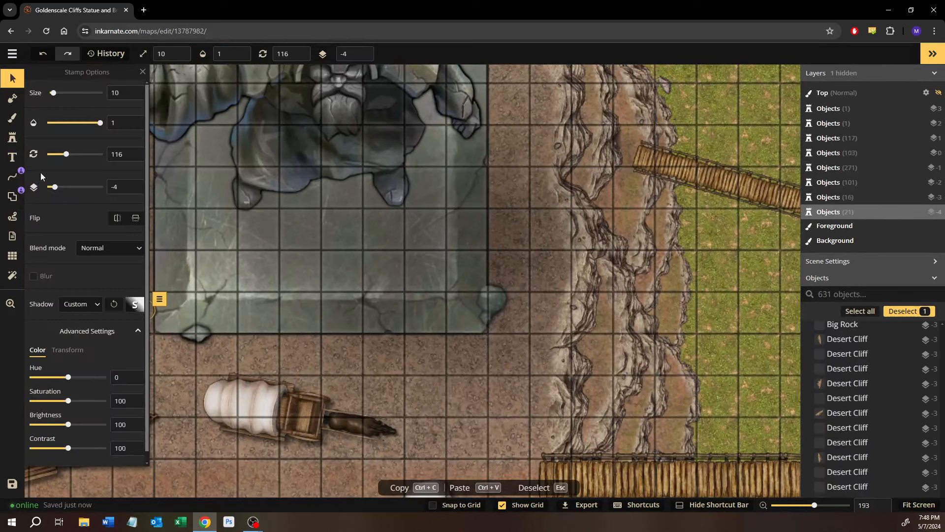
pyautogui.click(251, 283)
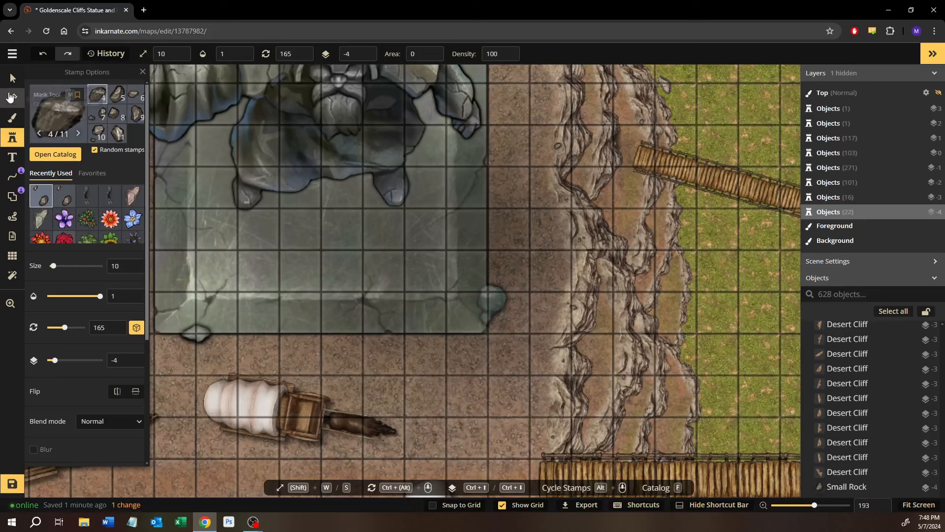
# Step: Raise the small rock on the statue's plinth to layer 0
pyautogui.click(7, 76)
pyautogui.press('pageup')
pyautogui.press('pageup')
pyautogui.press('pageup')
pyautogui.press('pageup')
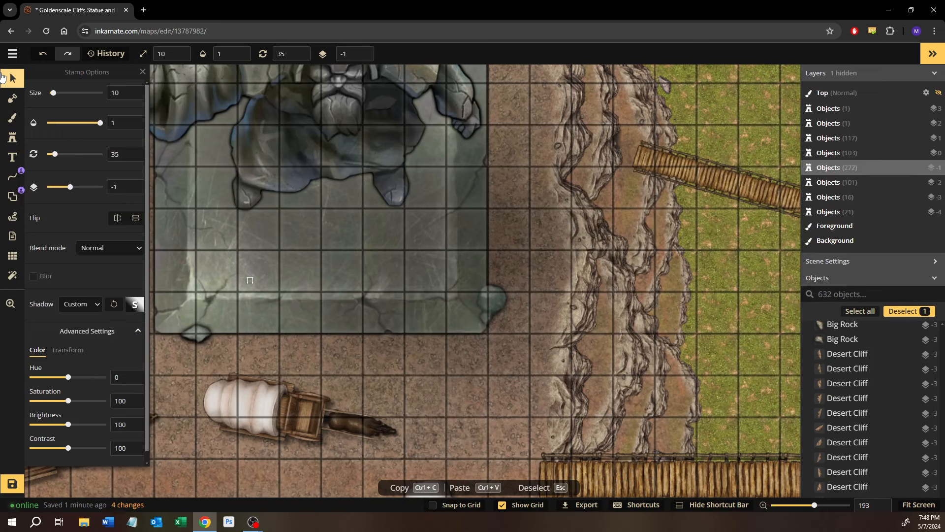
pyautogui.scroll(5, 321, 360)
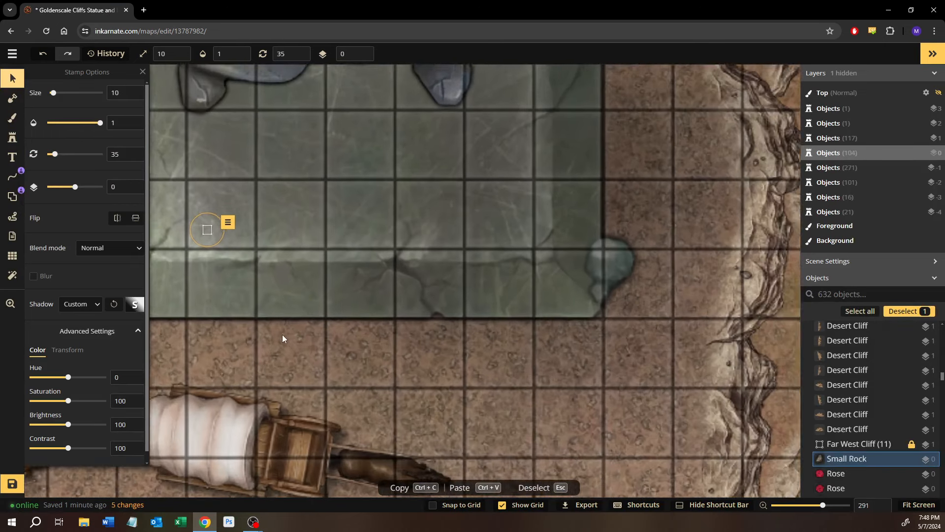
# Step: Raise the small rock on the statue's plinth to layer 1, set its size to 13 and deselect it
pyautogui.press('pageup')
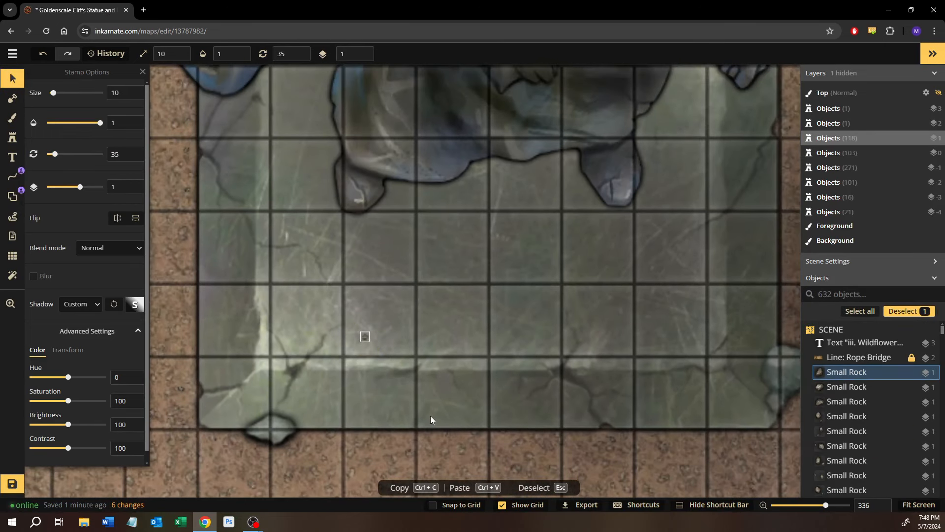
pyautogui.click(132, 90)
pyautogui.click(132, 89)
pyautogui.click(132, 89)
pyautogui.click(132, 89)
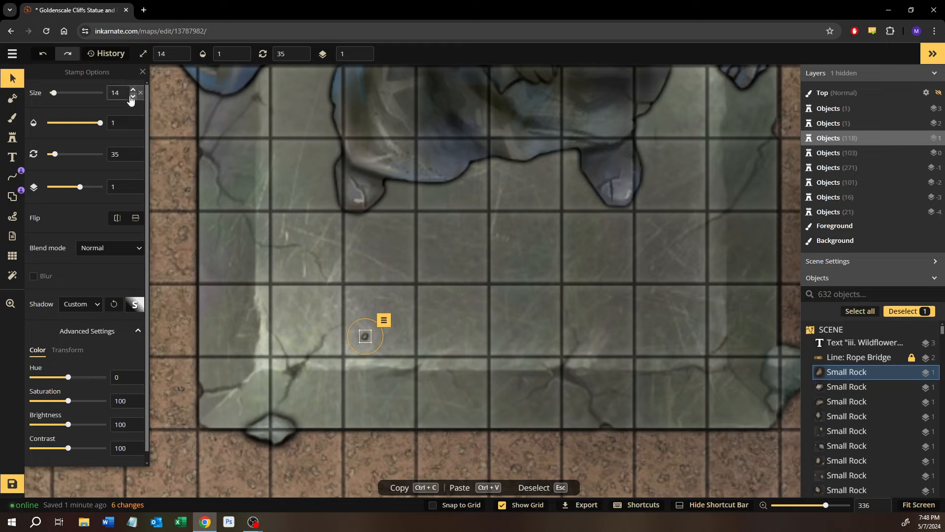
pyautogui.click(133, 96)
pyautogui.press('Escape')
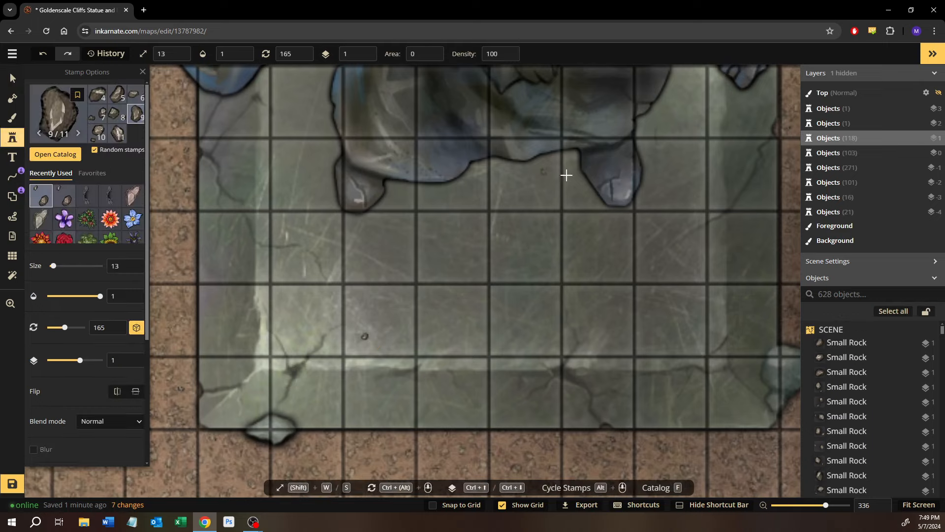
# Step: Scatter more size 13 small rocks over the statue's plinth, beside its foot and around its raised arm, on layer 1
pyautogui.click(577, 197)
pyautogui.moveTo(660, 179); pyautogui.dragTo(468, 437)
pyautogui.click(450, 318)
pyautogui.moveTo(450, 319); pyautogui.dragTo(782, 319)
pyautogui.click(397, 160)
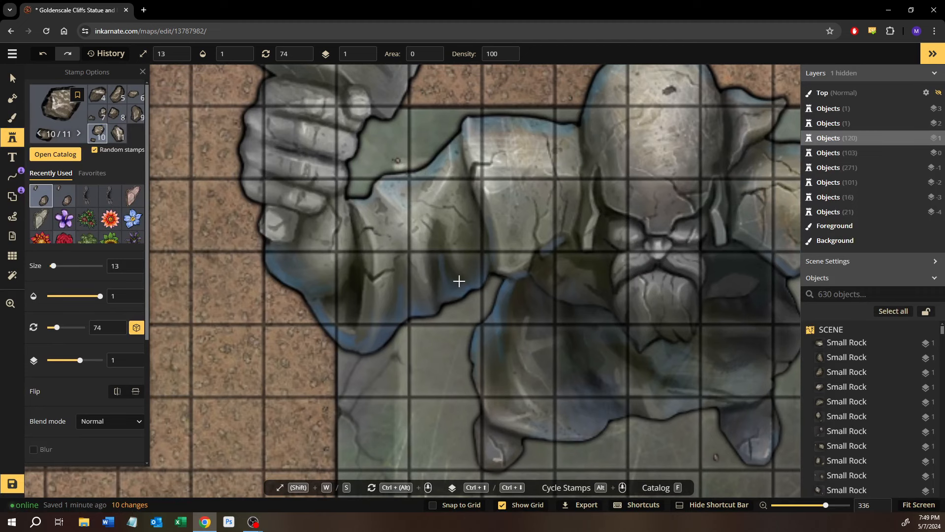
pyautogui.click(494, 382)
pyautogui.moveTo(493, 382); pyautogui.dragTo(249, 168)
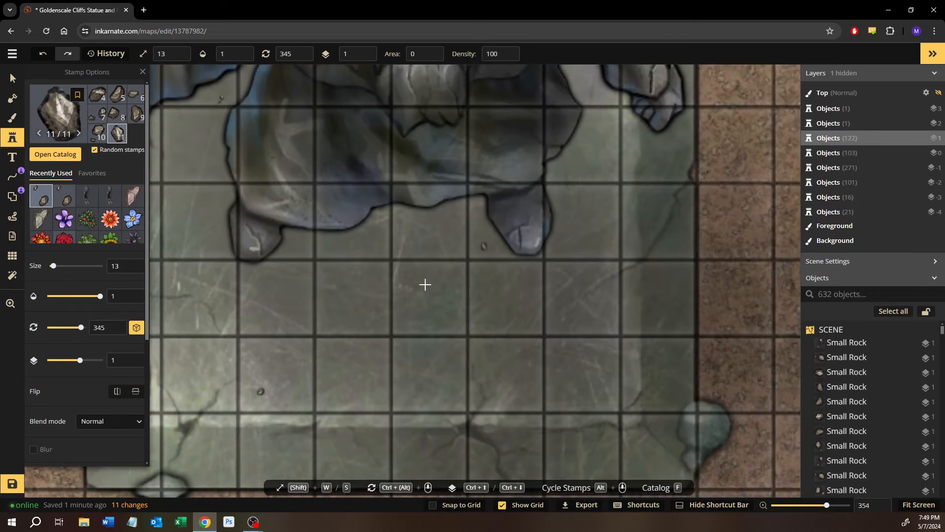
pyautogui.scroll(-4, 425, 285)
pyautogui.moveTo(477, 312); pyautogui.dragTo(320, 185)
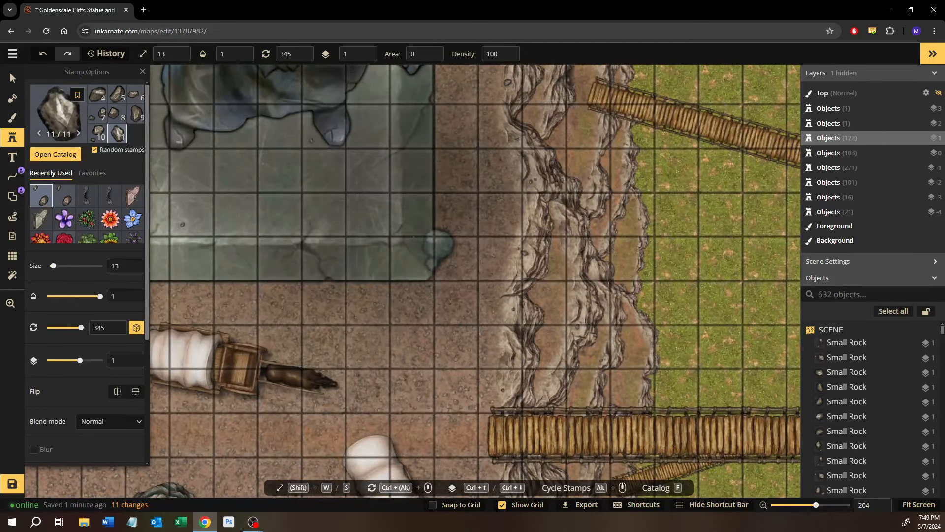
pyautogui.click(13, 77)
pyautogui.click(408, 348)
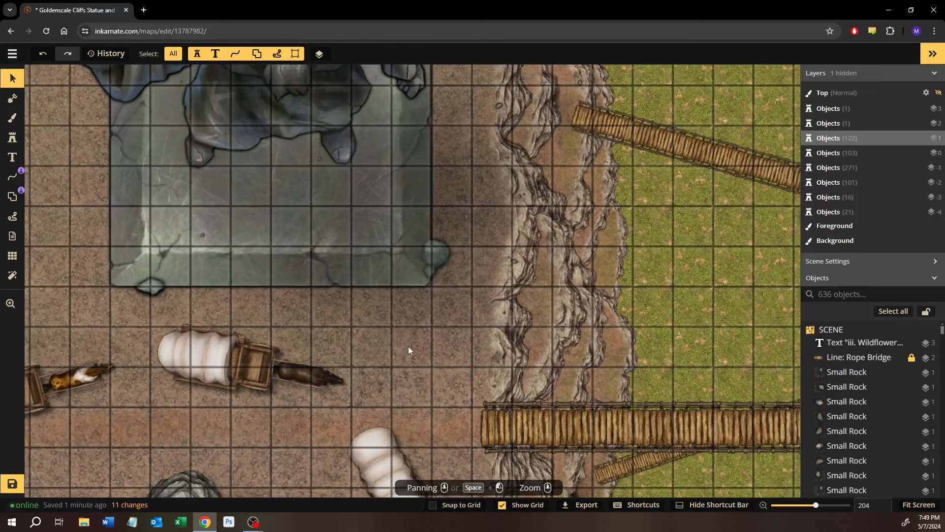
# Step: Delete the "iii. Wildflower Patch" text label below the ring of flowers
pyautogui.scroll(-1, 409, 348)
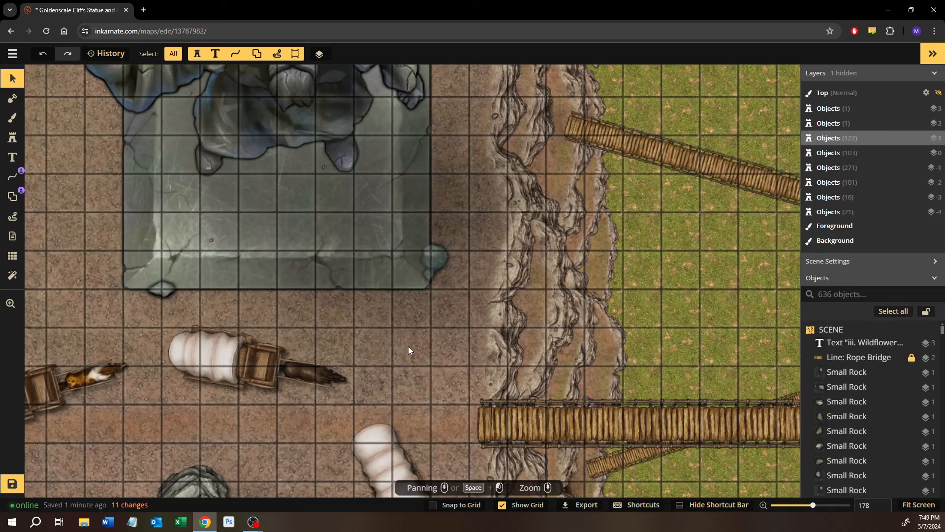
pyautogui.moveTo(392, 341); pyautogui.dragTo(626, 203)
pyautogui.moveTo(490, 352); pyautogui.dragTo(281, 238)
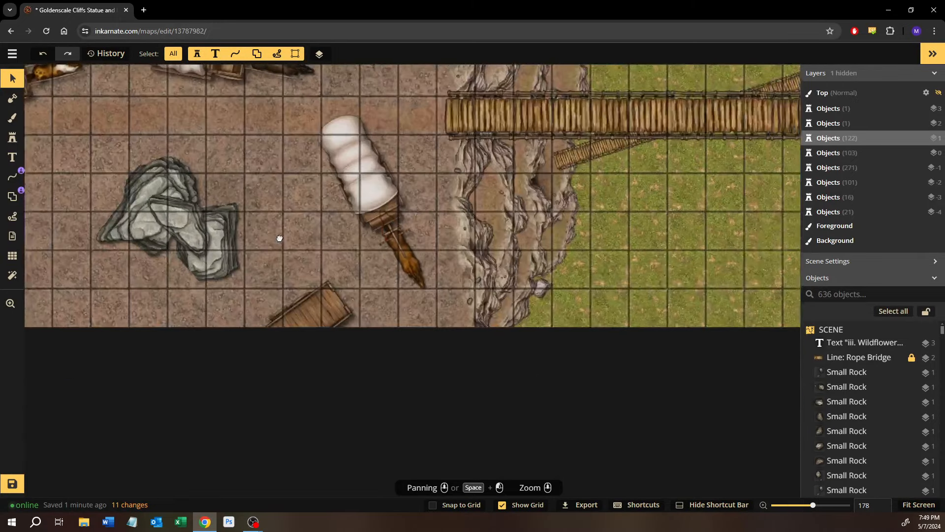
pyautogui.moveTo(602, 202); pyautogui.dragTo(355, 318)
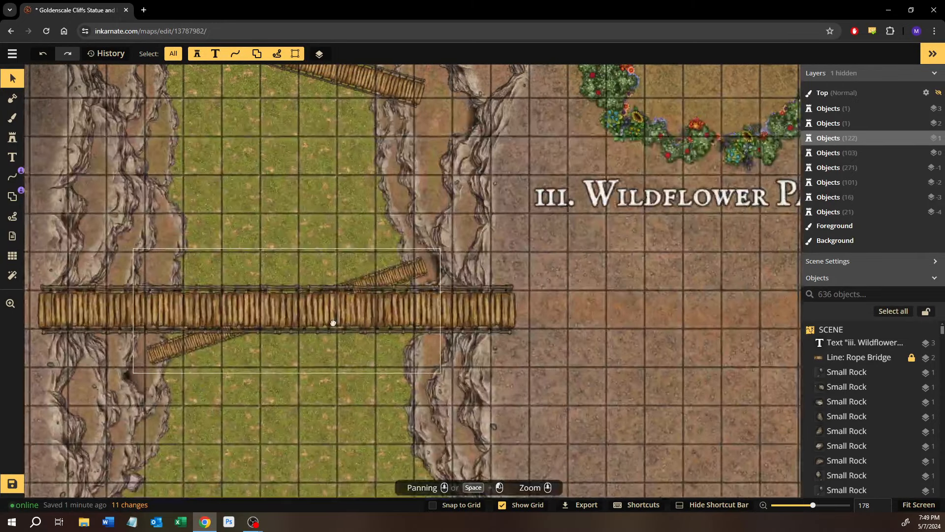
pyautogui.moveTo(726, 302); pyautogui.dragTo(440, 343)
pyautogui.scroll(-2, 441, 343)
pyautogui.scroll(-2, 418, 340)
pyautogui.click(423, 284)
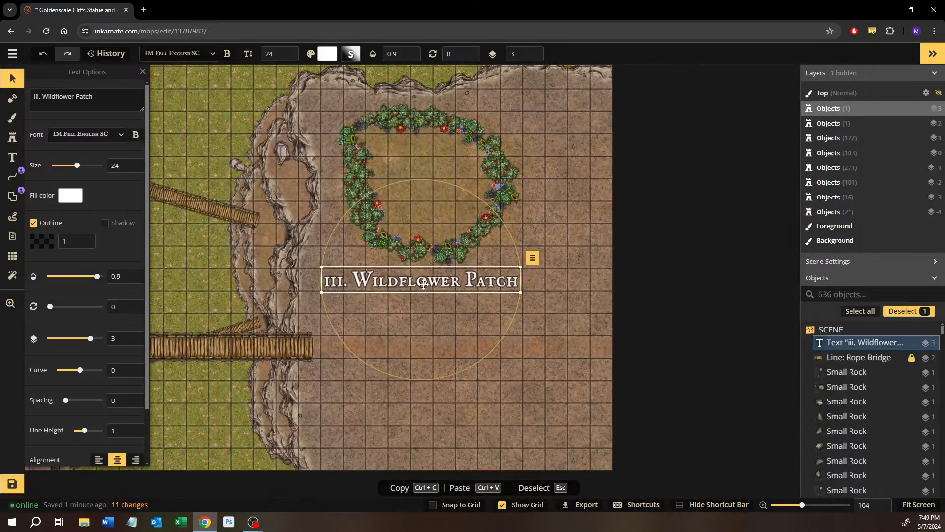
pyautogui.press('Delete')
# Step: Examine the whole map from the statue across the bridges and valley to the flower ring for areas needing more detail
pyautogui.moveTo(386, 285); pyautogui.dragTo(769, 304)
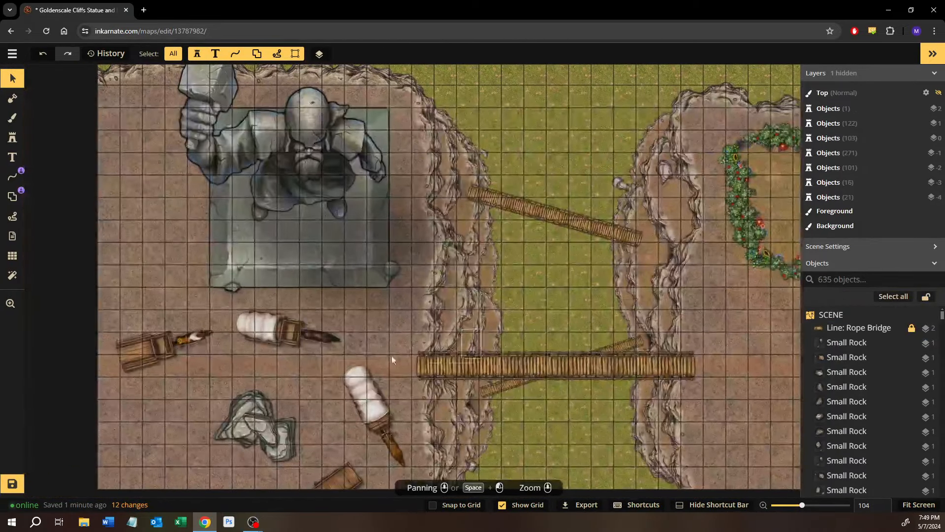
pyautogui.moveTo(676, 366); pyautogui.dragTo(309, 320)
pyautogui.moveTo(591, 281); pyautogui.dragTo(404, 445)
pyautogui.moveTo(461, 309); pyautogui.dragTo(667, 303)
pyautogui.moveTo(180, 283); pyautogui.dragTo(418, 321)
pyautogui.moveTo(751, 285); pyautogui.dragTo(432, 304)
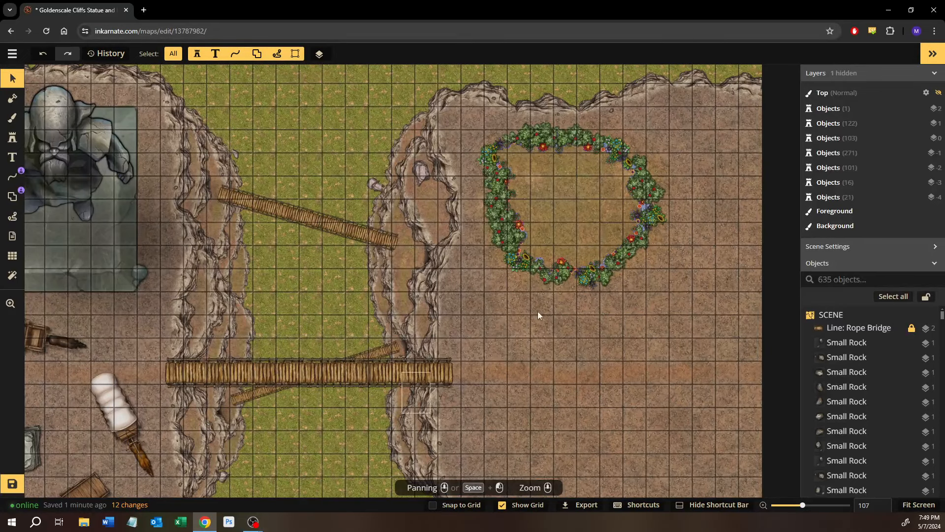
pyautogui.moveTo(203, 339); pyautogui.dragTo(471, 335)
pyautogui.scroll(-1, 206, 318)
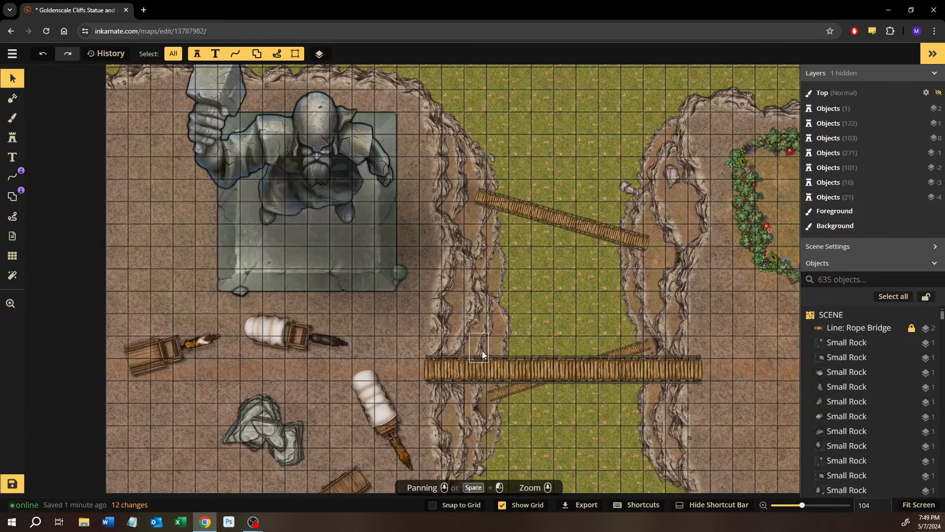
pyautogui.moveTo(525, 270); pyautogui.dragTo(443, 352)
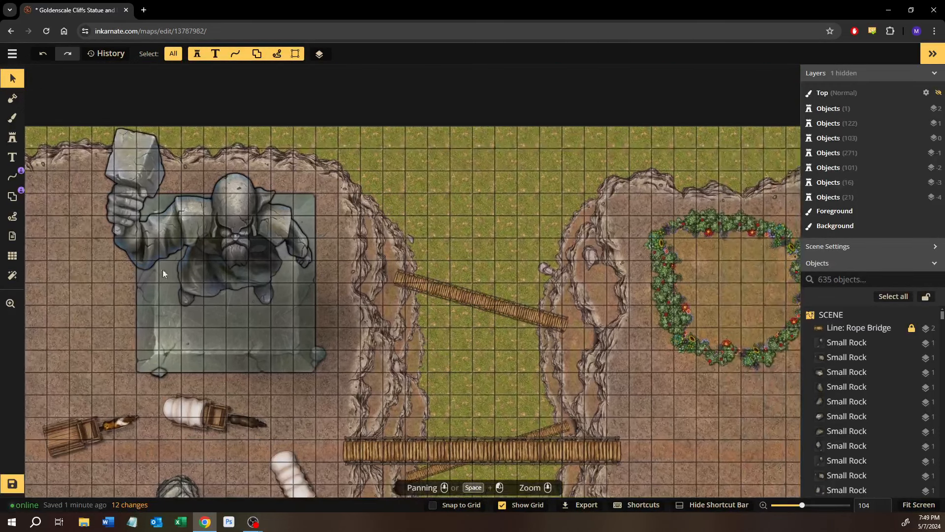
# Step: Search the stamp catalog for "pine", choose the dark green Forest pine tree and set its size to 15
pyautogui.click(12, 138)
pyautogui.click(50, 156)
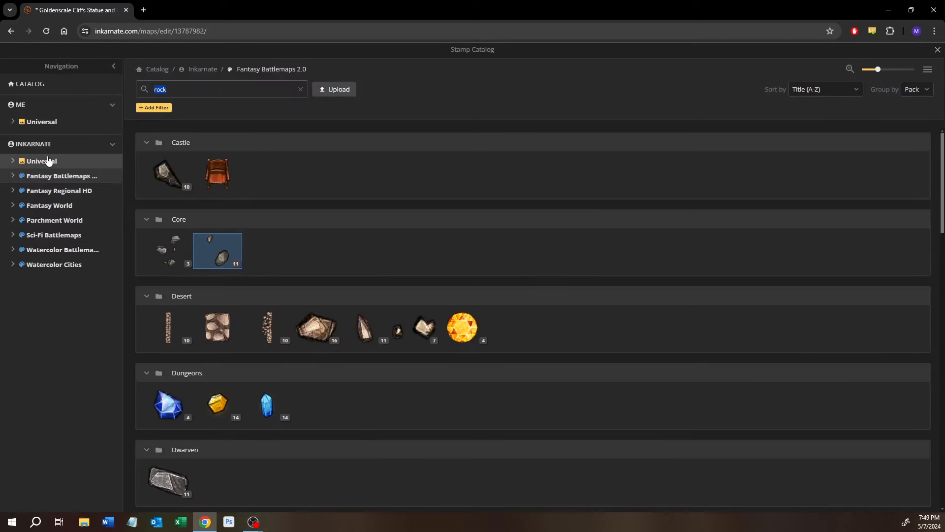
pyautogui.write('pine')
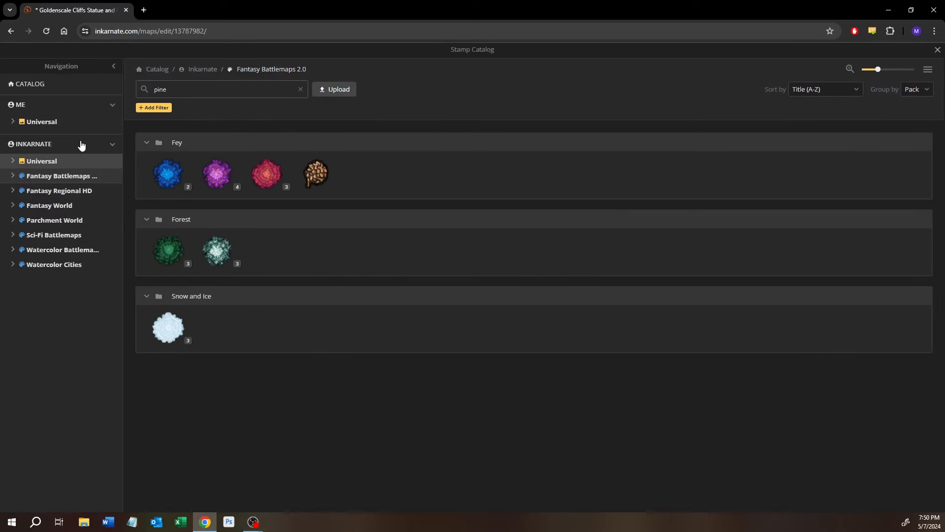
pyautogui.click(187, 250)
pyautogui.moveTo(422, 232); pyautogui.dragTo(462, 390)
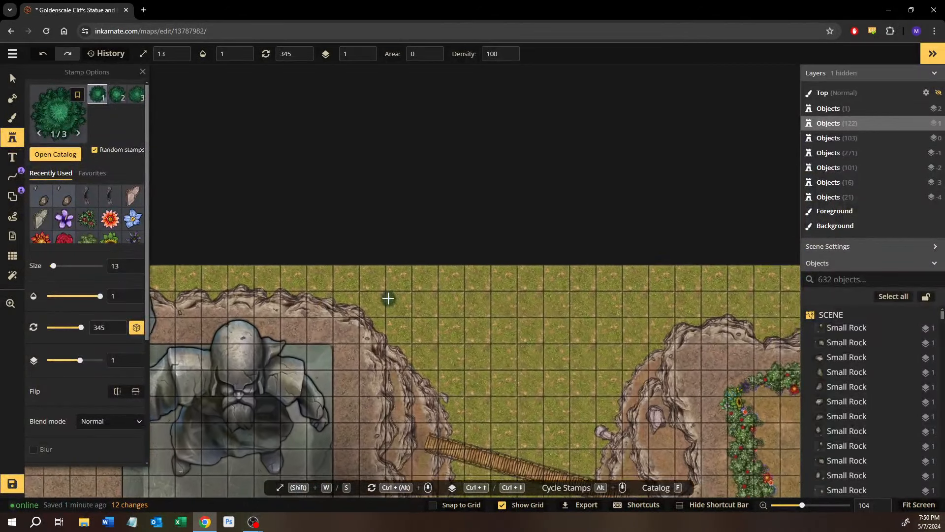
pyautogui.scroll(5, 388, 299)
pyautogui.click(134, 263)
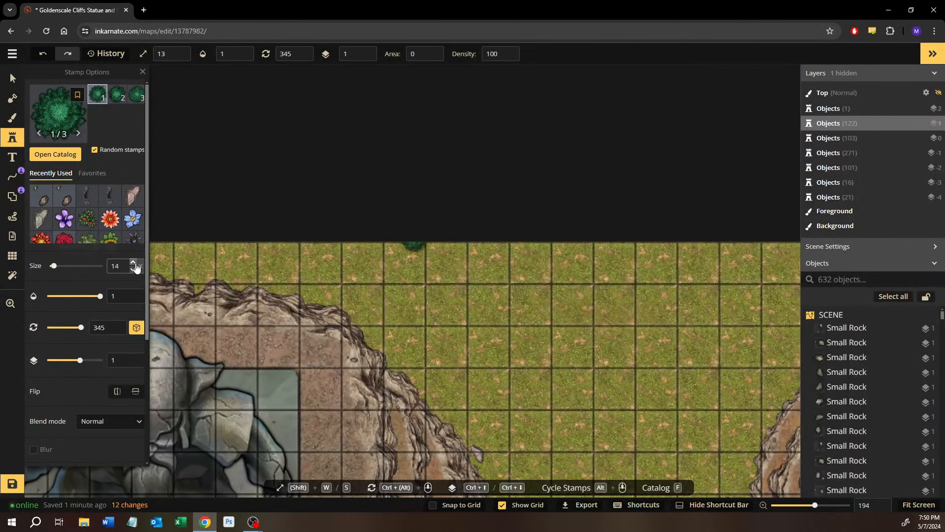
pyautogui.click(134, 263)
# Step: Place three size 15 pine trees on the valley grass north of the upper rope bridge
pyautogui.scroll(-1, 536, 379)
pyautogui.moveTo(535, 380); pyautogui.dragTo(394, 187)
pyautogui.moveTo(422, 268); pyautogui.dragTo(476, 484)
pyautogui.scroll(6, 325, 363)
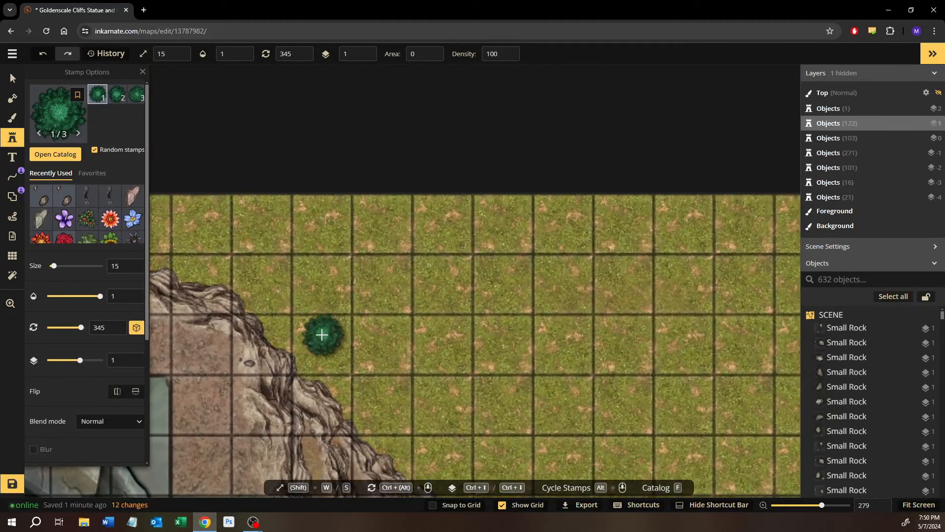
pyautogui.click(322, 335)
pyautogui.moveTo(379, 304); pyautogui.dragTo(652, 290)
pyautogui.click(362, 260)
pyautogui.moveTo(408, 378); pyautogui.dragTo(360, 252)
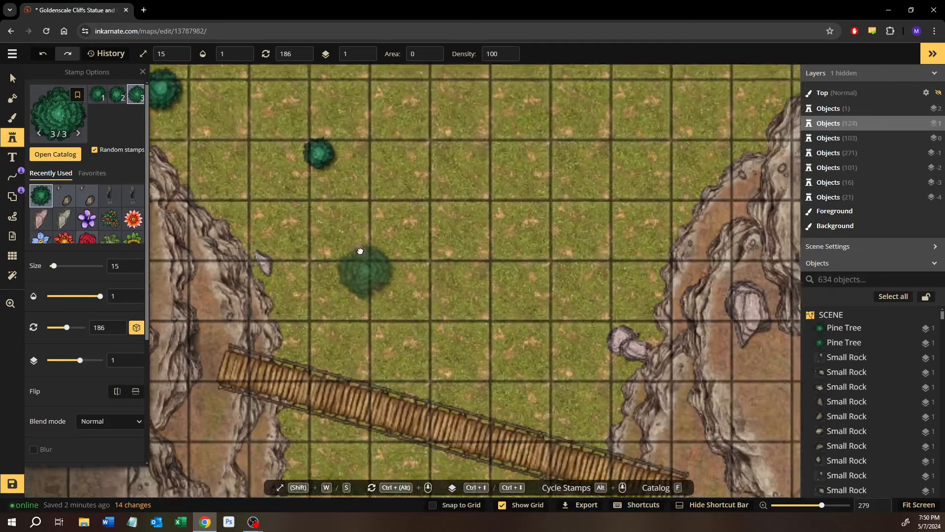
pyautogui.click(351, 286)
pyautogui.scroll(-5, 401, 194)
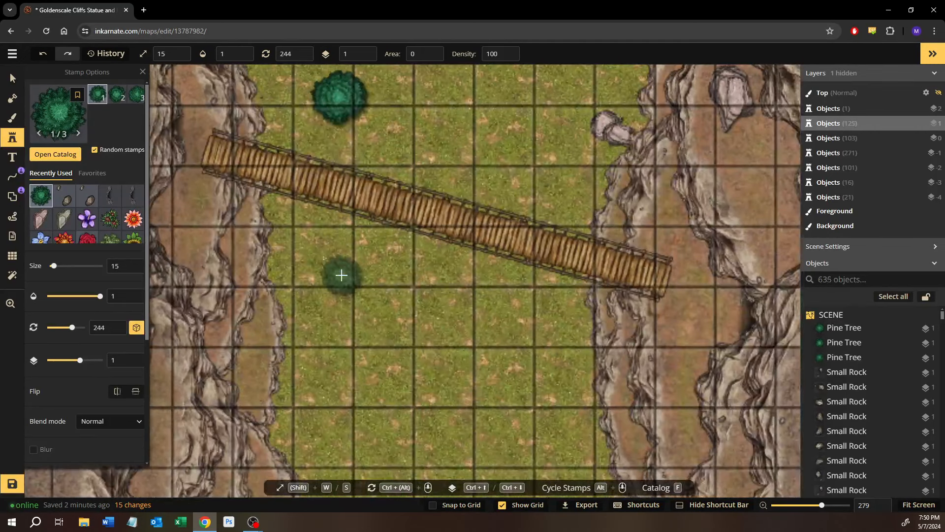
# Step: Place a pine tree at the upper rope bridge, lower it to layer 0 and shift it under the bridge's eastern half
pyautogui.click(478, 250)
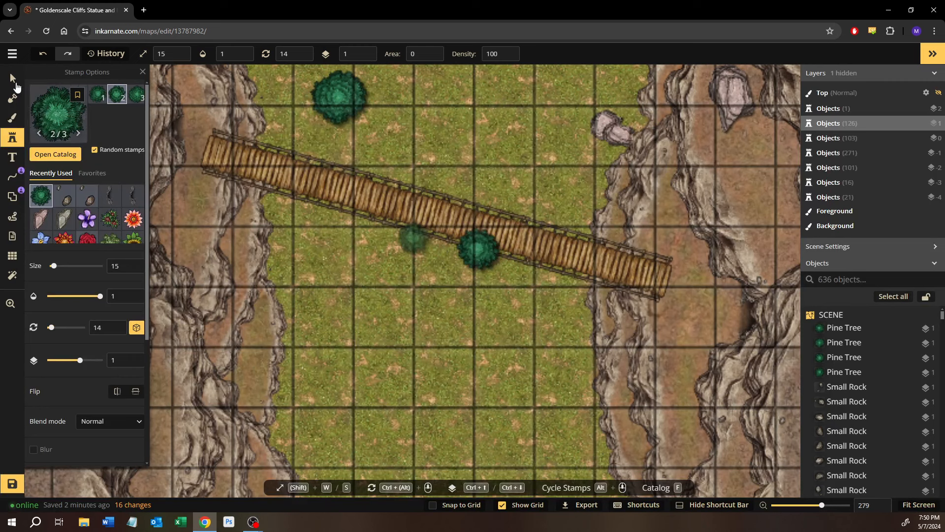
pyautogui.click(13, 79)
pyautogui.hotkey('ctrl', 'Down')
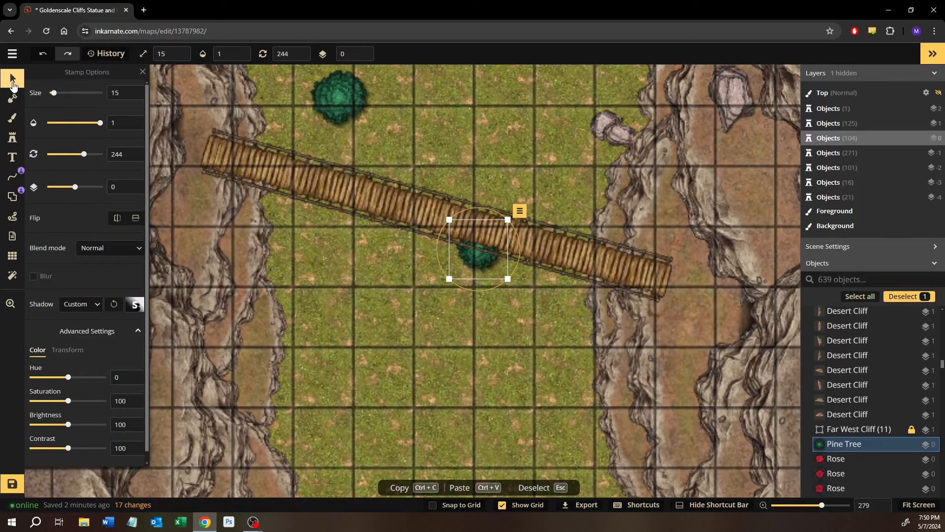
pyautogui.moveTo(474, 265); pyautogui.dragTo(537, 283)
# Step: Place two size 15 pine trees on layer 0, one on the grass between the bridges and one beside the lower rope bridge
pyautogui.click(13, 138)
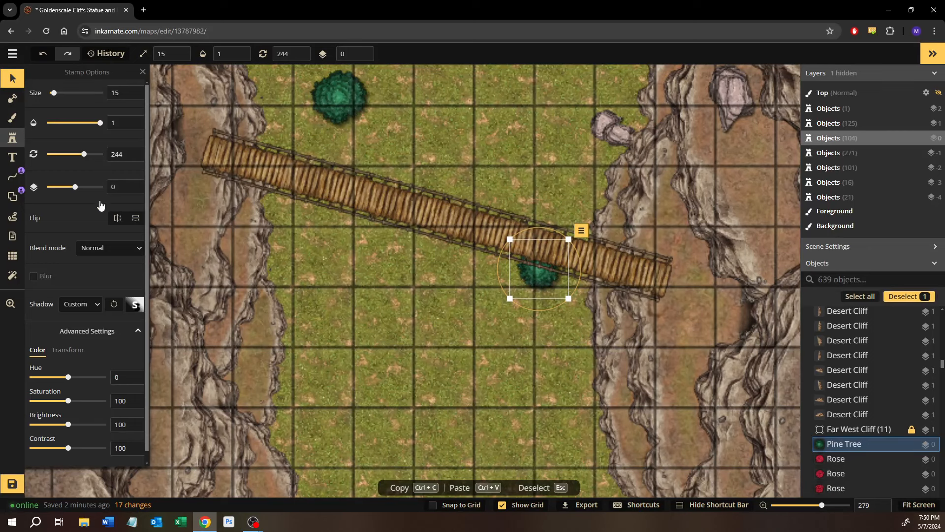
pyautogui.moveTo(319, 350); pyautogui.dragTo(288, 204)
pyautogui.click(310, 279)
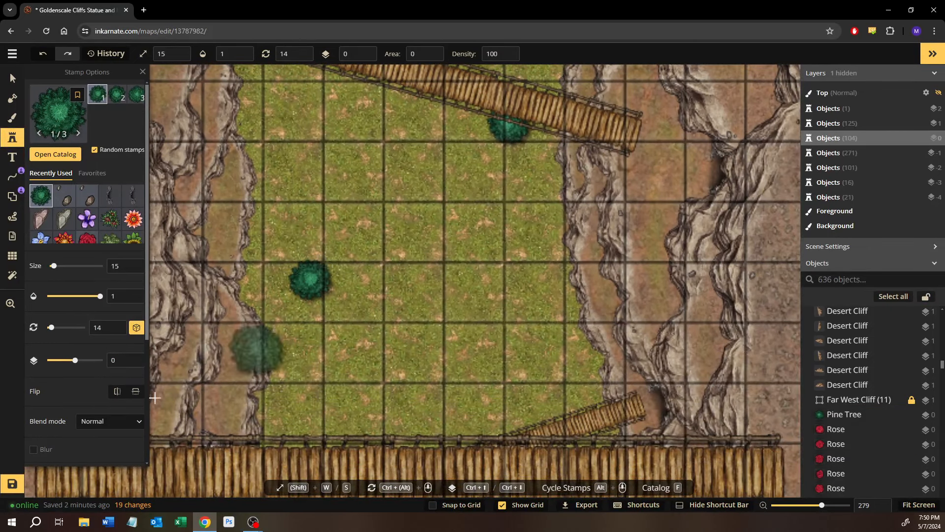
pyautogui.moveTo(412, 366); pyautogui.dragTo(361, 304)
pyautogui.click(505, 348)
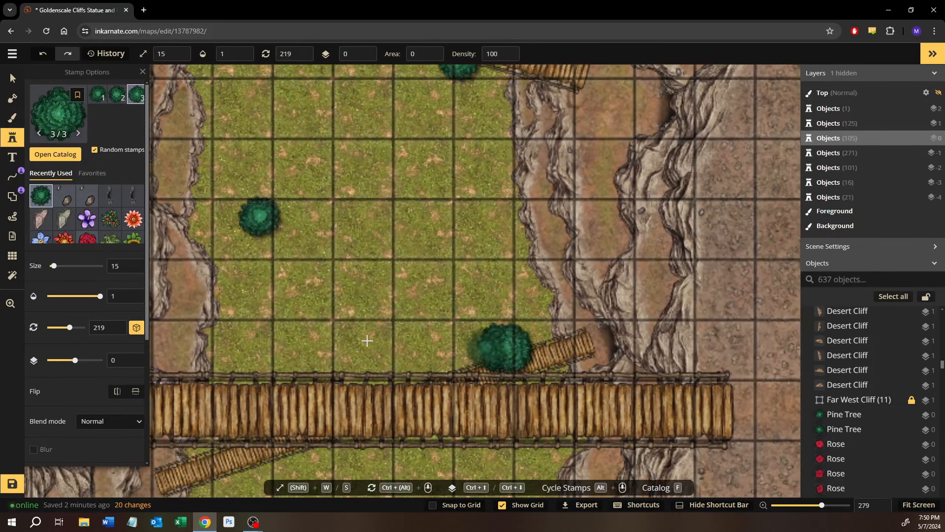
# Step: Swap the large pine at the lower rope bridge with the smaller one under the upper bridge, putting both on layer -1
pyautogui.click(19, 75)
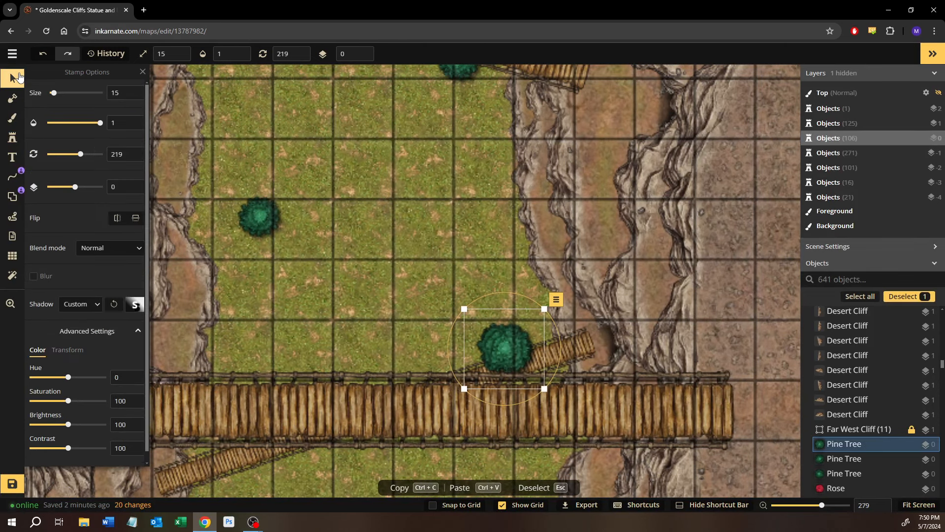
pyautogui.hotkey('ctrl', 'Down')
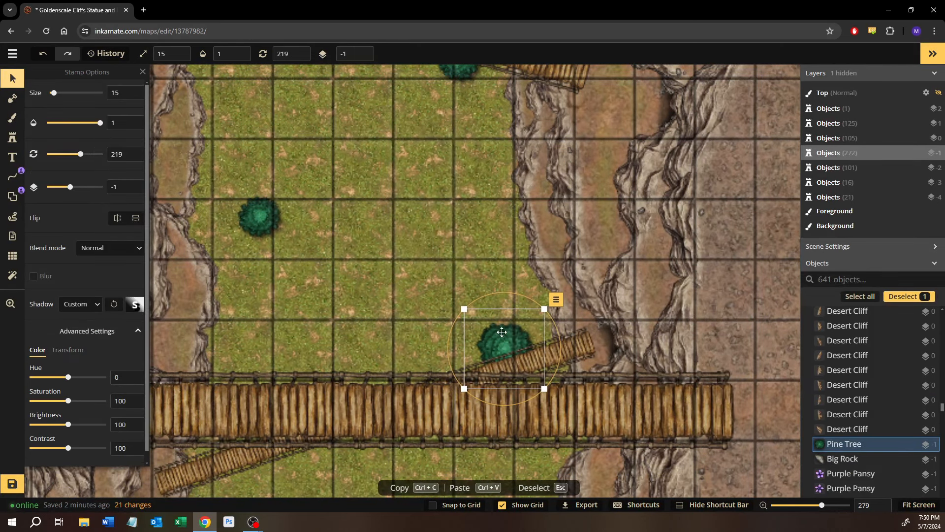
pyautogui.moveTo(472, 285); pyautogui.dragTo(459, 365)
pyautogui.scroll(-1, 459, 365)
pyautogui.moveTo(485, 415); pyautogui.dragTo(398, 135)
pyautogui.moveTo(466, 172); pyautogui.dragTo(499, 446)
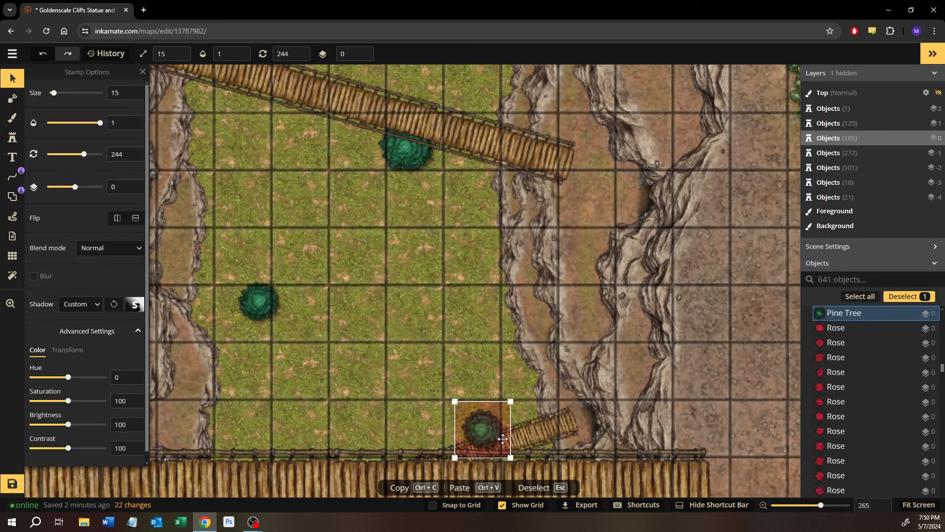
pyautogui.scroll(-1, 495, 427)
pyautogui.click(246, 297)
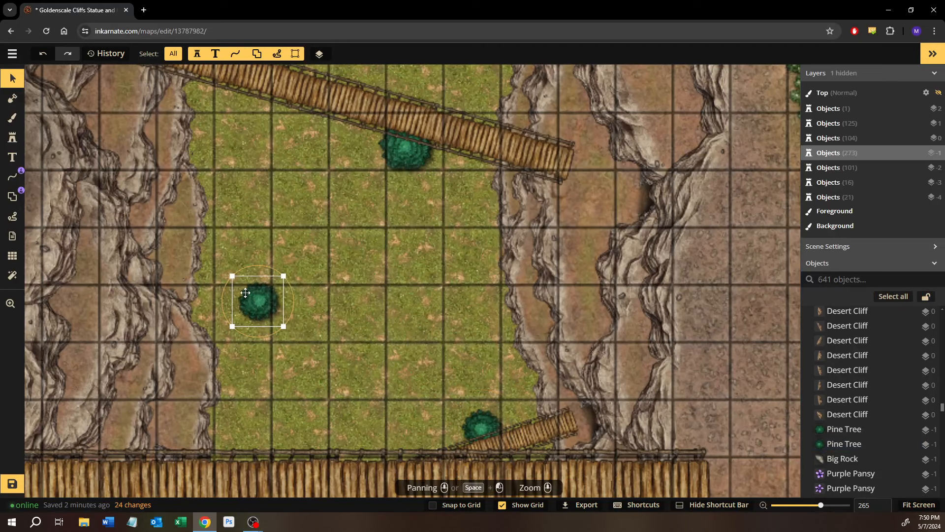
# Step: Place size 15 pine trees on layer 0 across the valley grass south of the wide bridge
pyautogui.click(13, 137)
pyautogui.moveTo(368, 339); pyautogui.dragTo(360, 42)
pyautogui.moveTo(359, 203); pyautogui.dragTo(365, 155)
pyautogui.click(257, 252)
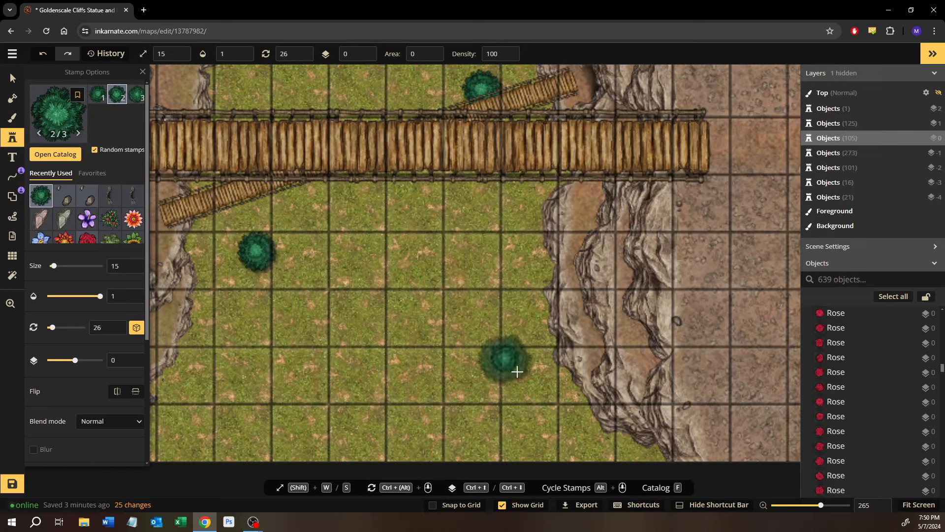
pyautogui.click(504, 357)
pyautogui.click(550, 404)
# Step: Enlarge the pine stamp to size 25 and place trees along the northern grass strip above the flower ring's cliff
pyautogui.moveTo(341, 296); pyautogui.dragTo(551, 196)
pyautogui.moveTo(474, 282)
pyautogui.mouseDown()
pyautogui.moveTo(410, 356)
pyautogui.moveTo(395, 389)
pyautogui.mouseUp()
pyautogui.scroll(-2, 489, 286)
pyautogui.moveTo(498, 237)
pyautogui.mouseDown()
pyautogui.moveTo(477, 270)
pyautogui.moveTo(450, 389)
pyautogui.mouseUp()
pyautogui.moveTo(505, 147)
pyautogui.mouseDown()
pyautogui.moveTo(476, 249)
pyautogui.moveTo(398, 393)
pyautogui.mouseUp()
pyautogui.moveTo(418, 206)
pyautogui.mouseDown()
pyautogui.moveTo(655, 348)
pyautogui.moveTo(474, 299)
pyautogui.mouseUp()
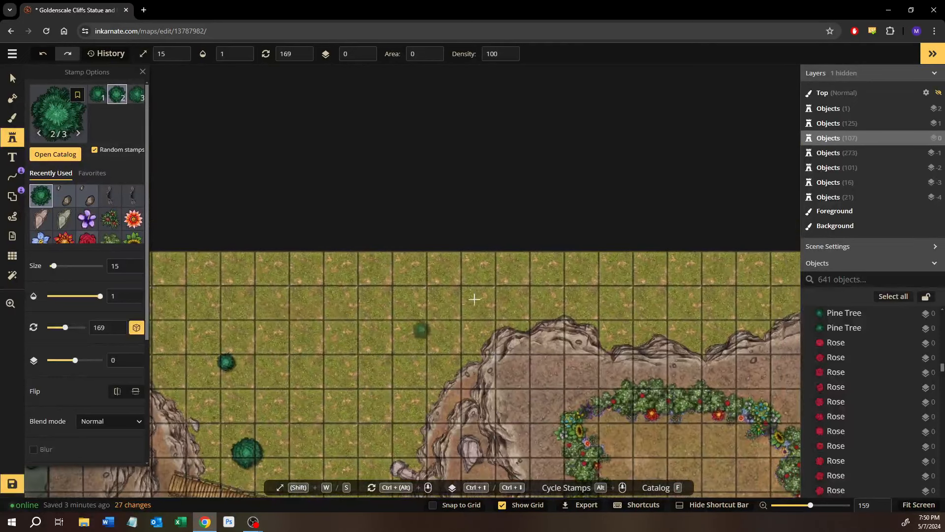
pyautogui.press('w')
pyautogui.click(543, 256)
pyautogui.moveTo(703, 279); pyautogui.dragTo(559, 302)
pyautogui.click(564, 310)
pyautogui.moveTo(703, 278); pyautogui.dragTo(545, 285)
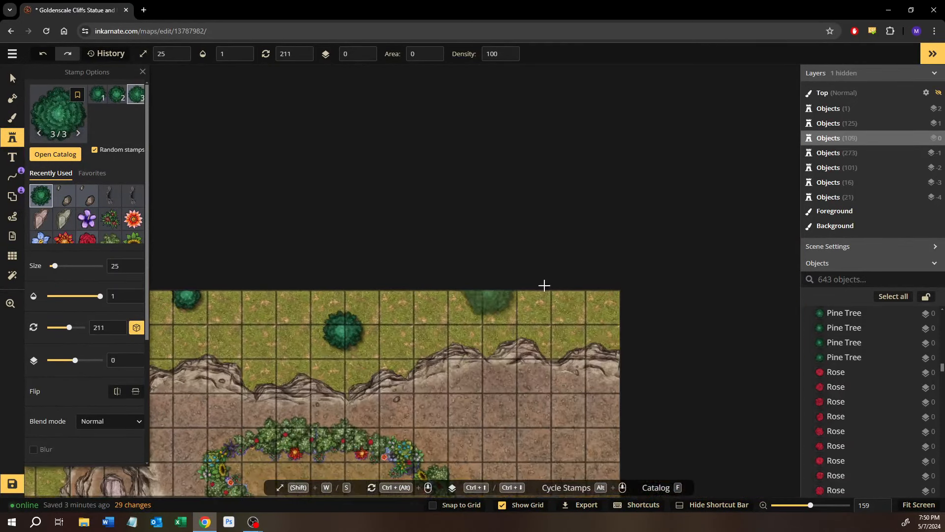
pyautogui.click(570, 289)
# Step: Place a size 25 pine tree on the grass at the map's northwest corner, west of the statue's hammer
pyautogui.moveTo(394, 299); pyautogui.dragTo(715, 262)
pyautogui.moveTo(354, 274); pyautogui.dragTo(726, 281)
pyautogui.moveTo(332, 302); pyautogui.dragTo(744, 319)
pyautogui.click(386, 290)
pyautogui.moveTo(528, 289); pyautogui.dragTo(422, 294)
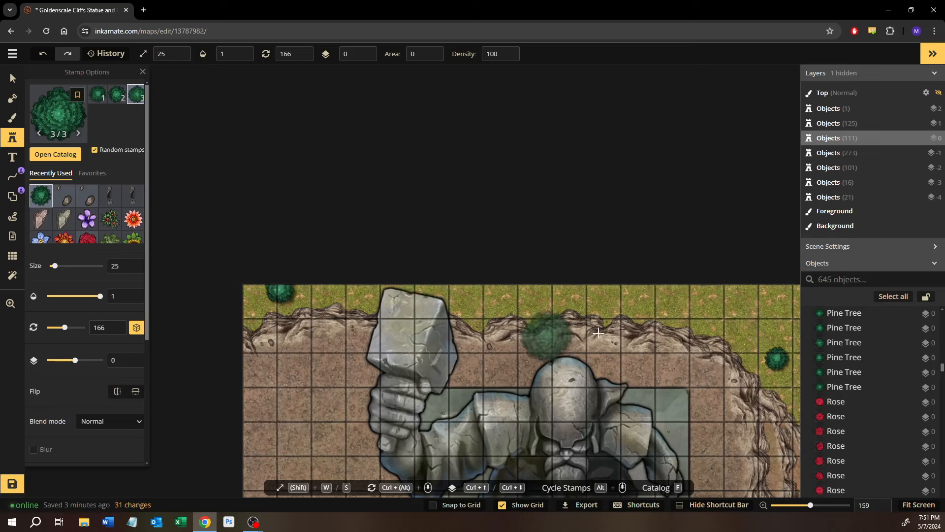
pyautogui.moveTo(776, 409); pyautogui.dragTo(259, 100)
pyautogui.click(7, 78)
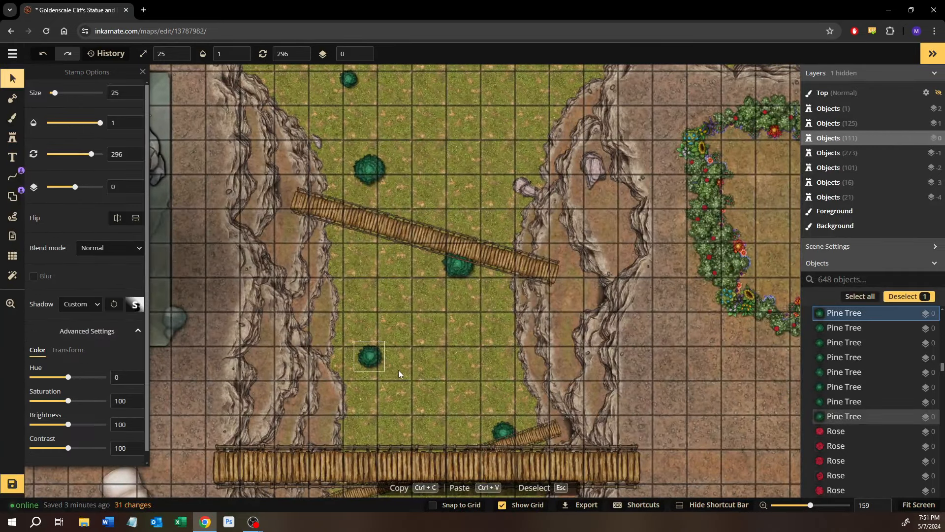
pyautogui.click(466, 389)
pyautogui.moveTo(465, 389); pyautogui.dragTo(355, 196)
pyautogui.scroll(-2, 377, 197)
pyautogui.moveTo(544, 266); pyautogui.dragTo(494, 350)
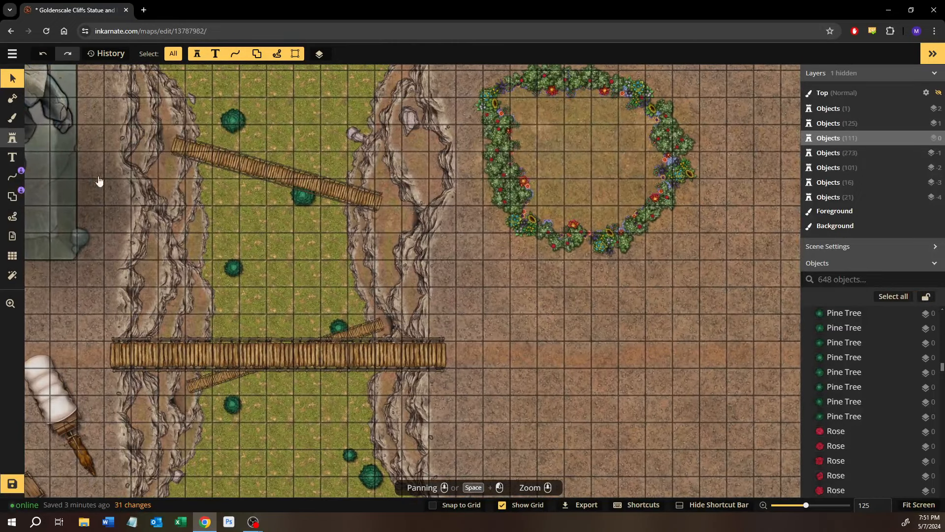
# Step: Choose the green forest pine stamp, enlarge it to size 75 and place a tree on the eastern plateau just southeast of the wide bridge
pyautogui.click(12, 138)
pyautogui.click(52, 156)
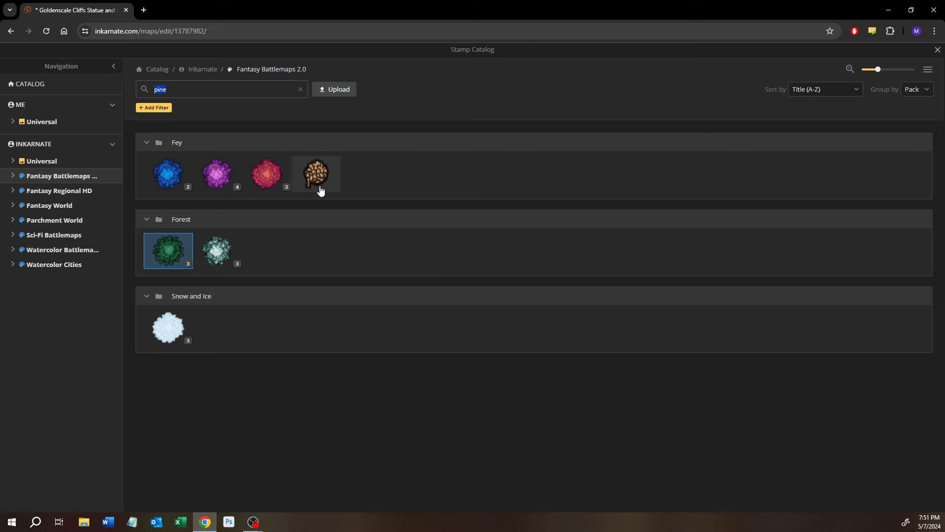
pyautogui.moveTo(319, 190)
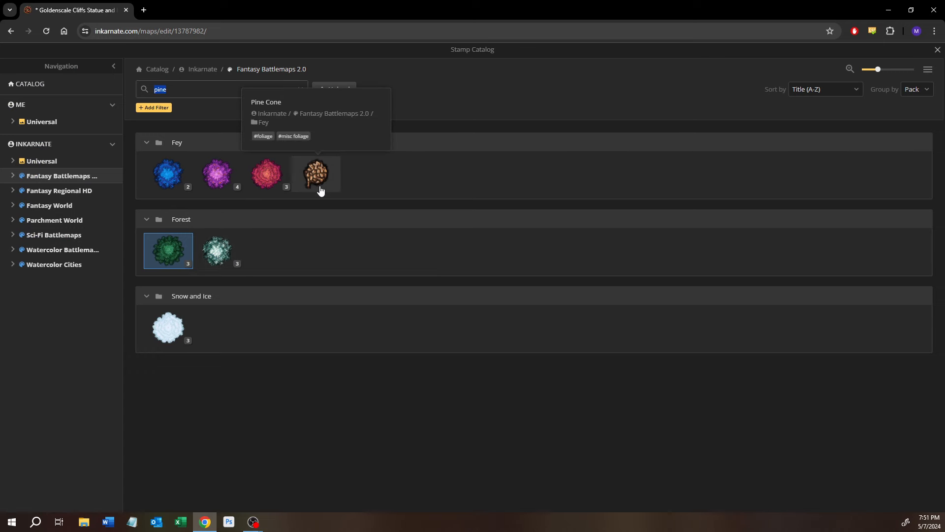
pyautogui.click(170, 251)
pyautogui.scroll(1, 611, 385)
pyautogui.press('w')
pyautogui.press('w')
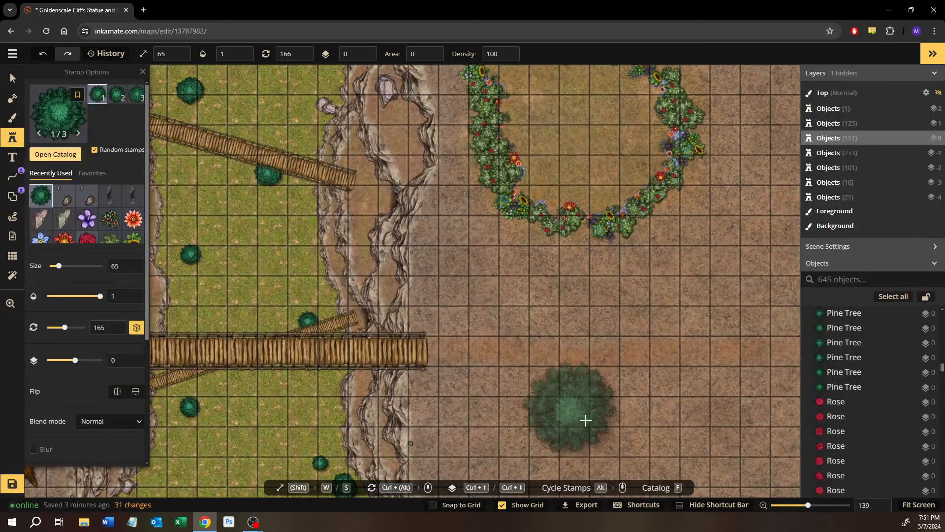
pyautogui.moveTo(602, 417); pyautogui.dragTo(497, 358)
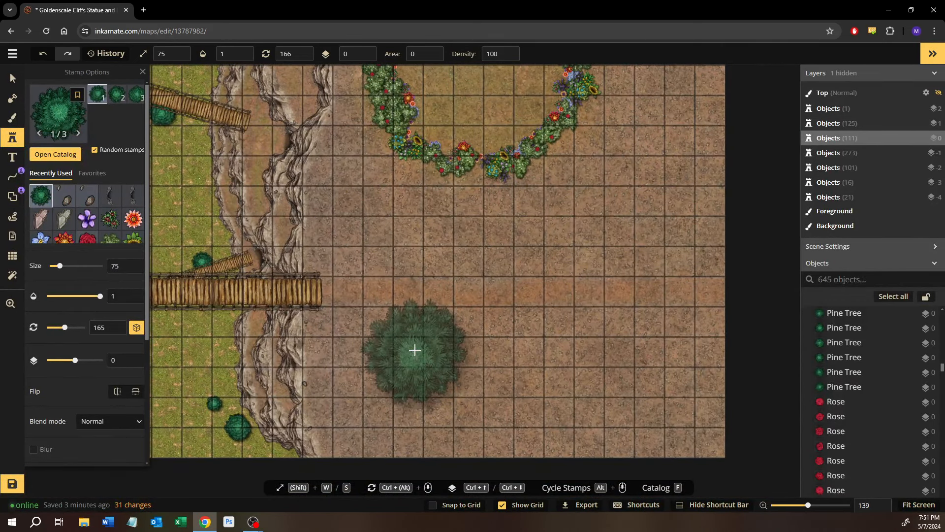
pyautogui.click(418, 350)
# Step: Place size 75 pine trees on layer 0 at the western map edge beside the statue and at the eastern map edge near the southeast corner
pyautogui.moveTo(328, 295); pyautogui.dragTo(887, 436)
pyautogui.moveTo(353, 243); pyautogui.dragTo(532, 306)
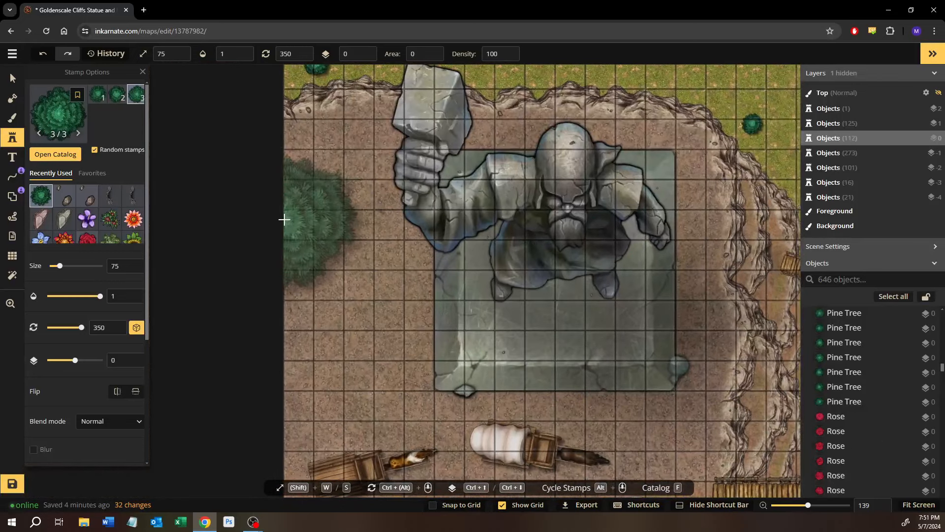
pyautogui.click(282, 217)
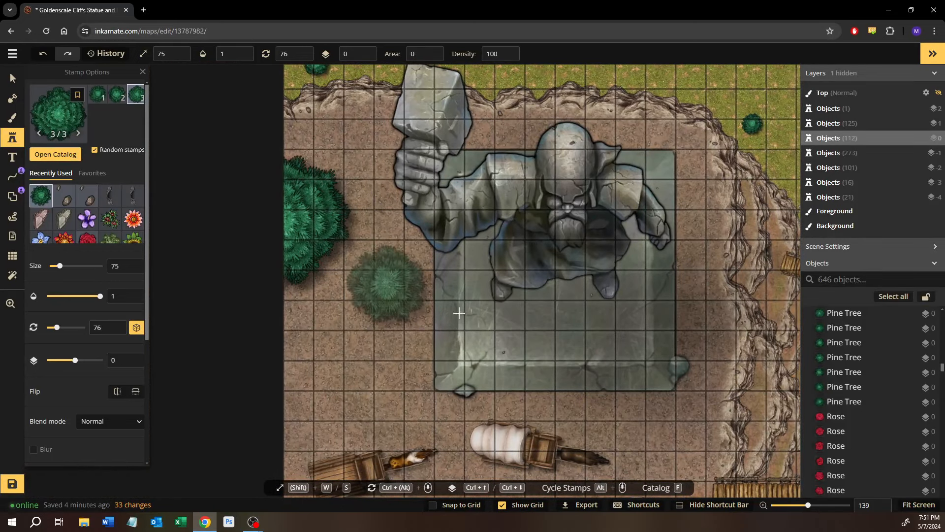
pyautogui.moveTo(495, 339); pyautogui.dragTo(223, 232)
pyautogui.moveTo(640, 258); pyautogui.dragTo(118, 207)
pyautogui.moveTo(491, 307); pyautogui.dragTo(264, 167)
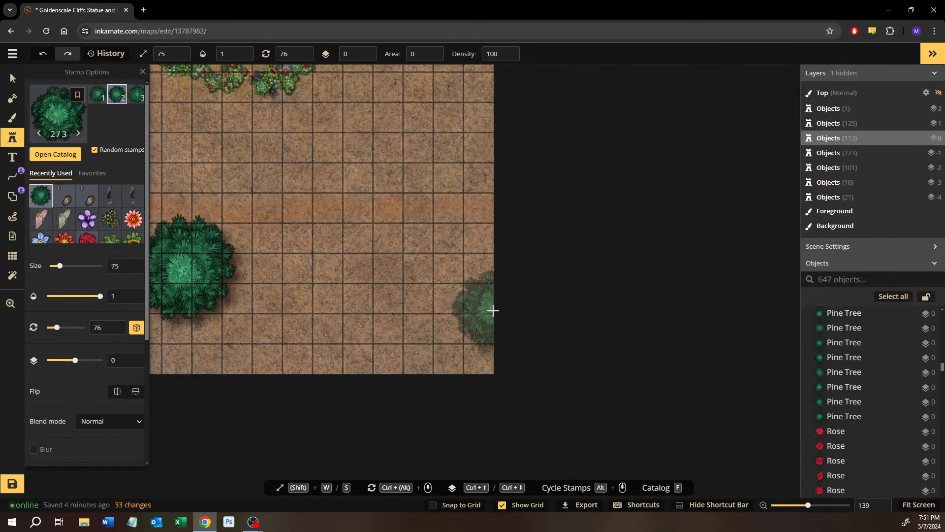
pyautogui.click(491, 311)
# Step: Choose the Pine Cone stamp and place one at the southeast fringe of the large pine near the wide bridge
pyautogui.moveTo(287, 266); pyautogui.dragTo(390, 325)
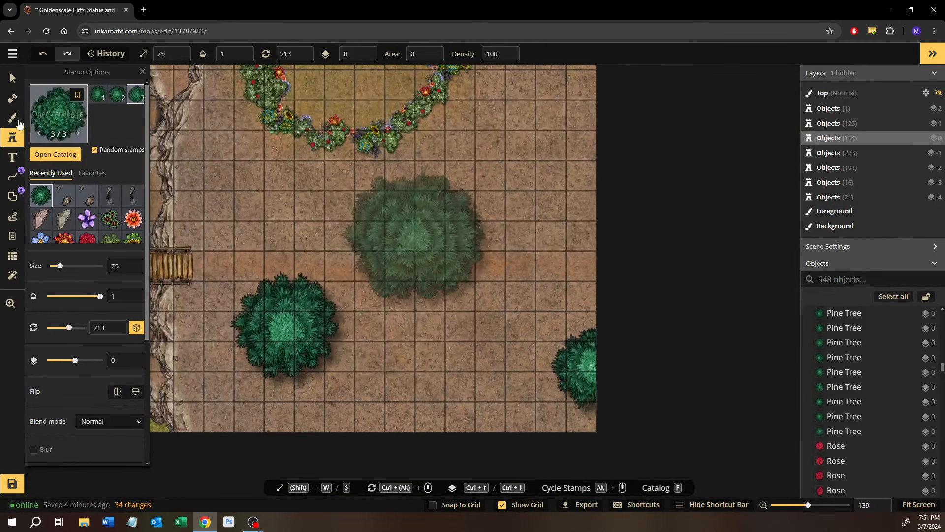
pyautogui.click(63, 158)
pyautogui.click(319, 184)
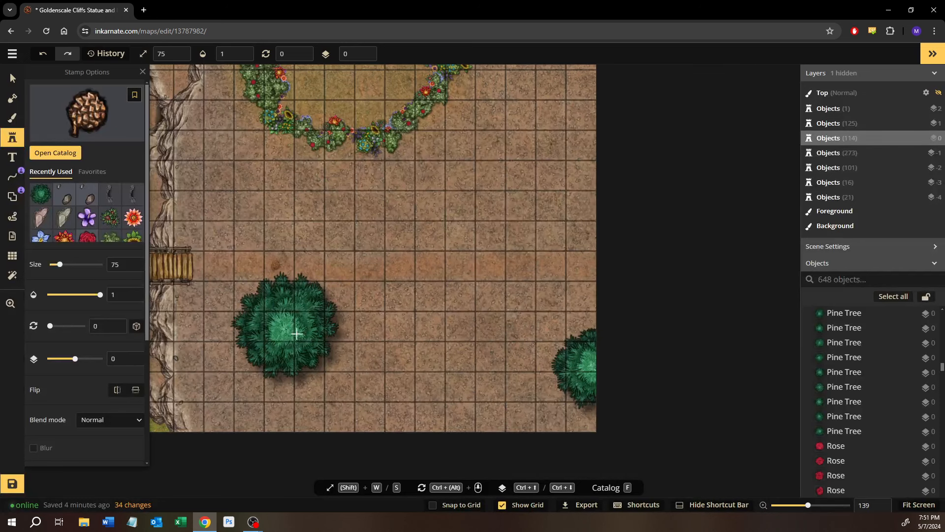
pyautogui.scroll(4, 325, 359)
pyautogui.click(354, 373)
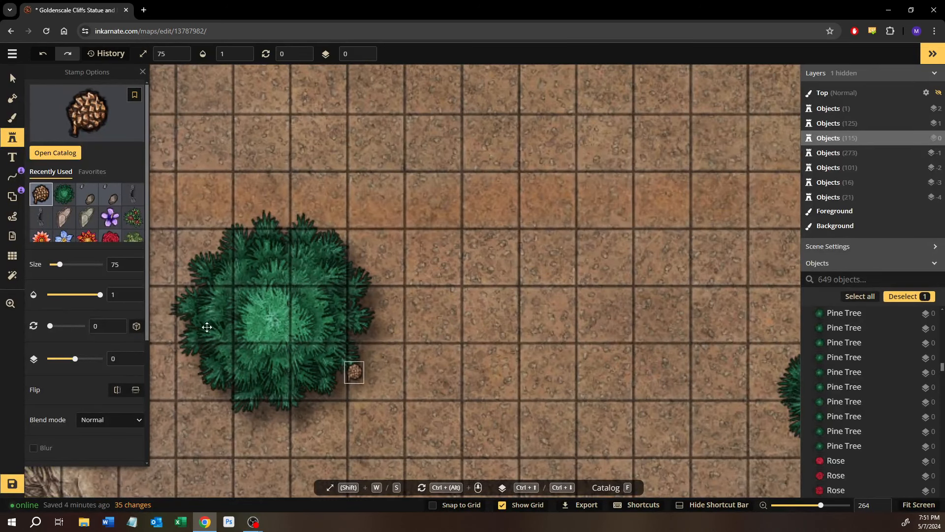
# Step: Move the pine cone to layer -1 and reduce its size to 30
pyautogui.click(20, 84)
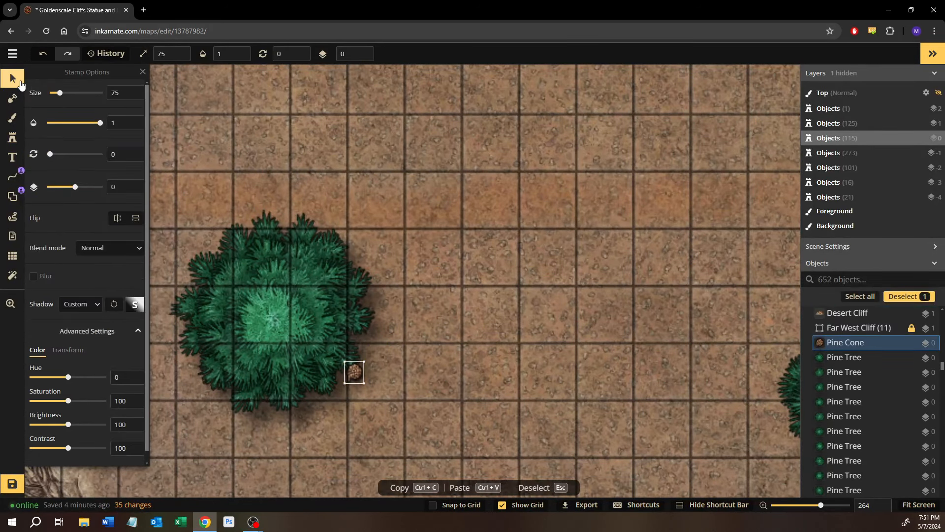
pyautogui.press('pagedown')
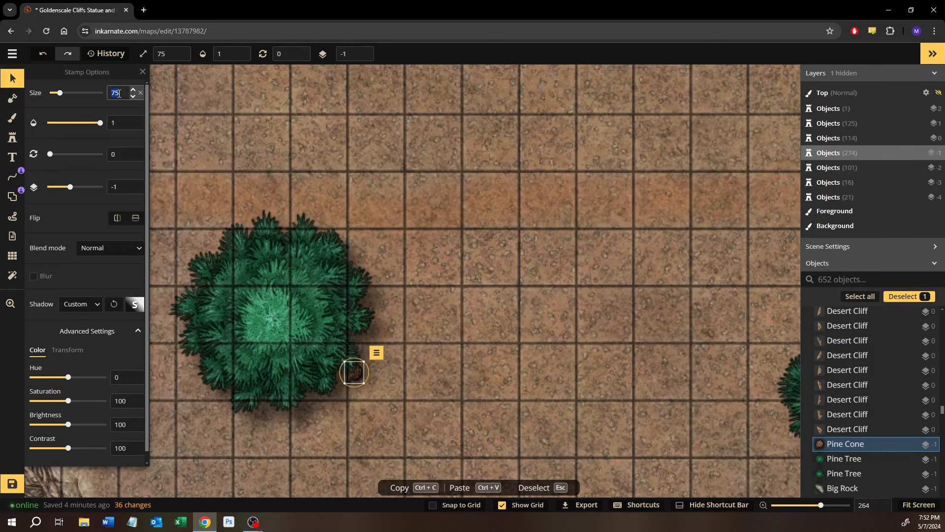
pyautogui.scroll(5, 353, 374)
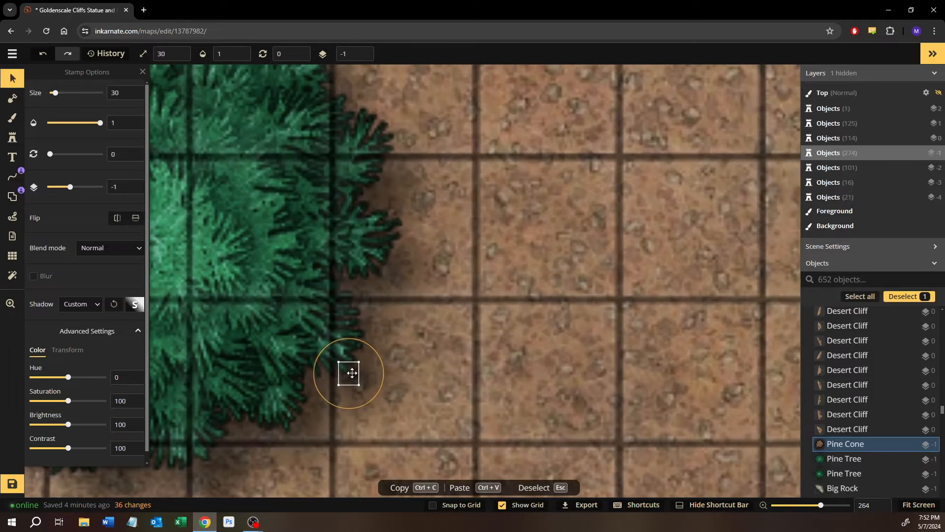
pyautogui.moveTo(436, 385); pyautogui.dragTo(339, 370)
pyautogui.scroll(1, 340, 391)
pyautogui.moveTo(495, 218); pyautogui.dragTo(491, 333)
# Step: Place size 30 pine cones on layer -1 along the northeast, northwest and west fringes of the large pine near the wide bridge
pyautogui.click(13, 137)
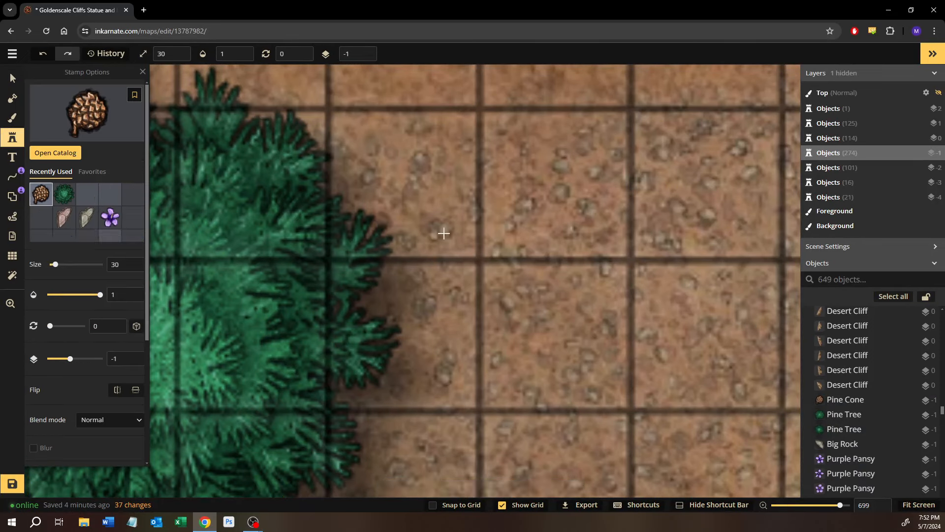
pyautogui.click(405, 281)
pyautogui.moveTo(172, 151); pyautogui.dragTo(496, 349)
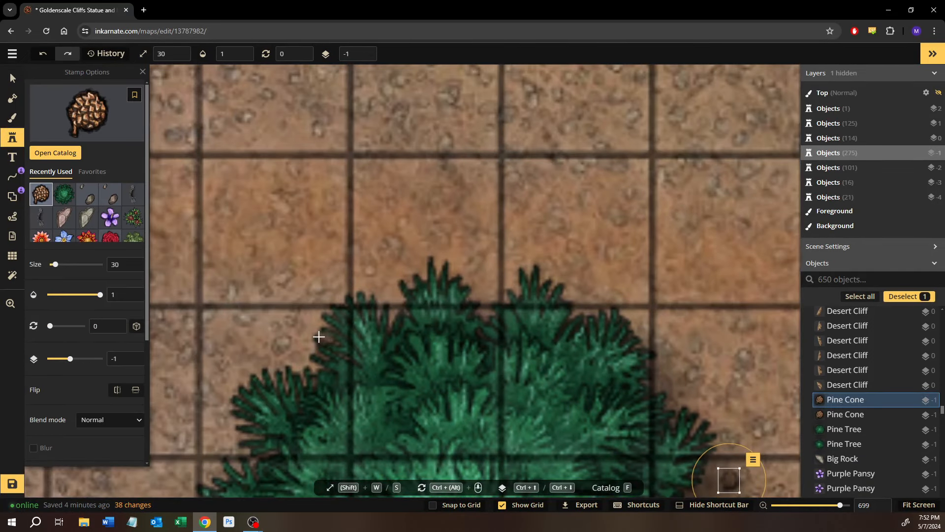
pyautogui.click(301, 329)
pyautogui.moveTo(301, 329); pyautogui.dragTo(513, 166)
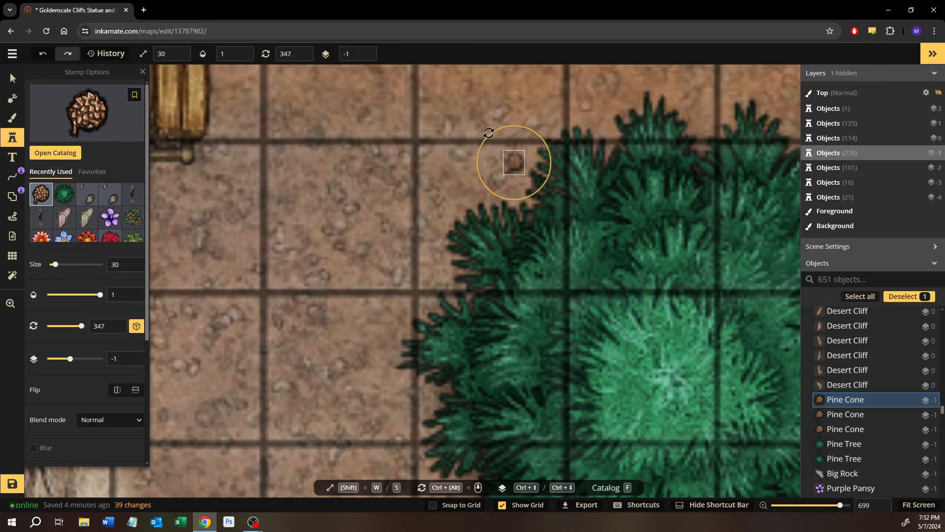
pyautogui.moveTo(489, 133); pyautogui.dragTo(416, 183)
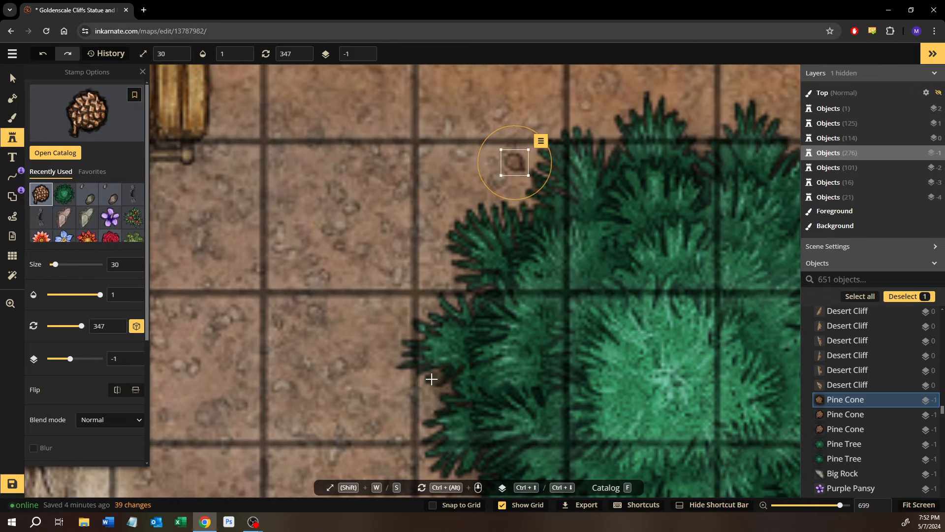
pyautogui.click(416, 405)
# Step: Place size 30 pine cones on layer -1 at the northwest and south fringes of the large pine on the eastern map edge
pyautogui.moveTo(329, 265); pyautogui.dragTo(469, 161)
pyautogui.moveTo(551, 192); pyautogui.dragTo(312, 319)
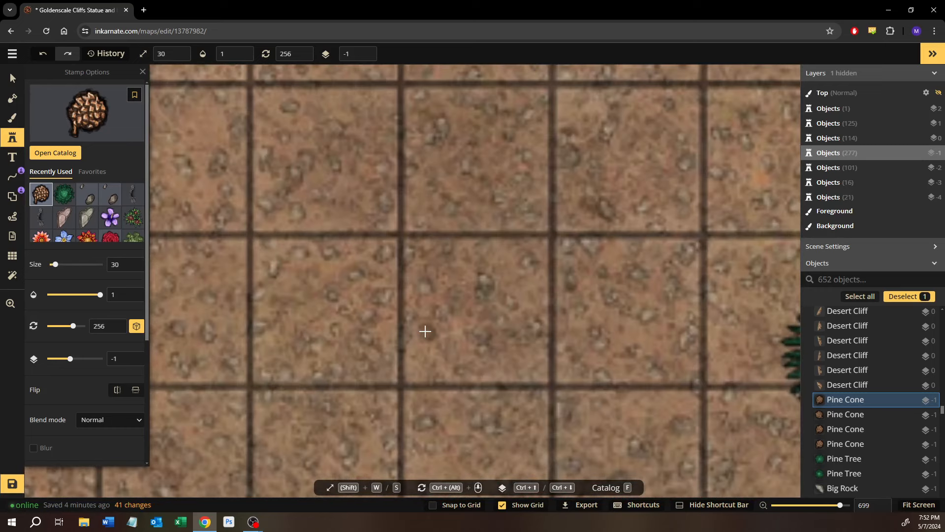
pyautogui.moveTo(426, 331); pyautogui.dragTo(250, 319)
pyautogui.moveTo(372, 313); pyautogui.dragTo(240, 301)
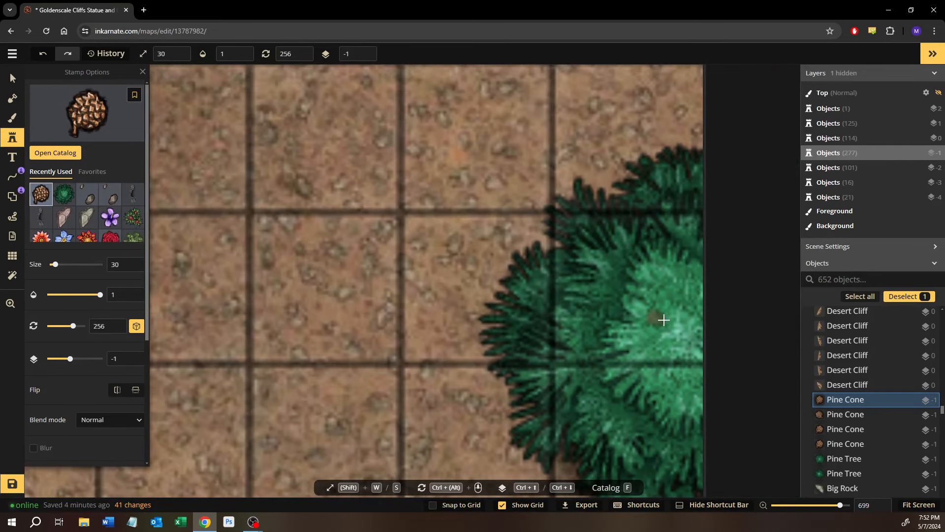
pyautogui.moveTo(640, 328); pyautogui.dragTo(472, 284)
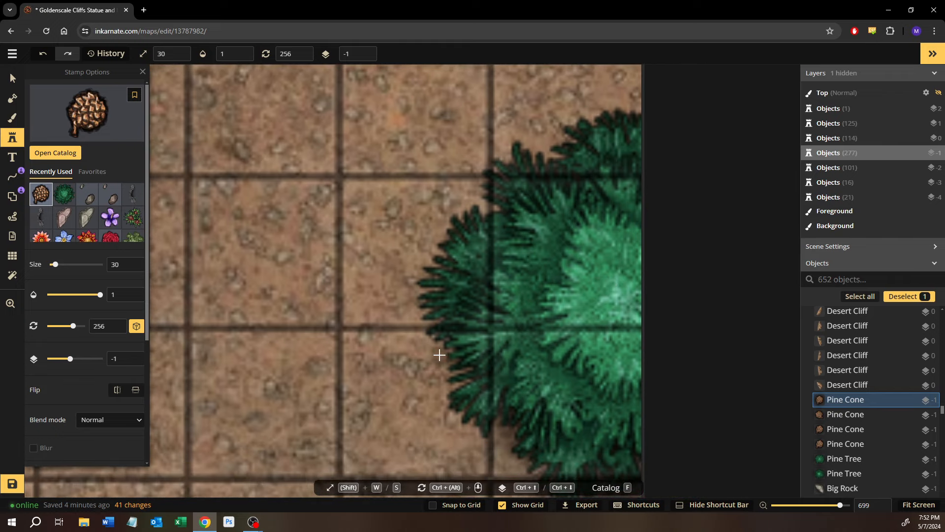
pyautogui.click(476, 210)
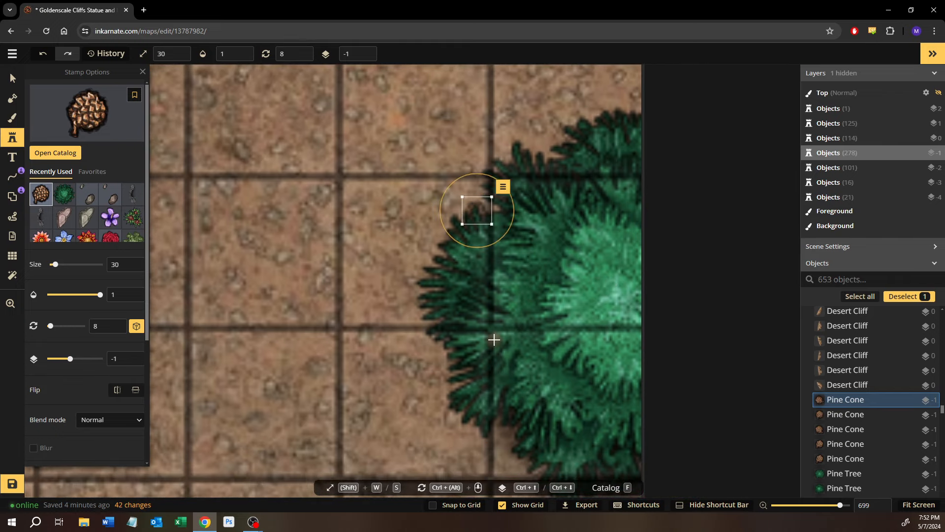
pyautogui.moveTo(494, 340); pyautogui.dragTo(447, 172)
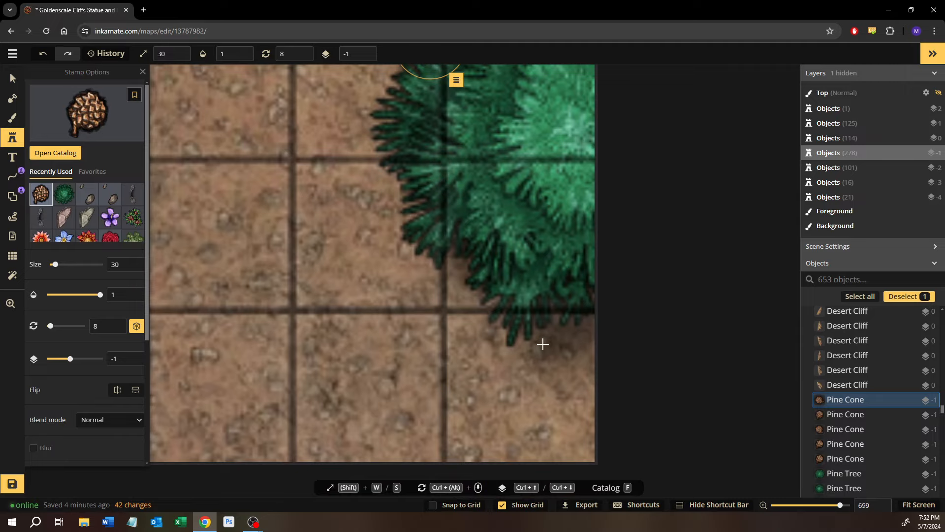
pyautogui.click(543, 345)
# Step: Place two size 30 pine cones on layer -1 along the fringe of the large pine at the western map edge beside the statue
pyautogui.moveTo(329, 221); pyautogui.dragTo(732, 361)
pyautogui.moveTo(323, 256); pyautogui.dragTo(541, 264)
pyautogui.scroll(-3, 223, 210)
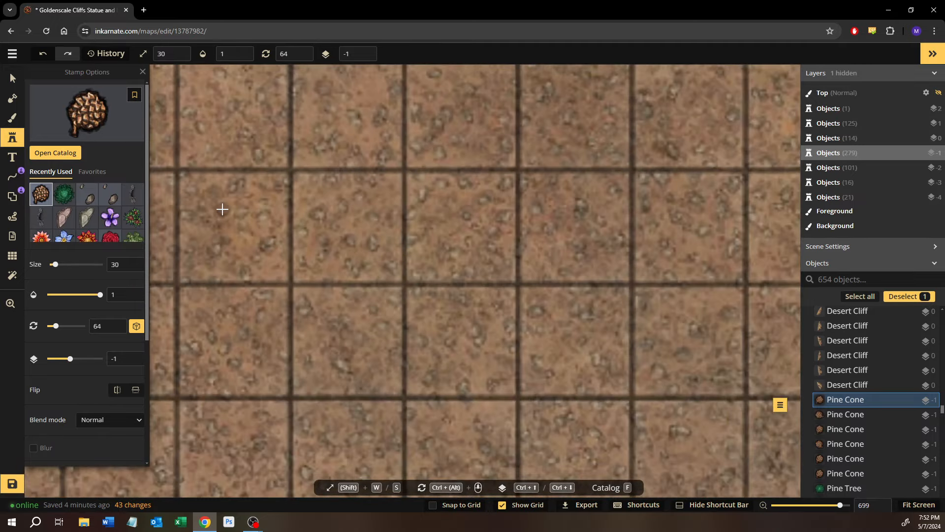
pyautogui.scroll(-3, 223, 209)
pyautogui.moveTo(224, 210); pyautogui.dragTo(635, 240)
pyautogui.moveTo(280, 230); pyautogui.dragTo(698, 232)
pyautogui.moveTo(603, 247); pyautogui.dragTo(744, 259)
pyautogui.moveTo(315, 271); pyautogui.dragTo(706, 277)
pyautogui.moveTo(355, 283); pyautogui.dragTo(698, 235)
pyautogui.moveTo(380, 304); pyautogui.dragTo(776, 530)
pyautogui.moveTo(260, 192); pyautogui.dragTo(421, 521)
pyautogui.moveTo(396, 509); pyautogui.dragTo(400, 514)
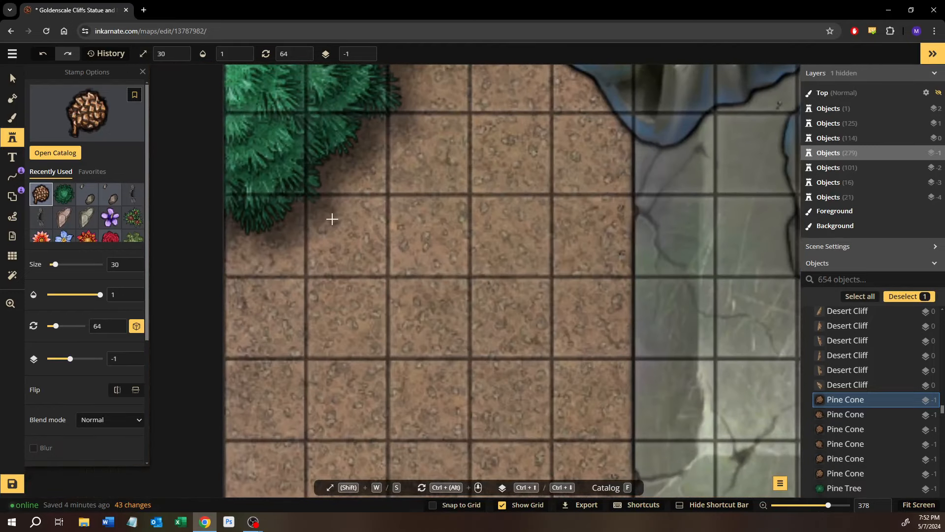
pyautogui.click(299, 207)
pyautogui.scroll(5, 331, 281)
pyautogui.click(340, 201)
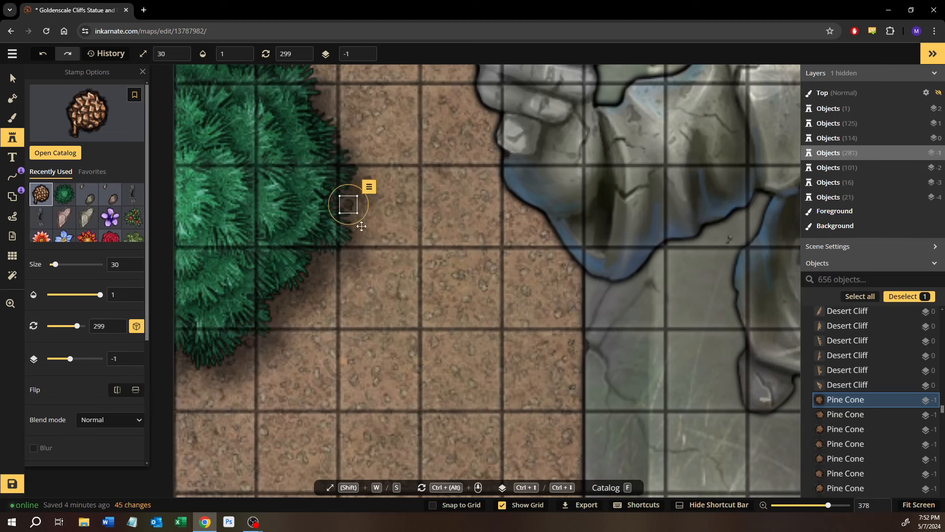
# Step: Place a pine cone on layer -1 at the base of the valley pine between the bridges and reduce it to size 5
pyautogui.moveTo(374, 287); pyautogui.dragTo(147, 197)
pyautogui.moveTo(382, 321); pyautogui.dragTo(110, 179)
pyautogui.moveTo(566, 344); pyautogui.dragTo(128, 190)
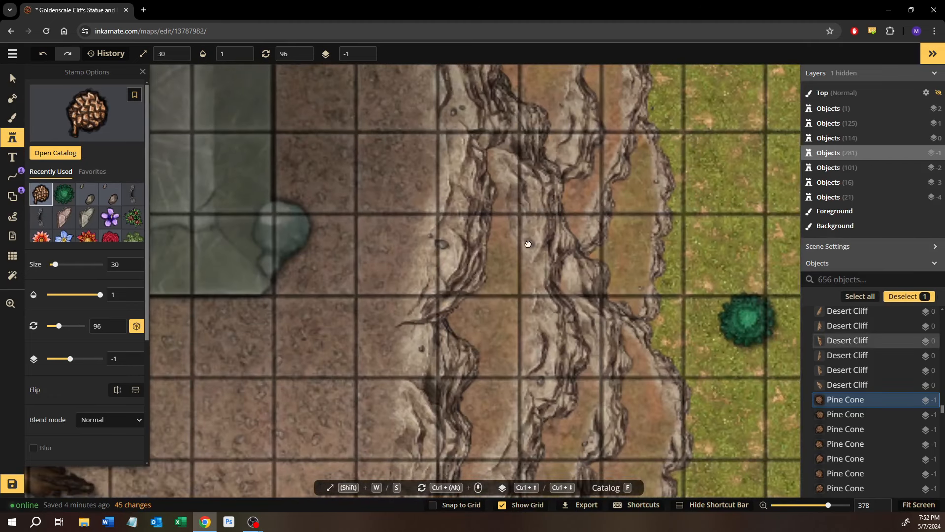
pyautogui.moveTo(566, 272); pyautogui.dragTo(169, 244)
pyautogui.scroll(5, 431, 331)
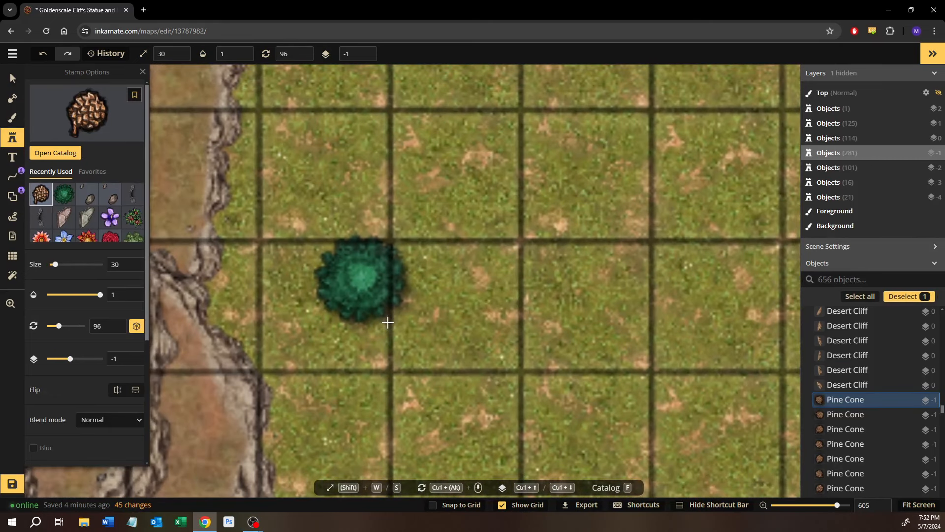
pyautogui.click(388, 322)
pyautogui.click(13, 81)
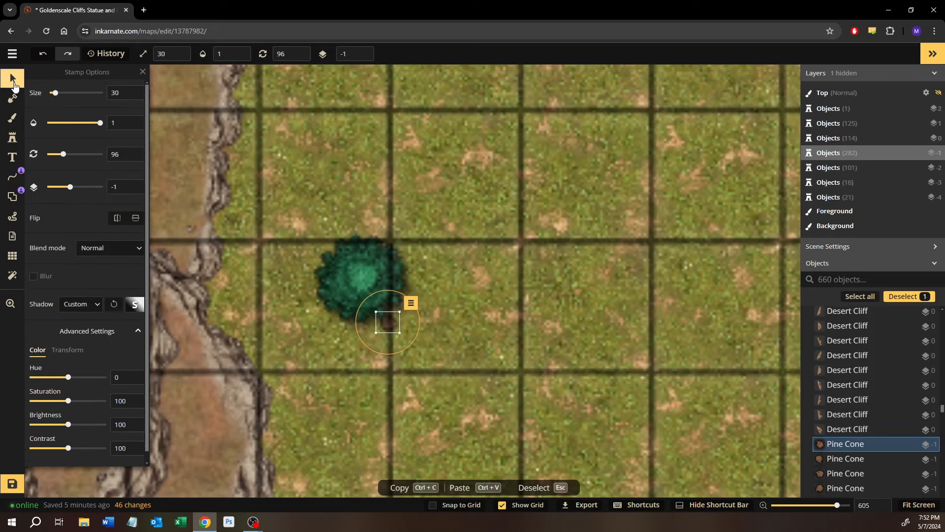
pyautogui.moveTo(377, 312)
pyautogui.mouseDown()
pyautogui.moveTo(393, 339)
pyautogui.moveTo(377, 324)
pyautogui.mouseUp()
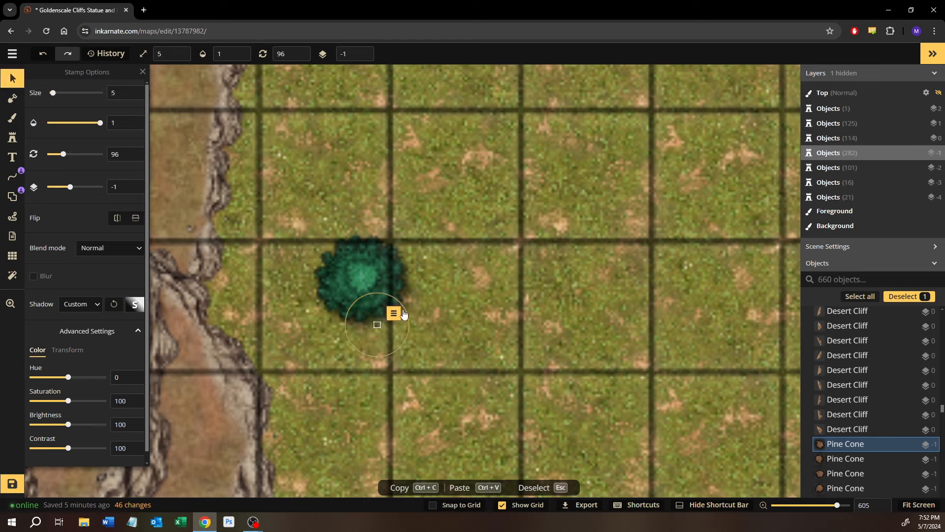
# Step: Place another size 5 pine cone on layer -1 at the east side of the valley pine between the bridges
pyautogui.click(11, 118)
pyautogui.press('o')
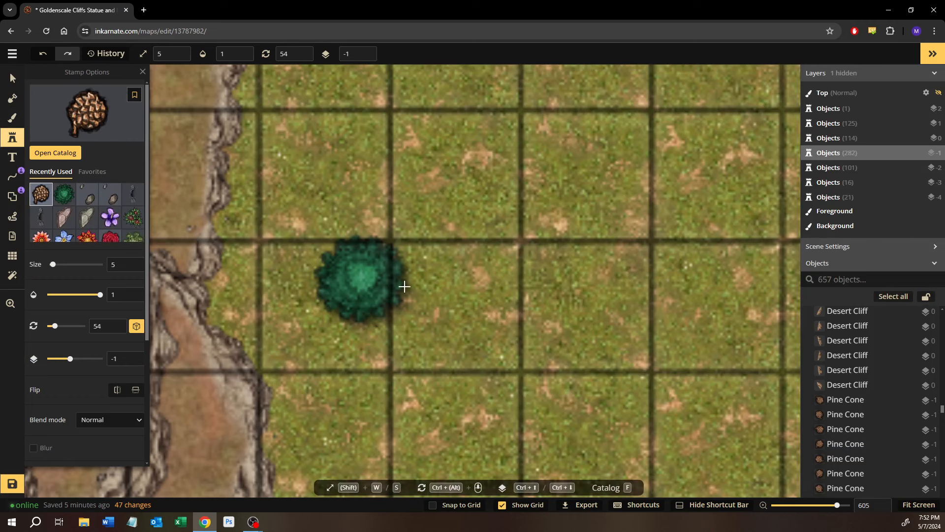
pyautogui.click(404, 287)
# Step: Scatter size 5 pine cones on layer -1 in the grass around the pine under the upper rope bridge
pyautogui.moveTo(487, 160); pyautogui.dragTo(426, 445)
pyautogui.click(639, 270)
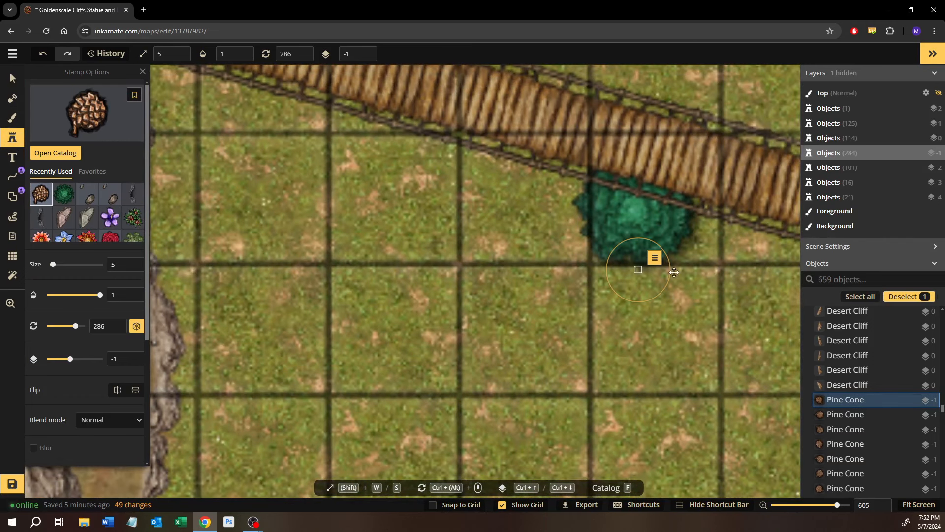
pyautogui.click(688, 269)
pyautogui.click(701, 229)
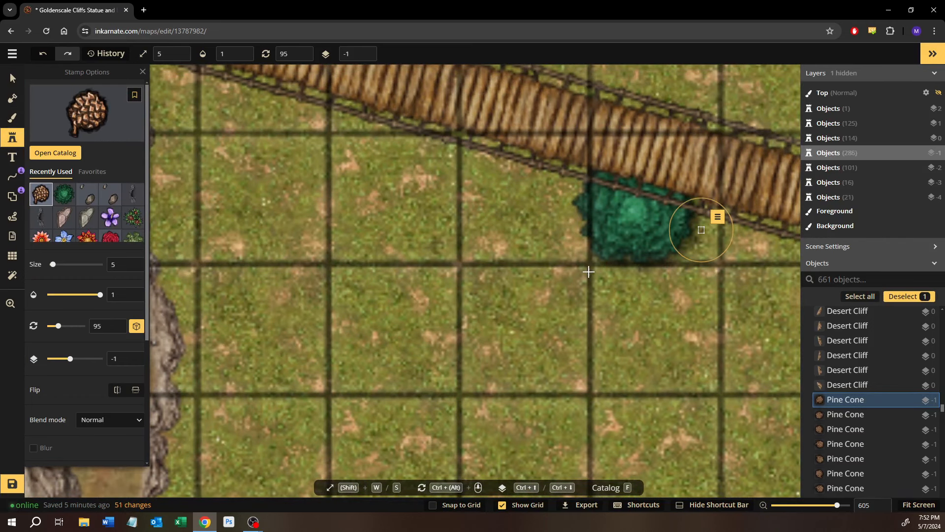
pyautogui.moveTo(576, 230); pyautogui.dragTo(543, 276)
pyautogui.click(539, 268)
pyautogui.moveTo(547, 218); pyautogui.dragTo(377, 522)
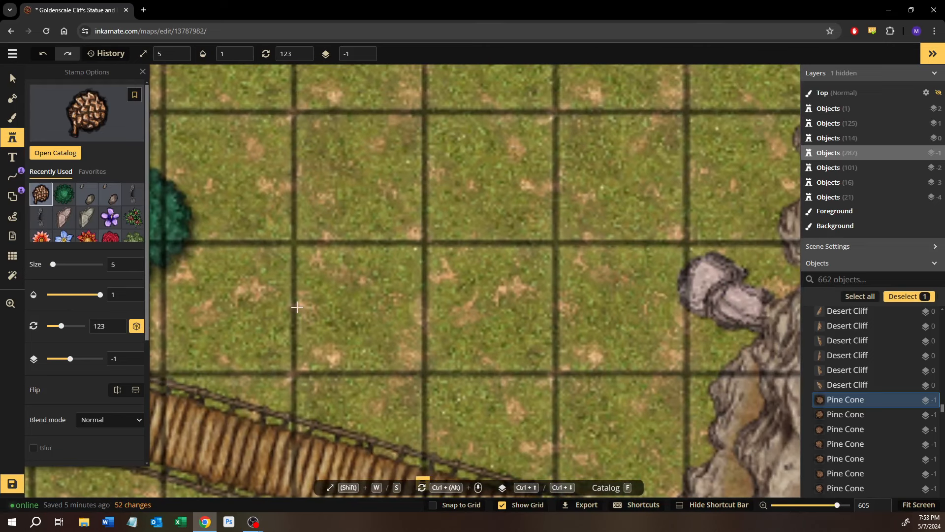
# Step: Place three size 5 pine cones on layer -1 around the valley pine just north of the upper rope bridge
pyautogui.moveTo(217, 317); pyautogui.dragTo(410, 390)
pyautogui.click(358, 340)
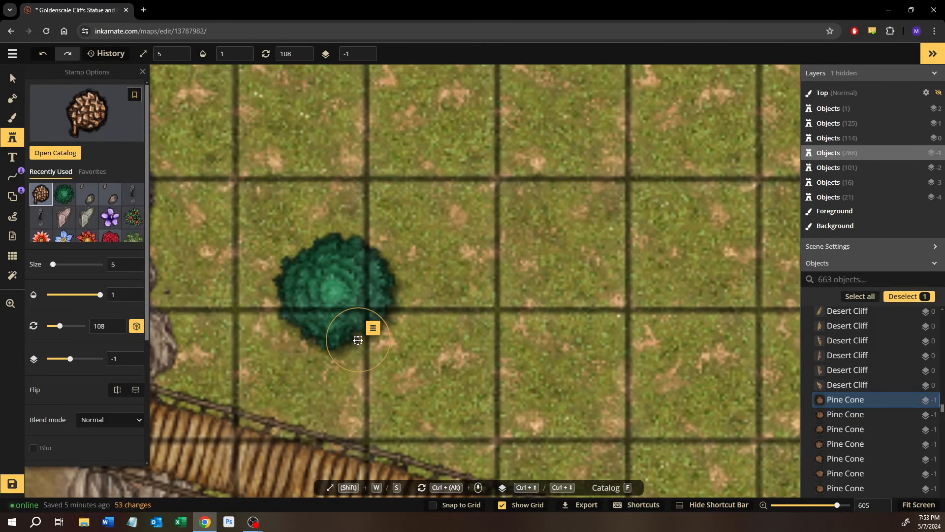
pyautogui.click(399, 298)
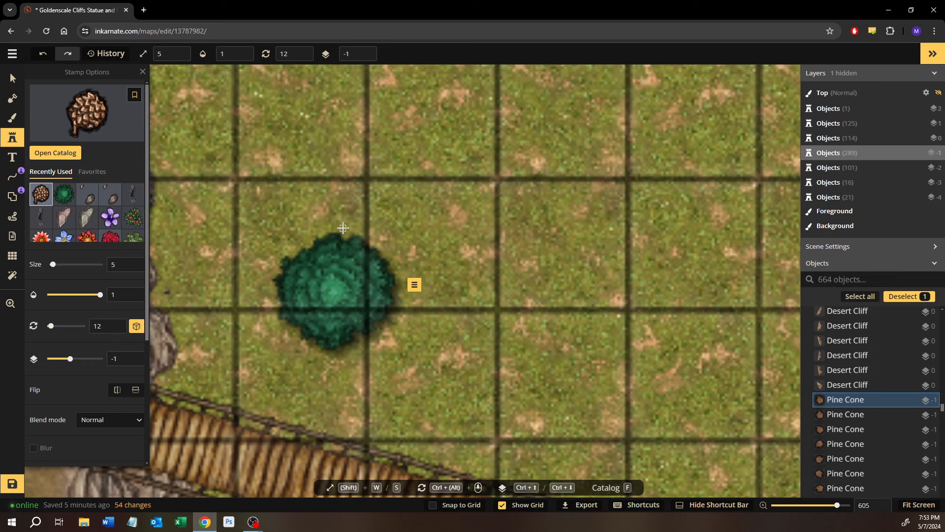
pyautogui.click(343, 229)
# Step: Place two size 5 pine cones on layer -1 beside each of the next two pines farther north in the valley
pyautogui.scroll(-1, 330, 220)
pyautogui.moveTo(330, 220); pyautogui.dragTo(394, 318)
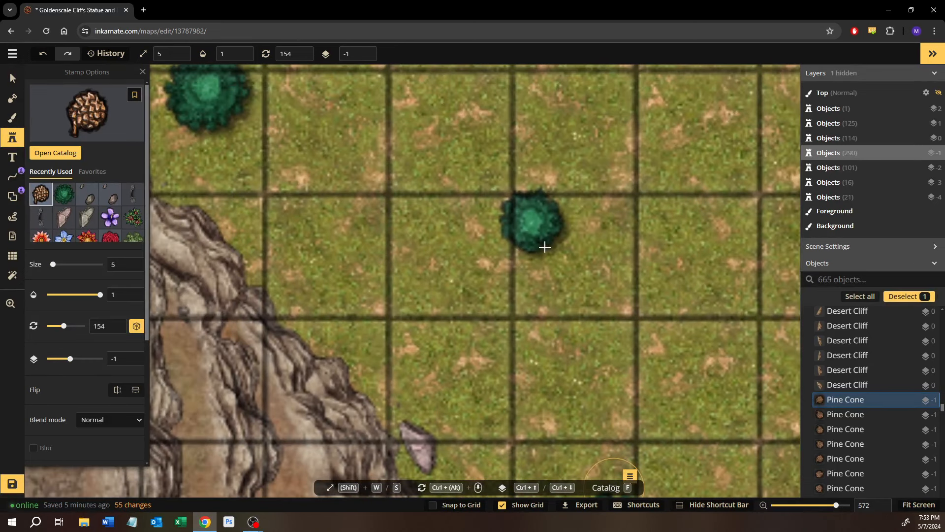
pyautogui.click(537, 261)
pyautogui.click(566, 232)
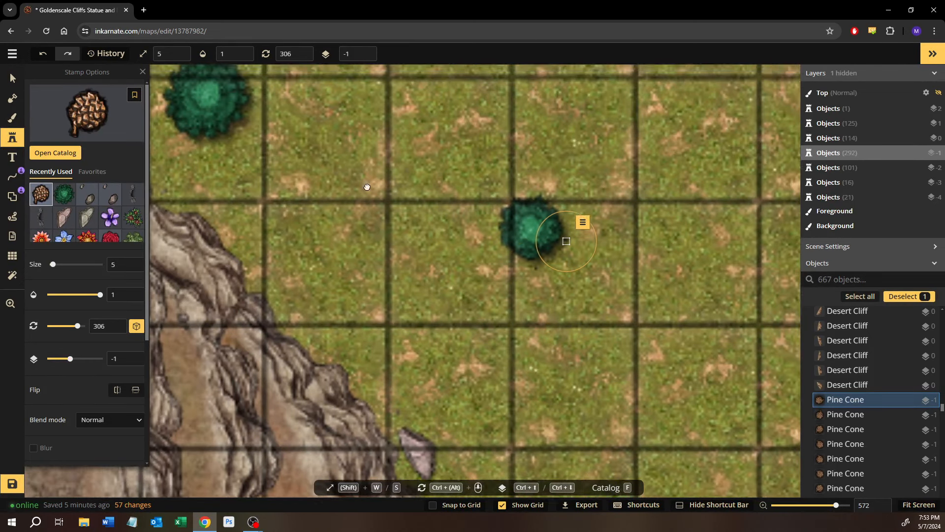
pyautogui.moveTo(232, 121); pyautogui.dragTo(384, 308)
pyautogui.click(365, 325)
pyautogui.click(405, 290)
# Step: Place two size 5 pine cones on layer -1 beside the pine in the northern grass west of the statue's hammer
pyautogui.scroll(-1, 362, 263)
pyautogui.moveTo(359, 259); pyautogui.dragTo(688, 438)
pyautogui.moveTo(371, 290); pyautogui.dragTo(766, 312)
pyautogui.moveTo(428, 256); pyautogui.dragTo(864, 278)
pyautogui.moveTo(409, 221); pyautogui.dragTo(606, 294)
pyautogui.moveTo(354, 287); pyautogui.dragTo(783, 176)
pyautogui.click(537, 266)
pyautogui.click(573, 229)
# Step: Place two size 5 pine cones on layer -1 beside the north-edge pine near the eastern plateau's northwest corner
pyautogui.moveTo(789, 251); pyautogui.dragTo(130, 192)
pyautogui.scroll(1, 130, 192)
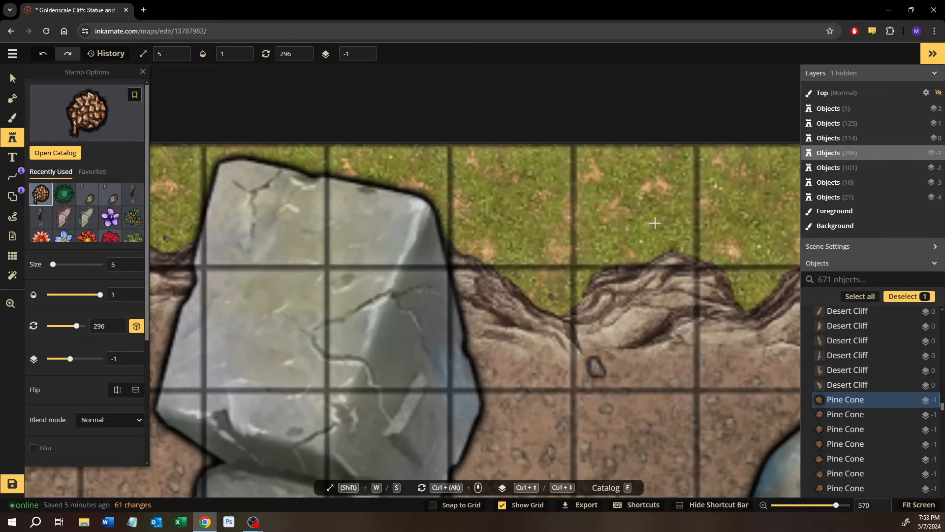
pyautogui.moveTo(768, 236); pyautogui.dragTo(167, 176)
pyautogui.moveTo(739, 306); pyautogui.dragTo(178, 157)
pyautogui.moveTo(689, 246); pyautogui.dragTo(484, 265)
pyautogui.moveTo(708, 270); pyautogui.dragTo(276, 237)
pyautogui.moveTo(768, 394); pyautogui.dragTo(397, 211)
pyautogui.moveTo(451, 224); pyautogui.dragTo(361, 340)
pyautogui.click(451, 174)
pyautogui.click(492, 141)
# Step: Place three size 5 pine cones on layer -1 around the large pine in the grass north of the eastern plateau
pyautogui.moveTo(597, 251); pyautogui.dragTo(293, 240)
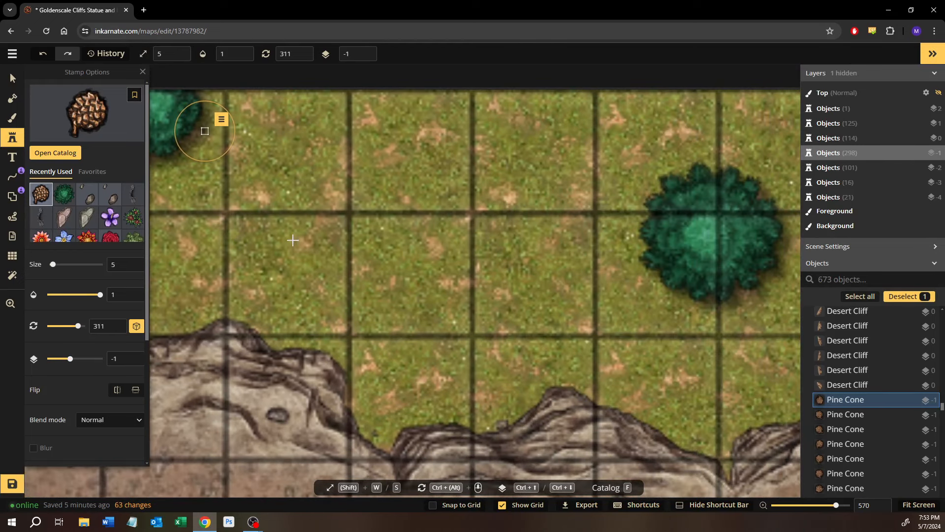
pyautogui.moveTo(707, 362); pyautogui.dragTo(338, 277)
pyautogui.click(360, 268)
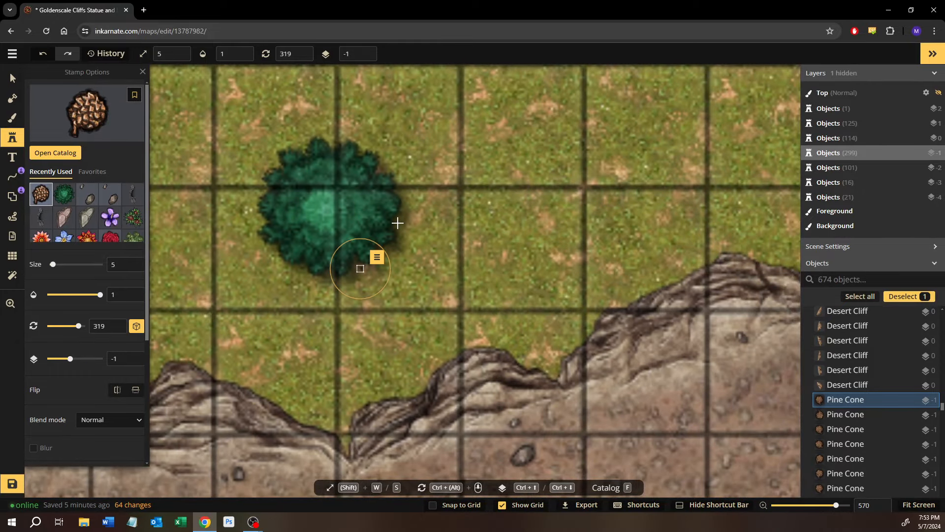
pyautogui.click(397, 222)
pyautogui.click(336, 141)
# Step: Place three size 5 pine cones on layer -1 around the pine cut off by the map's northeastern edge
pyautogui.moveTo(759, 168); pyautogui.dragTo(233, 288)
pyautogui.moveTo(465, 266); pyautogui.dragTo(332, 253)
pyautogui.click(410, 192)
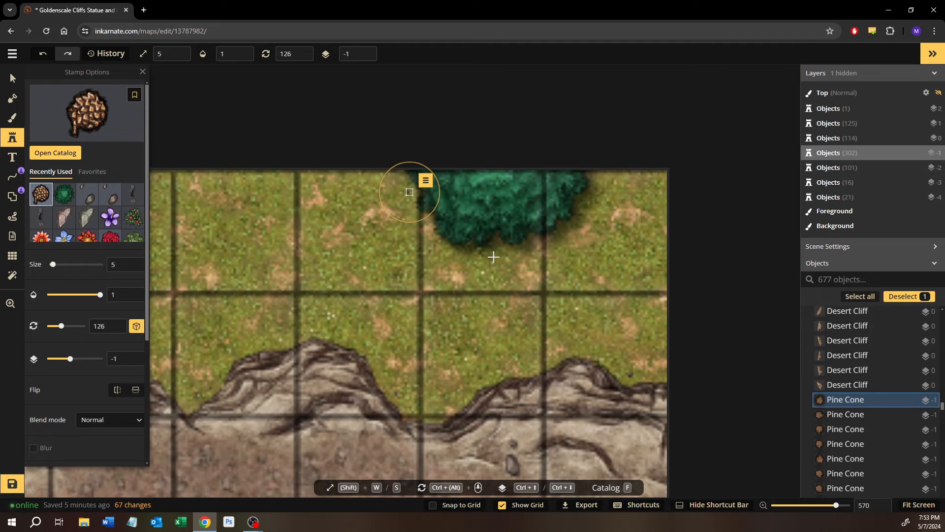
pyautogui.click(497, 255)
pyautogui.click(582, 203)
# Step: Leave pine cone stamping for the Select tool and save the map
pyautogui.scroll(-5, 350, 366)
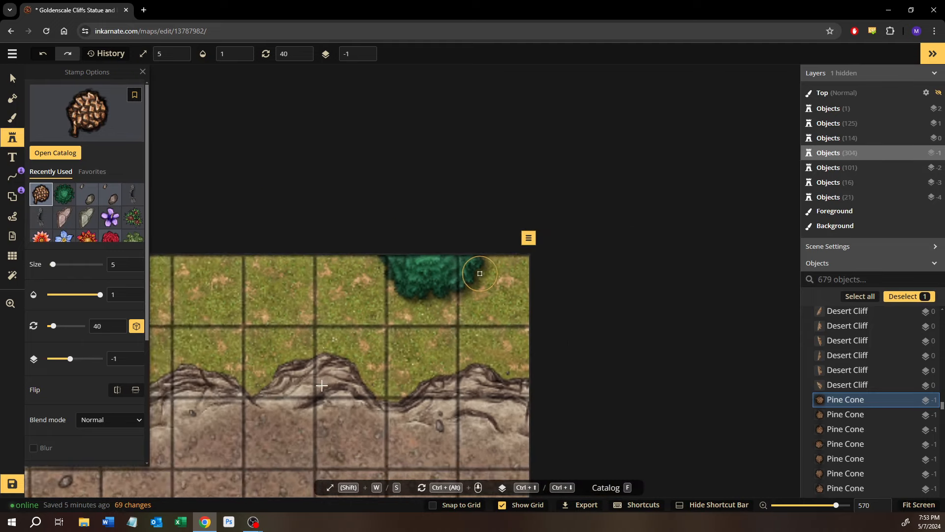
pyautogui.moveTo(355, 301); pyautogui.dragTo(437, 171)
pyautogui.moveTo(364, 399); pyautogui.dragTo(586, 170)
pyautogui.moveTo(316, 236); pyautogui.dragTo(581, 265)
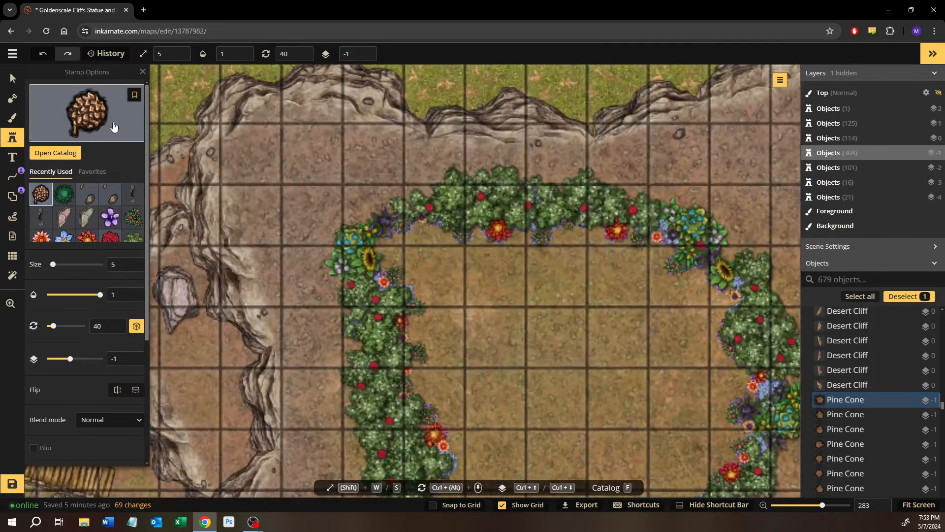
pyautogui.click(13, 80)
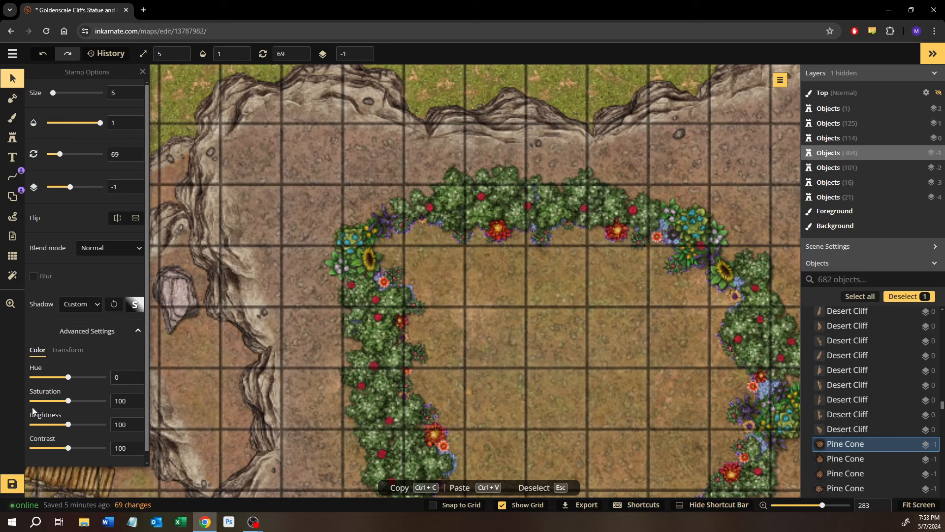
pyautogui.click(13, 482)
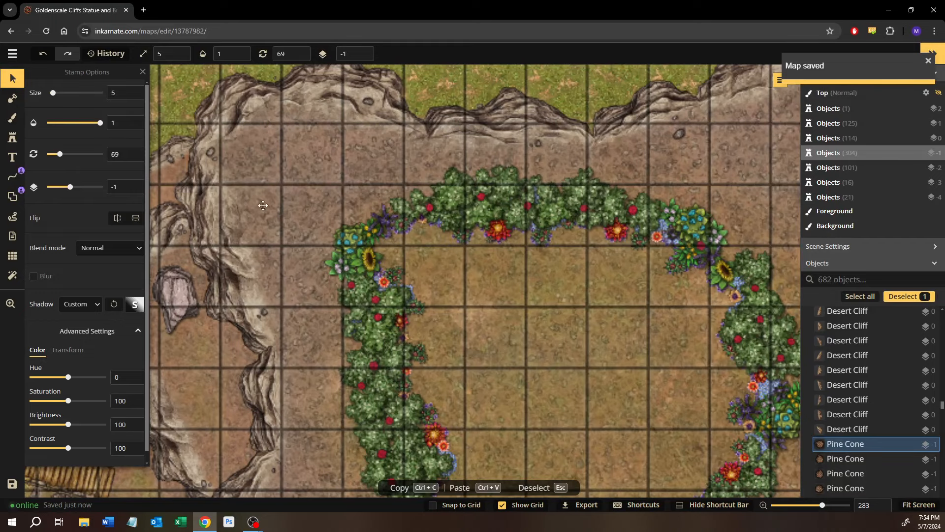
# Step: Lock the narrow rope bridge on layer 0 that passes beneath the wide wooden bridge
pyautogui.moveTo(321, 265); pyautogui.dragTo(629, 254)
pyautogui.scroll(-1, 629, 254)
pyautogui.scroll(-5, 628, 253)
pyautogui.scroll(3, 489, 325)
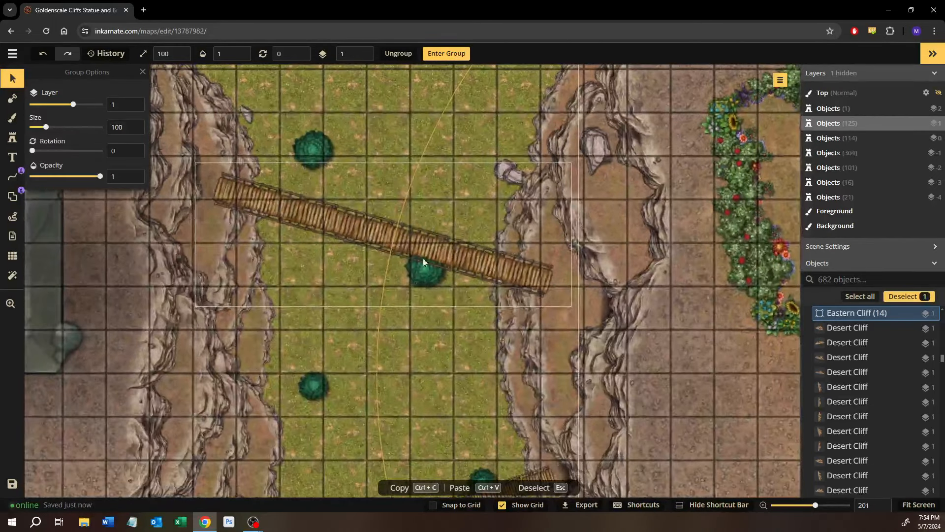
pyautogui.moveTo(394, 372); pyautogui.dragTo(415, 291)
pyautogui.scroll(1, 416, 292)
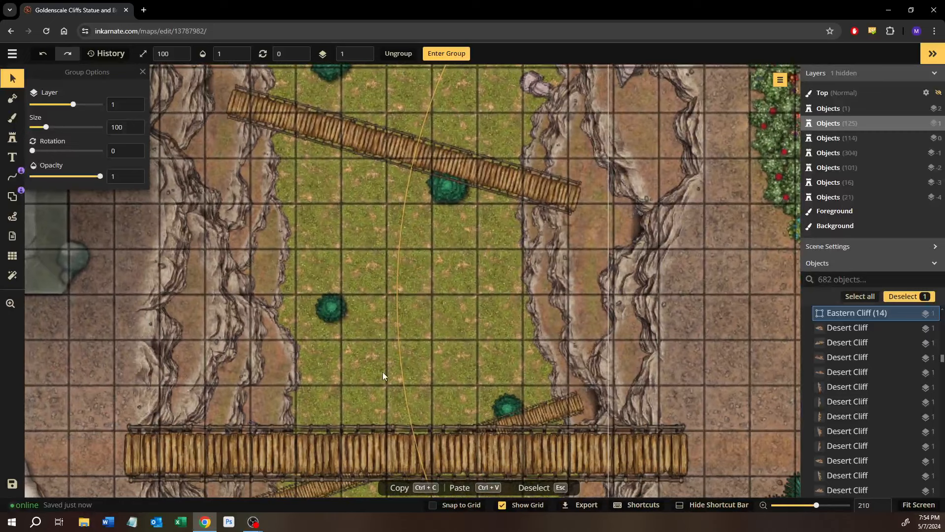
pyautogui.click(366, 389)
pyautogui.moveTo(365, 400); pyautogui.dragTo(410, 246)
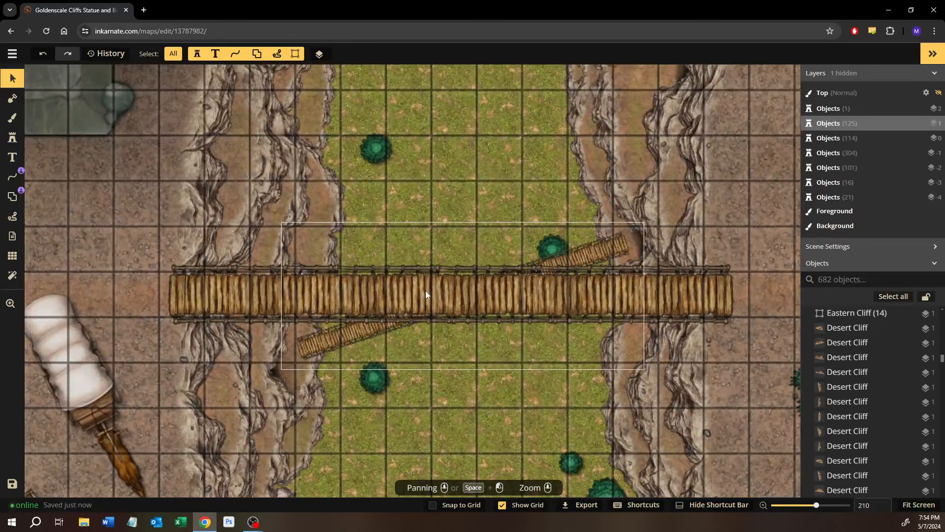
pyautogui.click(406, 302)
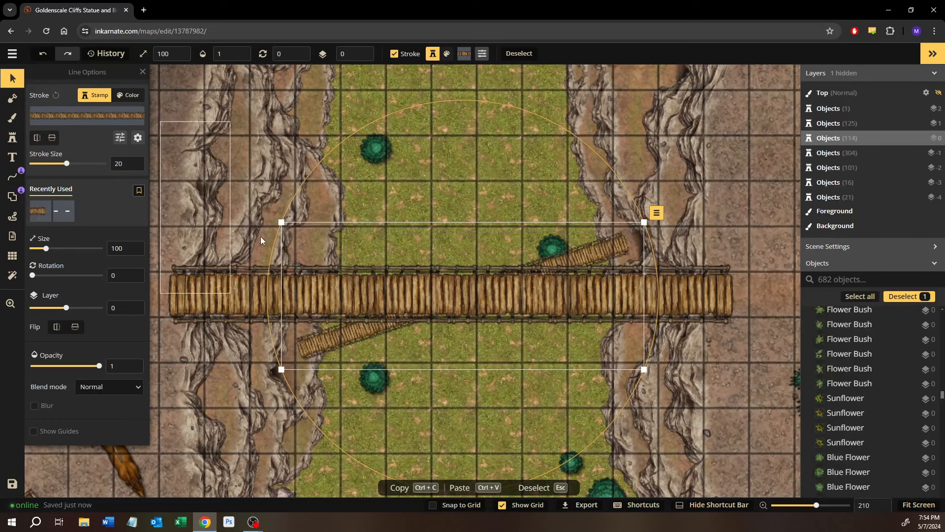
pyautogui.click(656, 218)
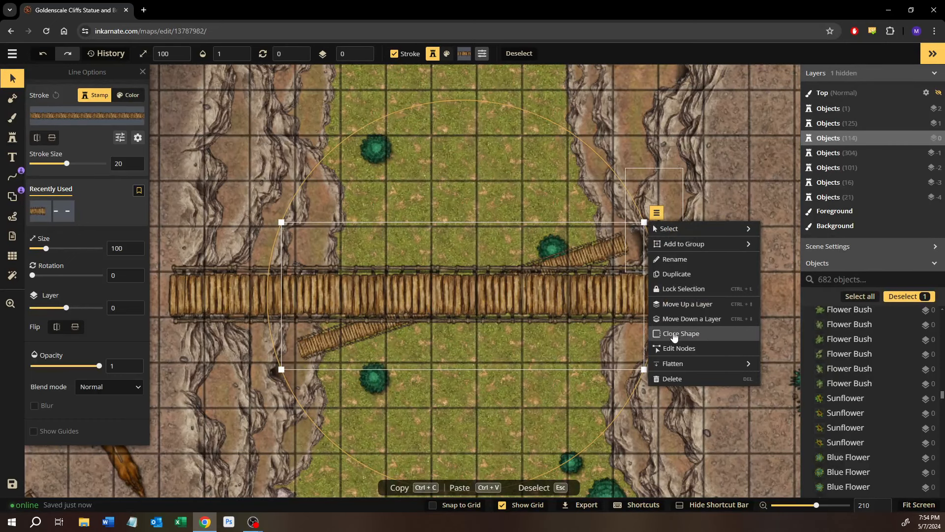
pyautogui.click(685, 289)
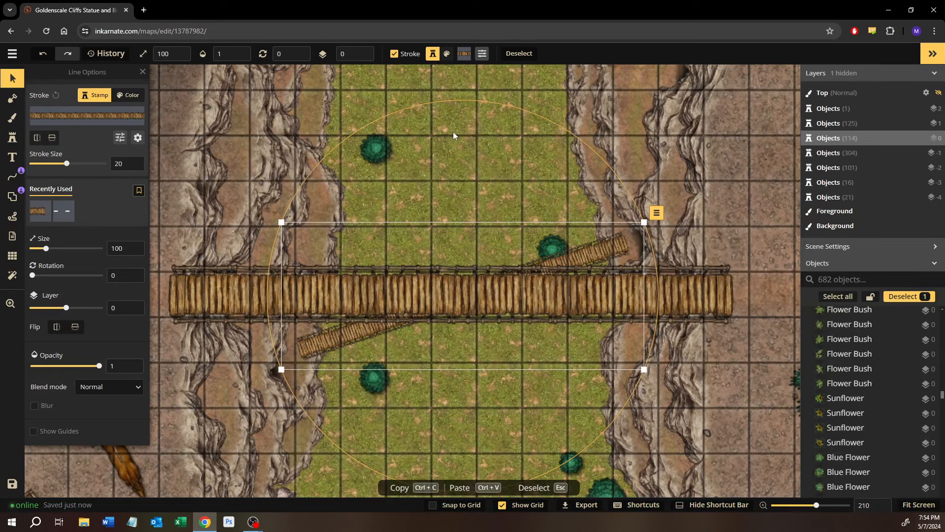
# Step: Lock the upper rope bridge on layer 1 that crosses the valley east of the statue
pyautogui.moveTo(454, 131); pyautogui.dragTo(482, 422)
pyautogui.click(466, 273)
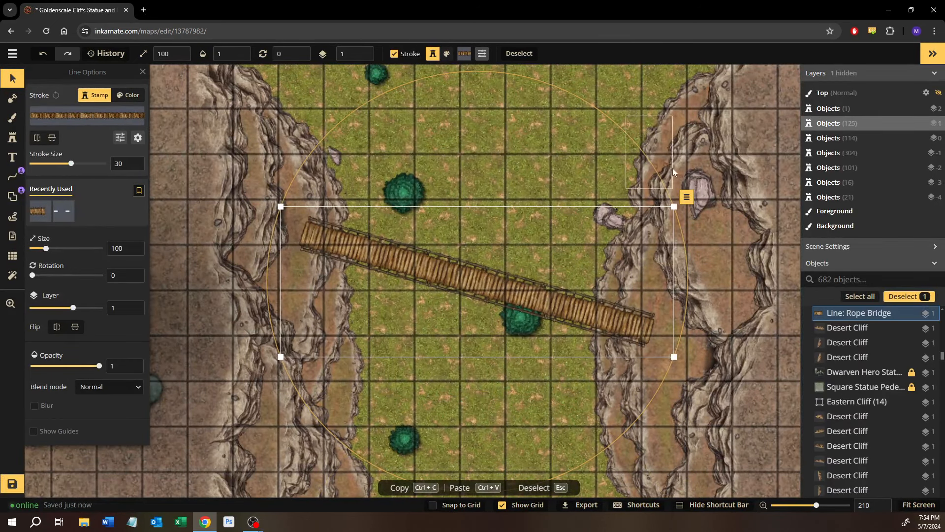
pyautogui.click(687, 197)
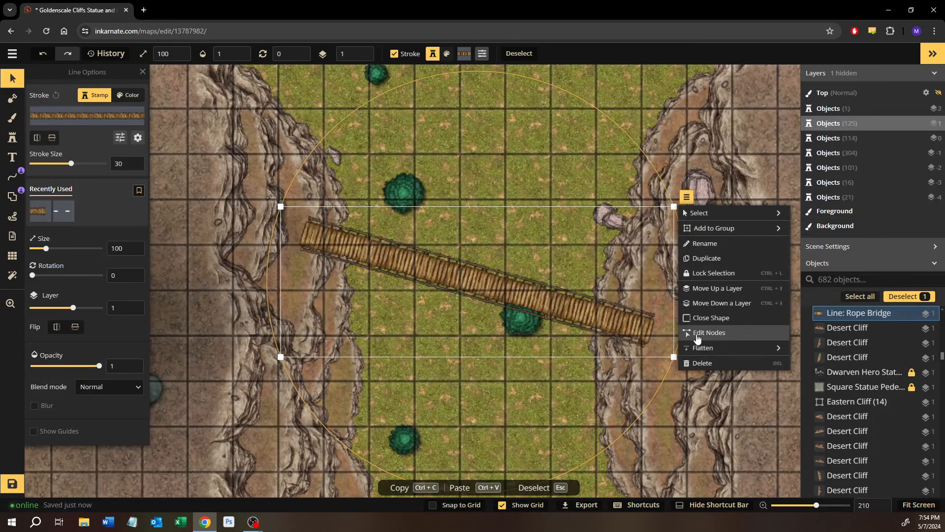
pyautogui.click(713, 273)
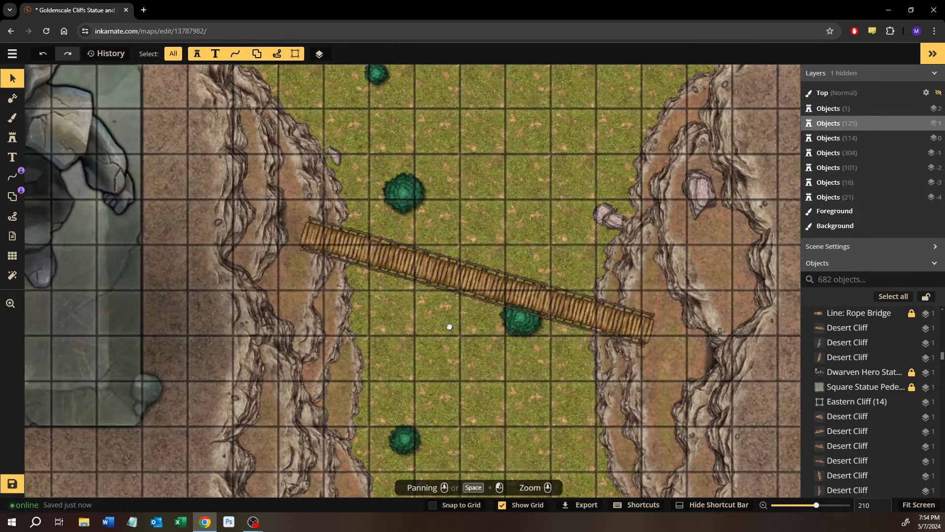
# Step: Examine the statue plateau, valley, bridges, flower garden and wagons for areas that still need detail
pyautogui.moveTo(449, 326); pyautogui.dragTo(635, 83)
pyautogui.scroll(-2, 375, 227)
pyautogui.moveTo(280, 229); pyautogui.dragTo(547, 327)
pyautogui.scroll(-1, 504, 291)
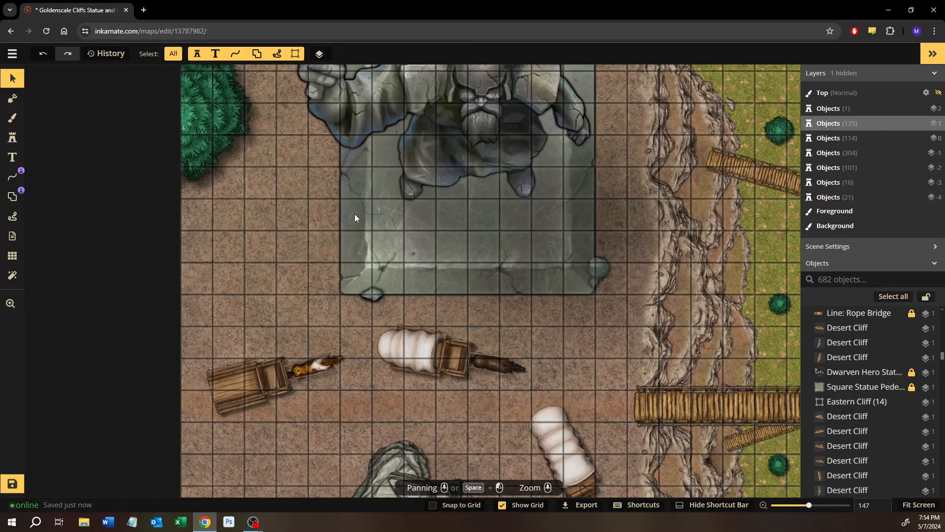
pyautogui.moveTo(439, 279); pyautogui.dragTo(351, 377)
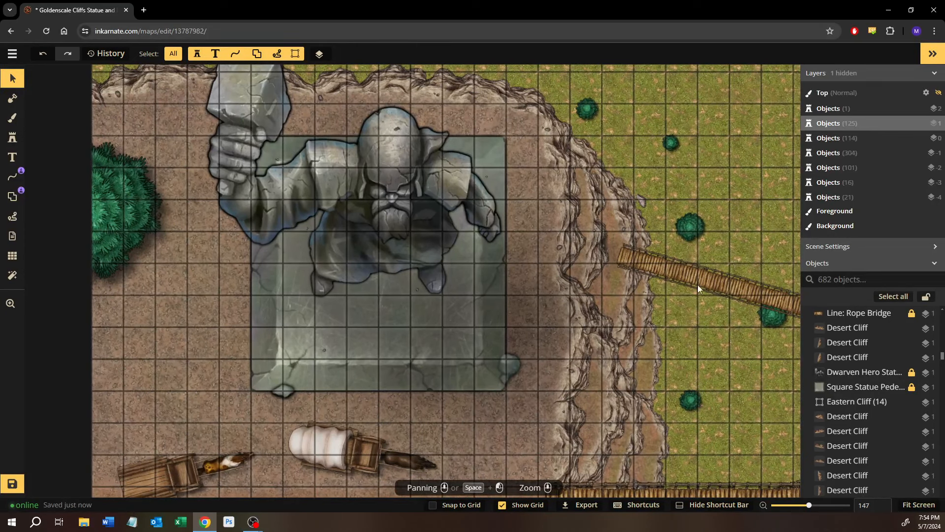
pyautogui.moveTo(698, 285); pyautogui.dragTo(298, 250)
pyautogui.moveTo(407, 318); pyautogui.dragTo(397, 176)
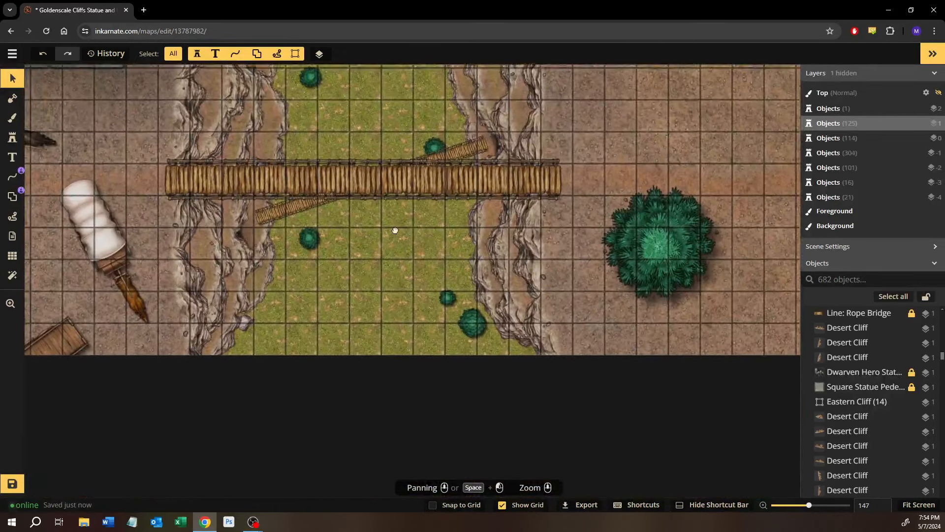
pyautogui.moveTo(389, 239); pyautogui.dragTo(396, 240)
pyautogui.scroll(7, 397, 175)
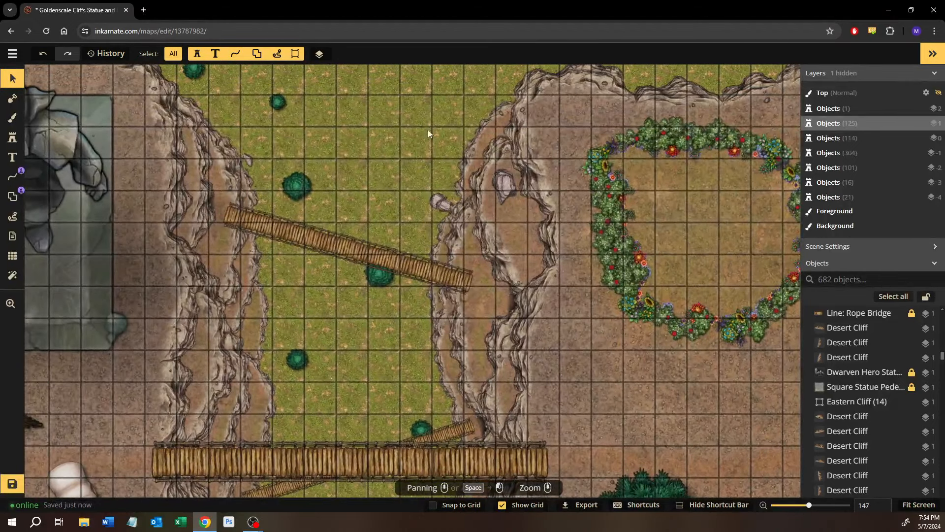
pyautogui.moveTo(404, 143); pyautogui.dragTo(244, 324)
pyautogui.moveTo(507, 245); pyautogui.dragTo(408, 240)
pyautogui.moveTo(424, 154); pyautogui.dragTo(341, 98)
pyautogui.moveTo(346, 315); pyautogui.dragTo(436, 143)
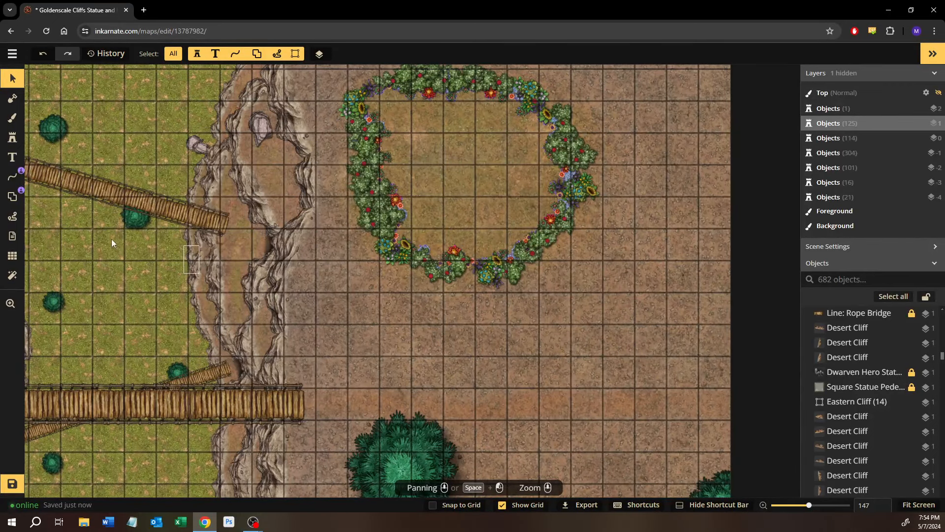
pyautogui.moveTo(120, 290); pyautogui.dragTo(408, 211)
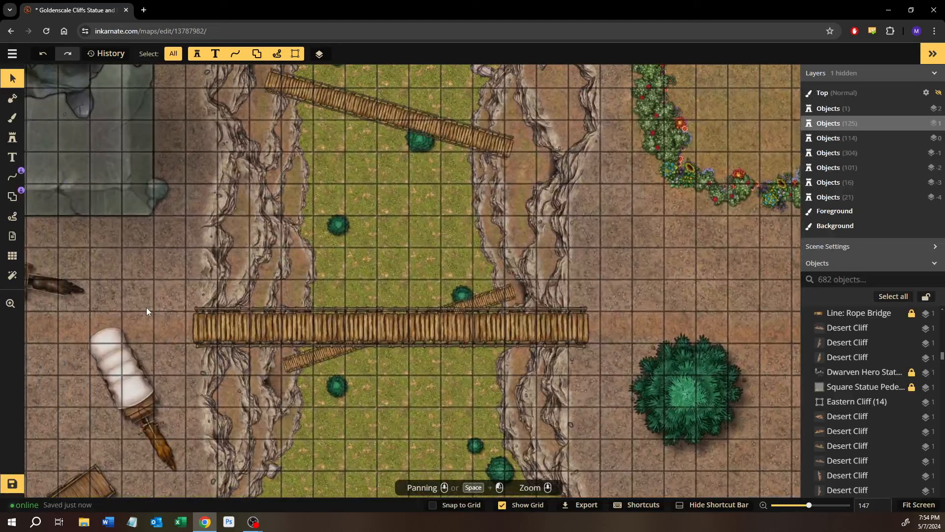
pyautogui.moveTo(146, 307); pyautogui.dragTo(436, 222)
pyautogui.moveTo(309, 265); pyautogui.dragTo(373, 283)
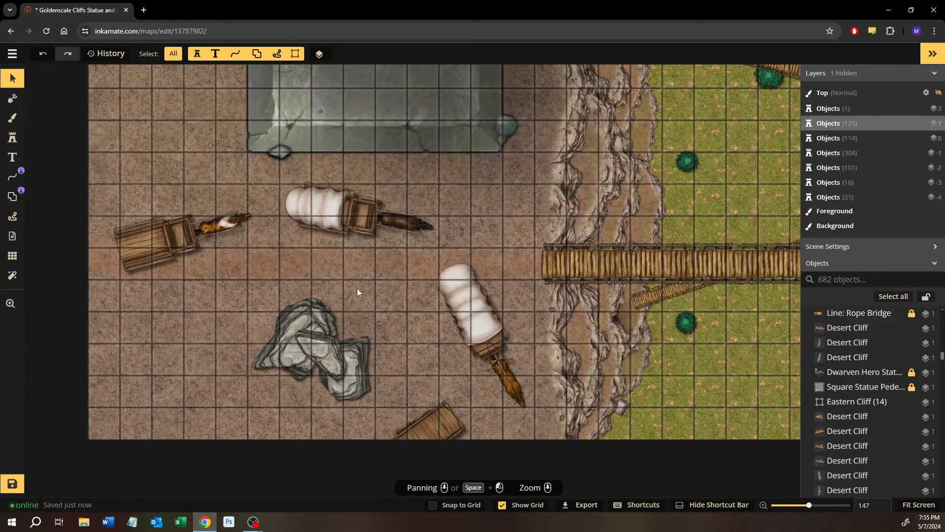
# Step: Scatter six size 13 Small Rock stamps on layer 1 around the base of the grey boulder near the wagons
pyautogui.scroll(1, 312, 317)
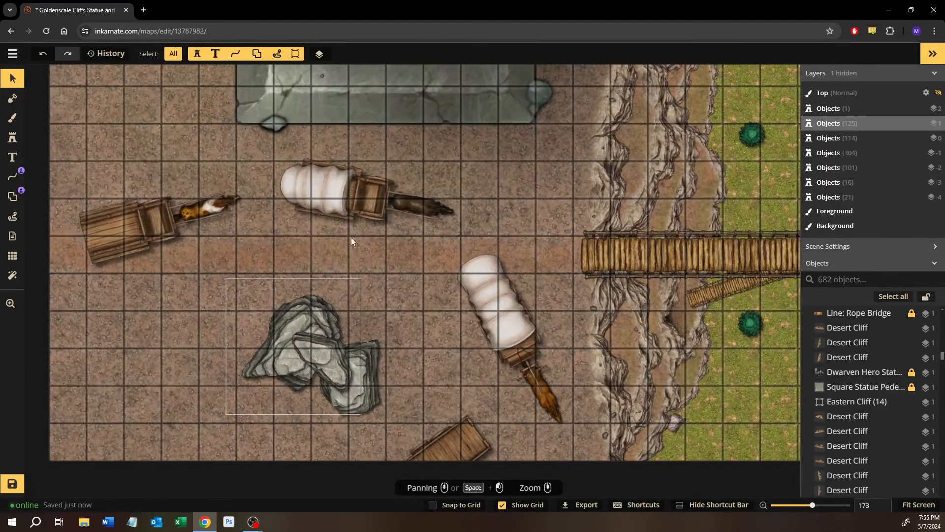
pyautogui.click(321, 76)
pyautogui.click(12, 137)
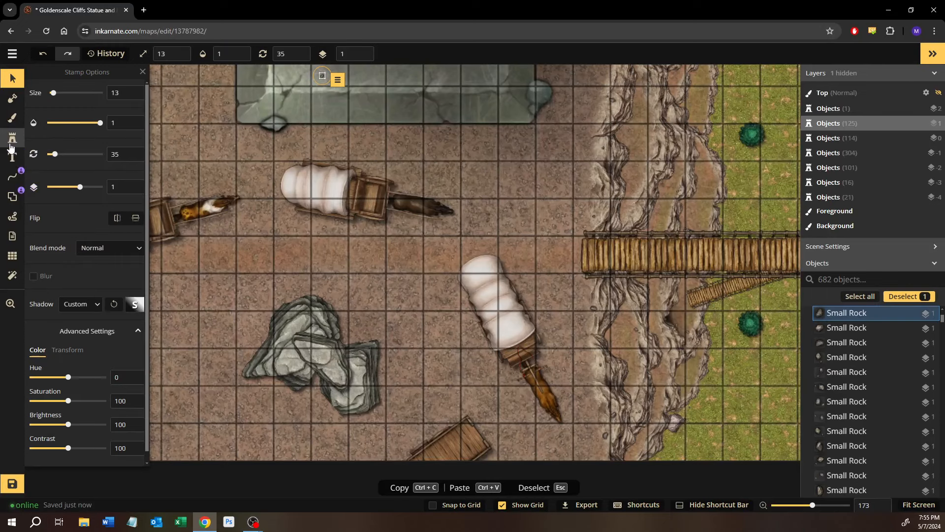
pyautogui.scroll(5, 303, 333)
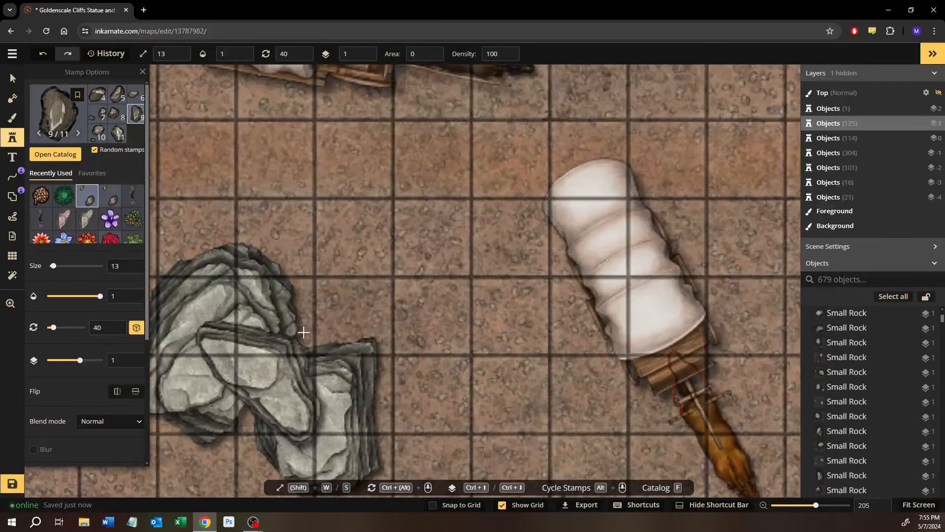
pyautogui.click(303, 333)
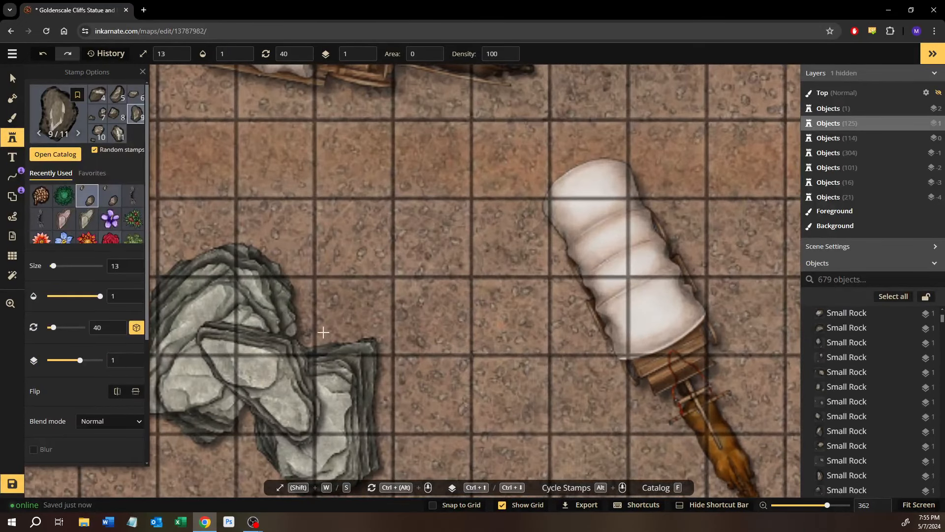
pyautogui.click(389, 425)
pyautogui.scroll(-3, 384, 409)
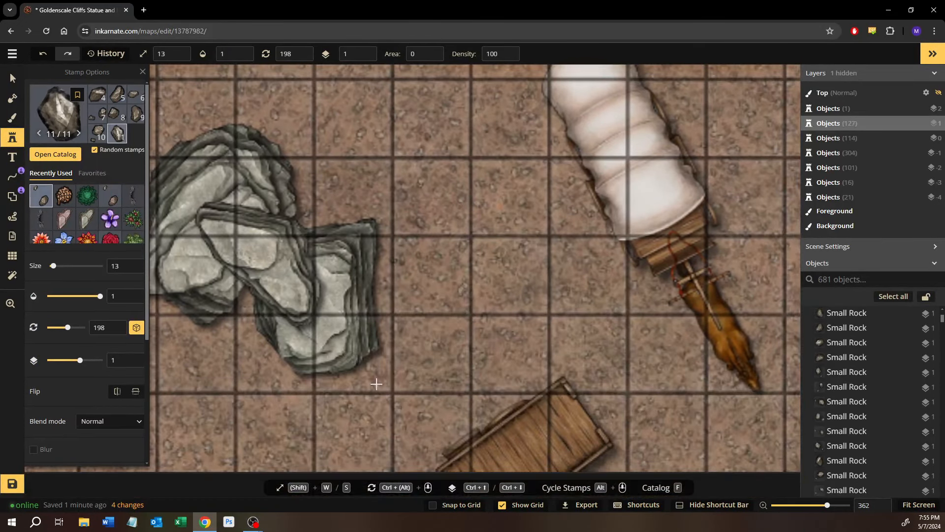
pyautogui.click(265, 357)
pyautogui.click(253, 335)
pyautogui.moveTo(254, 335); pyautogui.dragTo(484, 384)
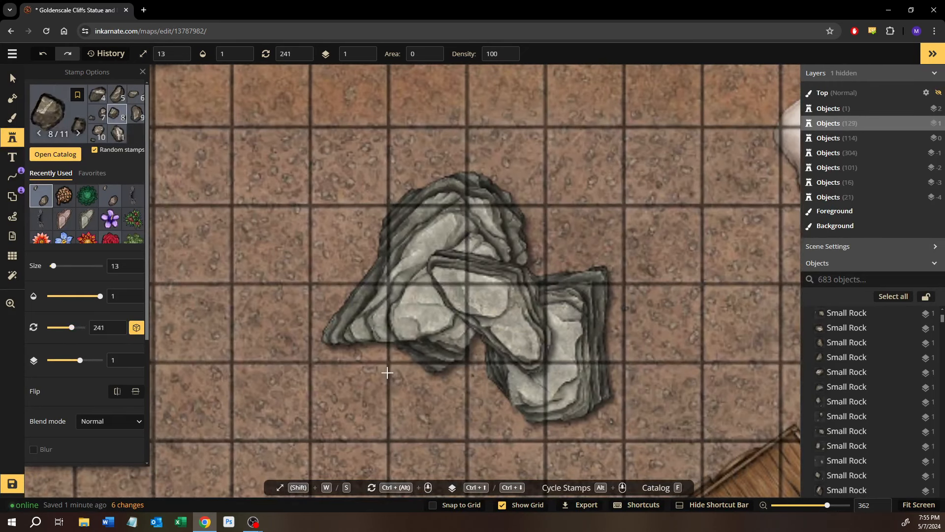
pyautogui.click(340, 295)
pyautogui.click(412, 165)
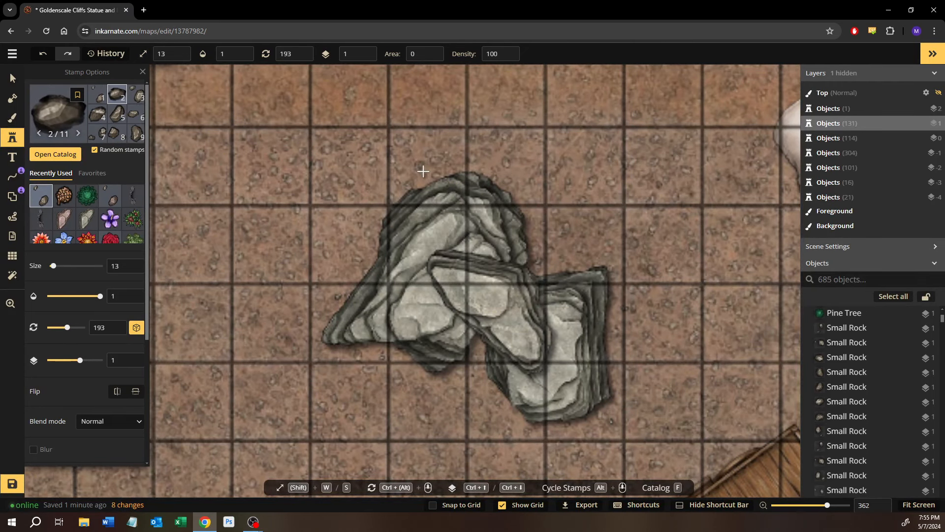
# Step: Place three size 13 Small Rock stamps on layer 1 on top of the grey boulder
pyautogui.click(443, 302)
pyautogui.click(428, 296)
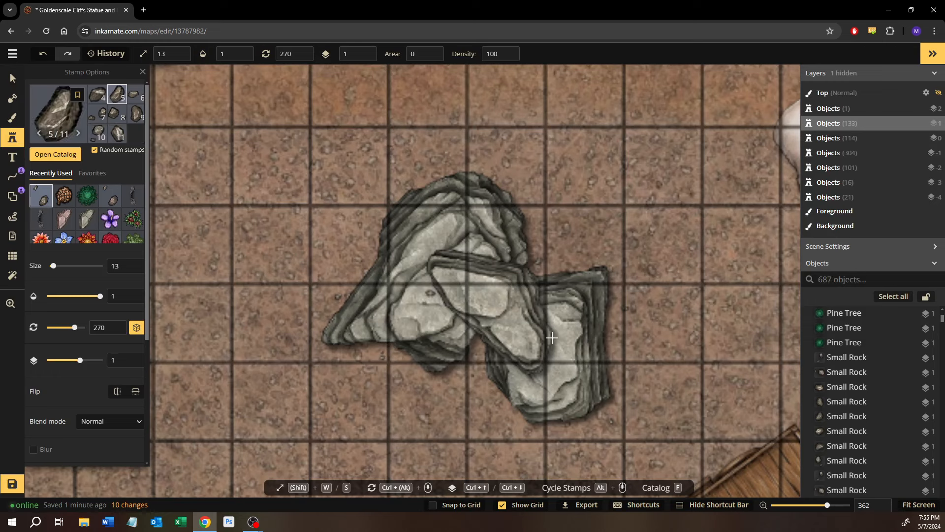
pyautogui.click(562, 335)
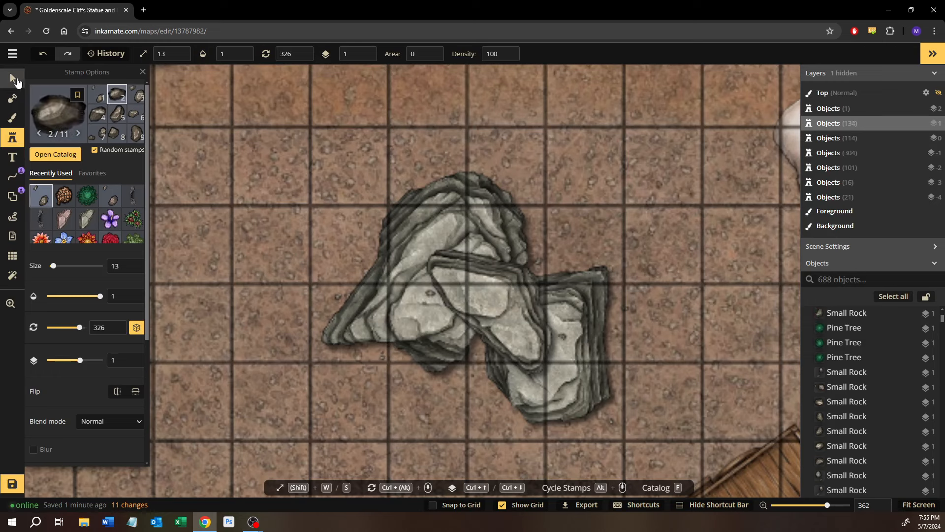
# Step: Leave rock stamping for the Select tool and save the map
pyautogui.click(13, 78)
pyautogui.click(241, 206)
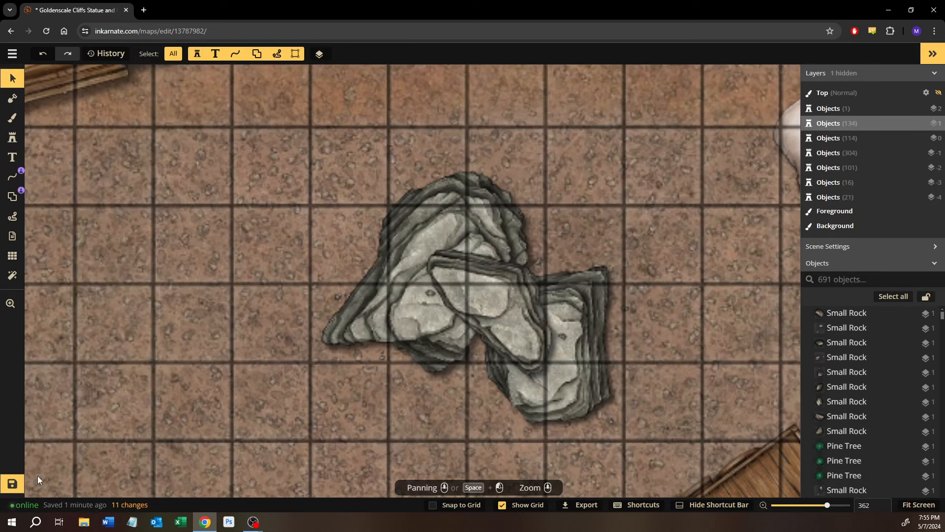
pyautogui.click(8, 482)
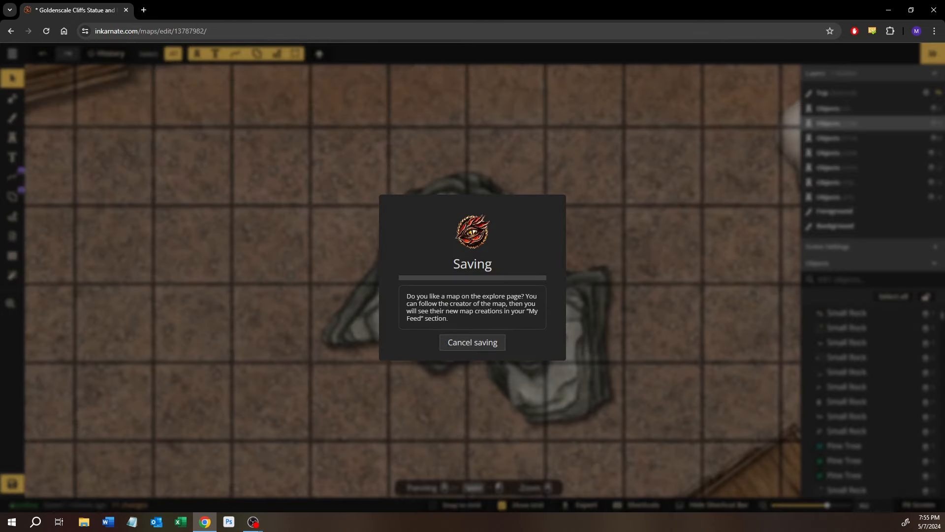